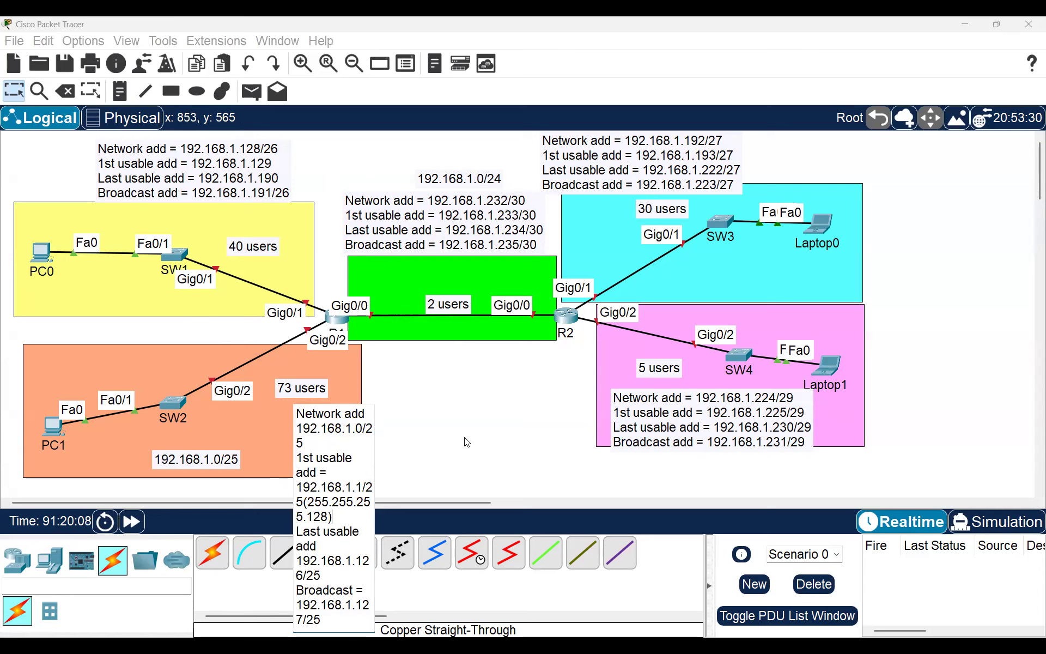
Step: Commit the 192.168.1.0/25 subnet note as a wide four-line label
left_click(520, 375)
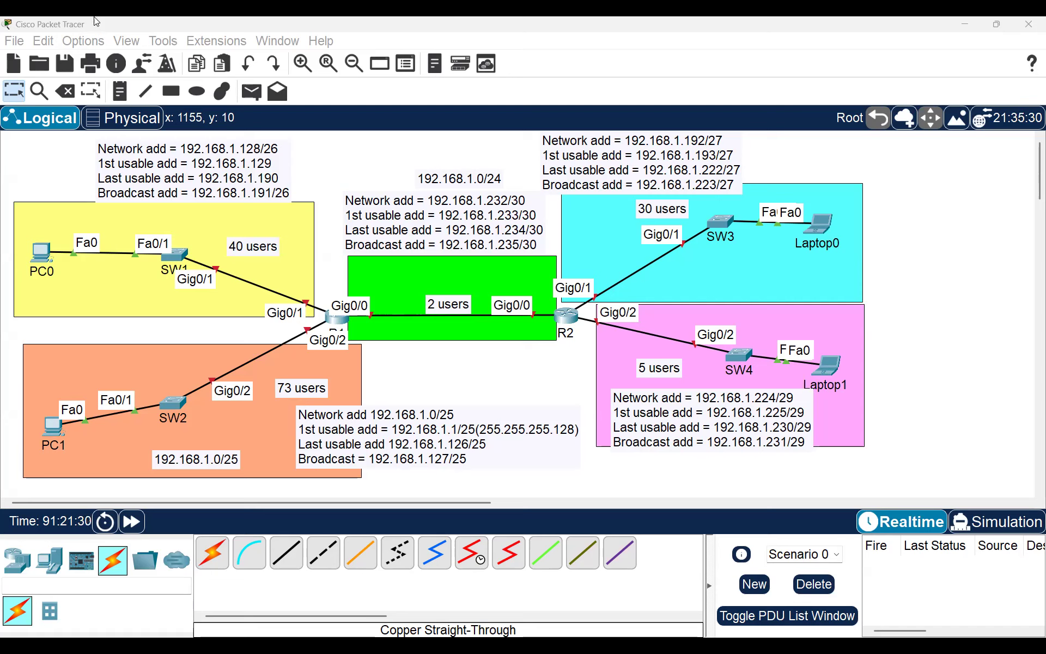
Step: Drag the green area up behind the 192.168.1.232/30 note and deselect it
left_click_drag(420, 284, 412, 207)
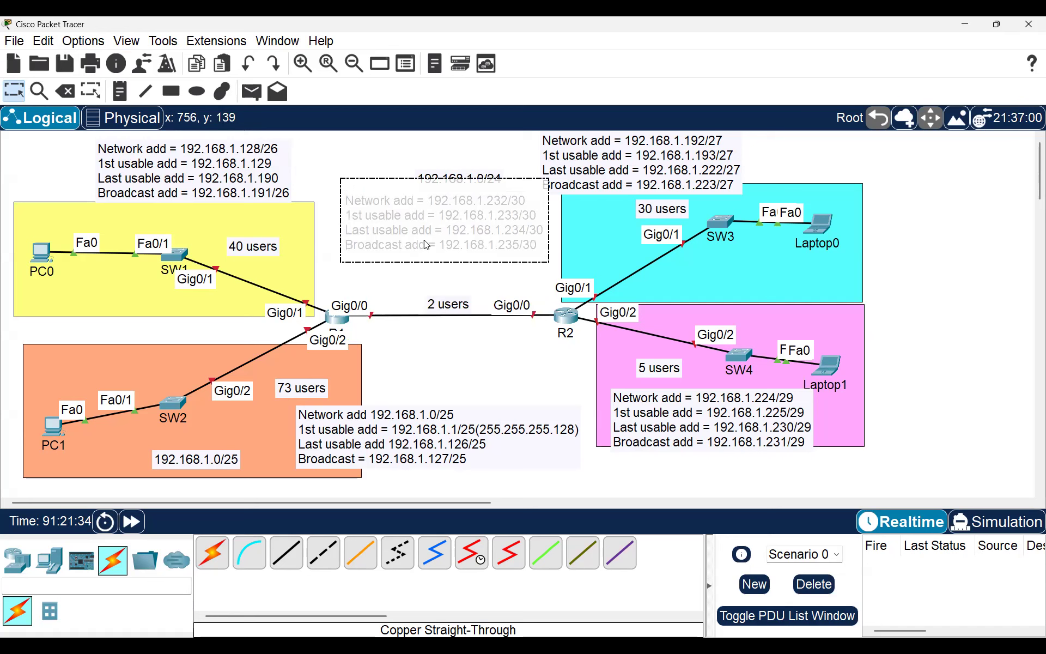
left_click(456, 351)
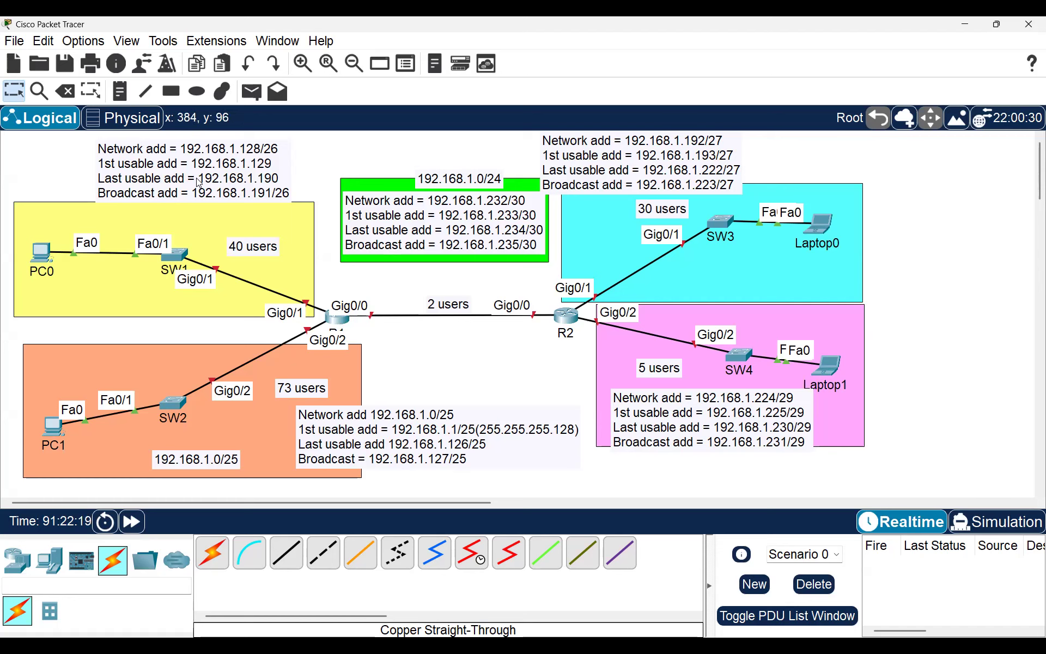
Step: Place a PT-Cloud device, Cloud0, on the R1–R2 link beside the 2 users label
left_click(176, 561)
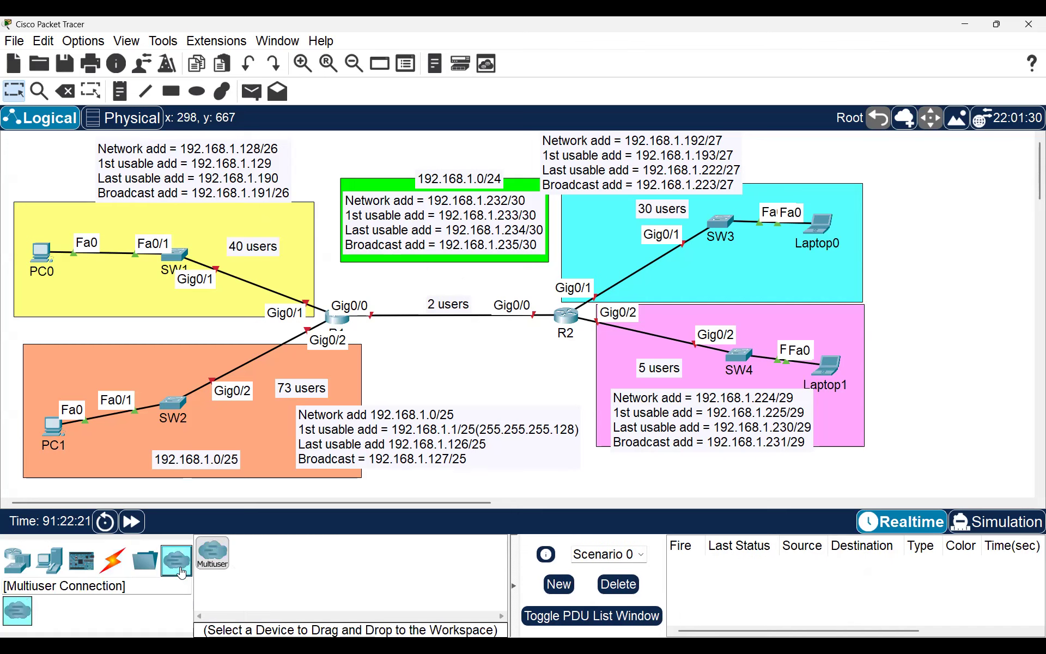
left_click(30, 563)
left_click(177, 610)
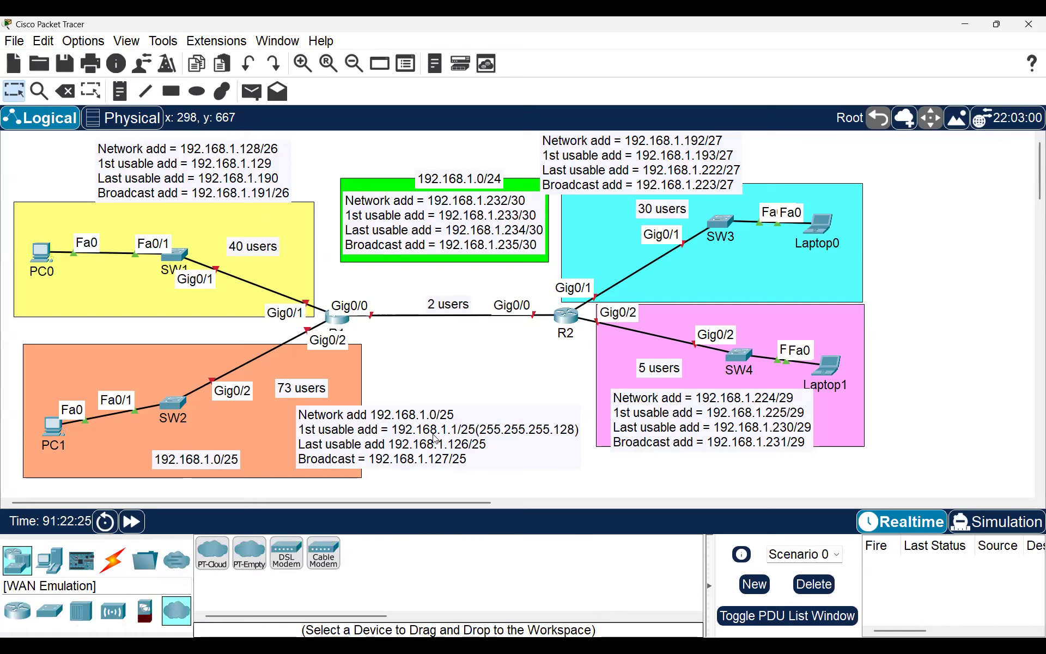
left_click(223, 552)
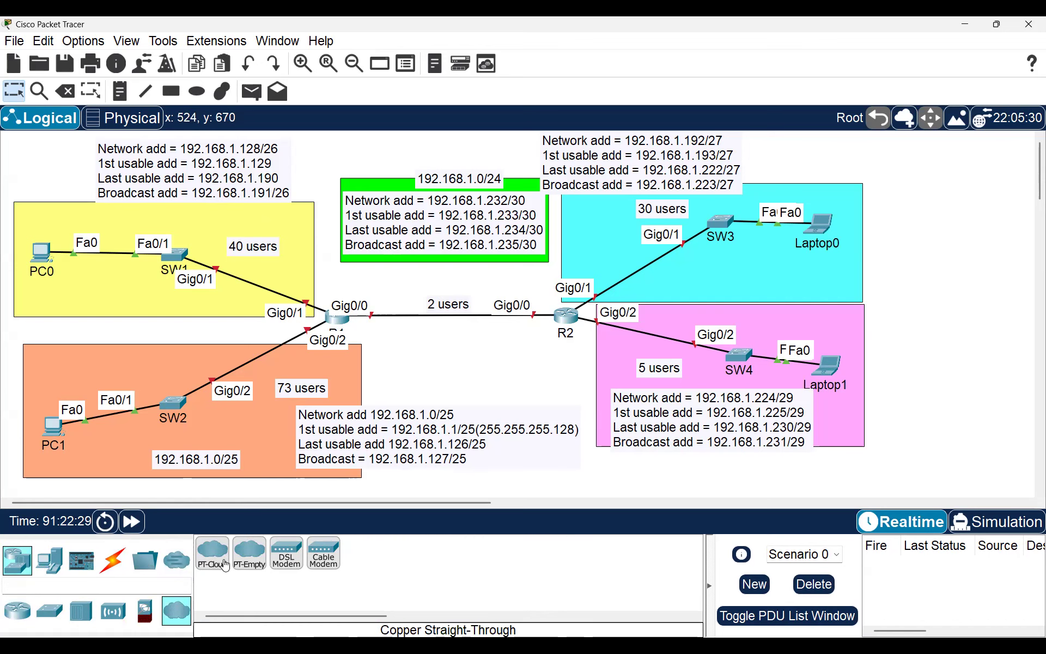
left_click(414, 304)
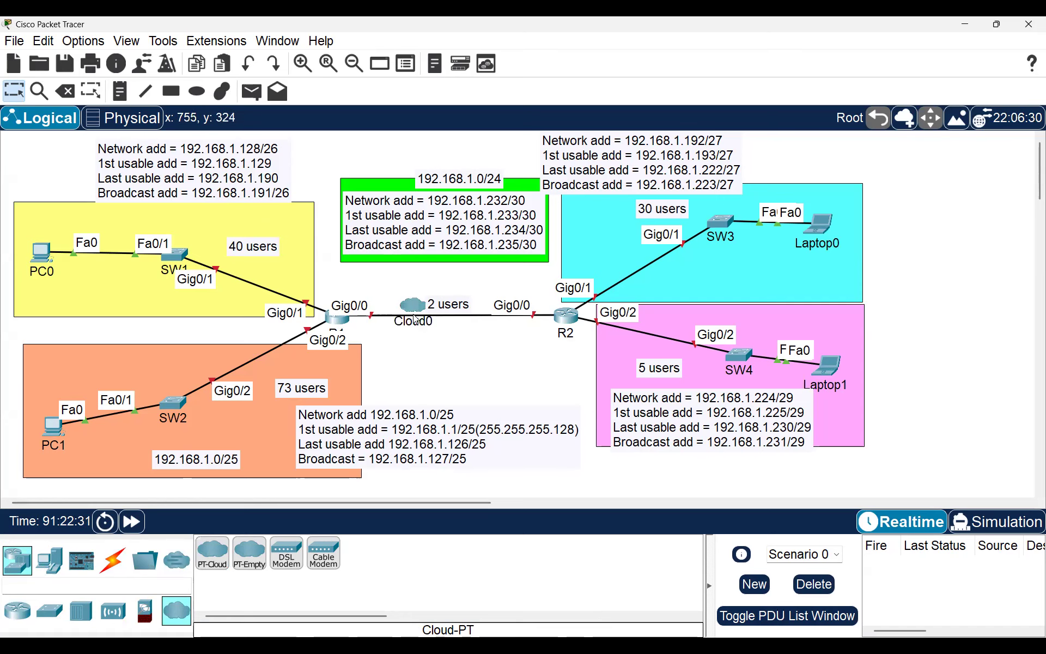
left_click_drag(416, 306, 438, 319)
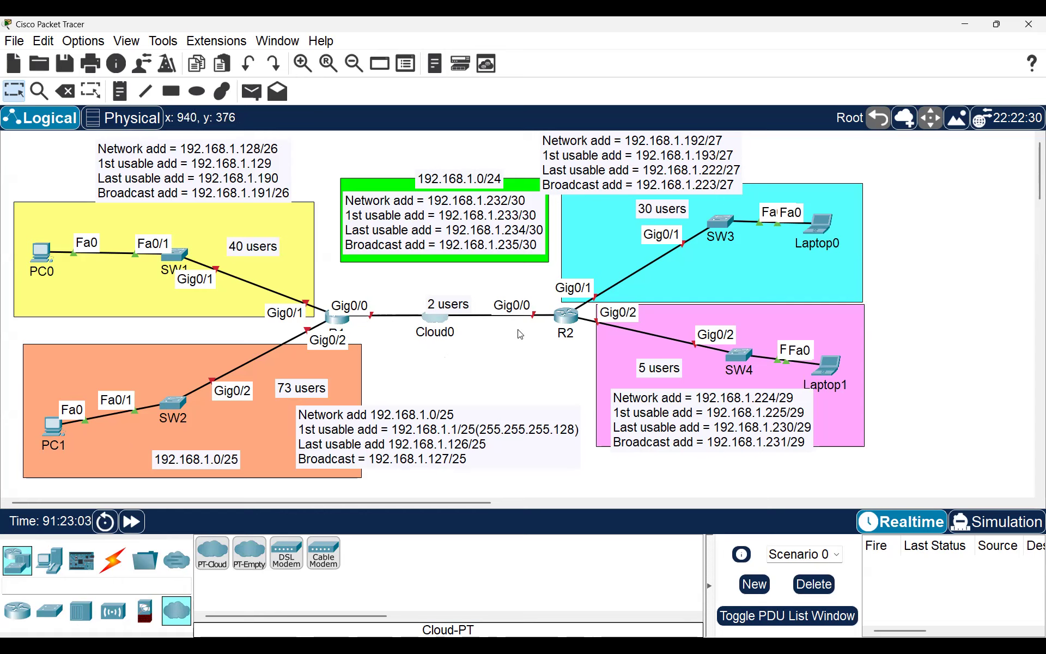
Step: Add an 'MPLS' note beside Cloud0 and move it above the 2 users label
left_click(121, 93)
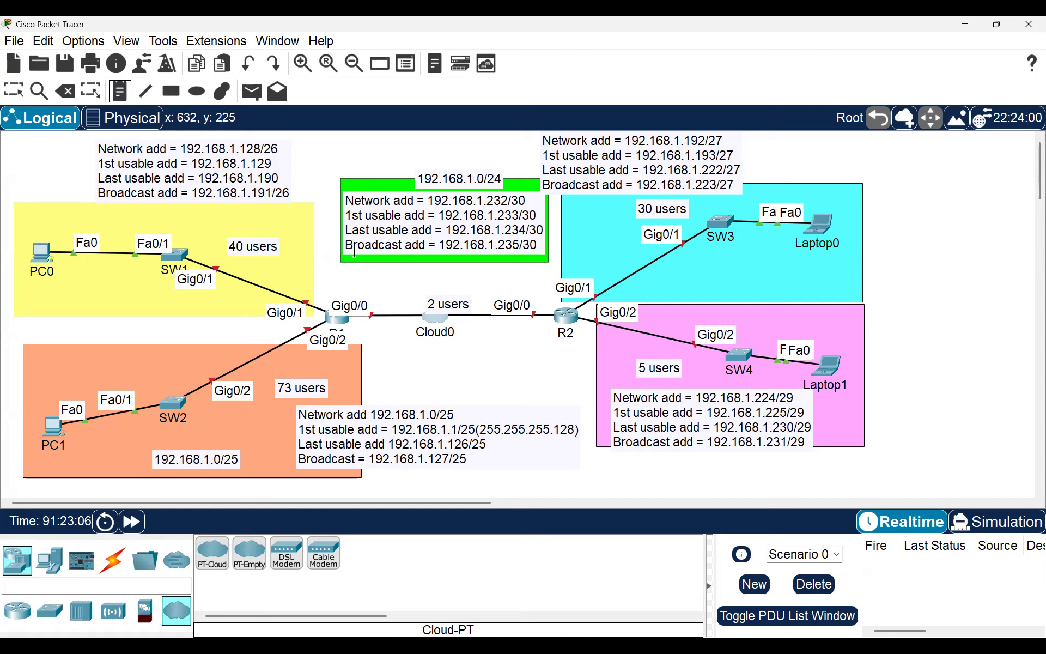
left_click(407, 293)
type("MP")
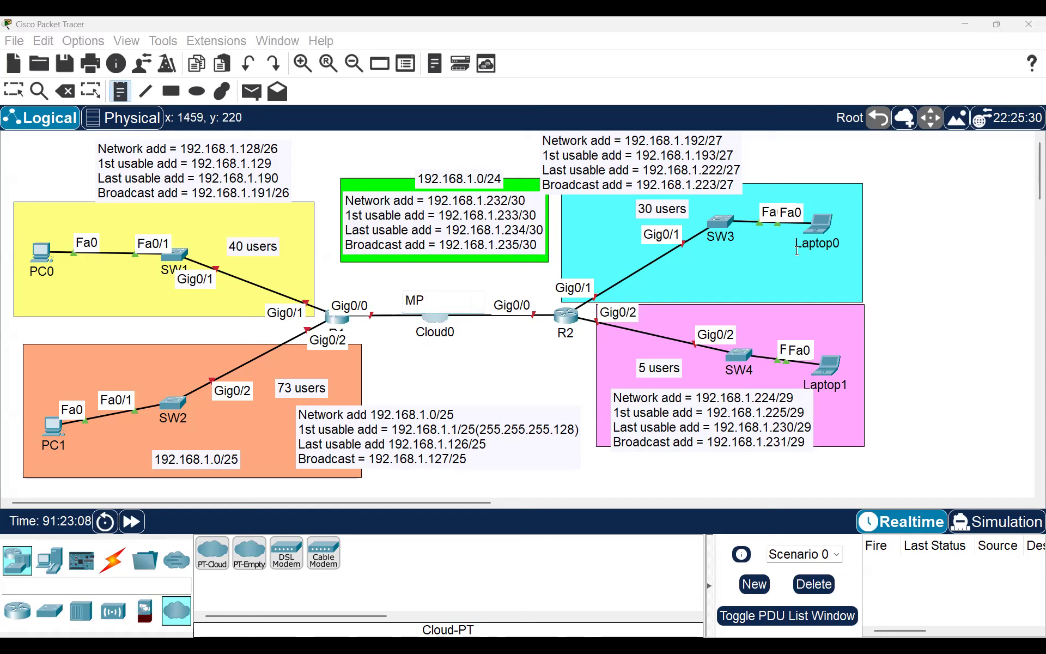
type("LS")
left_click(16, 89)
left_click(440, 332)
left_click_drag(421, 301, 431, 277)
Step: Nudge Cloud0 down and right, then re-edit and commit the MPLS note
left_click_drag(426, 316, 430, 326)
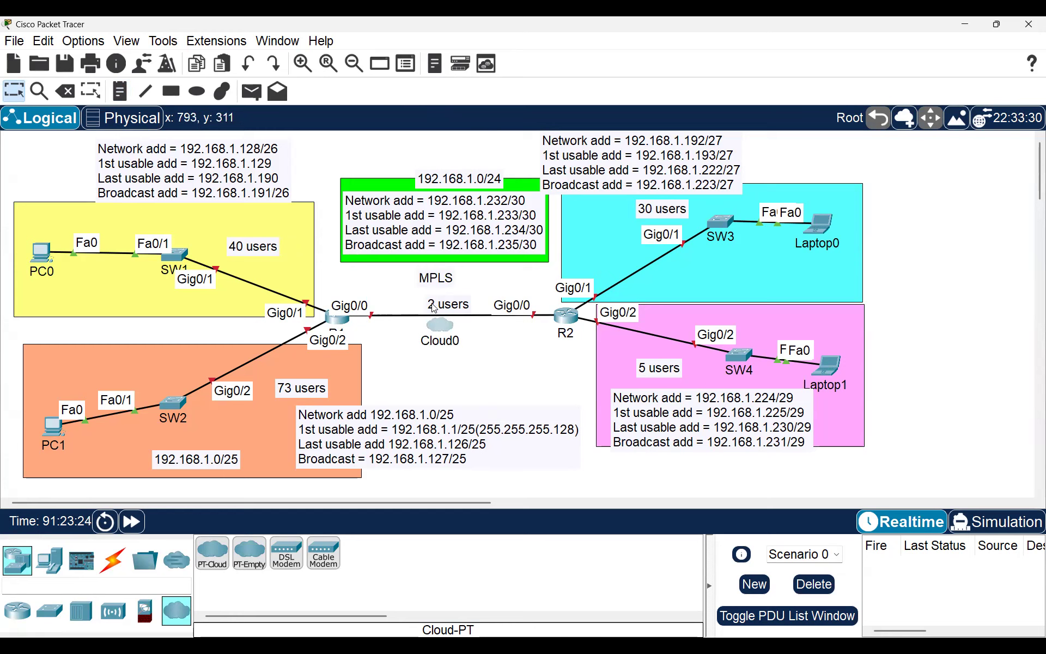
left_click(437, 280)
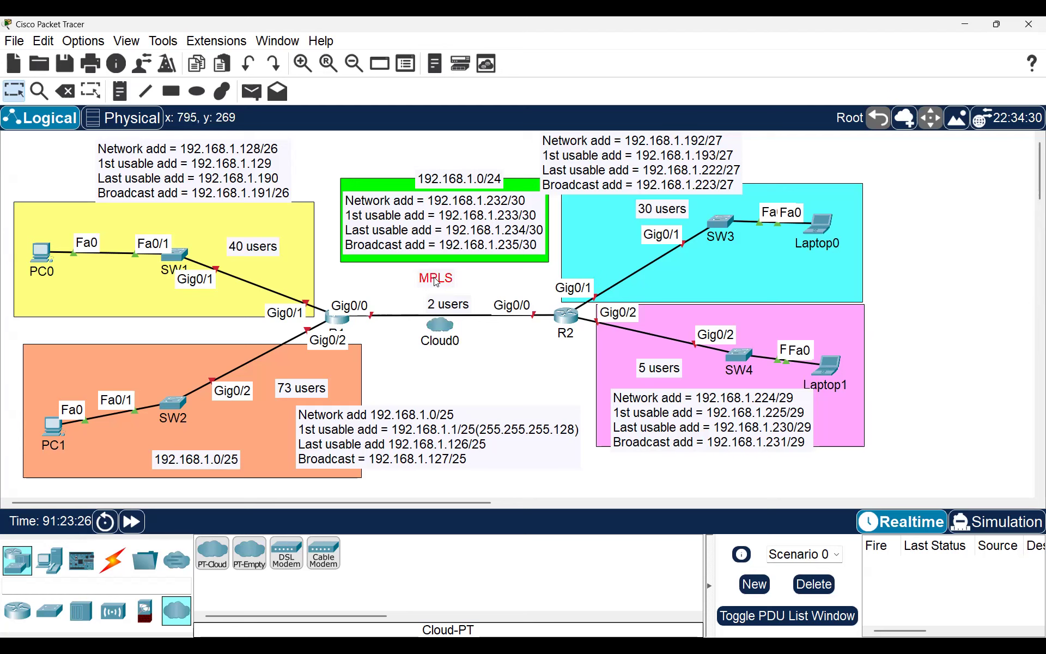
left_click(437, 282)
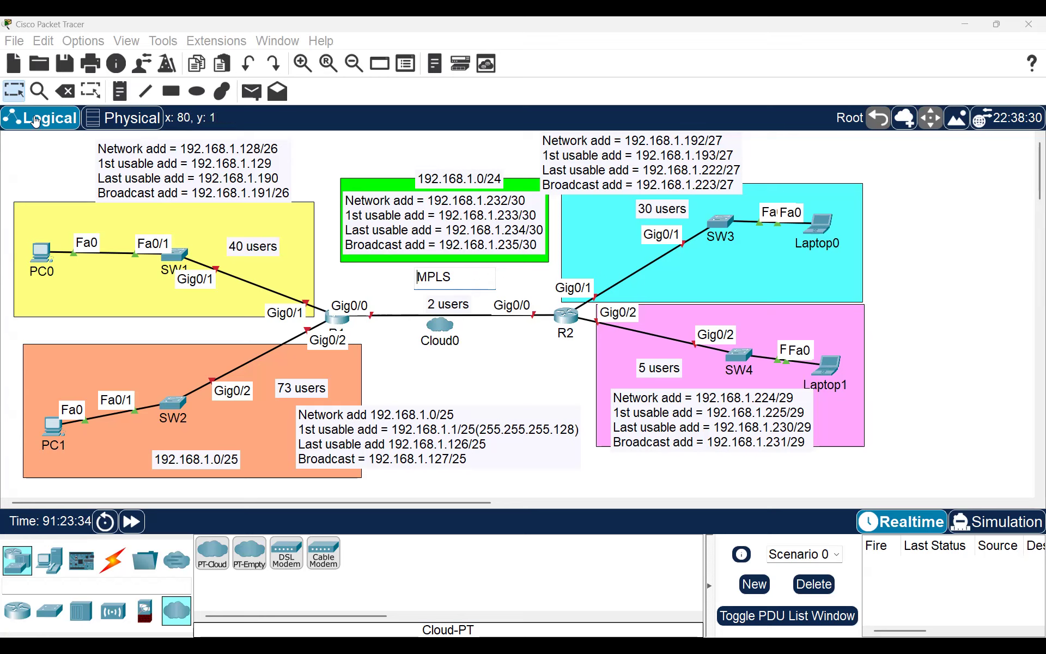
left_click(19, 95)
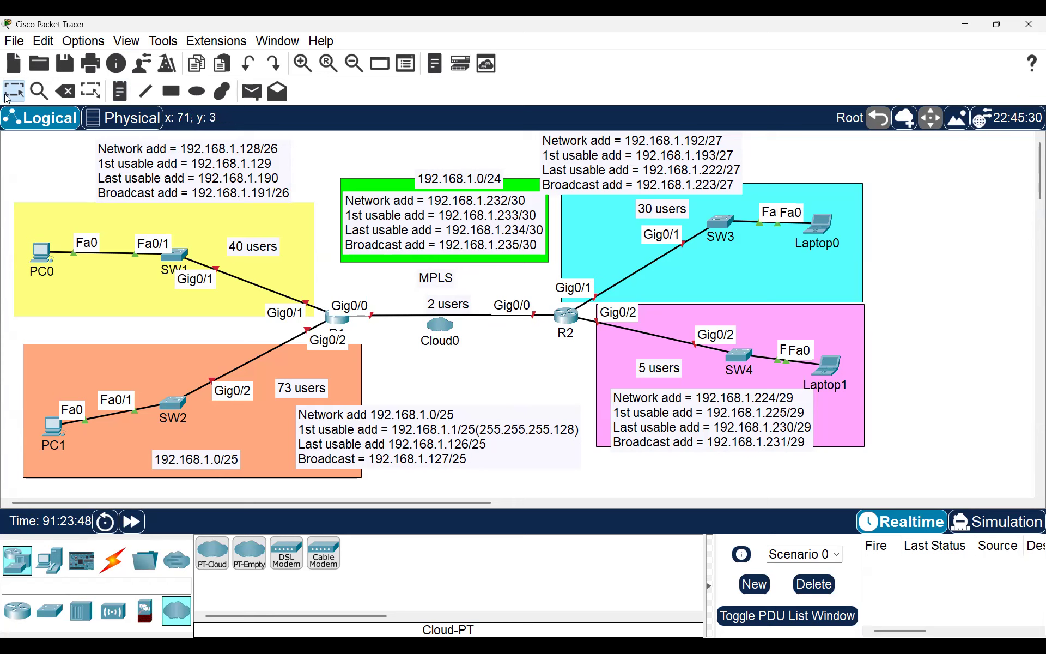
Step: Delete Cloud0 and the MPLS note, then drag the green area back over the R1–R2 link
left_click(65, 91)
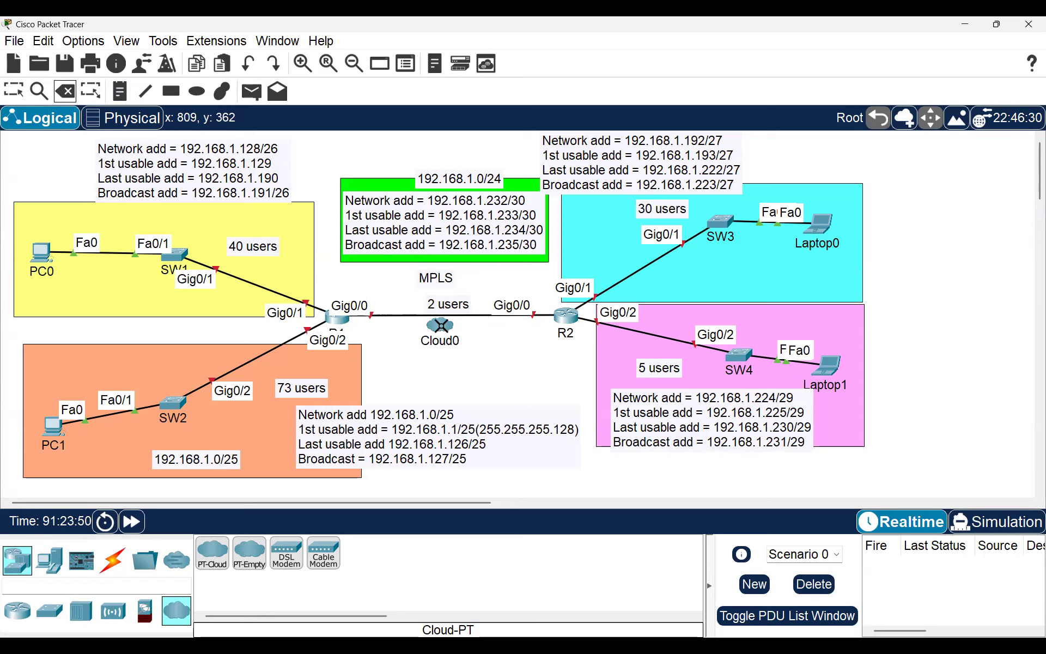
left_click(440, 325)
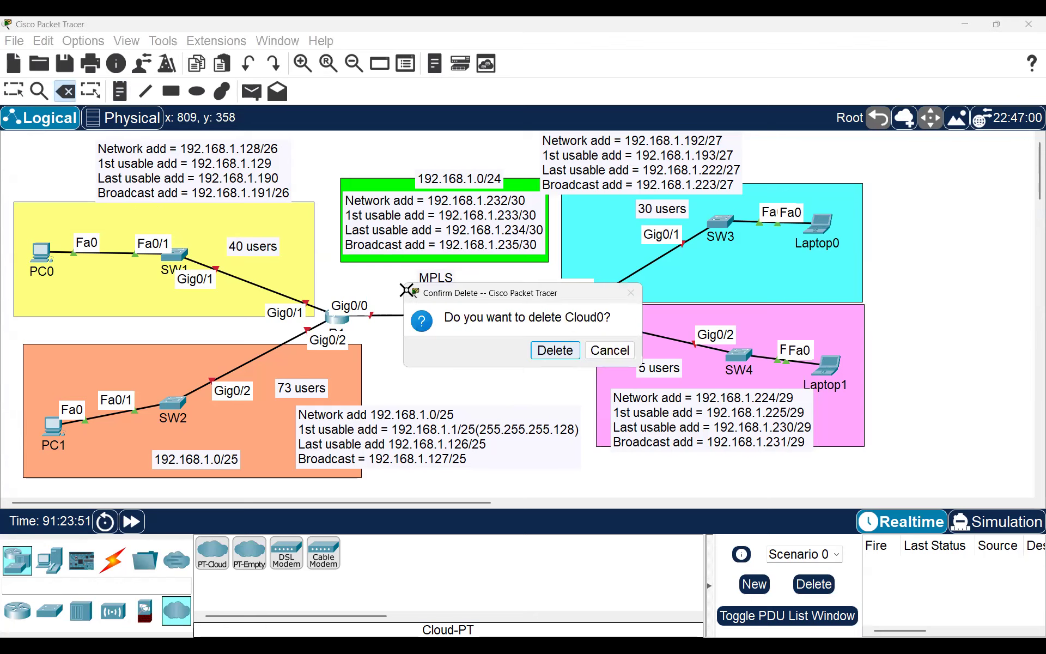
left_click(567, 351)
left_click(569, 350)
left_click(13, 91)
left_click_drag(379, 185, 388, 283)
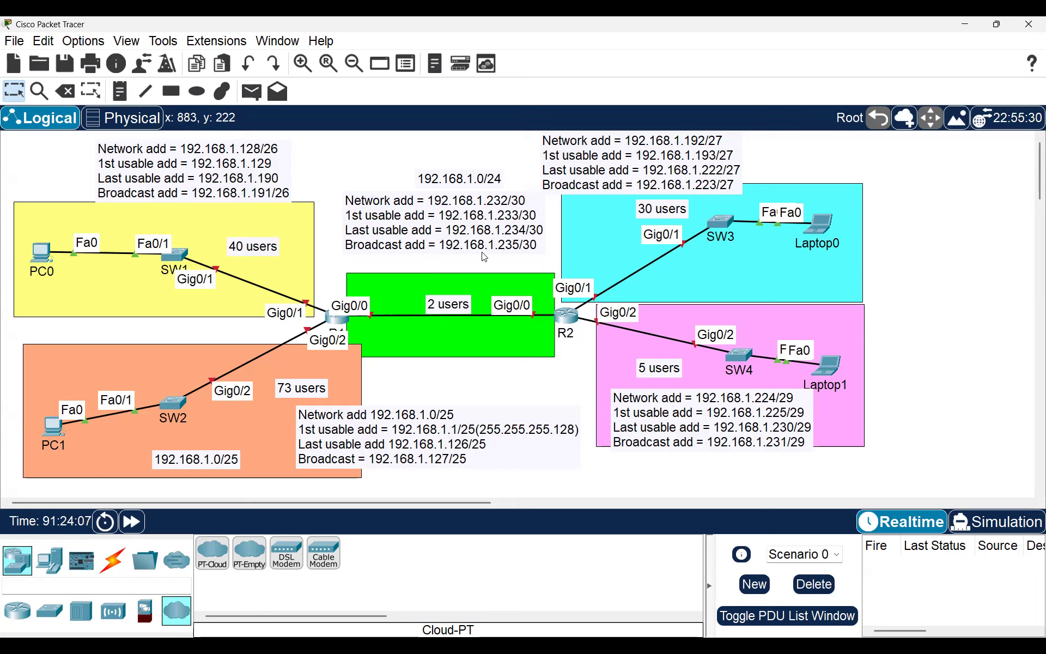
Step: Move the 192.168.1.128/26 and 192.168.1.0/25 notes left, nudge the orange area, and raise PC1 level with SW2
left_click_drag(204, 162, 149, 168)
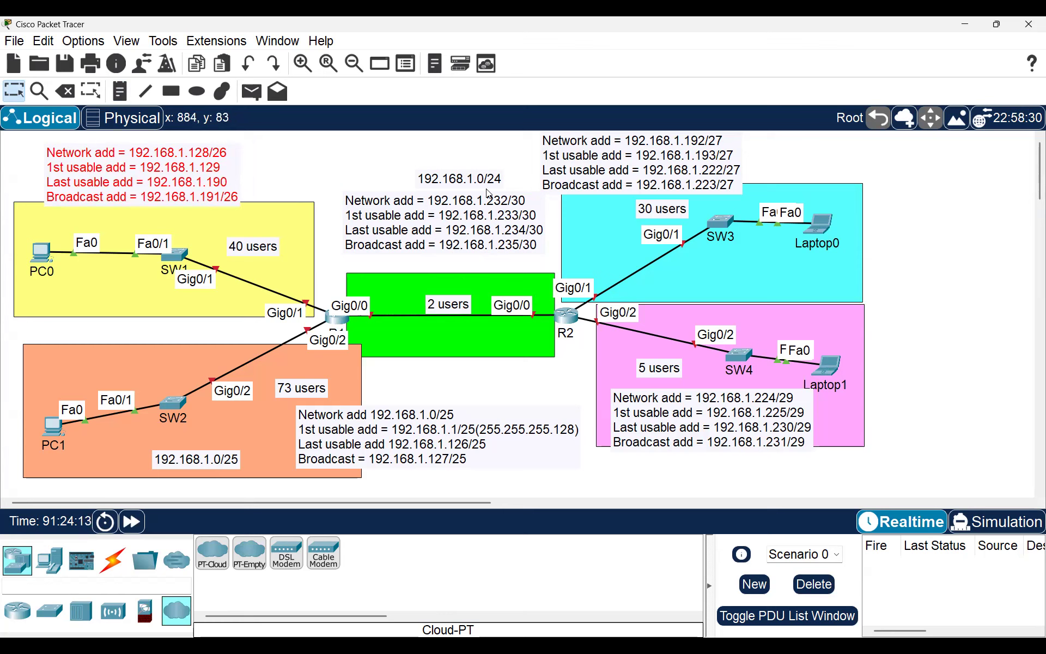
left_click_drag(377, 446, 338, 453)
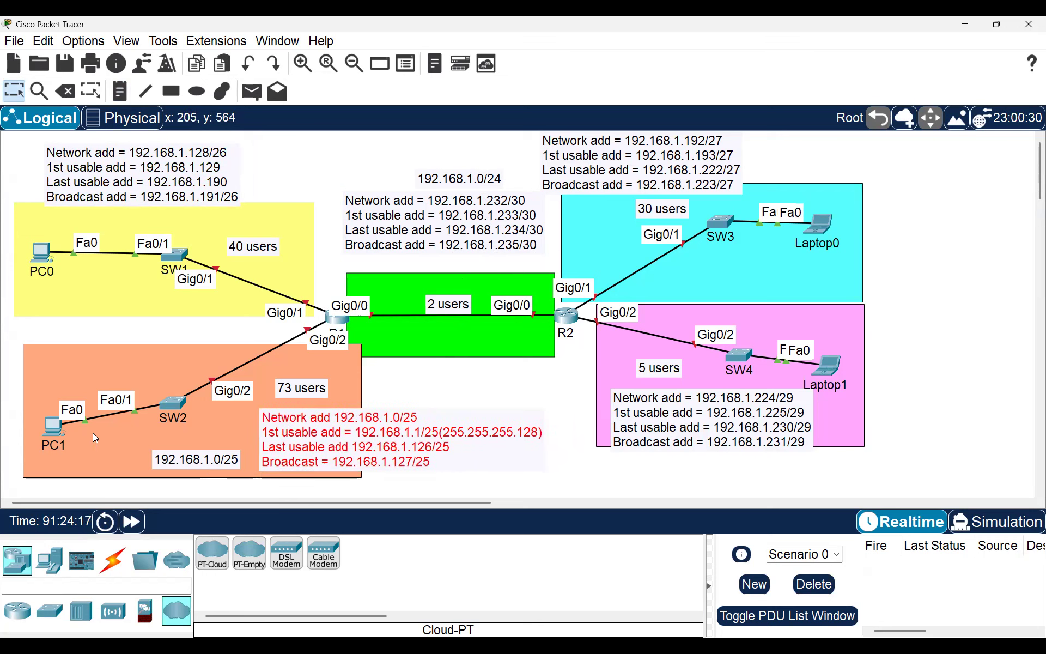
mouse_move(43, 427)
left_mouse_down()
mouse_move(40, 397)
mouse_move(54, 430)
left_mouse_up()
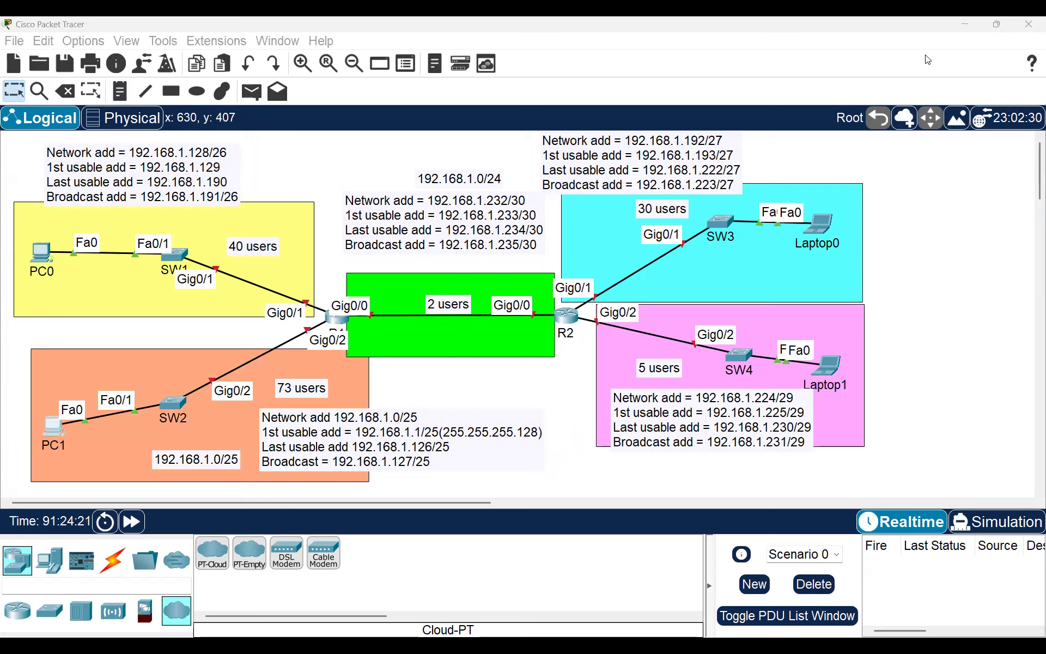
left_click_drag(48, 432, 56, 403)
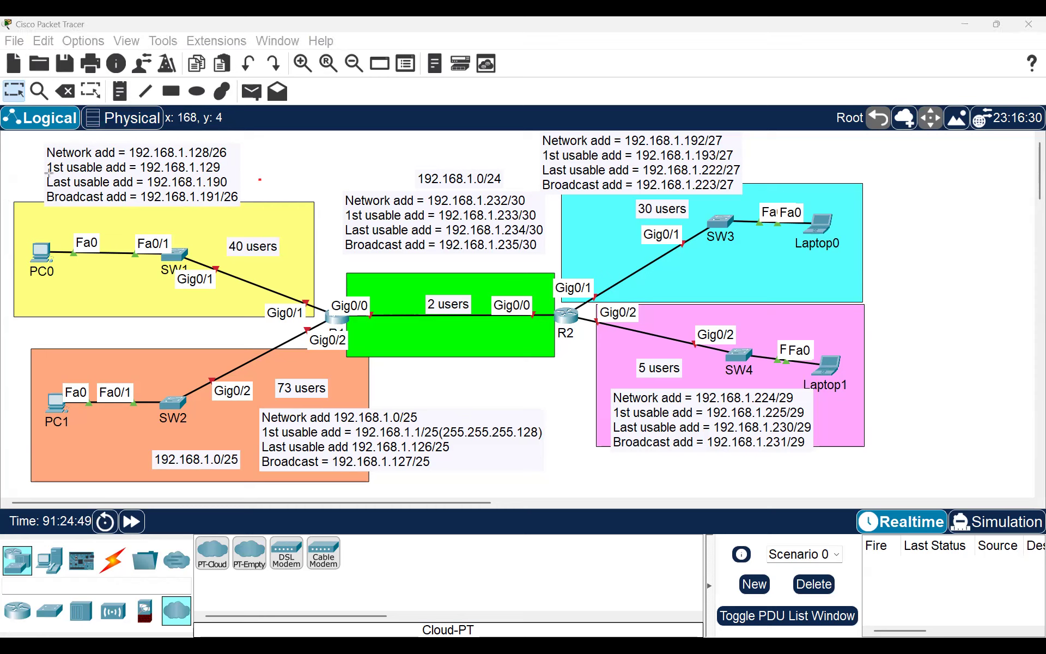
Step: Box the first usable addresses 192.168.1.129, .1, .225 and .193 in red
mouse_move(42, 159)
left_mouse_down()
mouse_move(103, 175)
mouse_move(224, 175)
left_mouse_up()
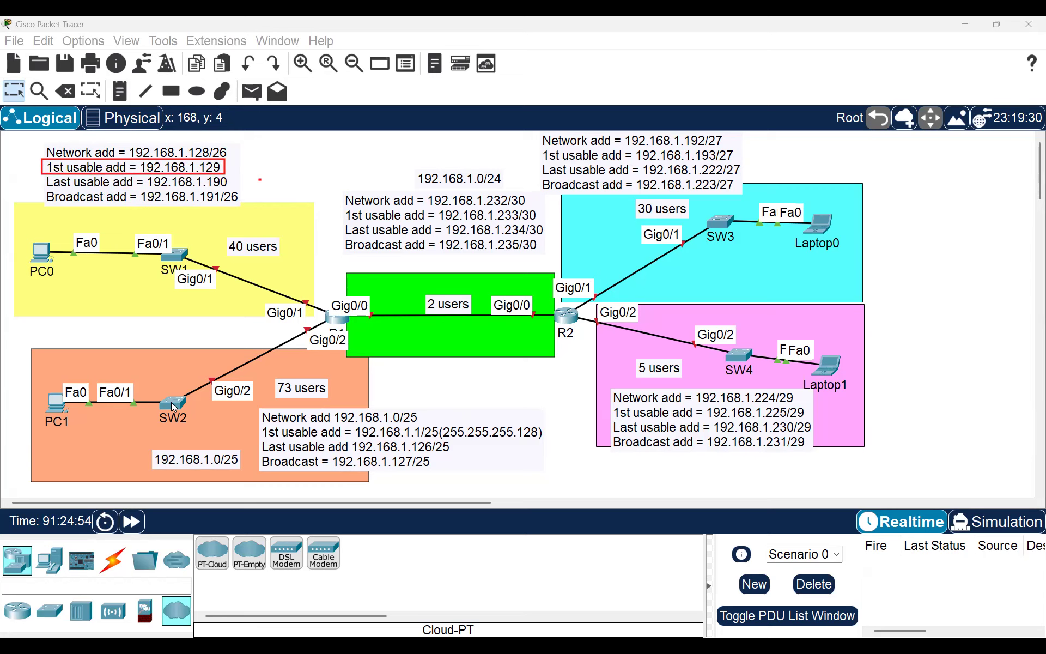
mouse_move(262, 424)
left_mouse_down()
mouse_move(303, 448)
mouse_move(438, 439)
left_mouse_up()
left_click_drag(609, 406, 817, 420)
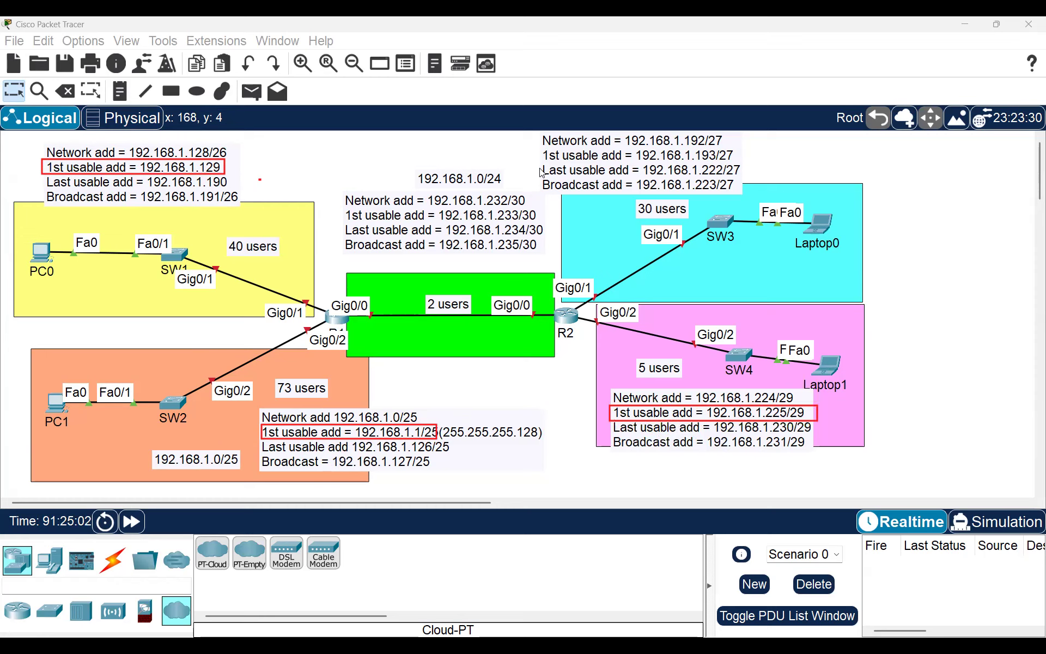
left_click_drag(539, 149, 741, 162)
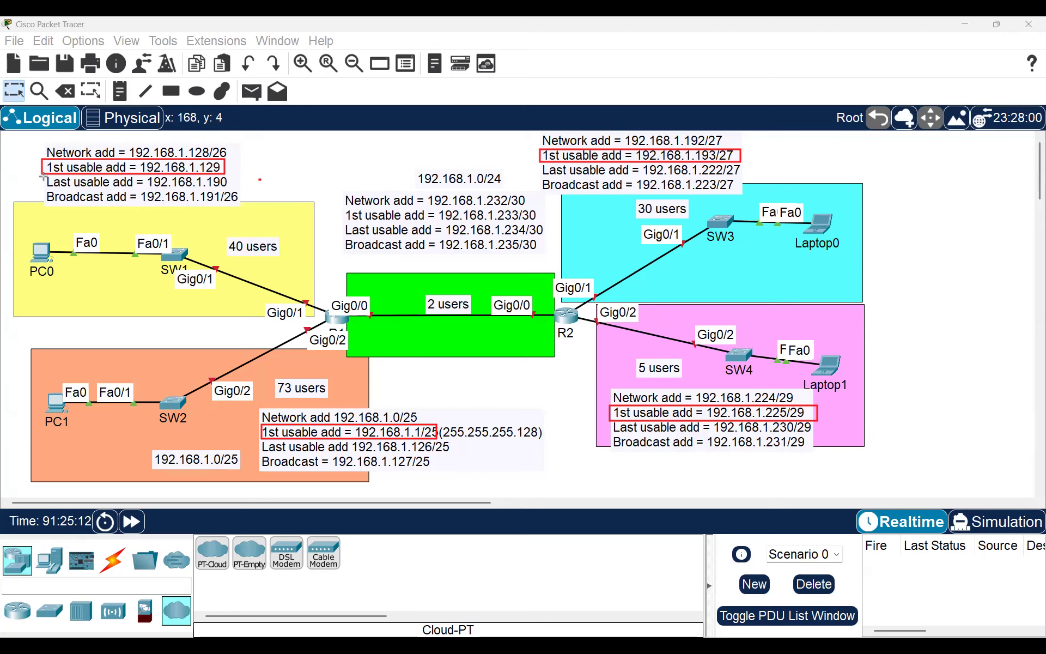
Step: Box the last usable addresses 192.168.1.190, .126, .222 and .230 in blue
left_click_drag(44, 175, 231, 189)
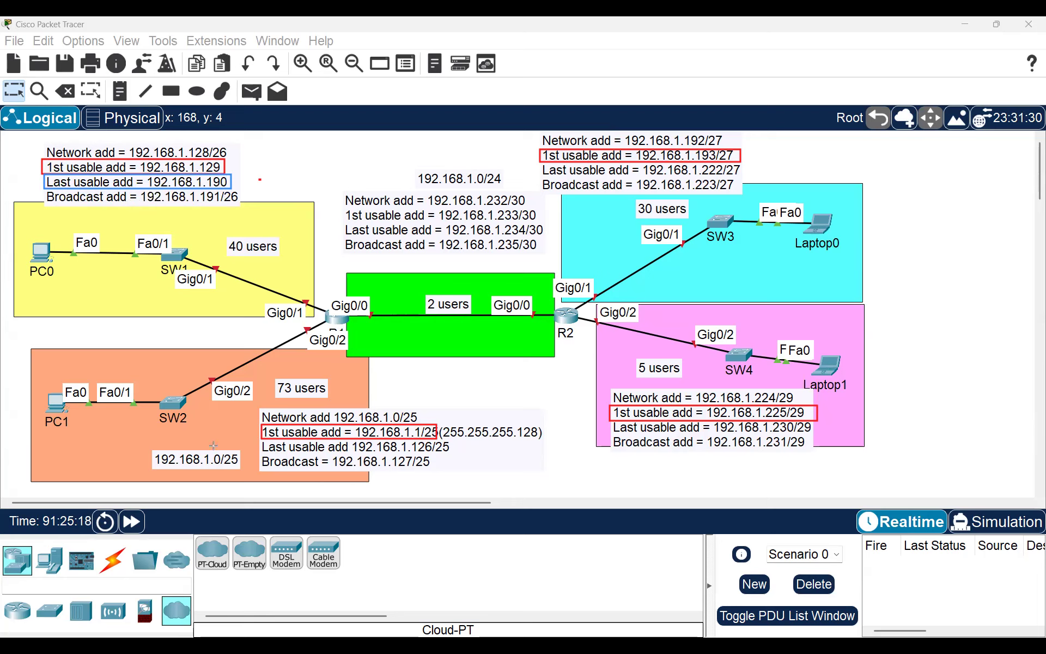
mouse_move(259, 441)
left_mouse_down()
mouse_move(384, 474)
mouse_move(457, 453)
left_mouse_up()
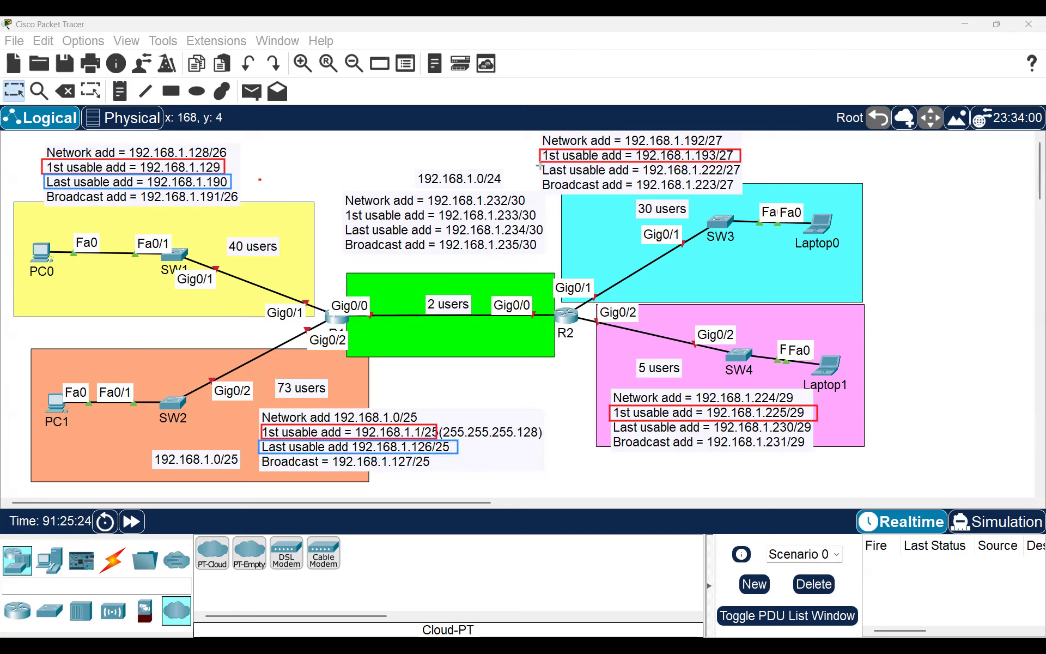
left_click_drag(540, 163, 742, 177)
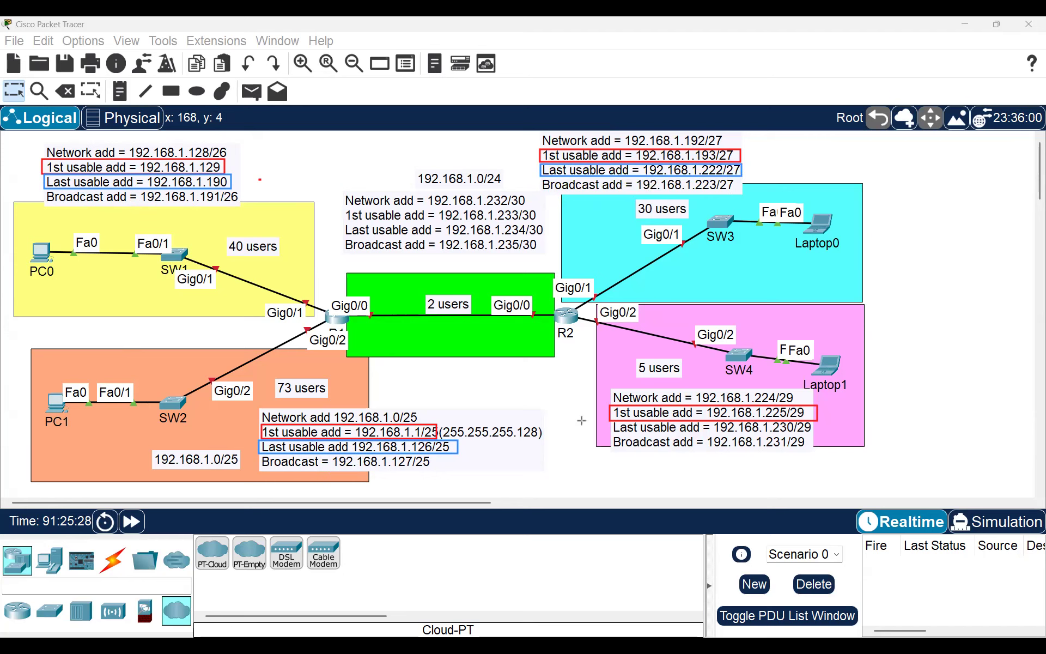
left_click_drag(608, 421, 813, 431)
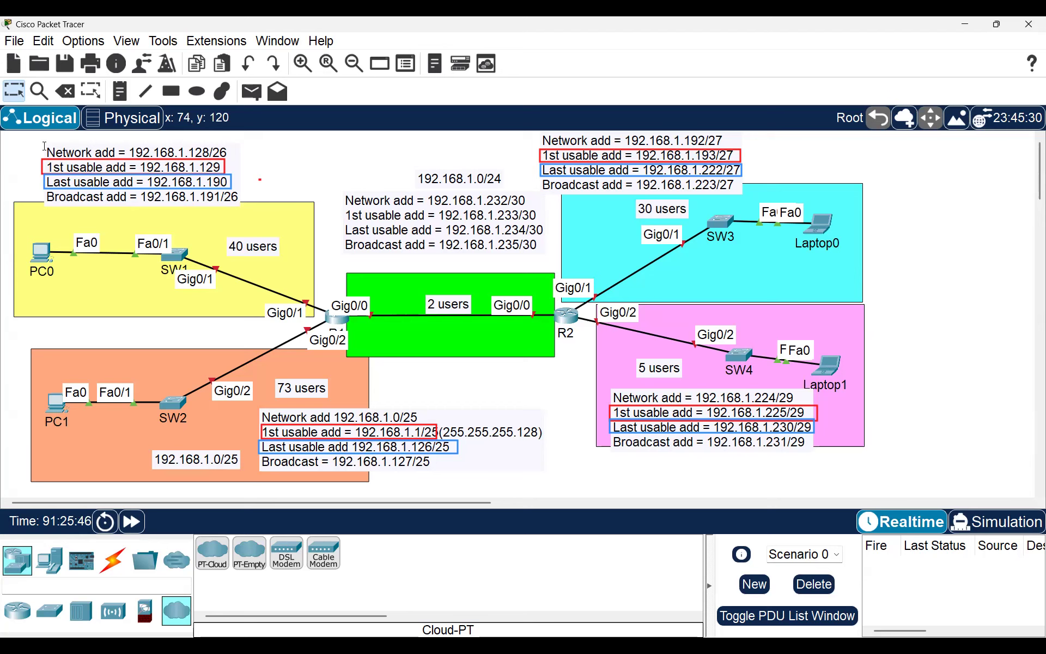
Step: Add notes KISUMU (yellow), NAIROBI (orange), NAKURU (cyan) and ELDORET (pink) to the LAN areas
left_click(142, 99)
left_click(142, 96)
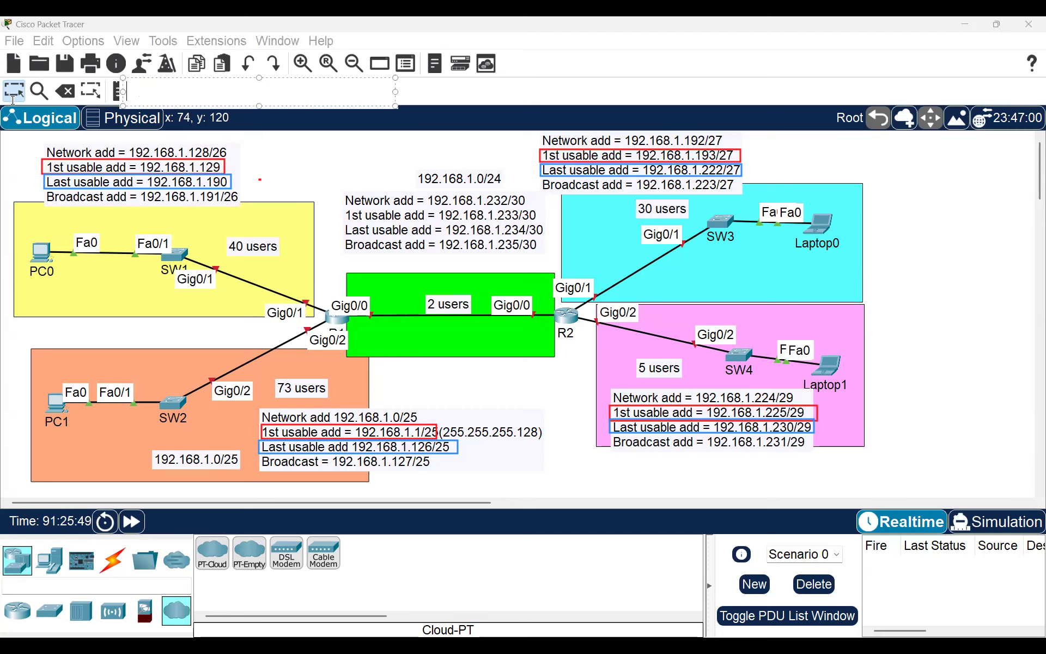
left_click(12, 100)
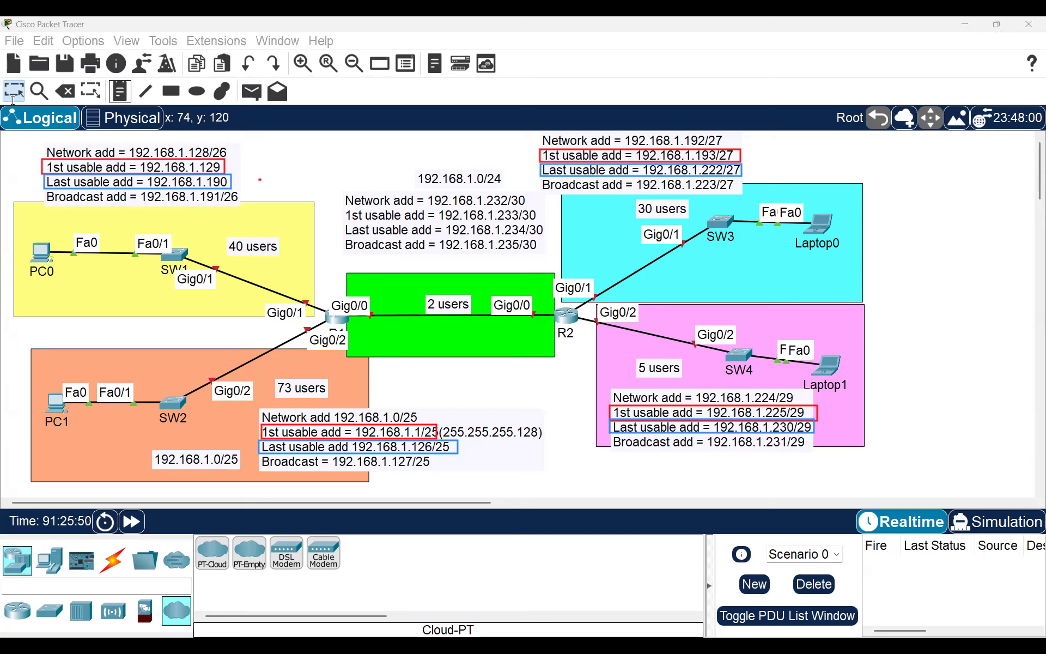
left_click(80, 217)
type("KISUMU")
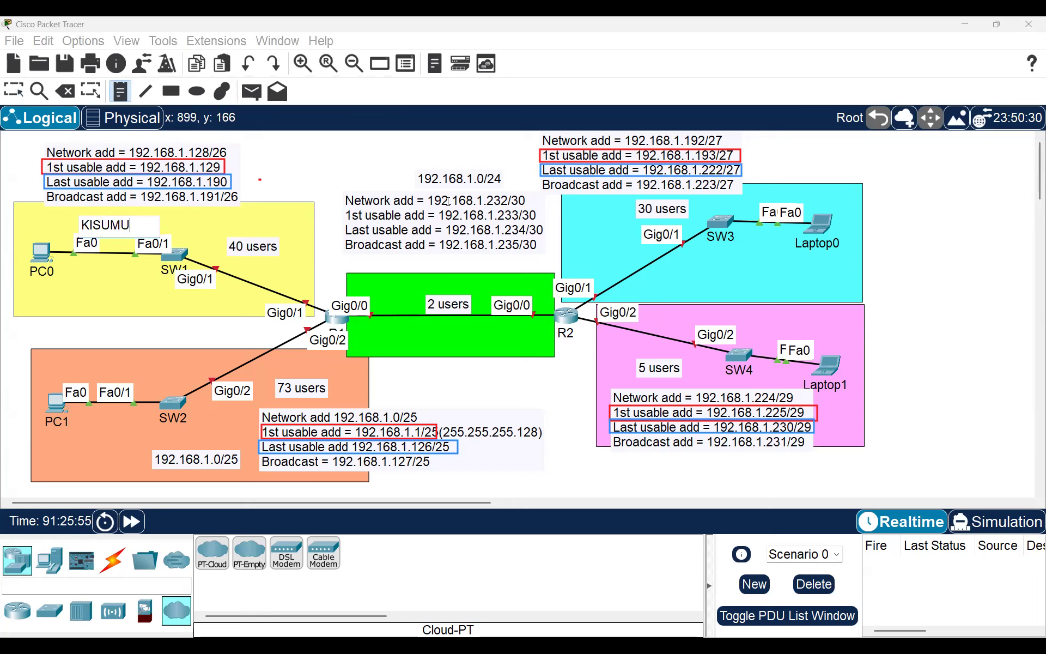
left_click(75, 362)
type("NAIROBI")
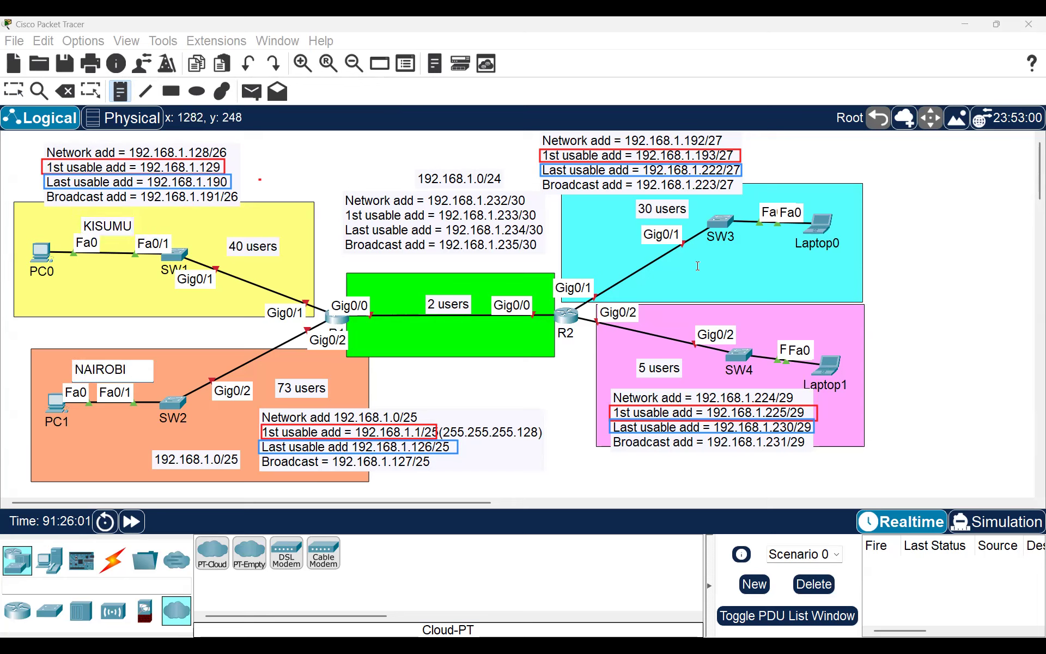
left_click(740, 272)
type("NAKURU")
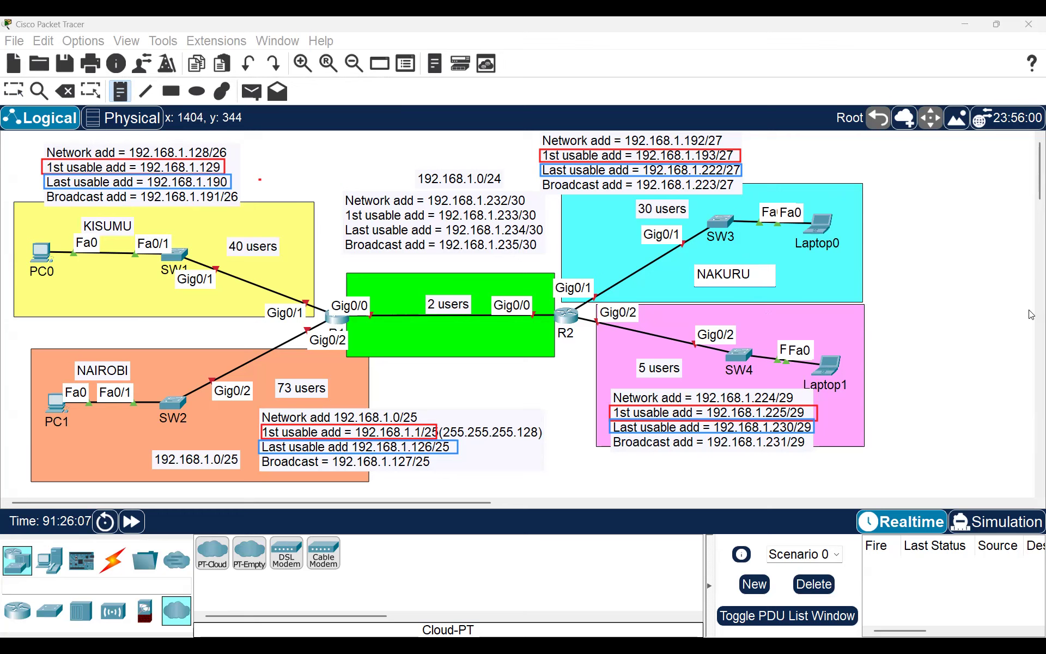
left_click(764, 318)
type("ELDORET")
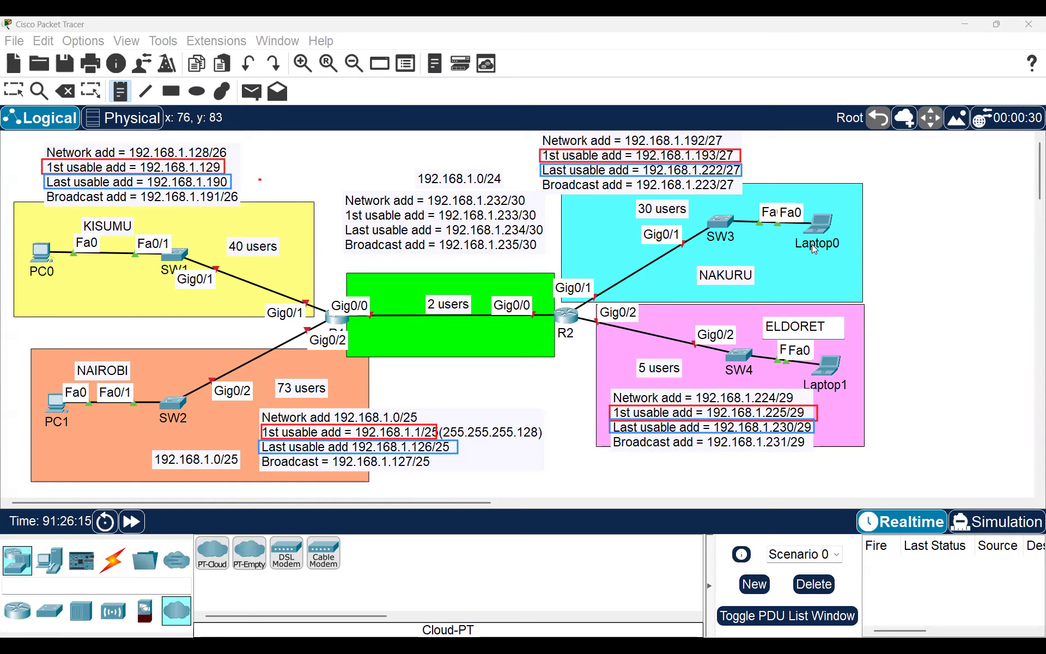
left_click(1, 143)
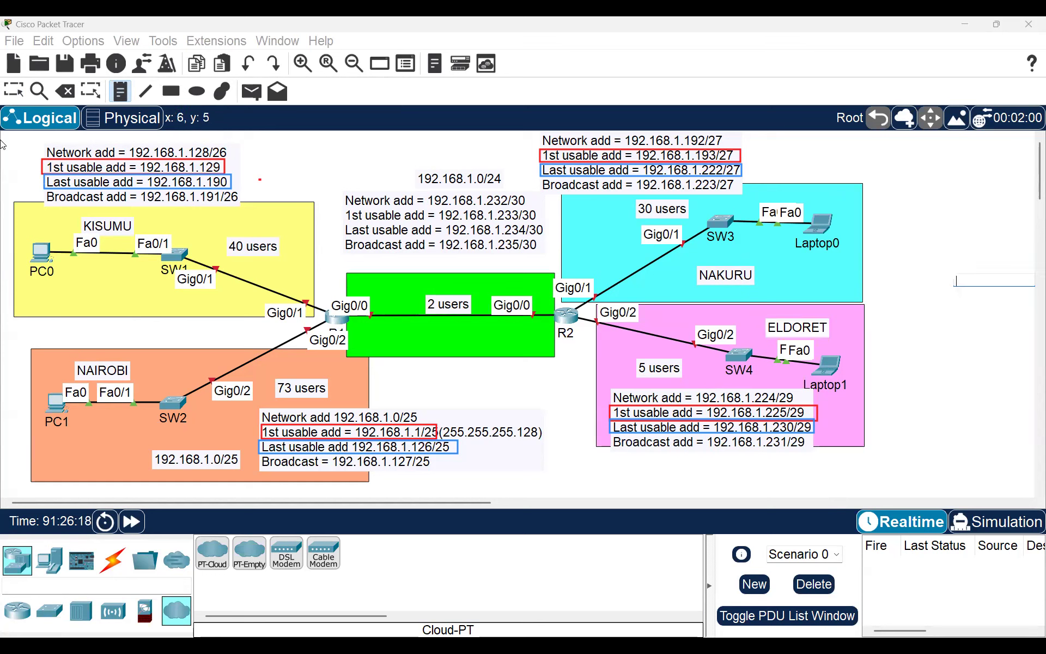
Step: Draw a blue double-headed arrow across the R1–R2 link and outline rectangles around the green area, deleting a stray arrow
left_click(23, 88)
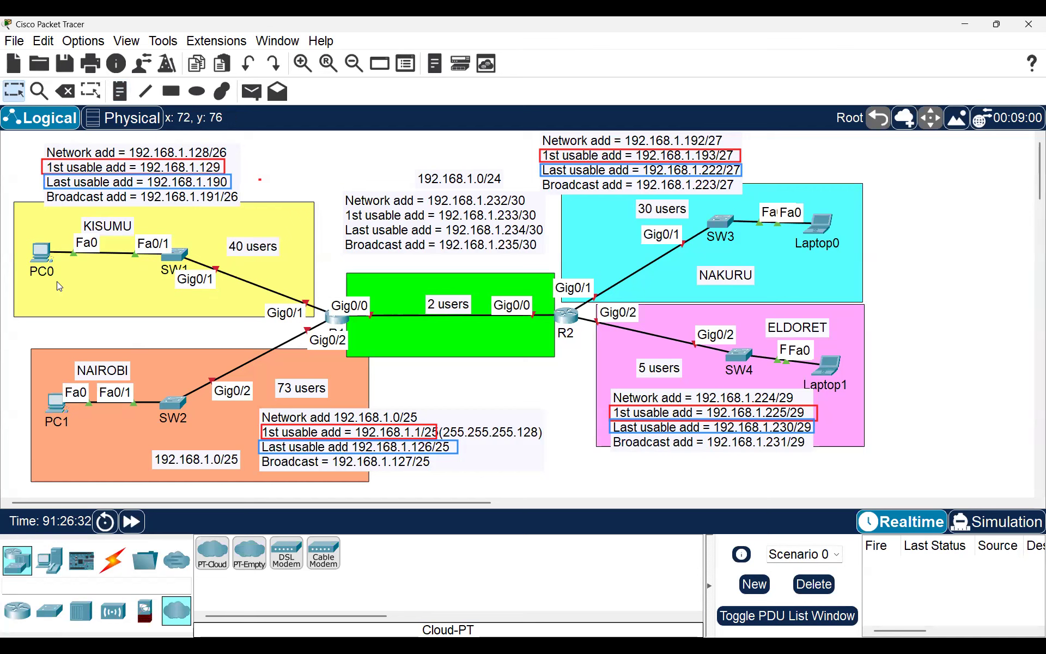
left_click_drag(357, 331, 549, 326)
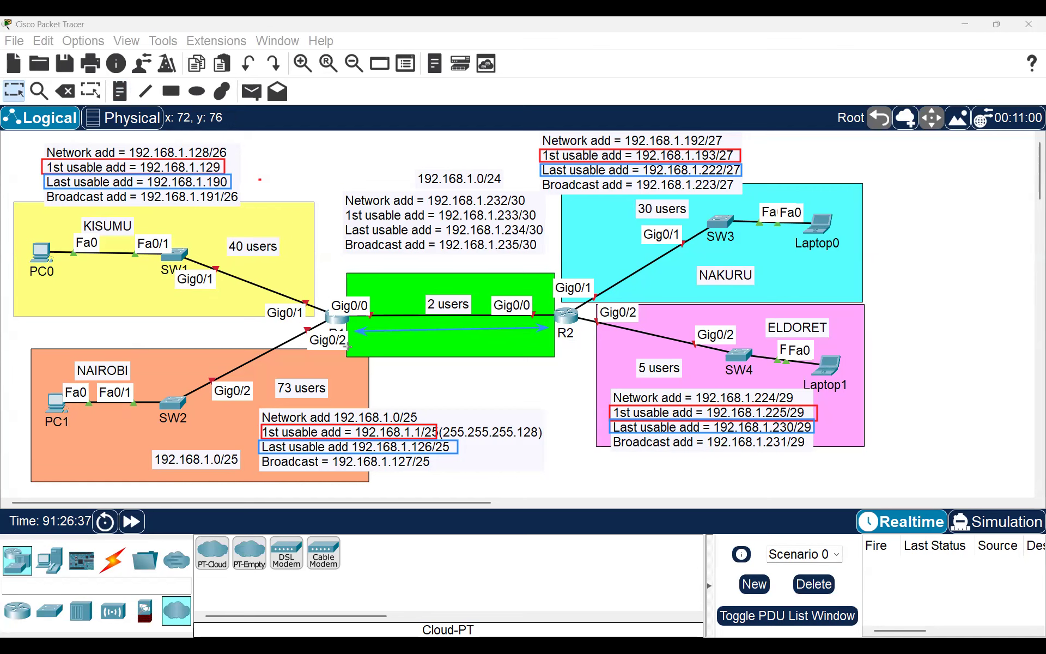
left_click_drag(306, 346, 194, 404)
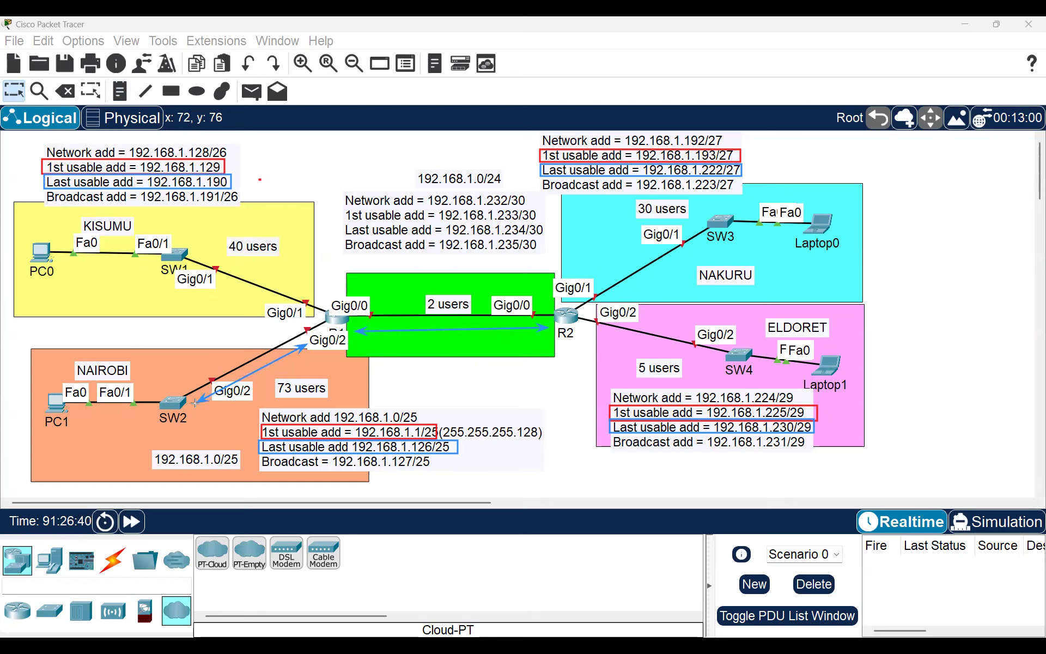
left_click_drag(195, 403, 292, 351)
key("Delete")
left_click_drag(314, 282, 589, 366)
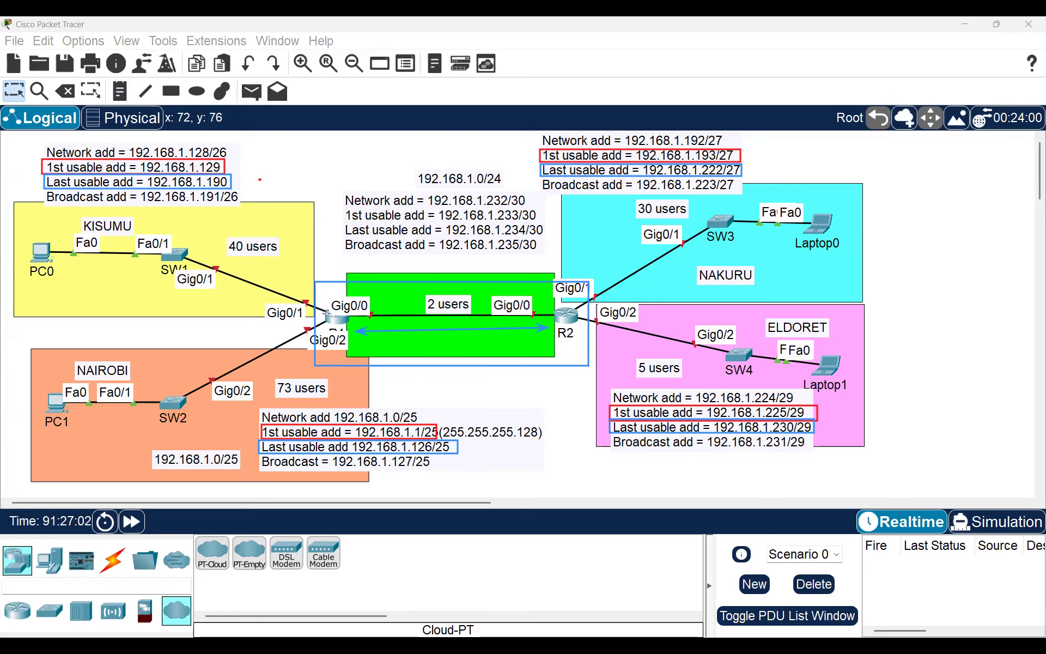
left_click_drag(315, 212, 321, 353)
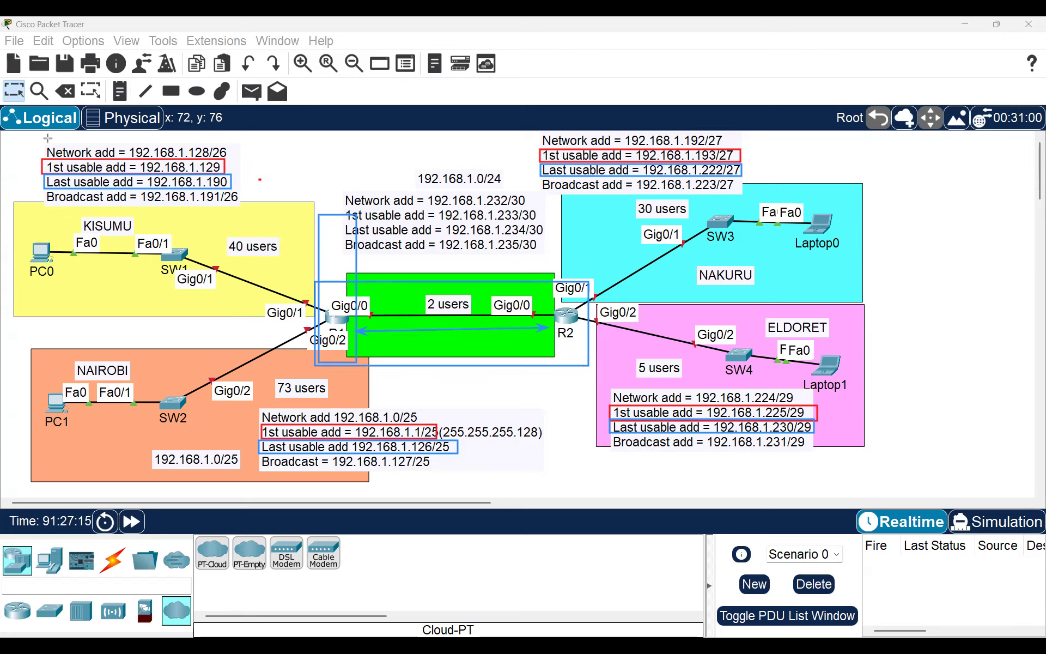
Step: Clear the blue markings and rename the KISUMU and NAIROBI labels to ADMIN and MARKETING
key("Escape")
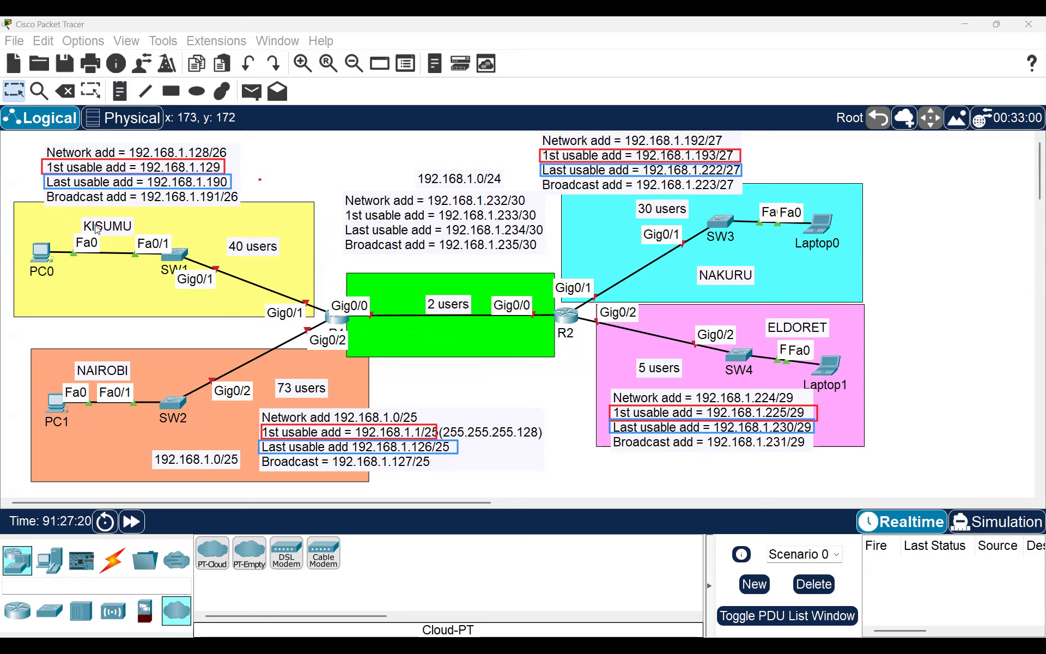
double_click(126, 227)
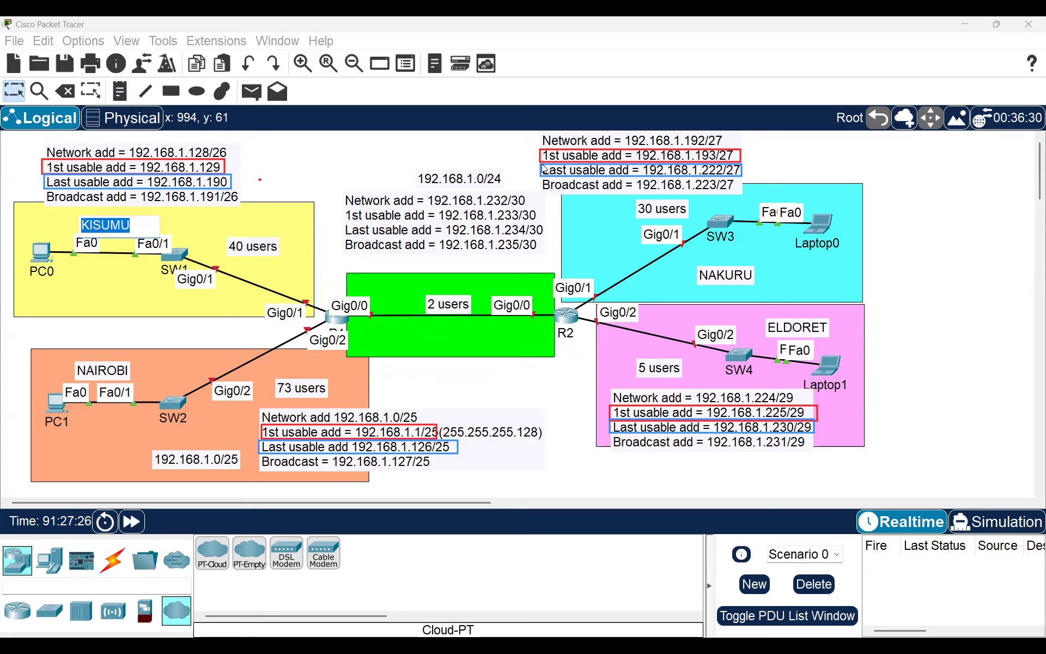
type("ADMIN")
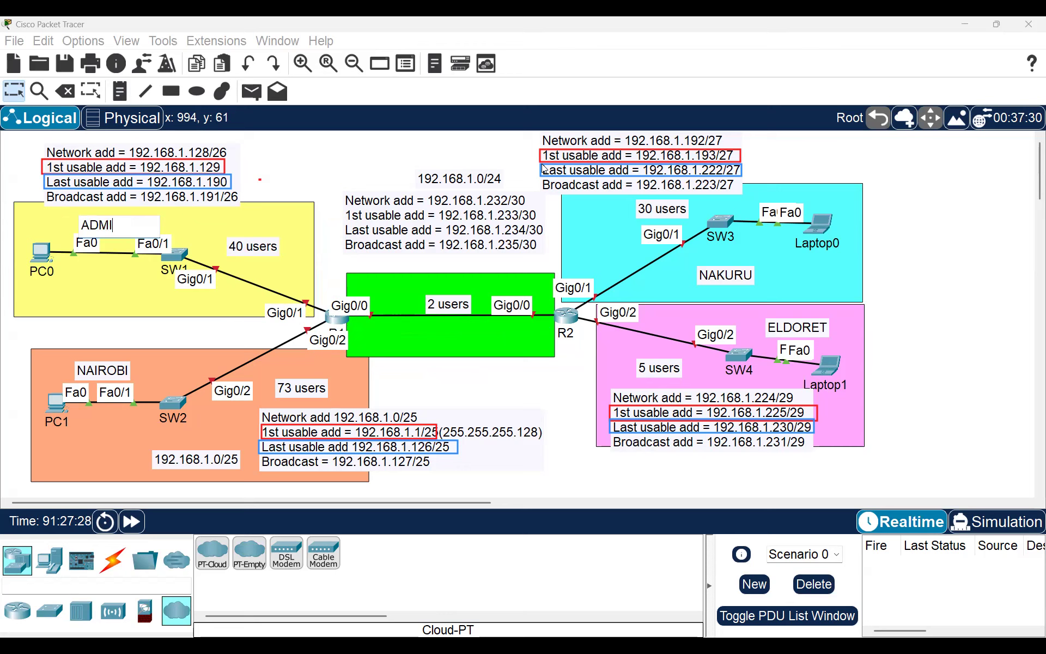
double_click(93, 375)
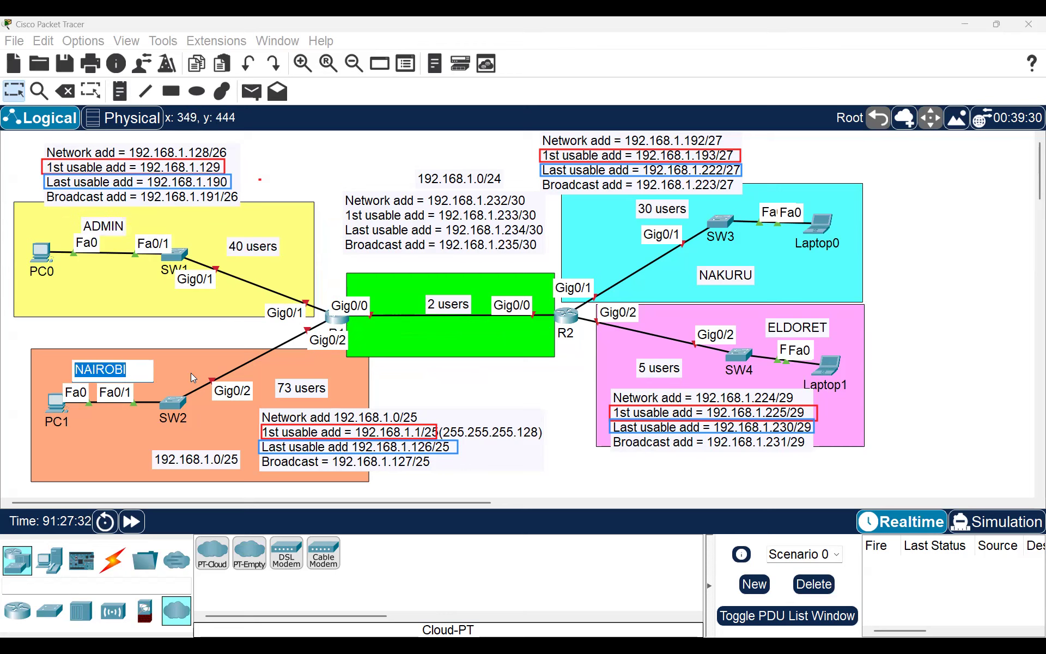
type("M")
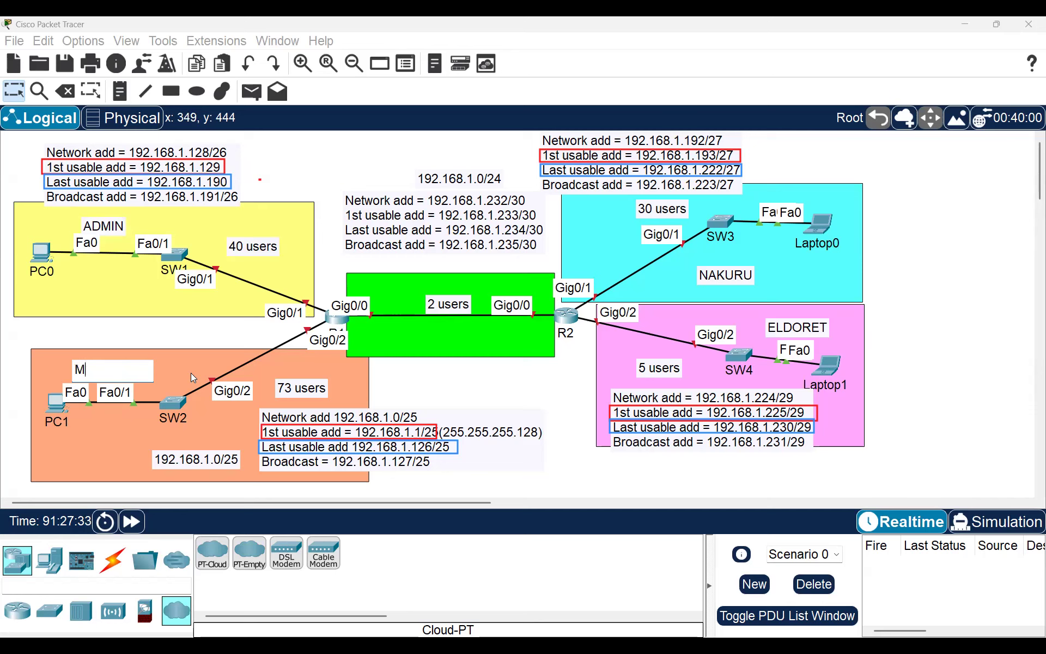
type("ARKETING")
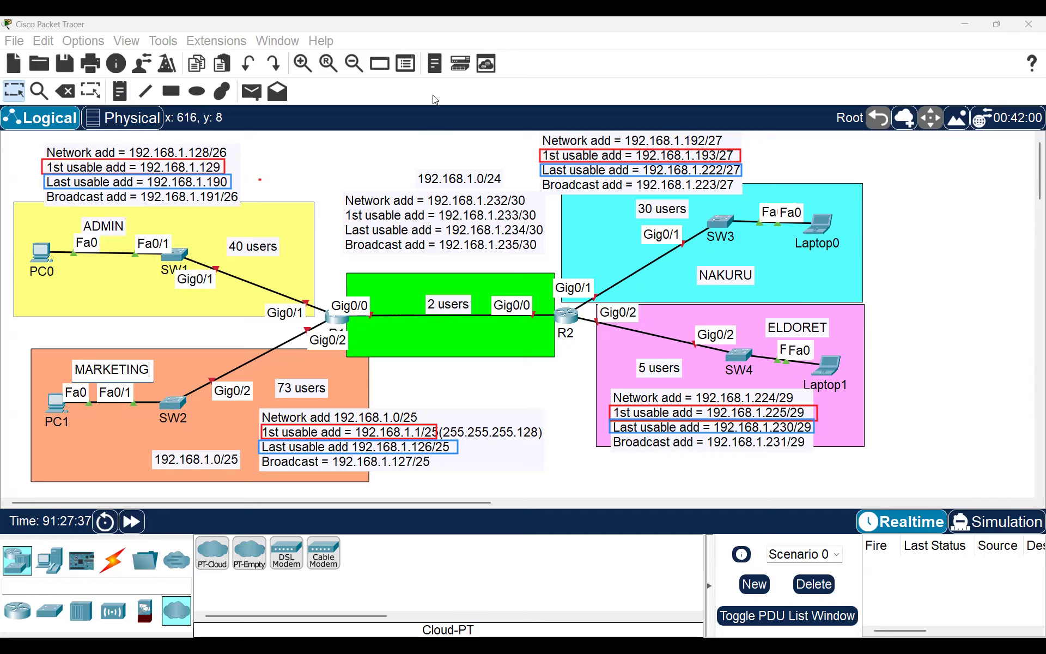
Step: Rename the NAKURU and ELDORET labels to FINANCE and IT
double_click(744, 279)
type("FINN")
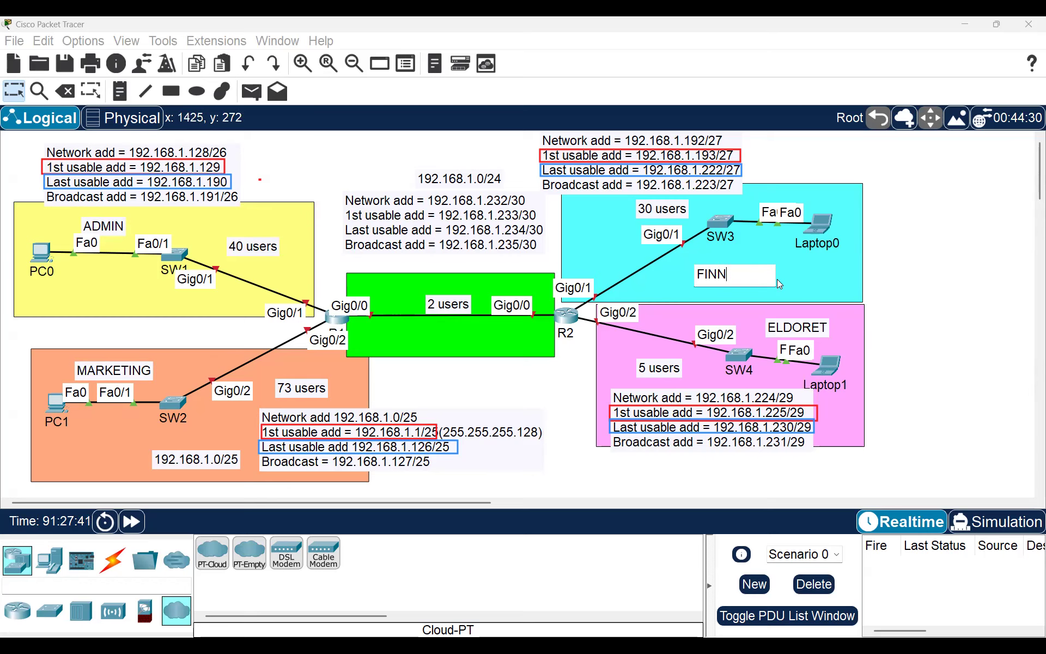
key("BackSpace")
type("ANCE")
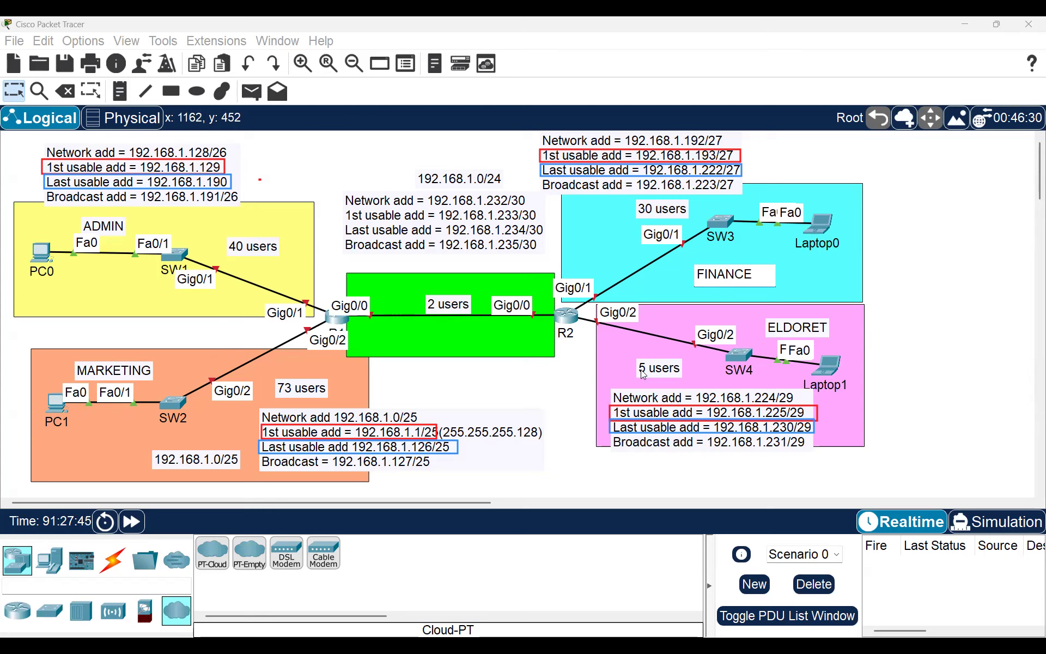
double_click(798, 322)
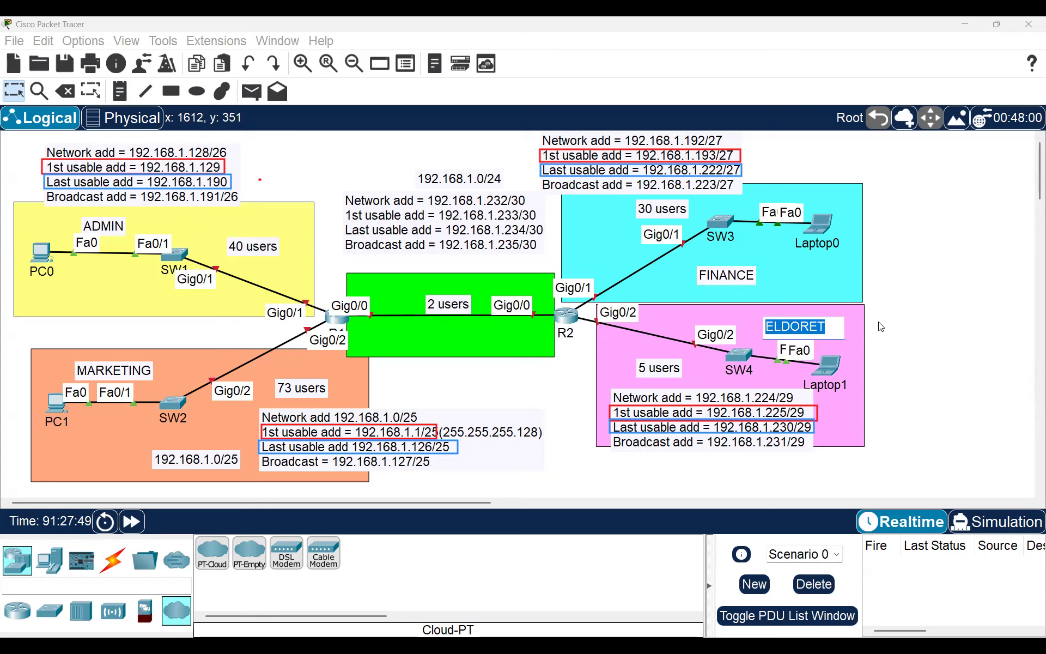
key("BackSpace")
type("IT")
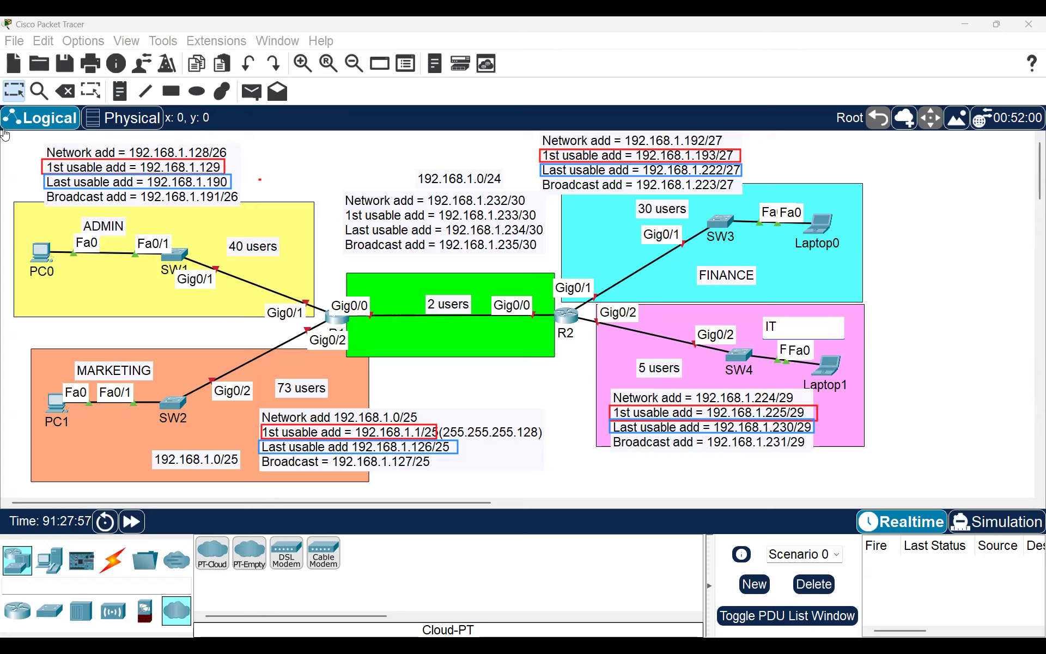
left_click(647, 235)
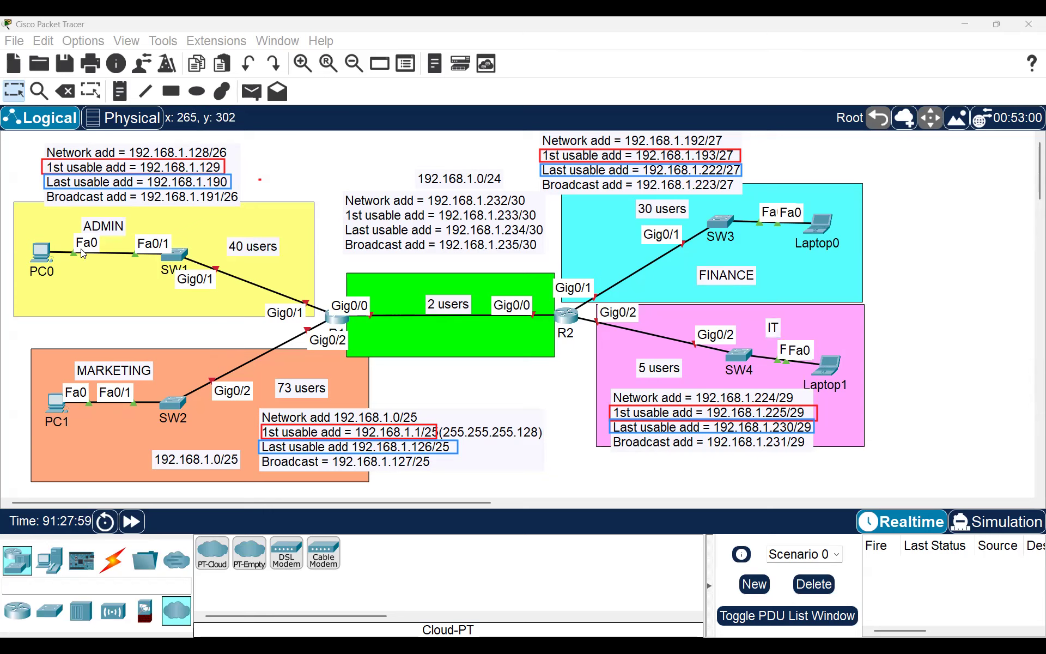
left_click(100, 230)
Step: Shift the MARKETING address note slightly up and right, leaving the labels deselected
left_click(46, 255)
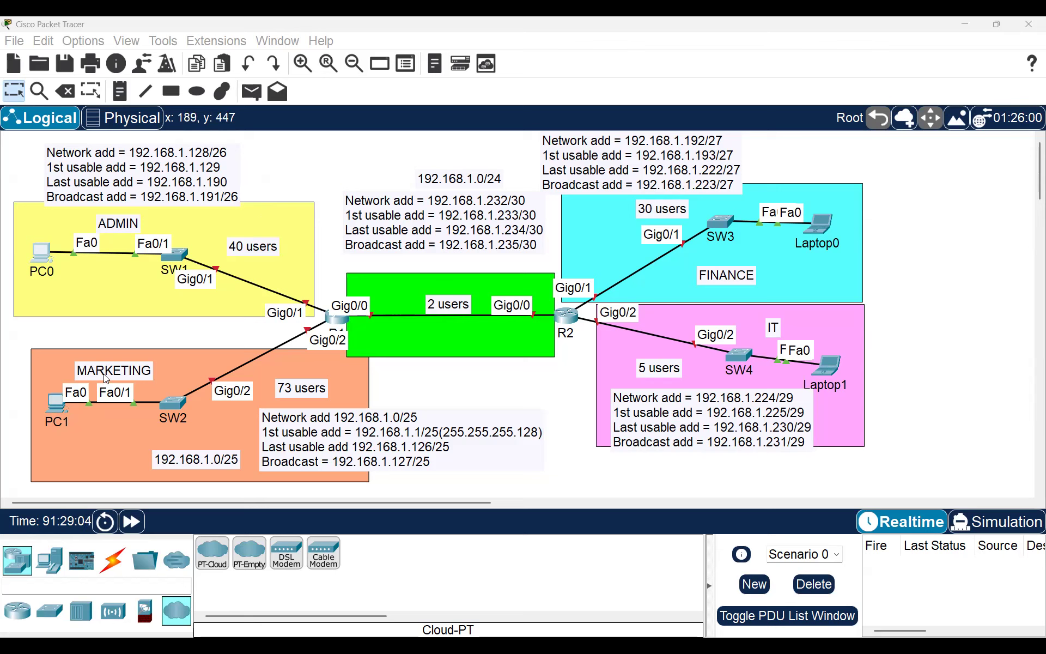
left_click_drag(103, 374, 119, 363)
left_click(53, 411)
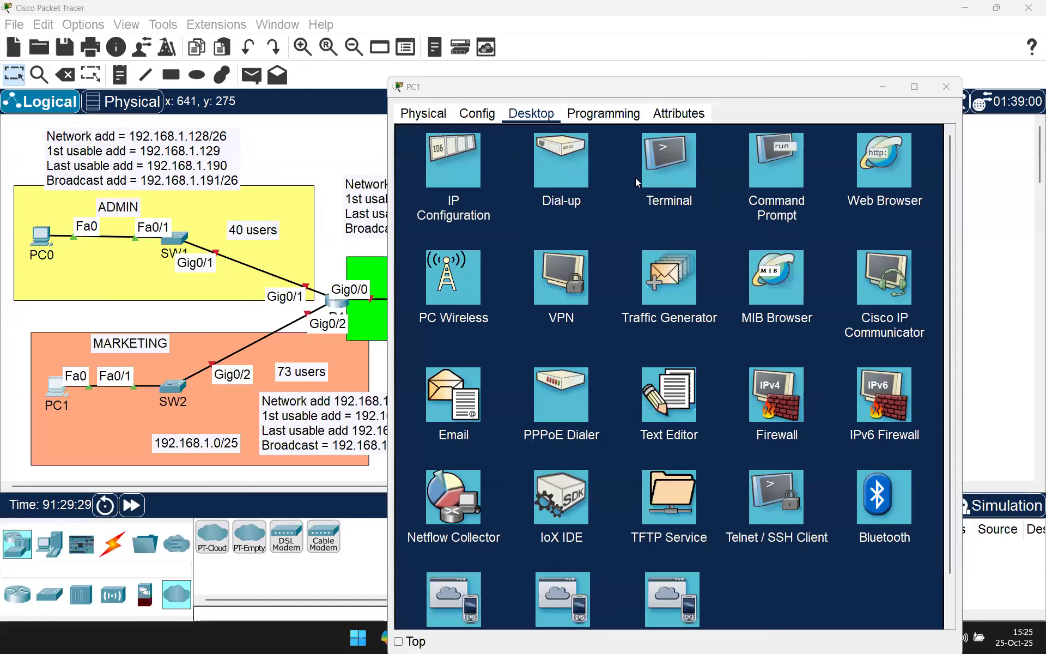
Step: Review PC0's IP configuration, highlighting its address and mask 255.255.255.128, then close it
left_click(797, 73)
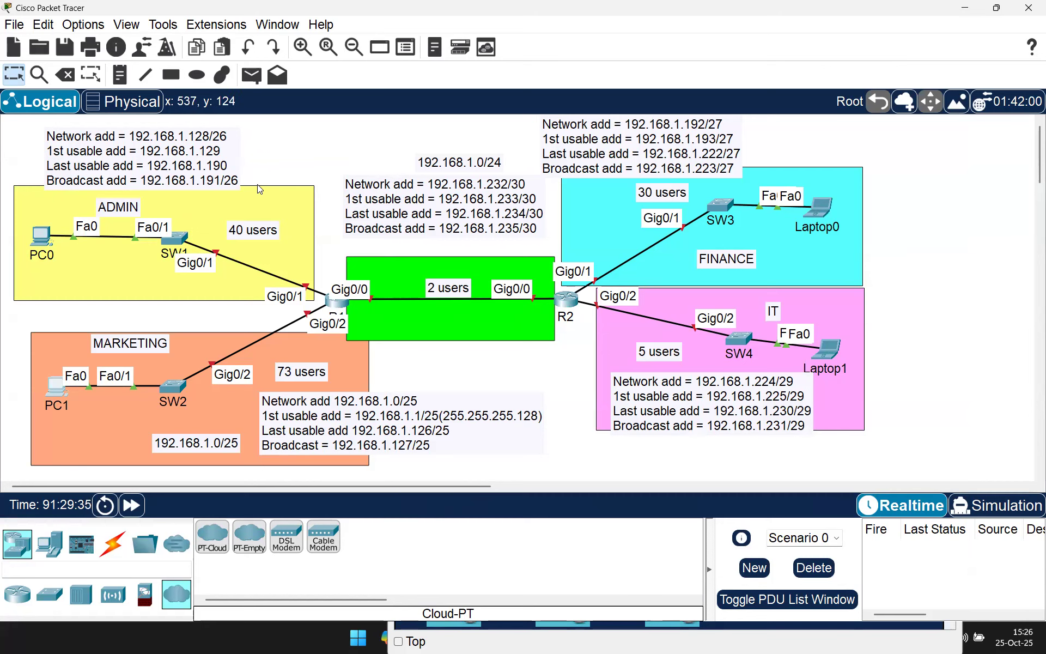
left_click(41, 238)
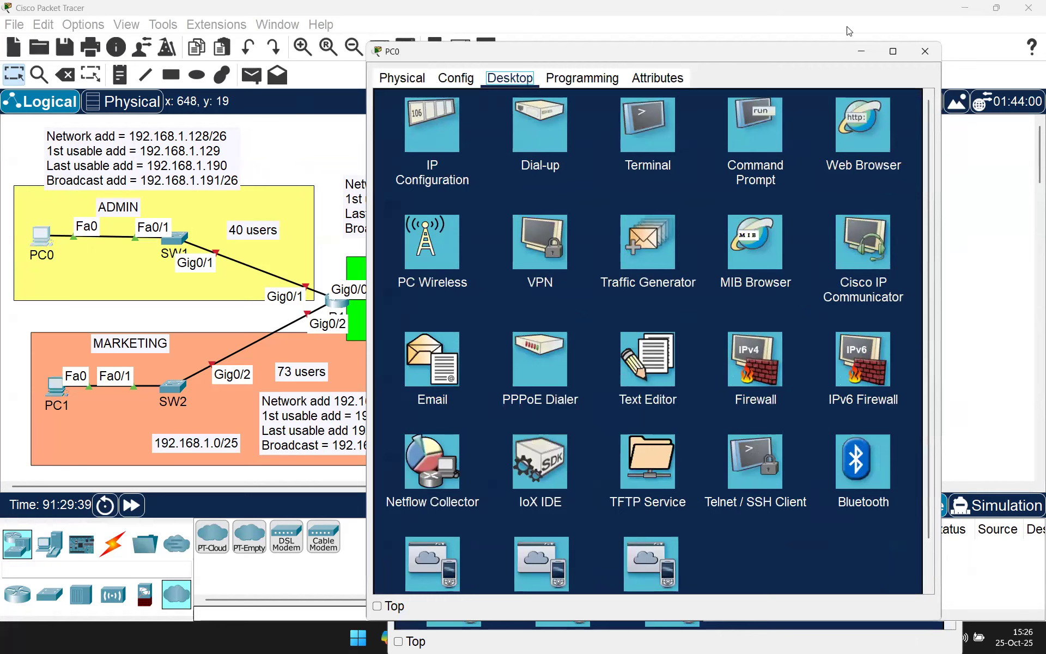
left_click_drag(822, 50, 813, 57)
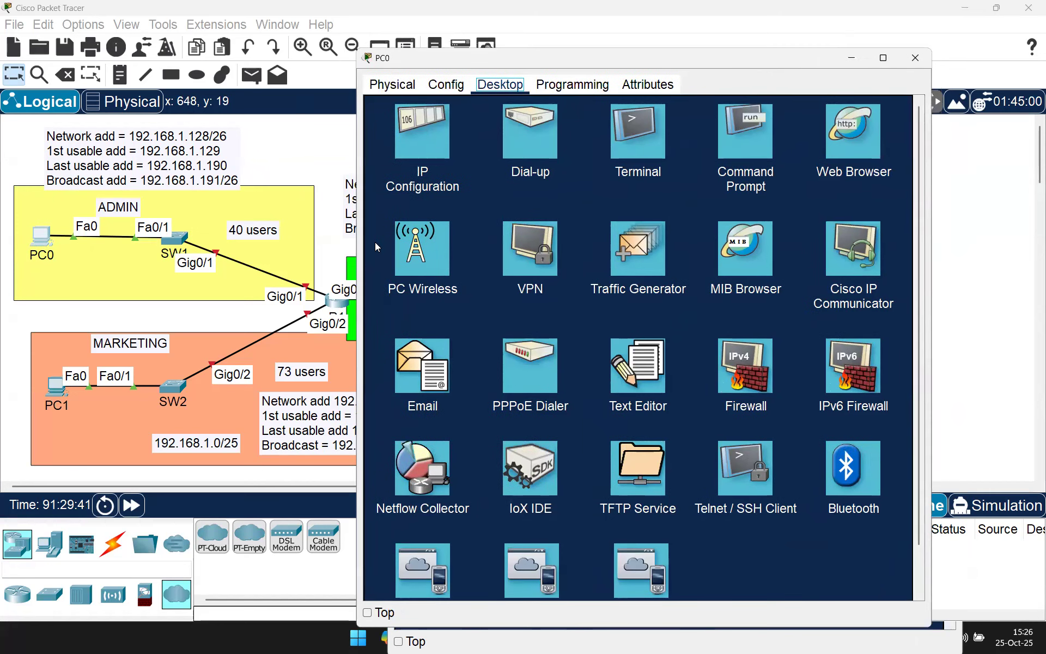
left_click(427, 131)
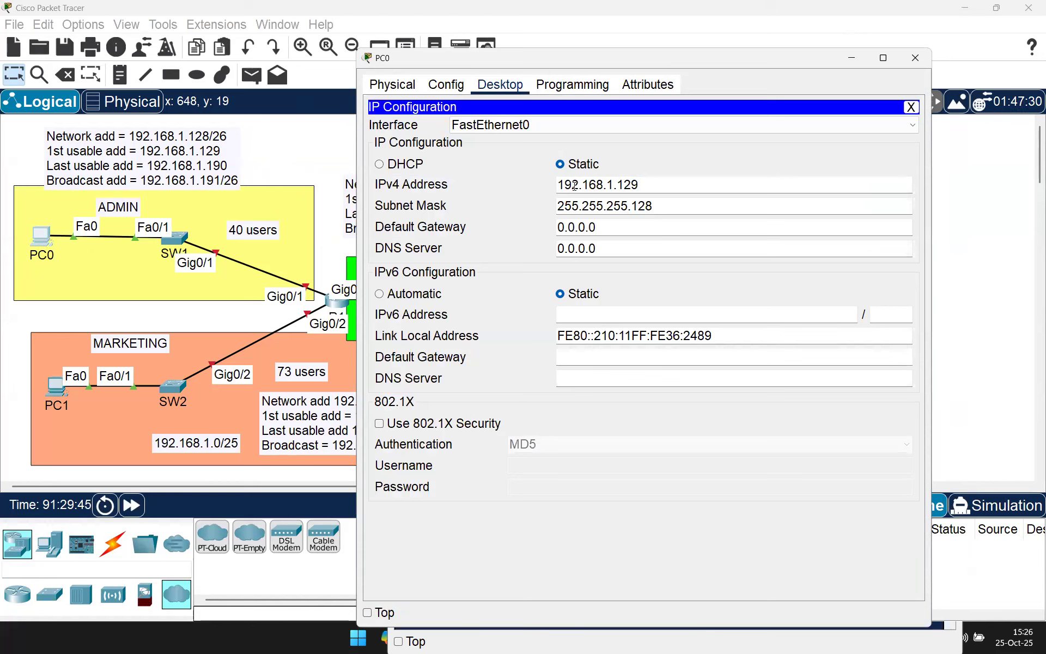
left_click_drag(639, 184, 554, 184)
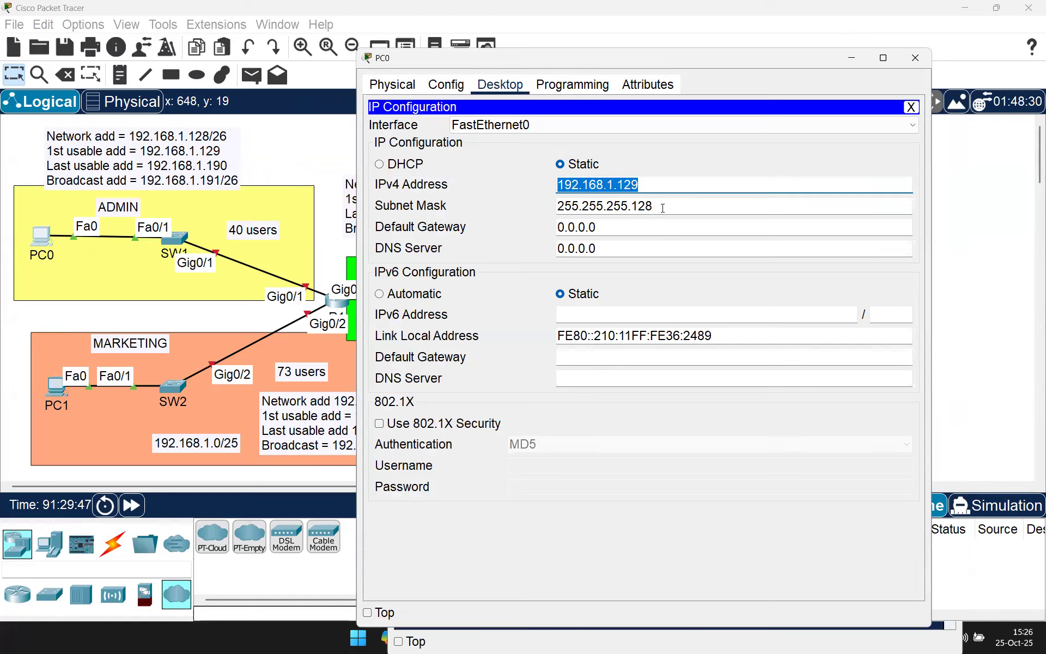
left_click_drag(652, 206, 548, 206)
left_click(602, 206)
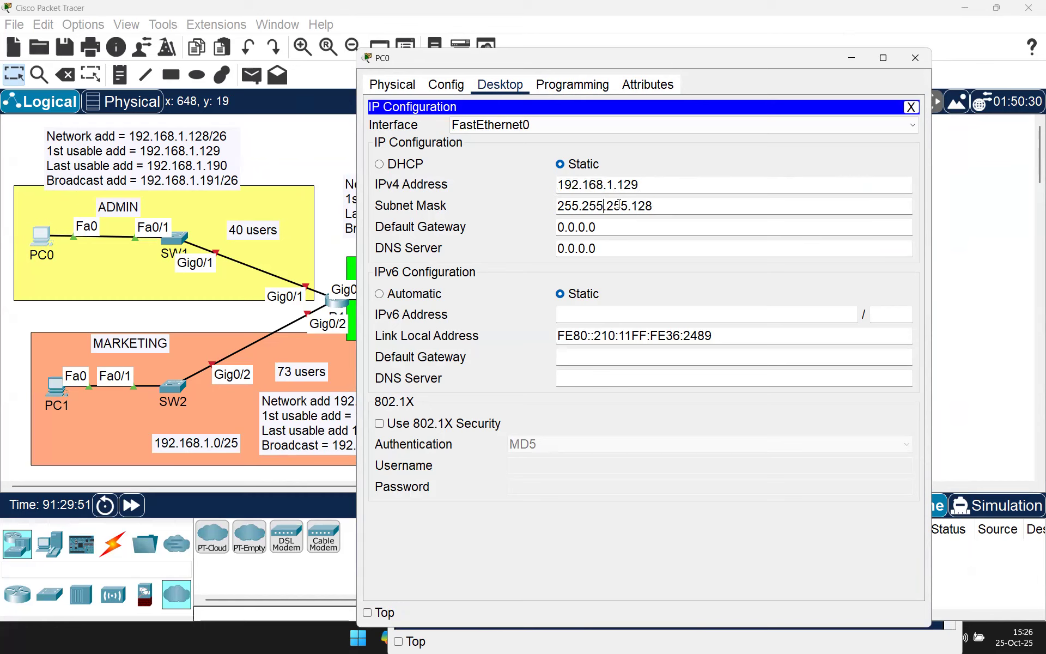
left_click_drag(654, 206, 560, 205)
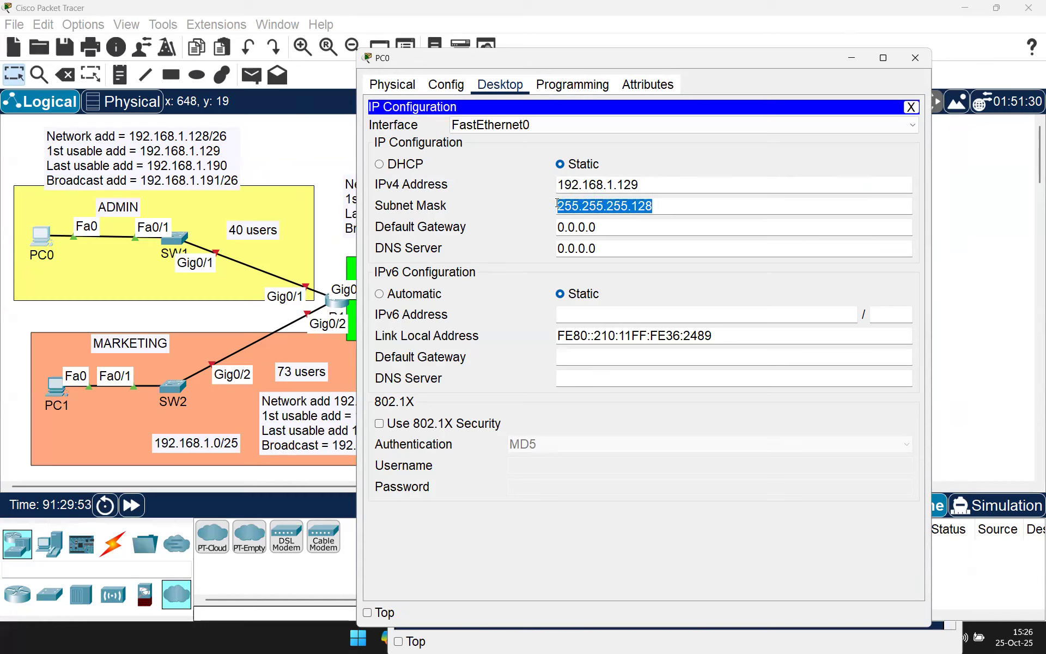
left_click(919, 55)
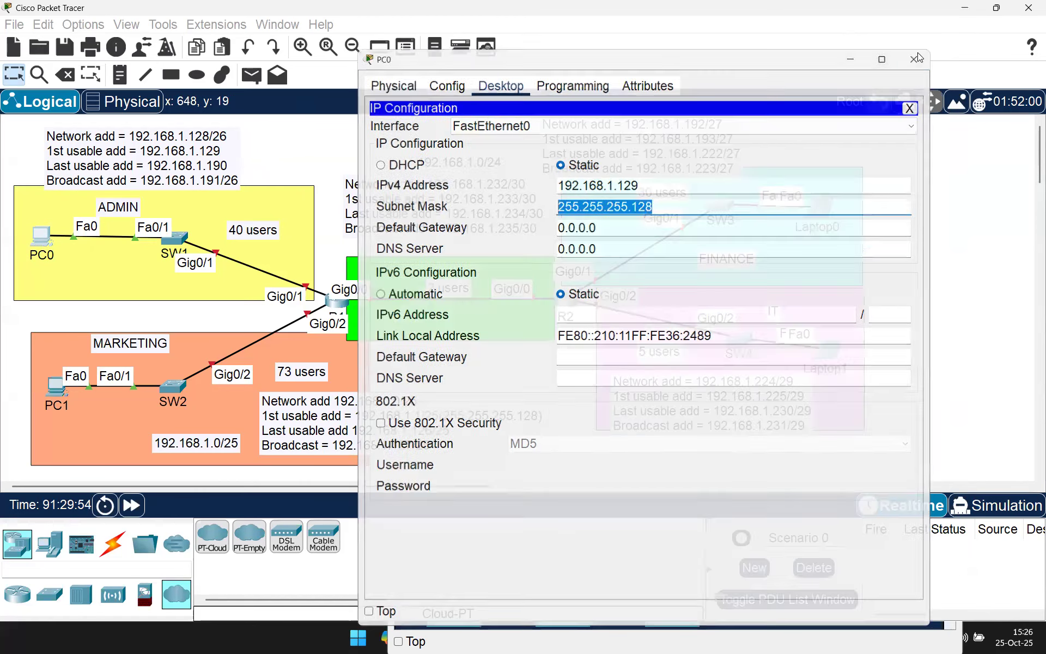
Step: Bring up PC1's IP configuration with its window moved beside the topology
left_click(51, 388)
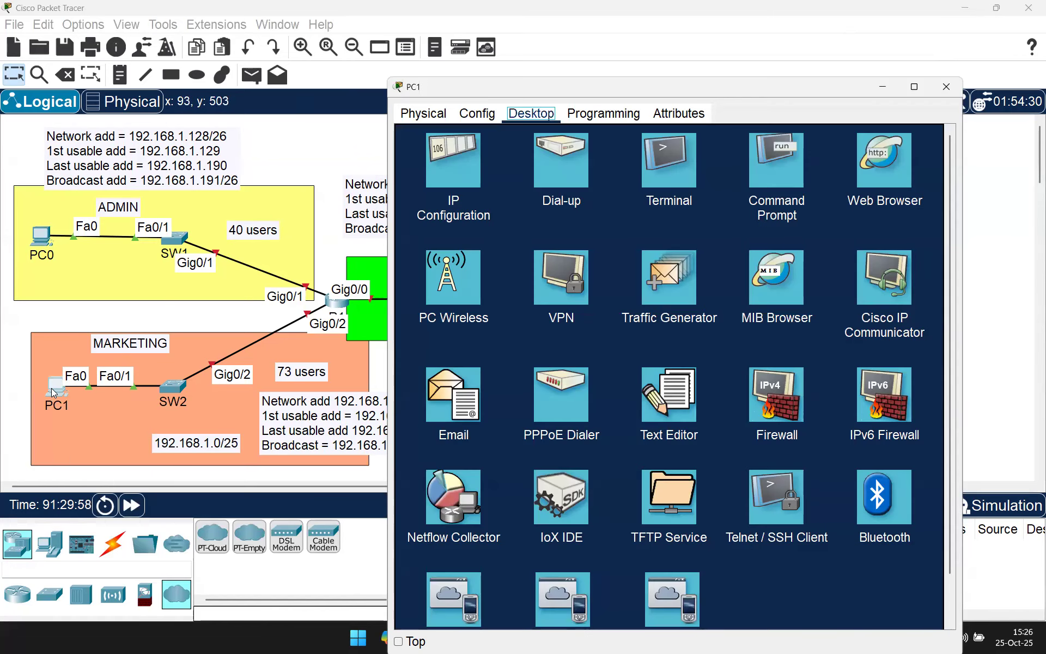
left_click(452, 150)
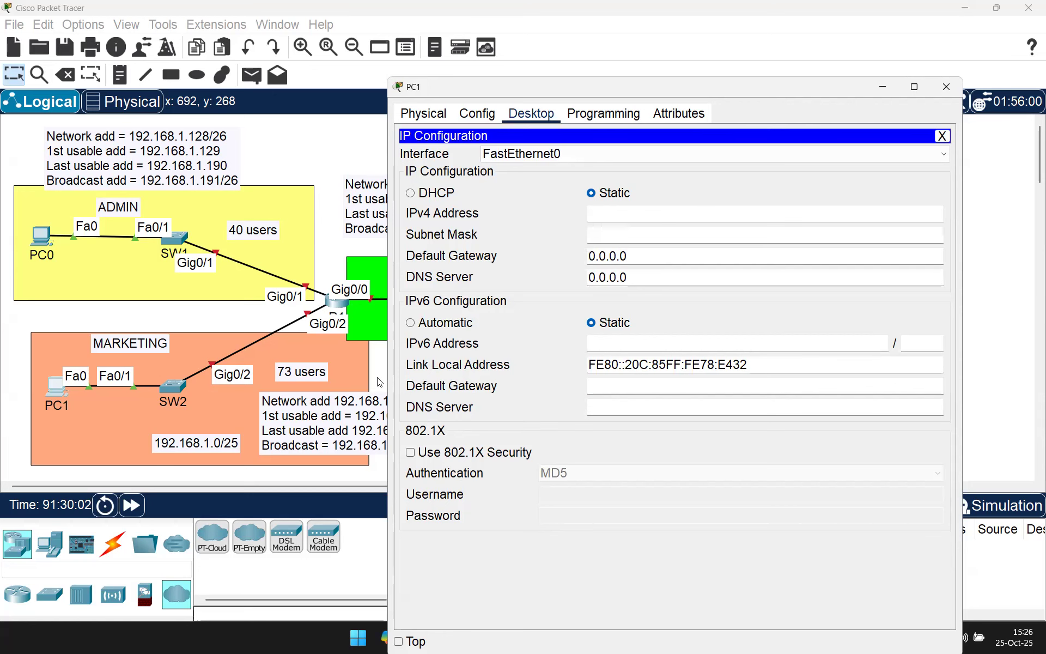
left_click(376, 414)
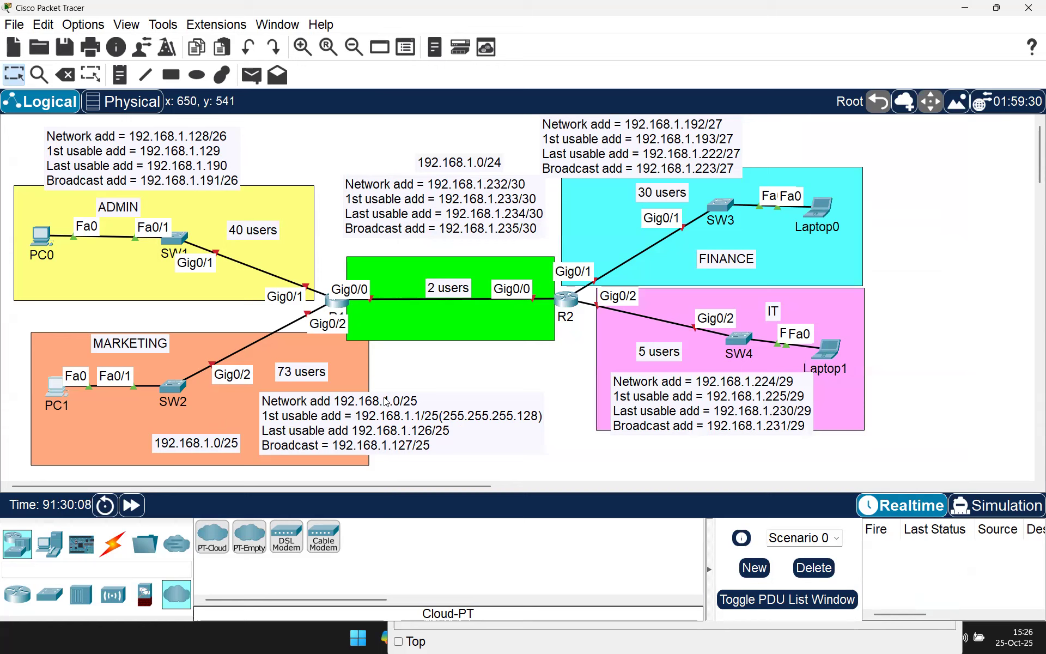
left_click(53, 387)
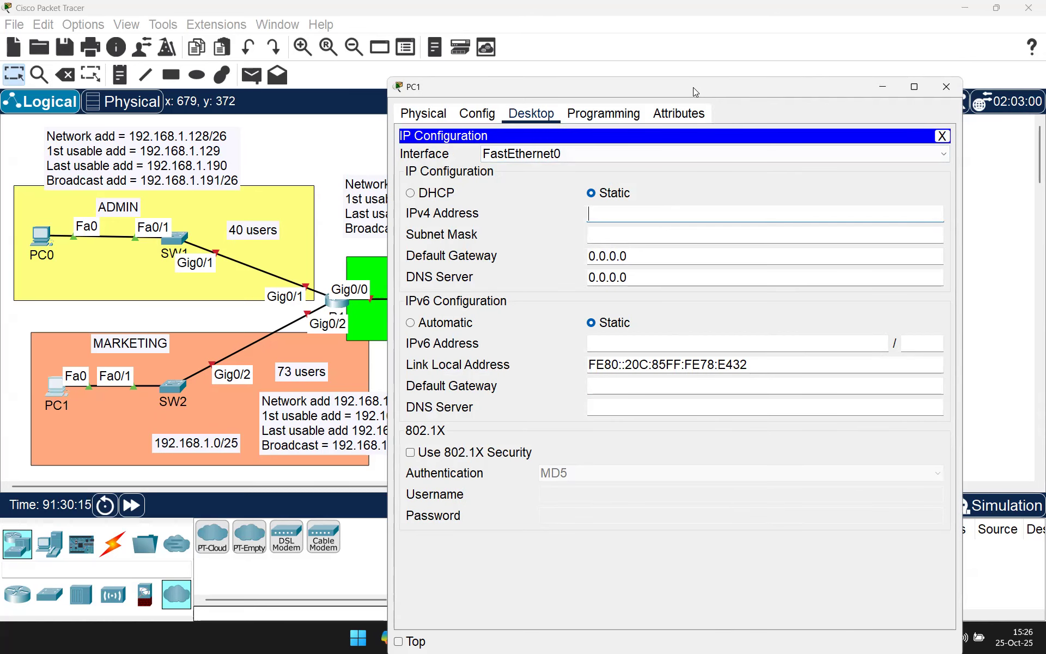
left_click_drag(693, 87, 809, 78)
Step: Set PC1 to static 192.168.1.1 with mask 255.255.255.128 and close its window
left_click(750, 202)
type("192.168")
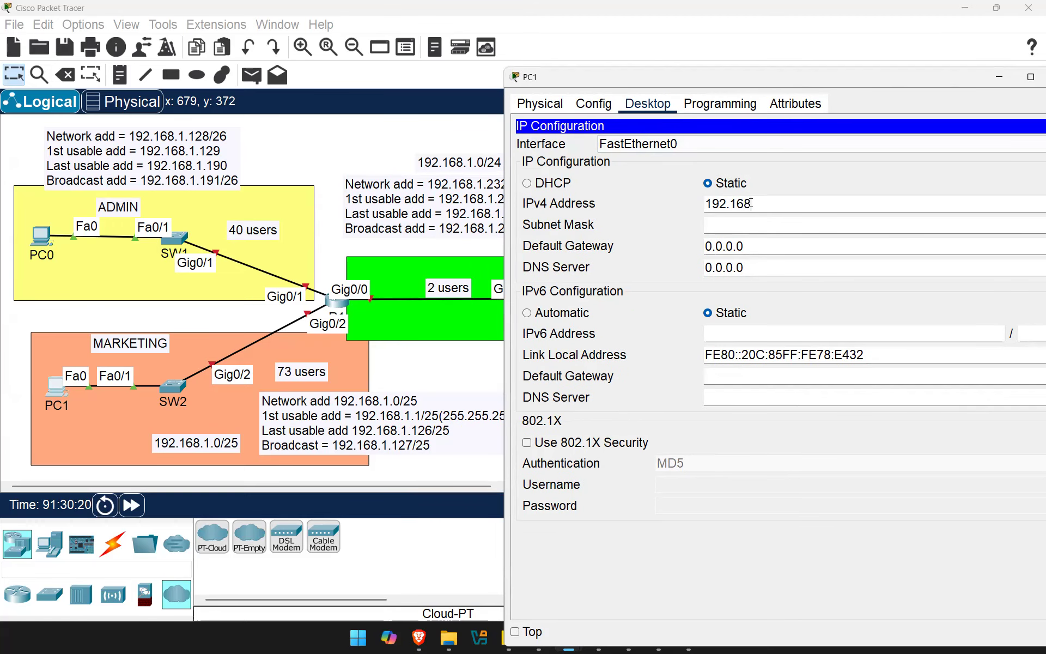
type(".1.1")
left_click(780, 225)
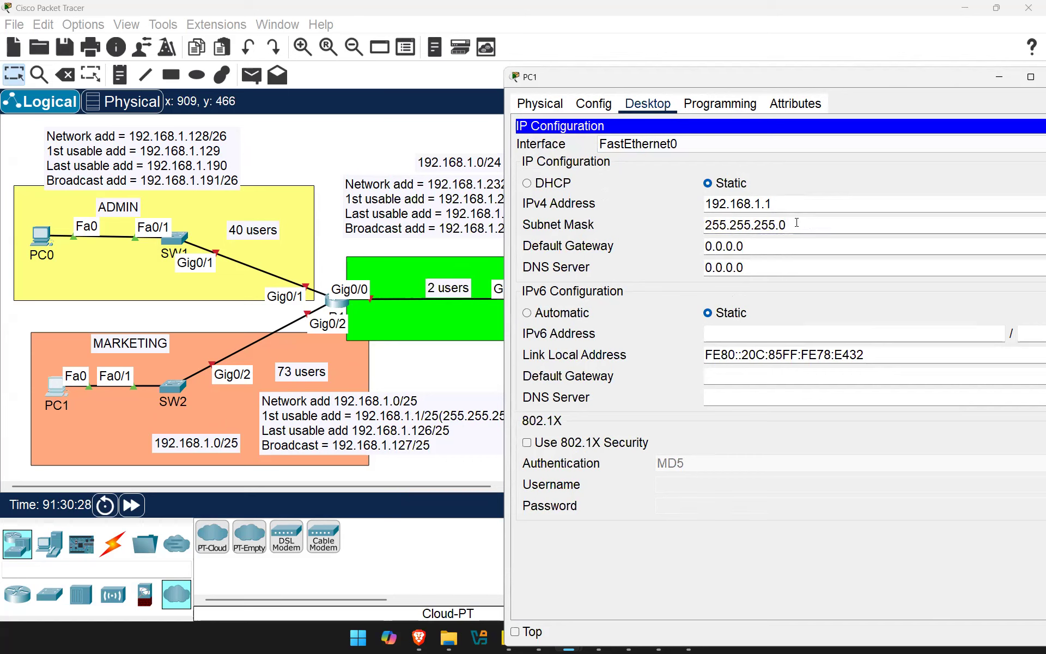
double_click(782, 224)
type("128")
left_click_drag(797, 224, 779, 225)
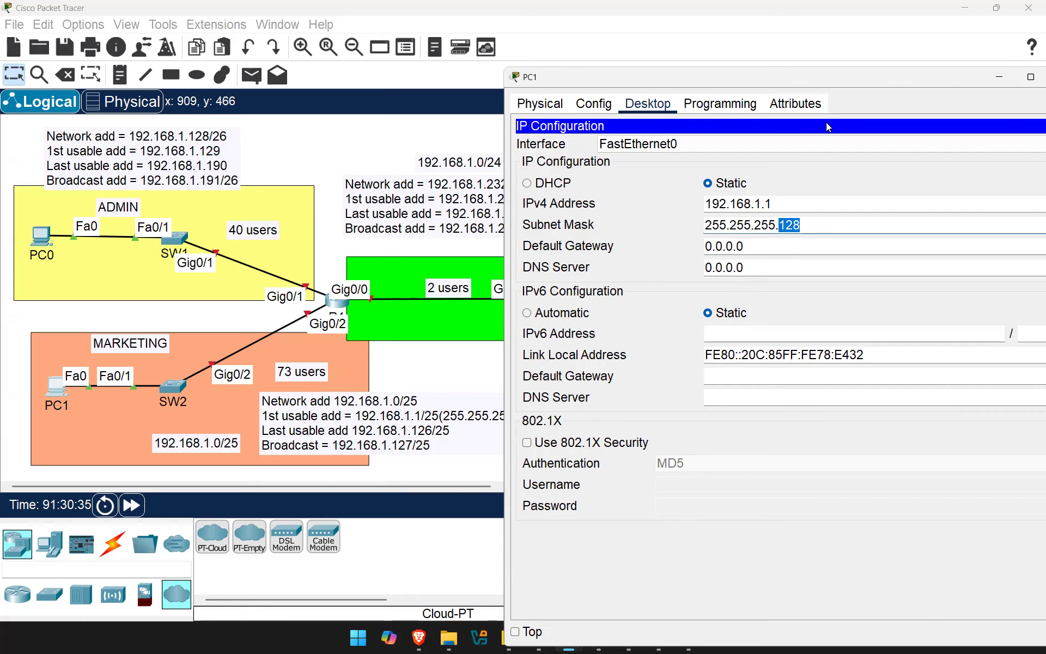
left_click_drag(825, 77, 626, 130)
left_click(864, 130)
left_click(35, 239)
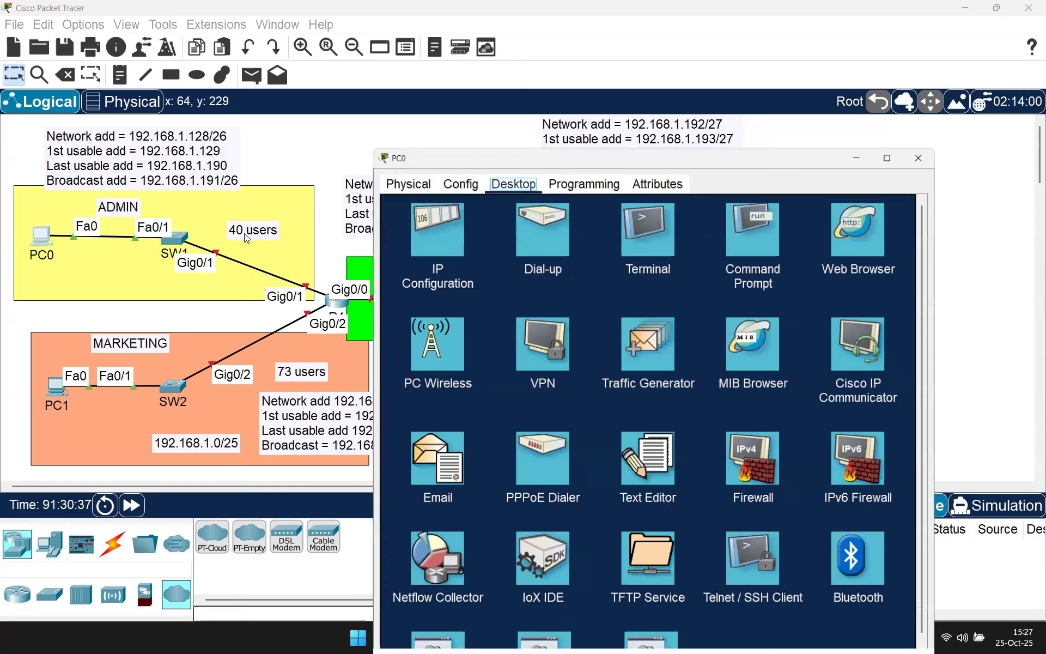
Step: Change PC0's mask from 255.255.255.128 to 255.255.255.192 and close its window
left_click(428, 179)
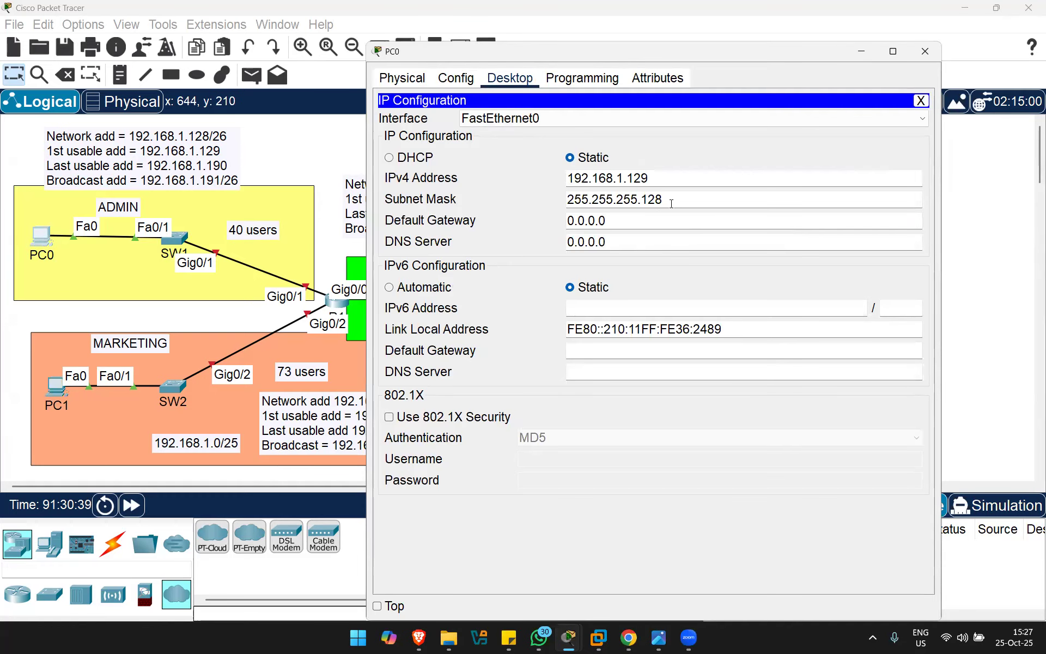
triple_click(642, 198)
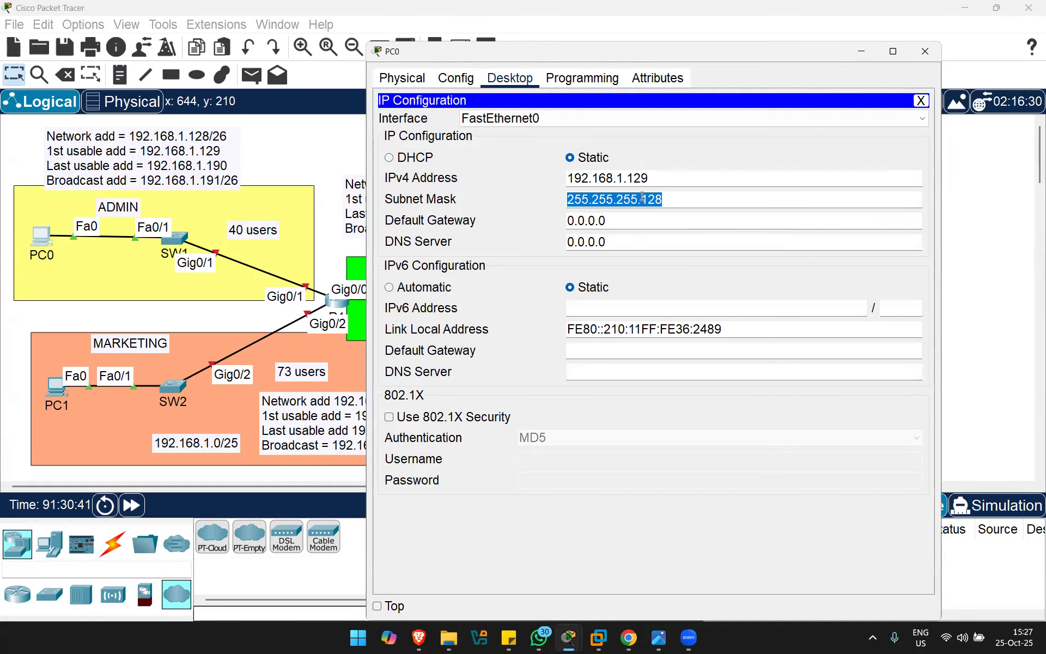
left_click(676, 196)
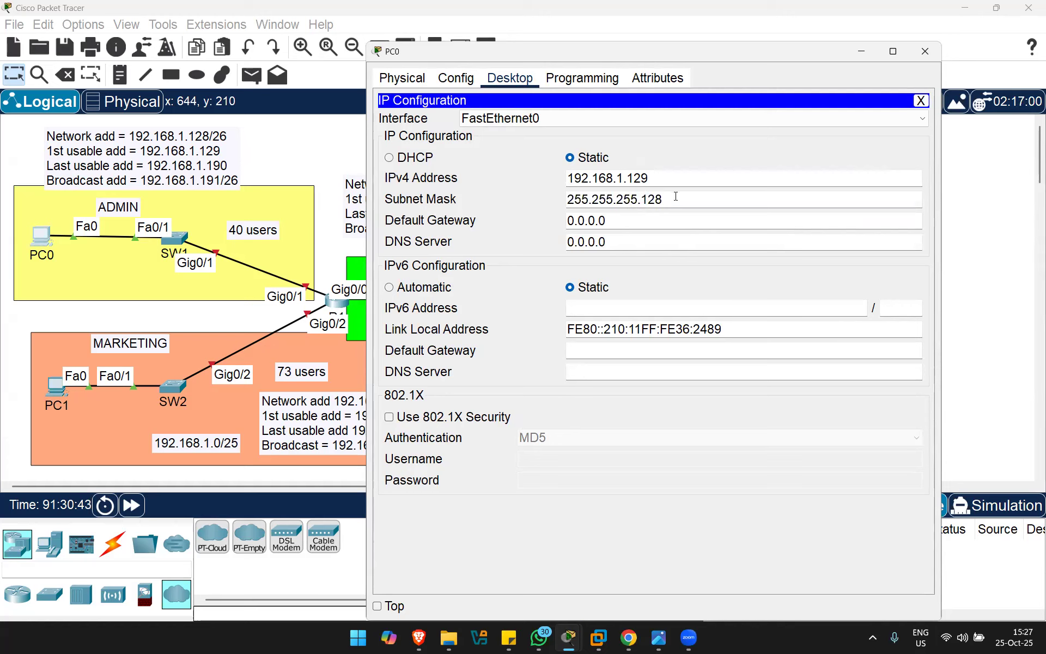
key("BackSpace")
key("BackSpace")
type("92")
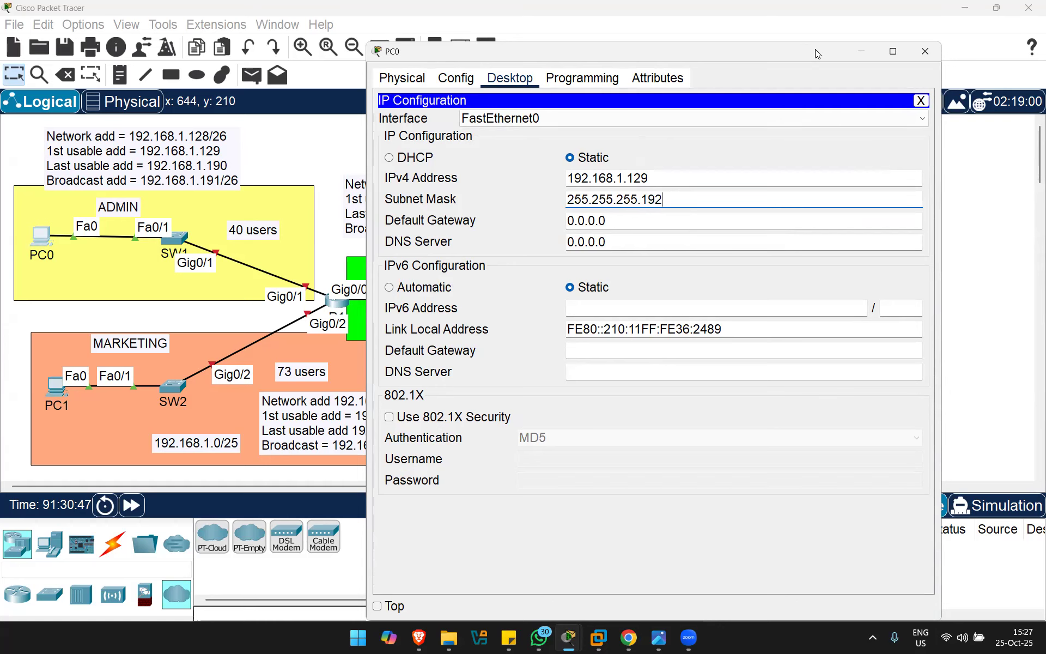
left_click_drag(814, 46, 708, 112)
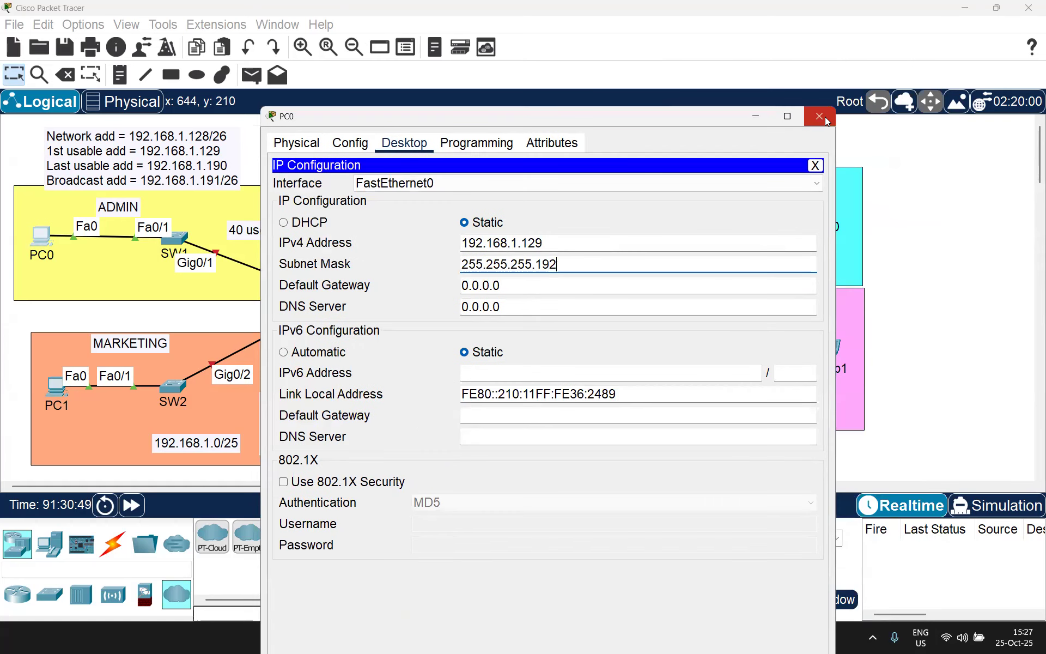
left_click(822, 113)
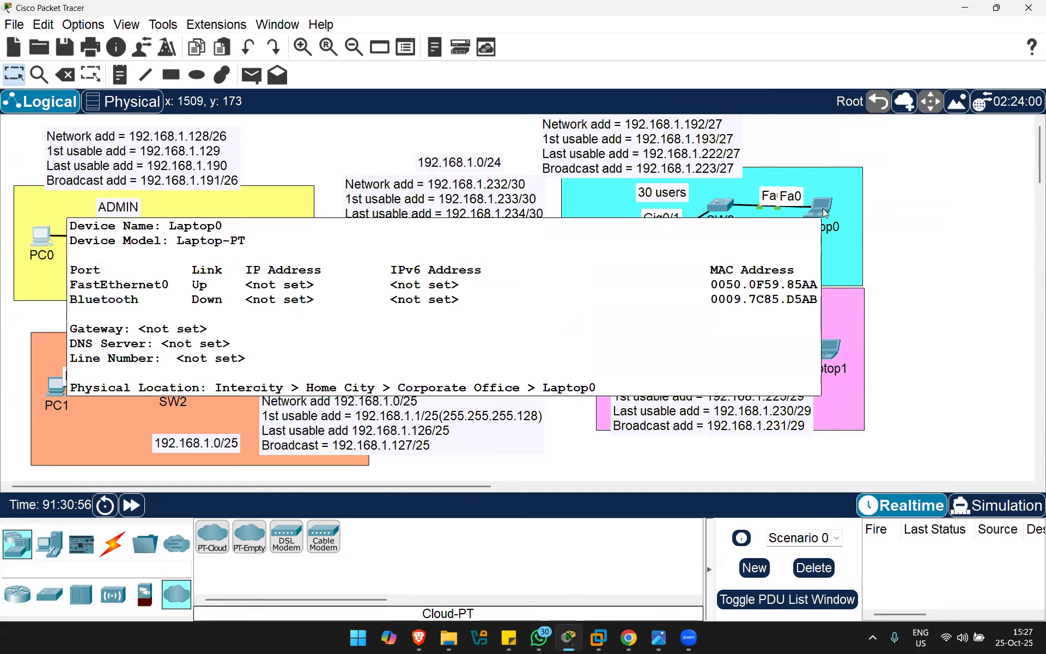
Step: Enter static IPv4 address 192.168.1.193 in Laptop0's IP configuration
left_click(822, 208)
left_click(515, 185)
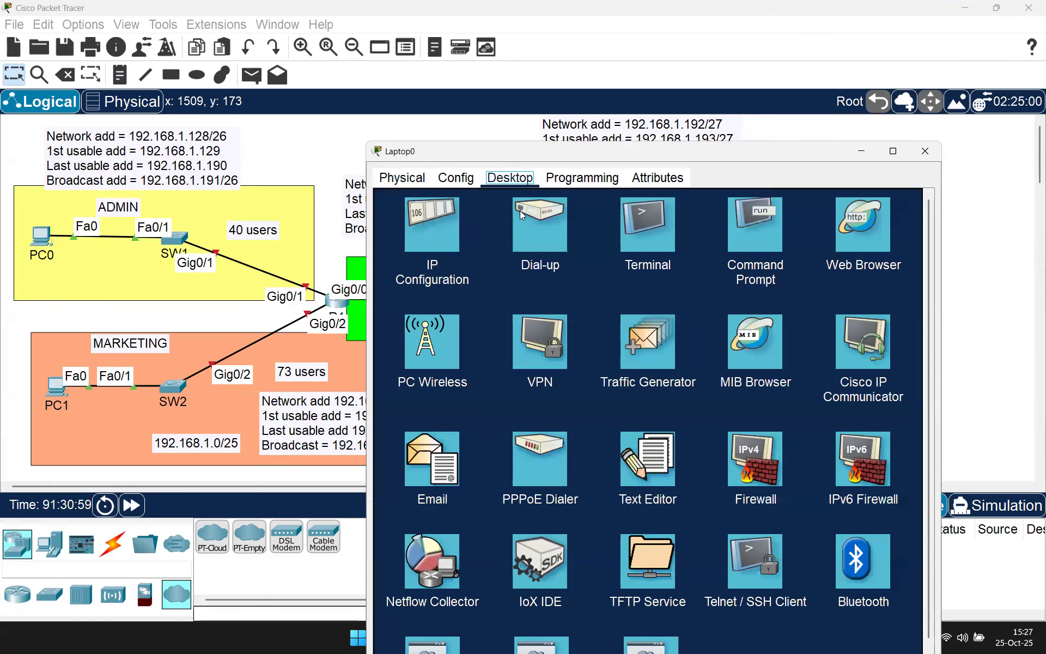
left_click(446, 210)
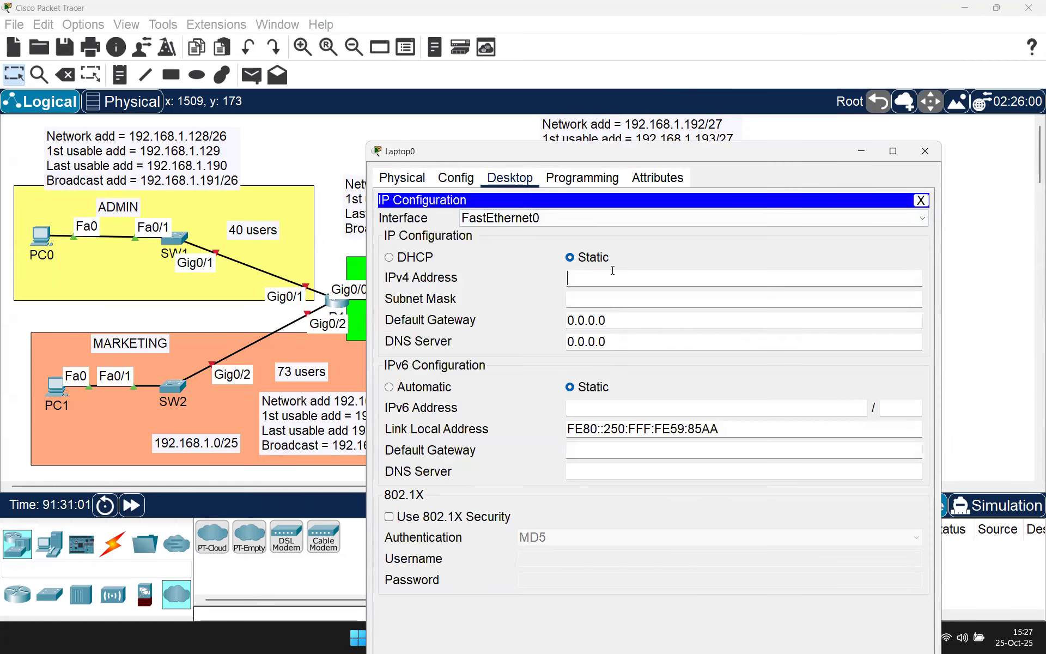
left_click(613, 270)
type("192.168.1.")
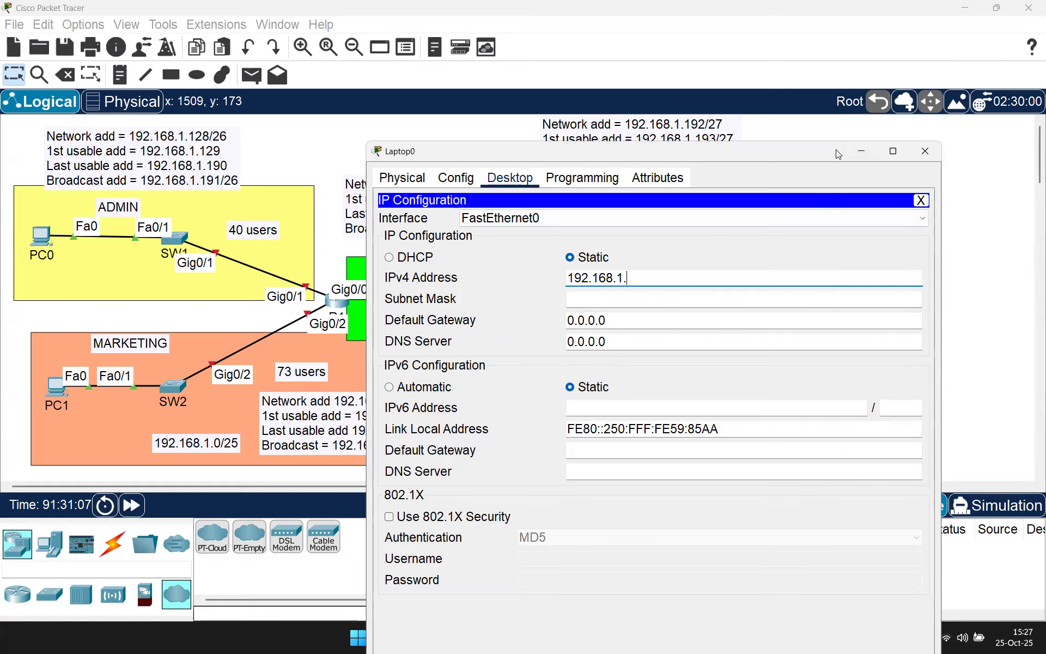
left_click_drag(837, 152, 742, 165)
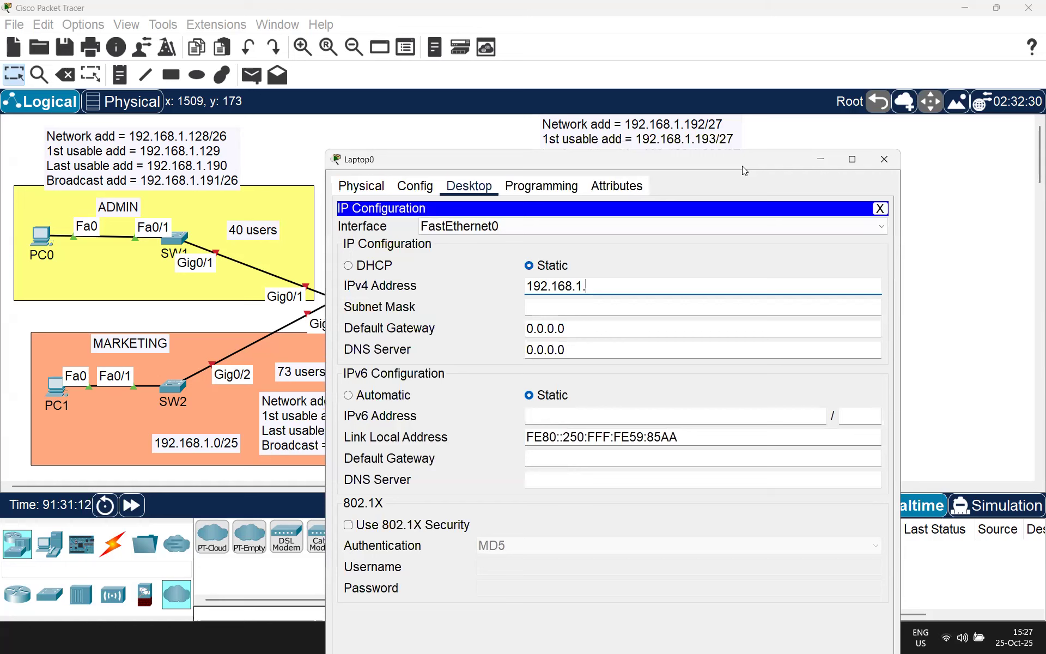
type("193")
Step: Set Laptop0's subnet mask to 255.255.255.224 and close the window
left_click(613, 307)
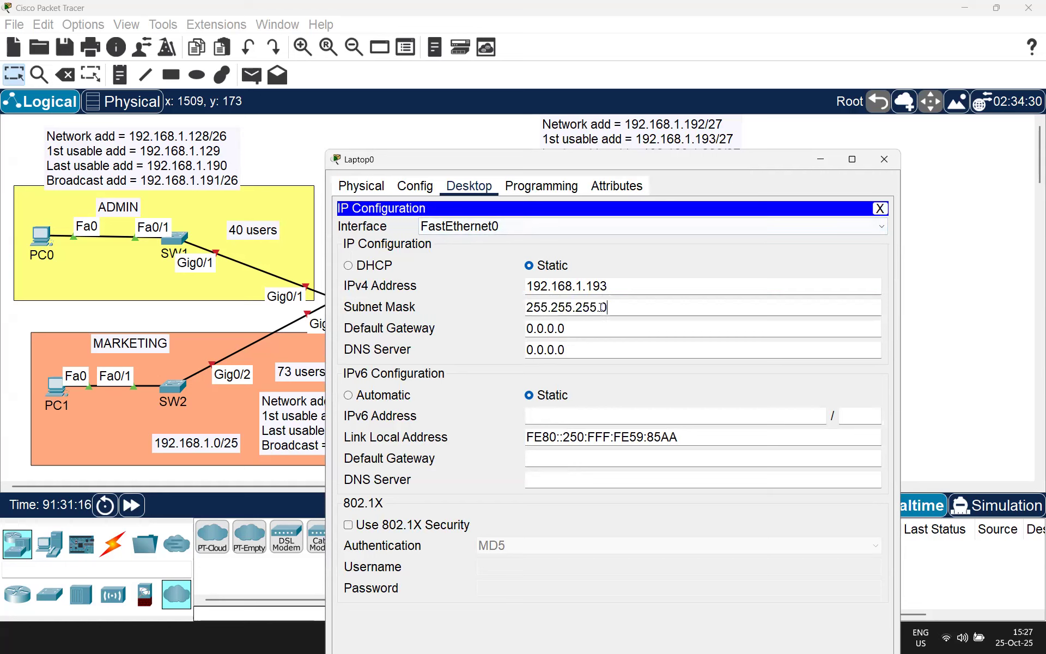
key("BackSpace")
type("224")
left_click(708, 308)
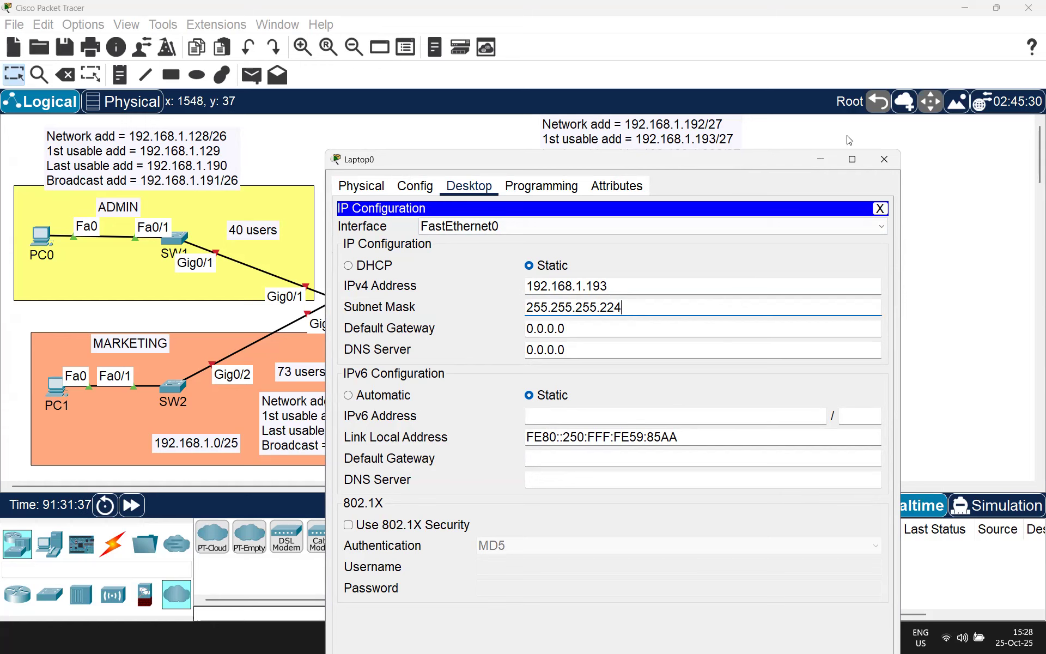
left_click(885, 160)
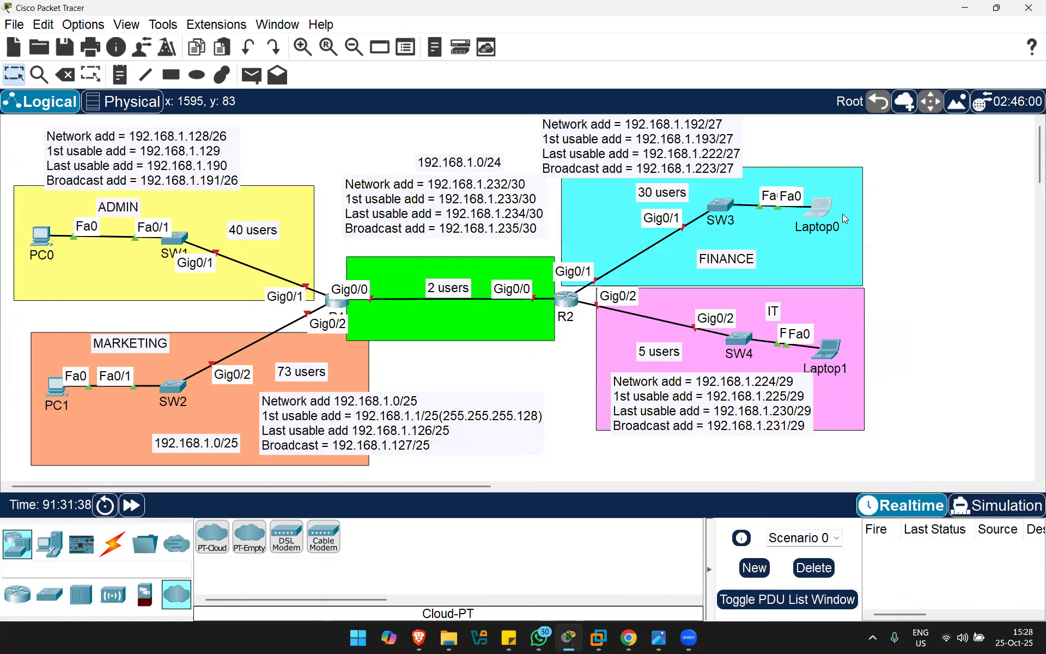
Step: Enter static IPv4 address 192.168.1.225 in Laptop1's IP configuration
left_click(835, 351)
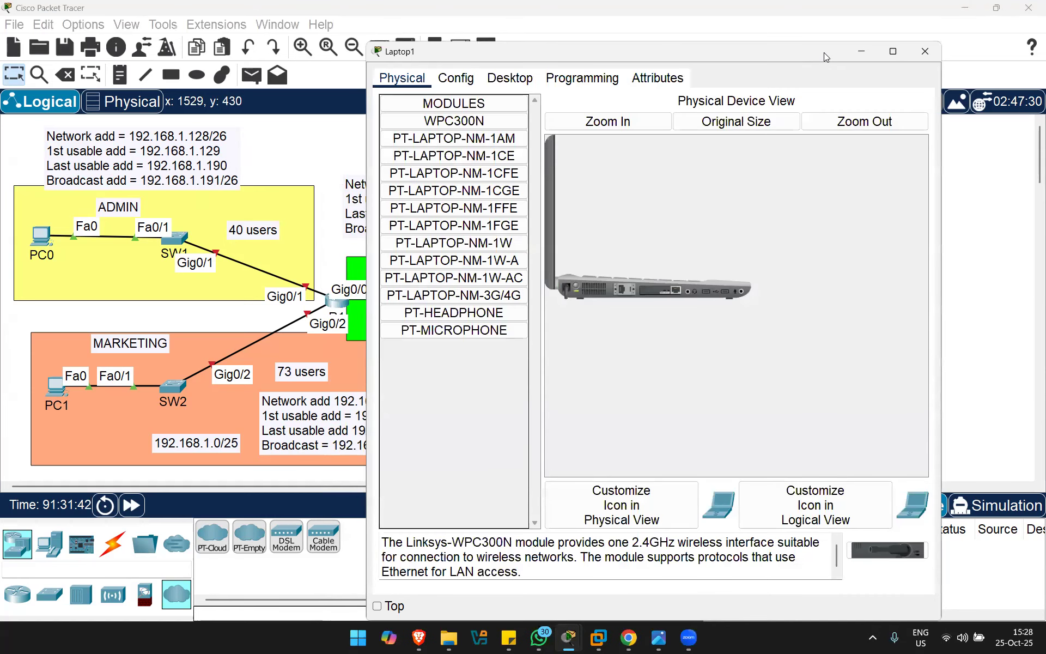
left_click_drag(824, 52, 516, 101)
left_click(202, 127)
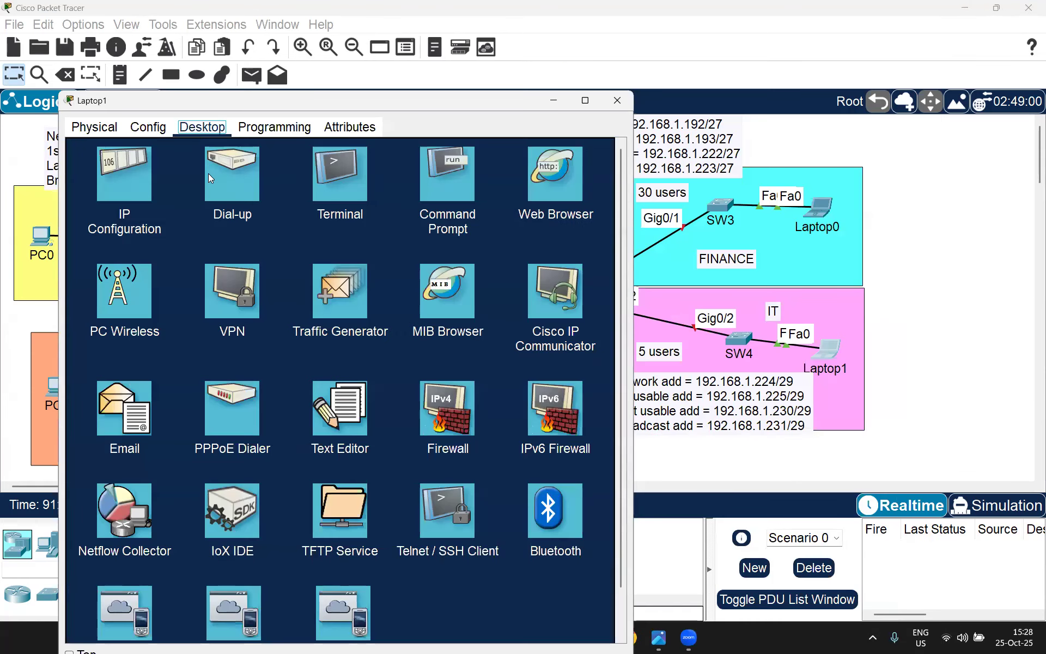
left_click(149, 188)
left_click(288, 222)
type("192.168")
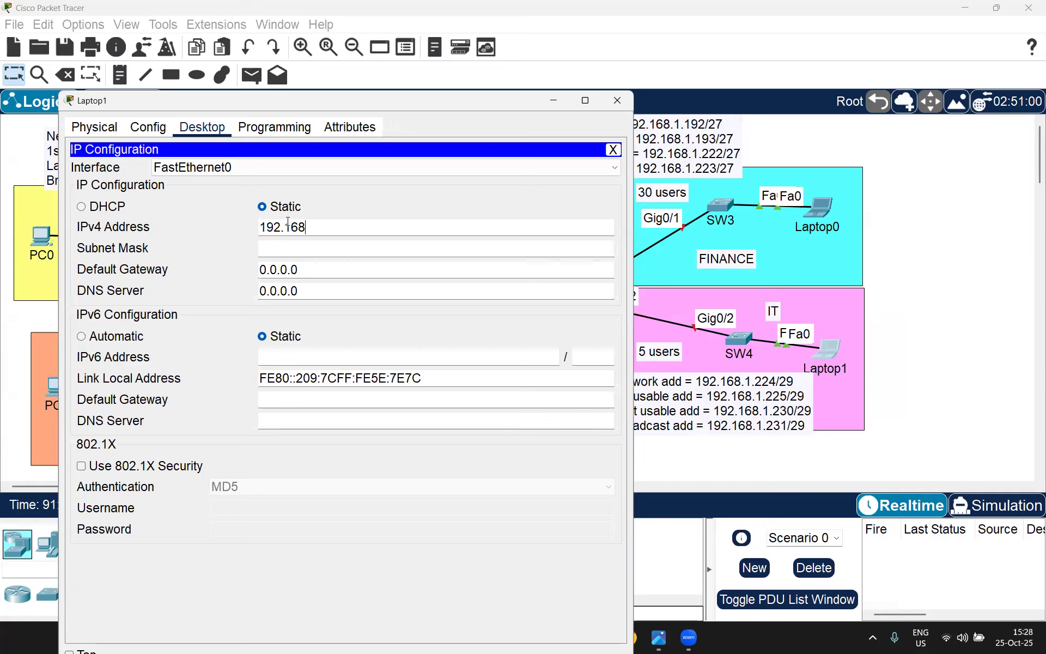
type(".1.225")
Step: Set Laptop1's subnet mask to 255.255.255.248 and close the window
left_click(357, 248)
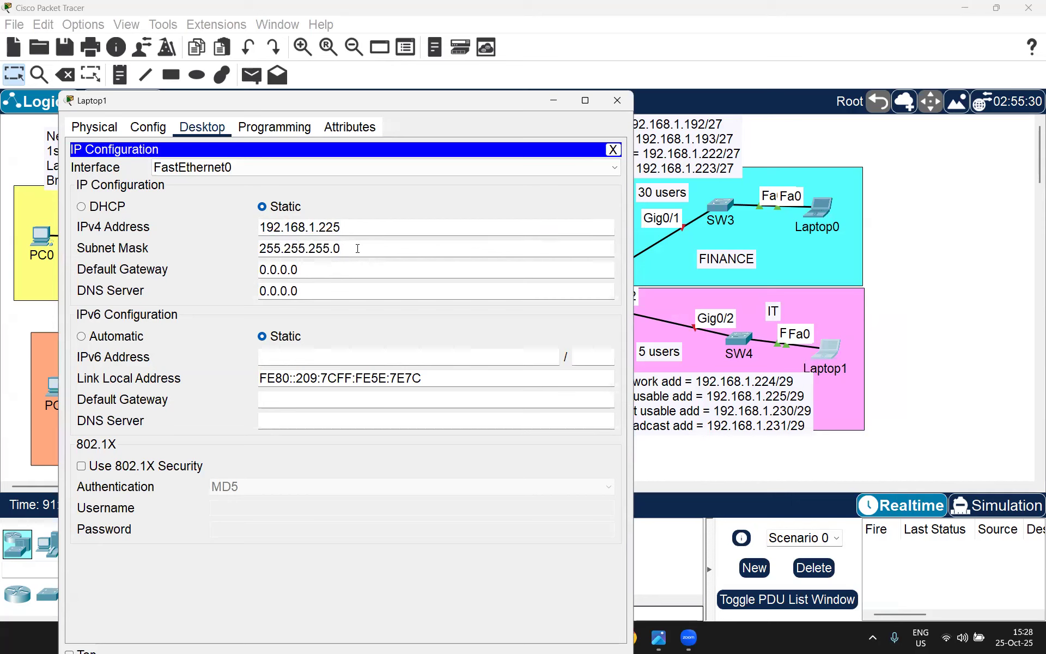
key("shift+Left")
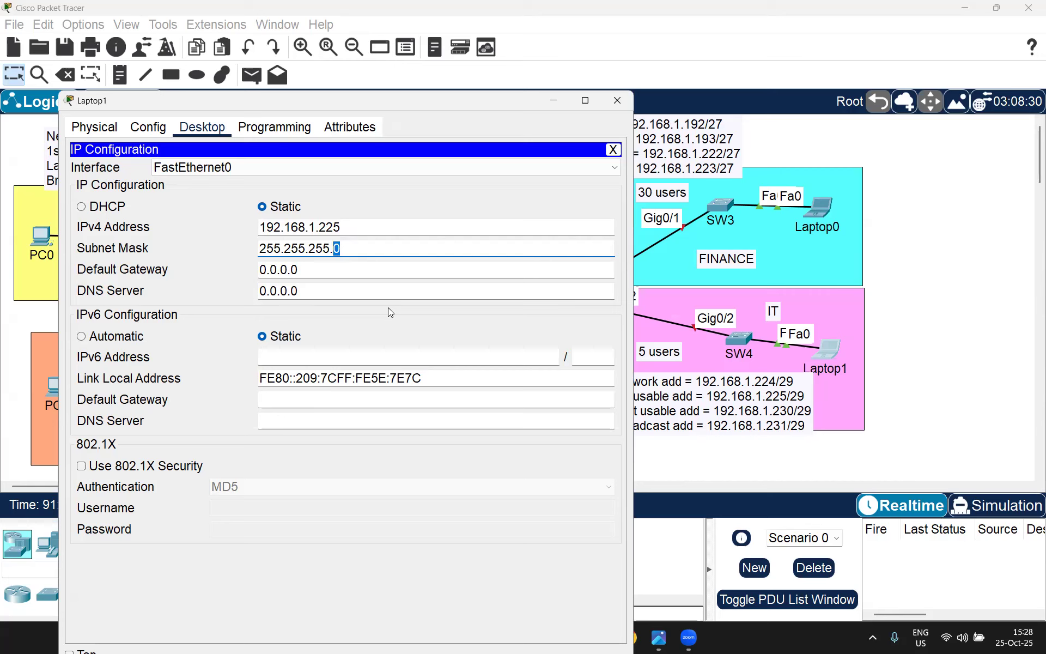
type("248")
left_click(364, 227)
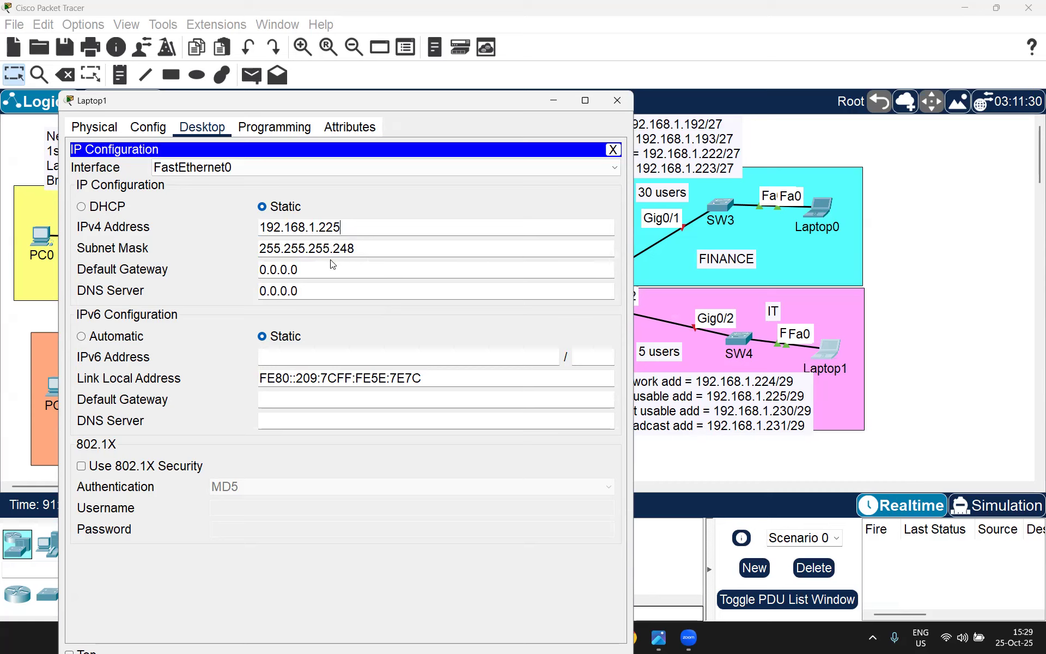
double_click(276, 269)
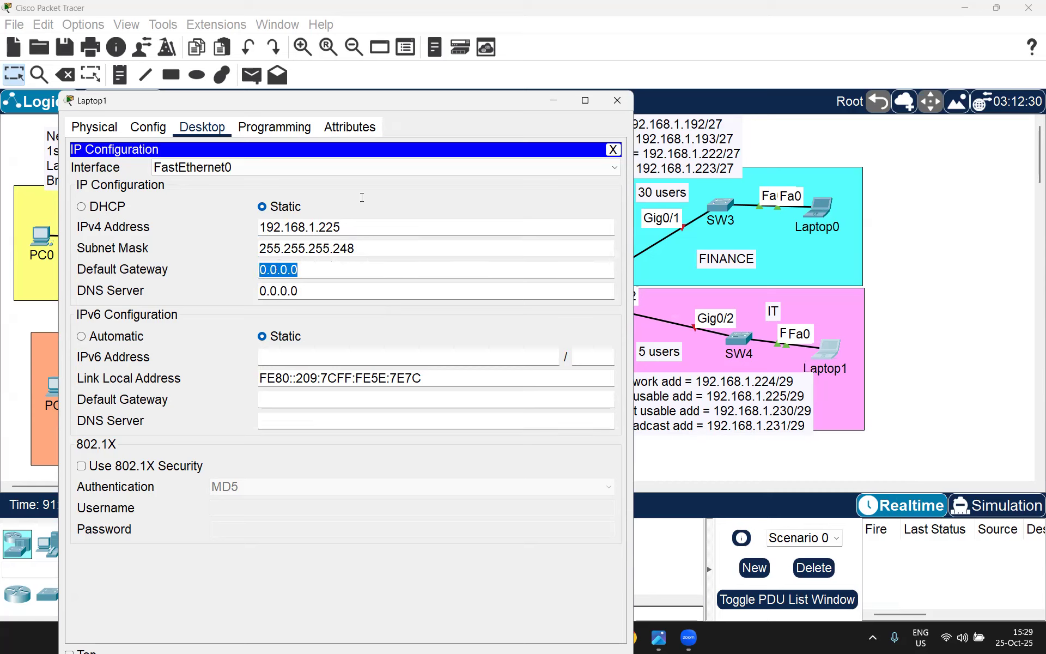
left_click(618, 100)
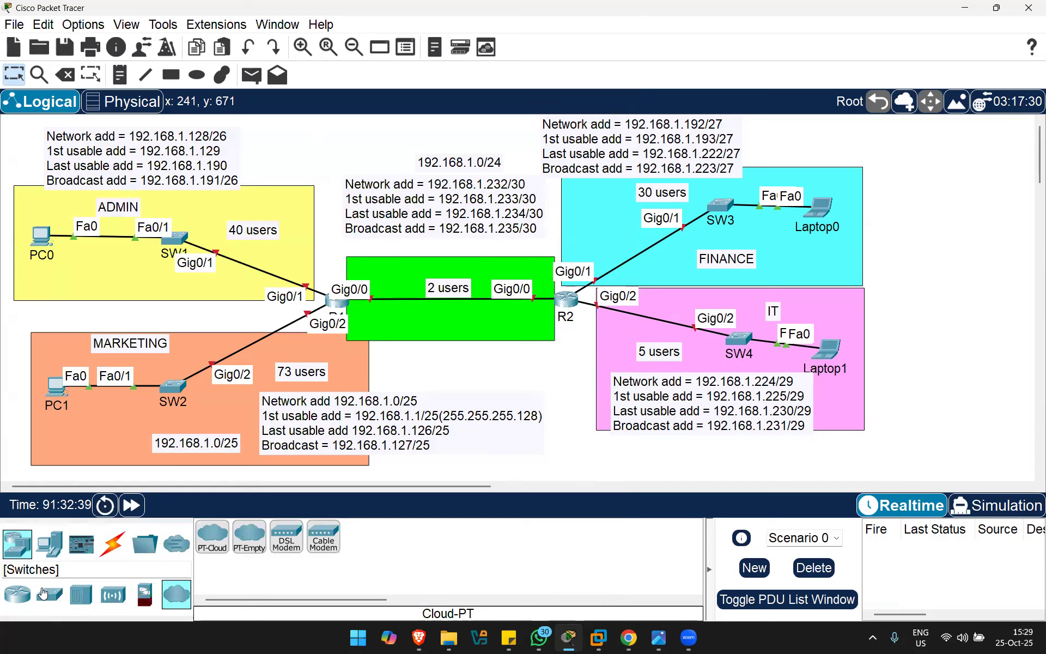
Step: Add PC2 to the ADMIN area and Laptop2 to MARKETING, rearranging the existing hosts
left_click(48, 556)
left_click(212, 537)
left_click(54, 304)
left_click_drag(40, 233, 47, 200)
left_click_drag(54, 306, 55, 272)
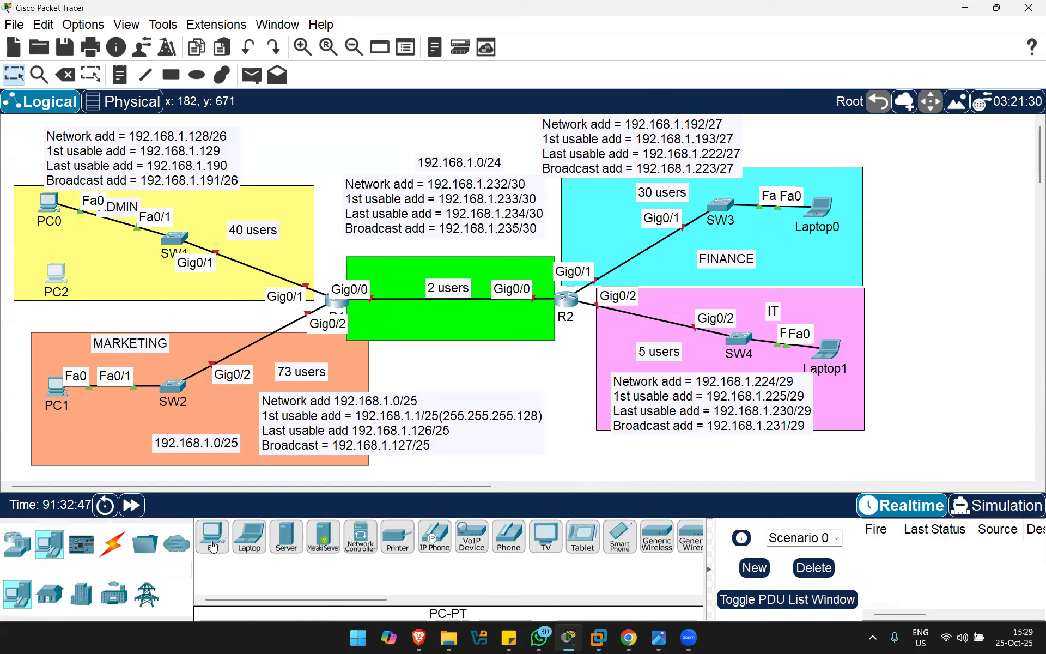
left_click(249, 537)
left_click(86, 449)
left_click_drag(56, 386, 51, 360)
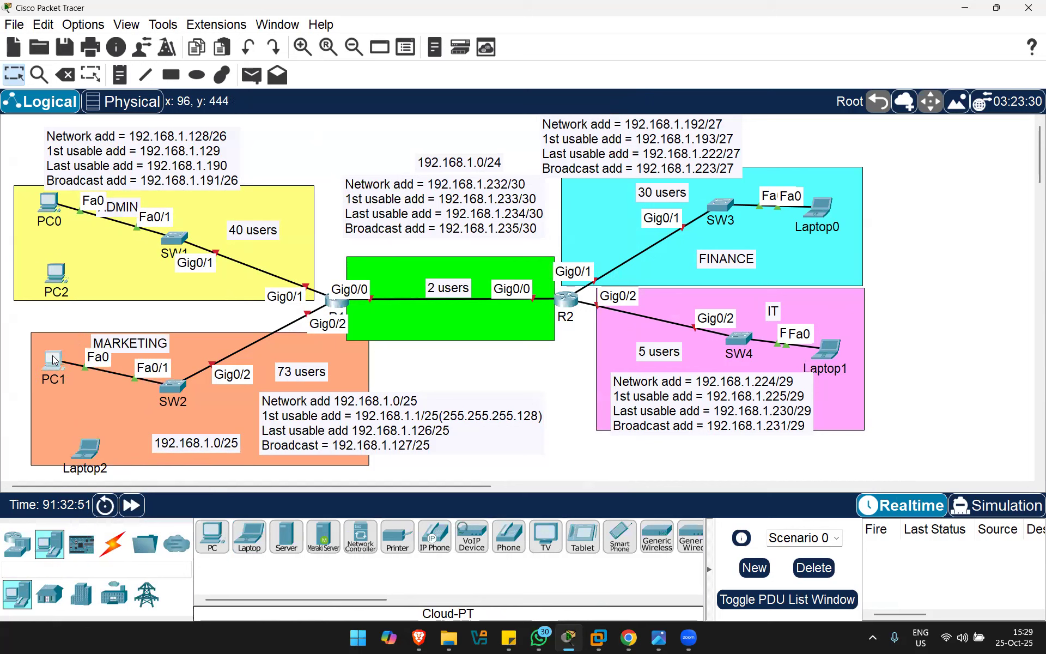
left_click_drag(90, 448, 65, 427)
Step: Add PC3 to the FINANCE area and PC4 to IT, moving Laptop0 and Laptop1 up
left_click(212, 535)
left_click(825, 266)
left_click_drag(820, 208, 821, 187)
left_click_drag(825, 268, 830, 249)
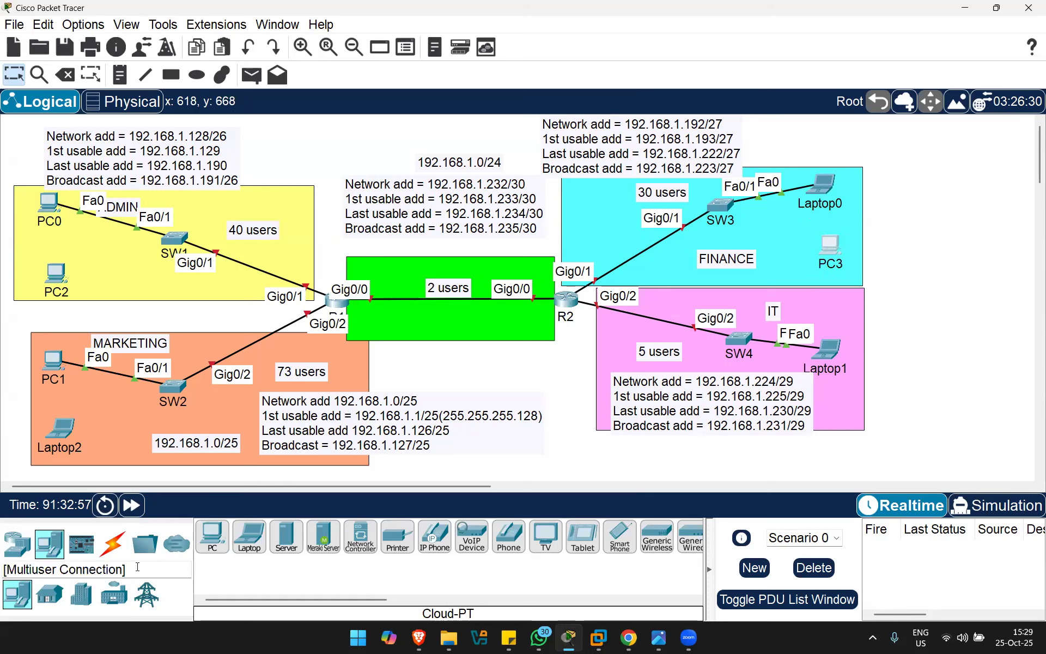
left_click(212, 535)
left_click(842, 401)
left_click_drag(827, 350, 833, 325)
left_click_drag(838, 394, 836, 386)
left_click(112, 543)
left_click(286, 537)
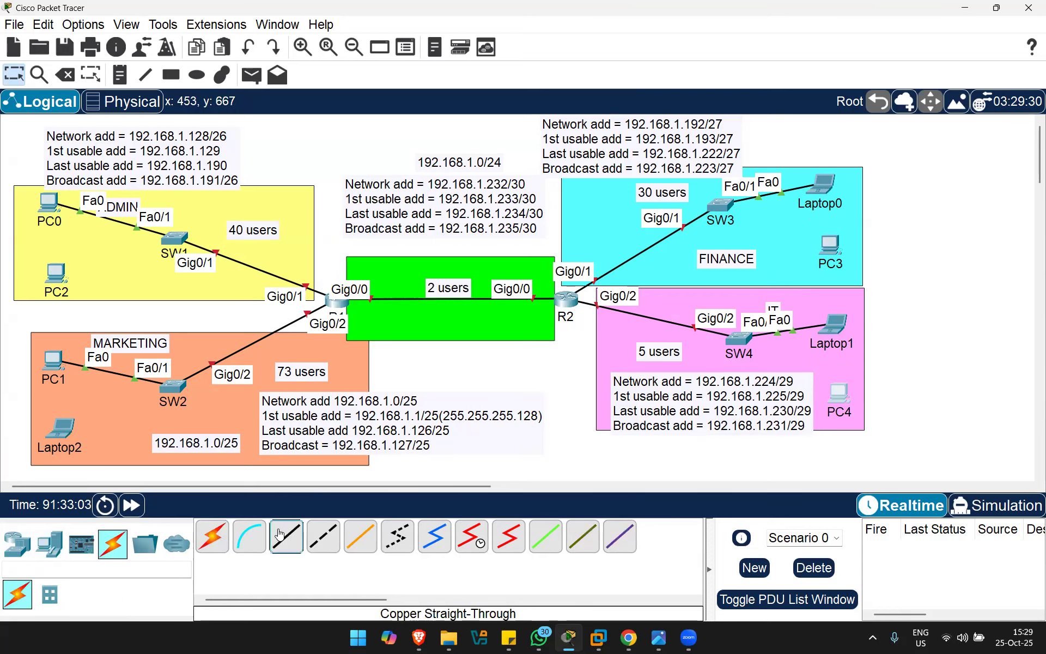
Step: Cable SW1 Fa0/2 to PC2 and SW2 Fa0/2 to Laptop2 with straight-through copper
left_click(334, 303)
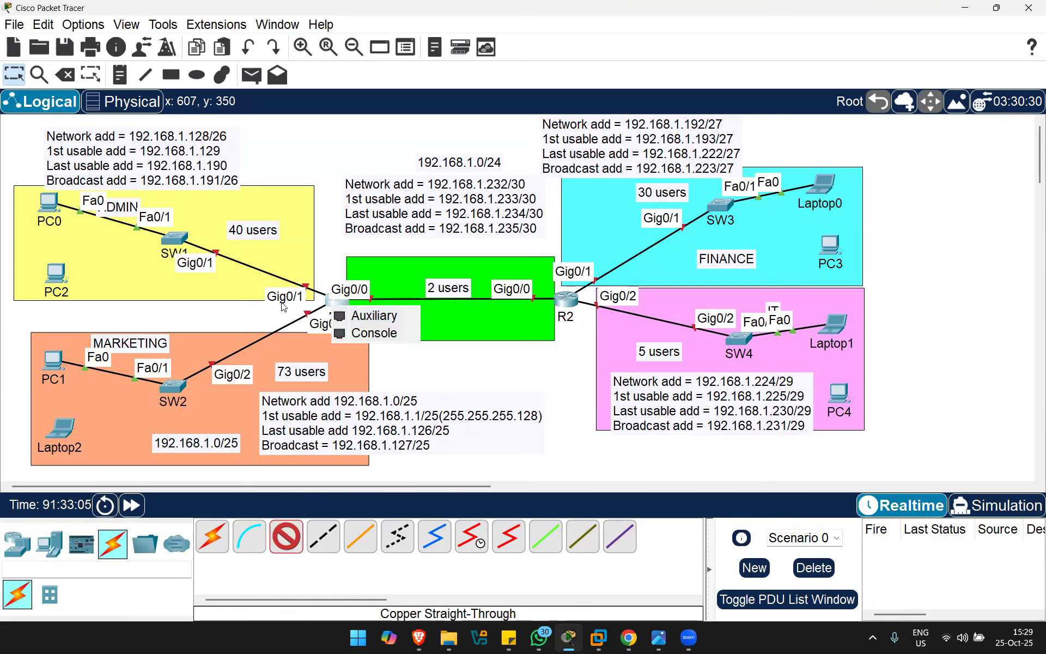
left_click(174, 243)
left_click(173, 242)
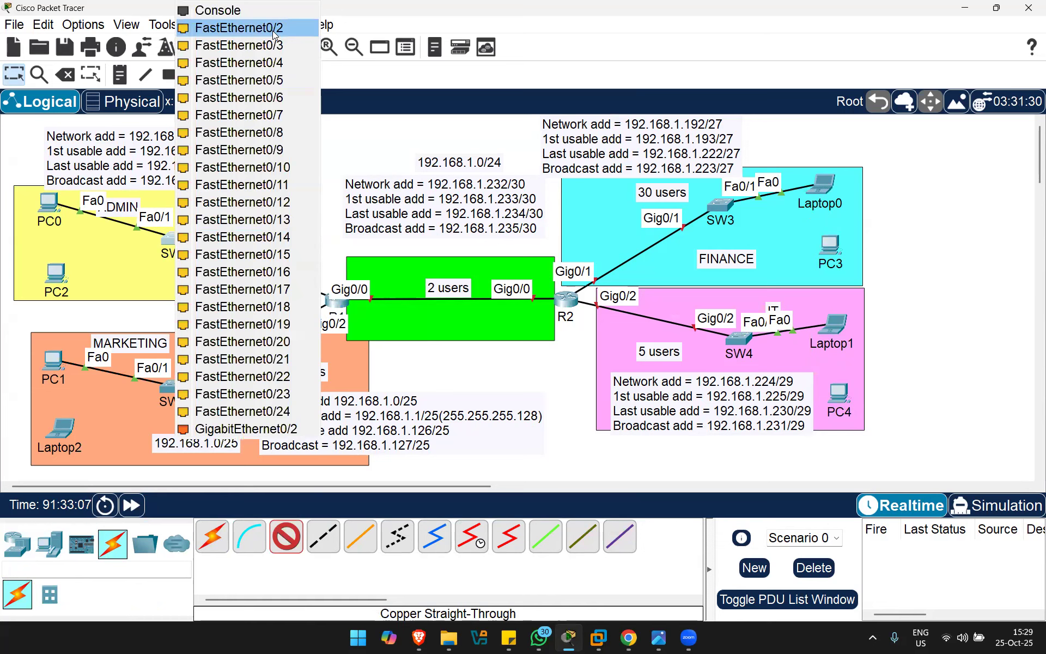
left_click(272, 29)
left_click(57, 275)
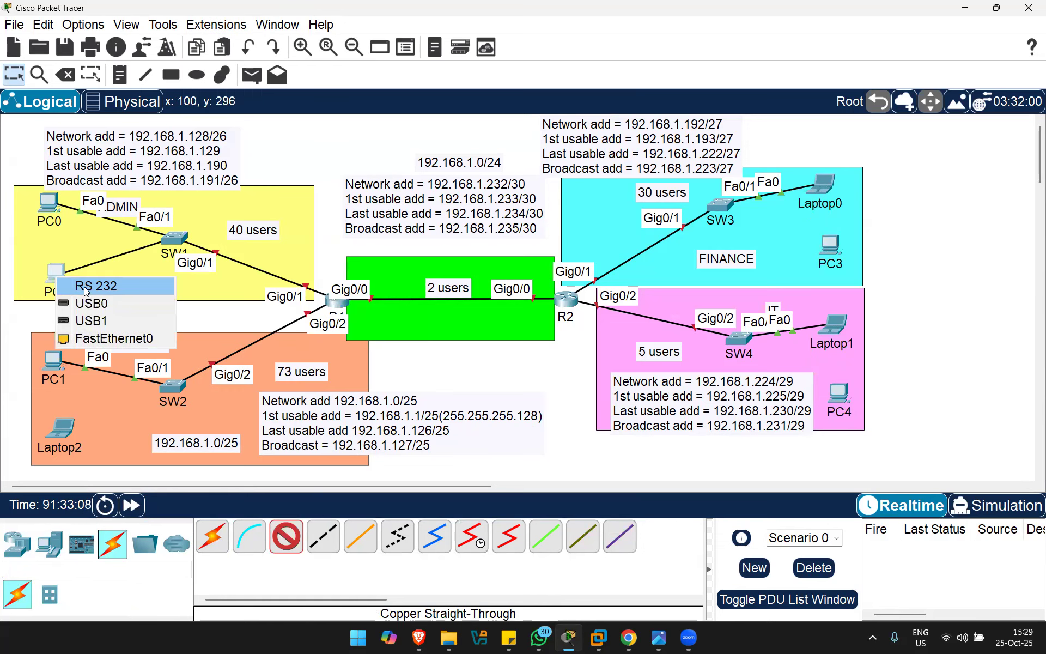
left_click(104, 338)
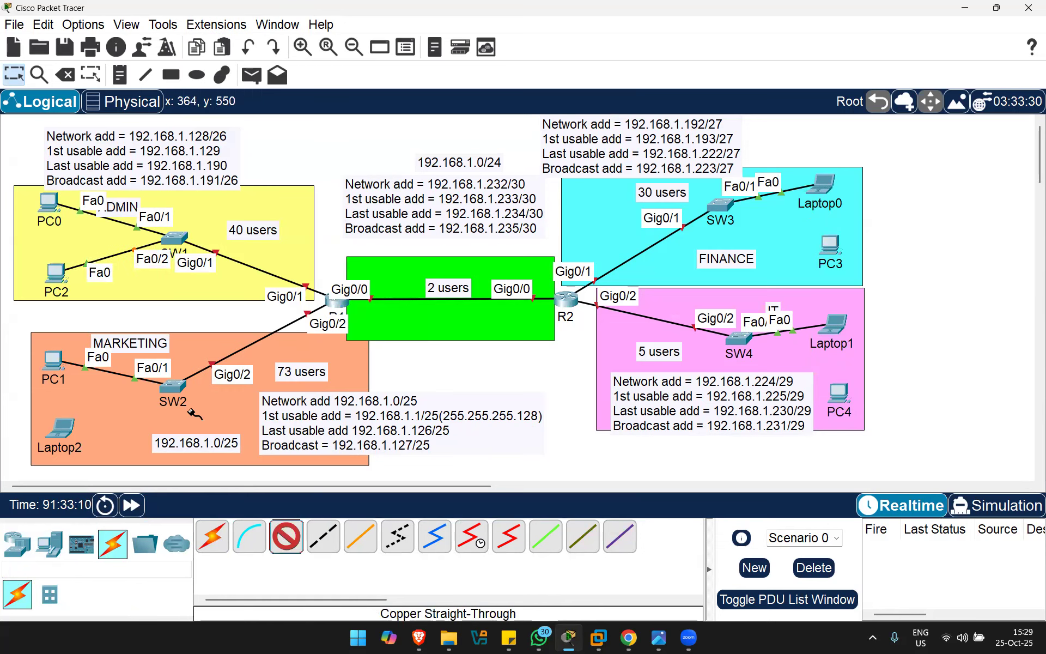
left_click(173, 386)
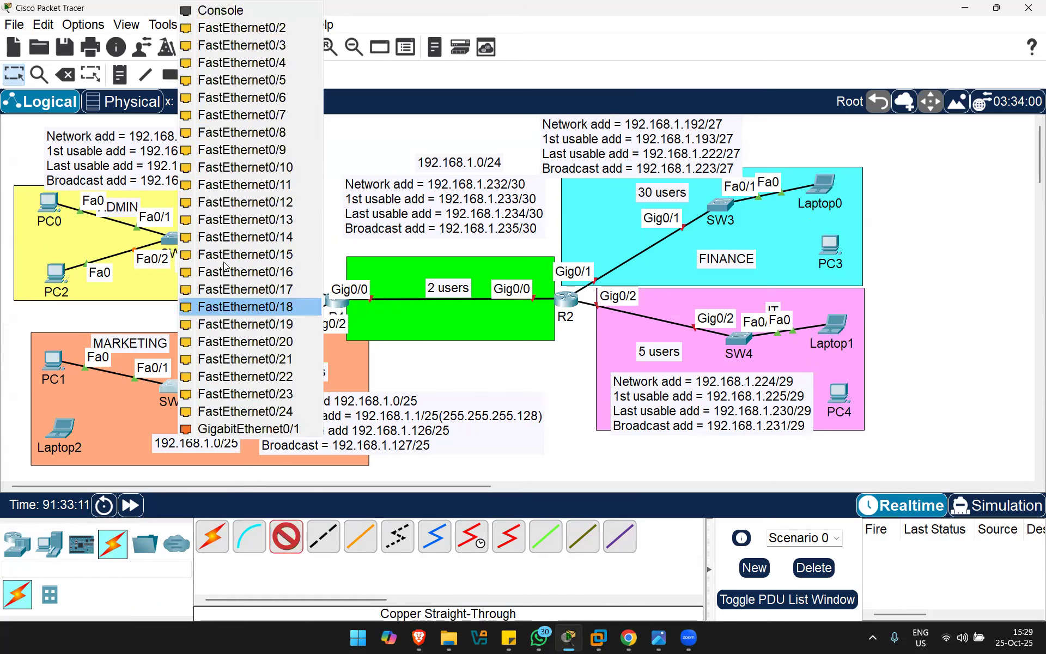
left_click(227, 36)
left_click(61, 429)
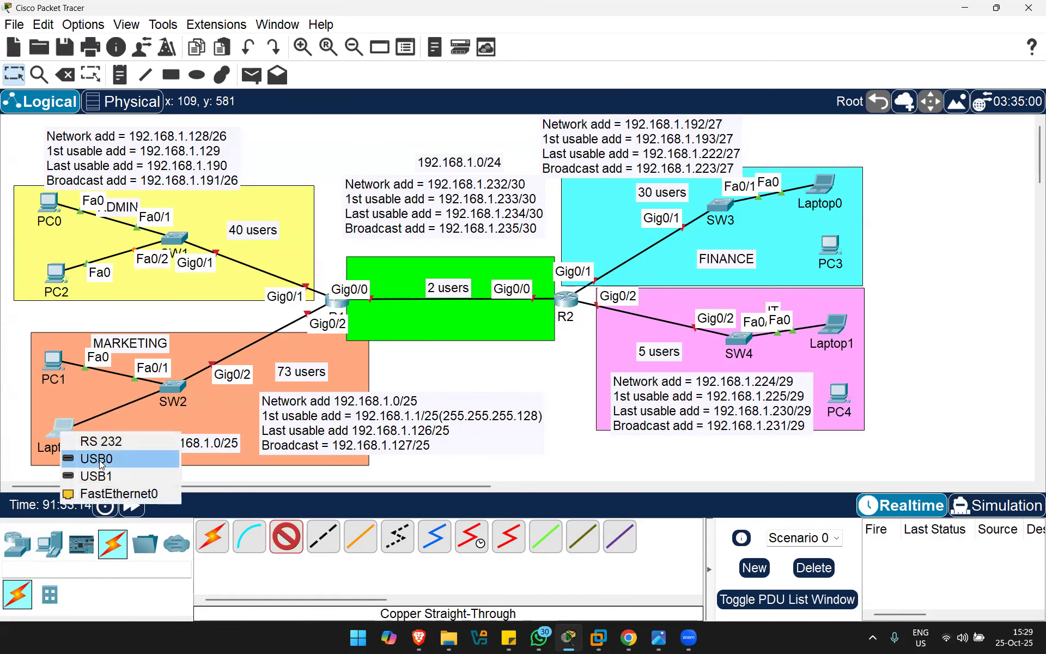
left_click(108, 494)
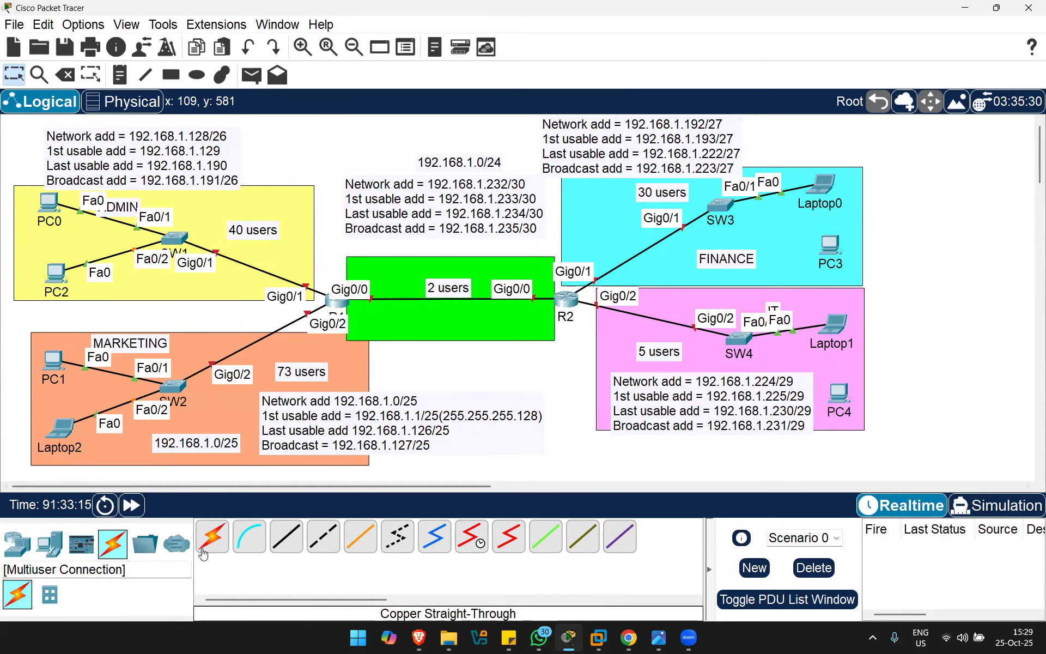
Step: Cable SW3 Fa0/2 to PC3 and SW4 Fa0/2 to PC4 with straight-through copper
left_click(725, 224)
left_click(796, 233)
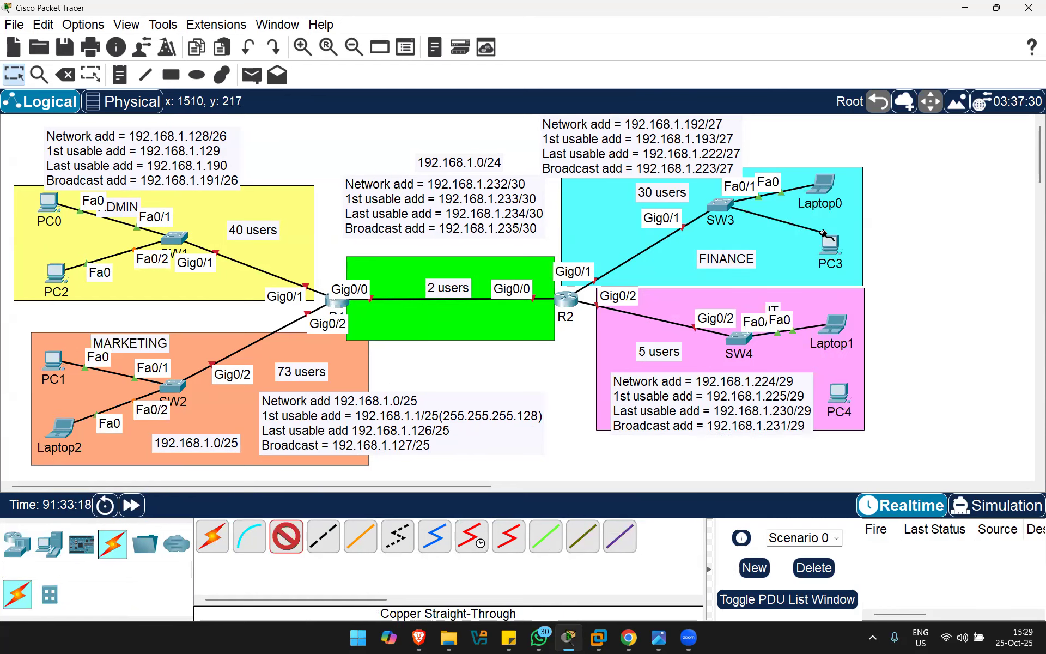
left_click(836, 250)
left_click(894, 313)
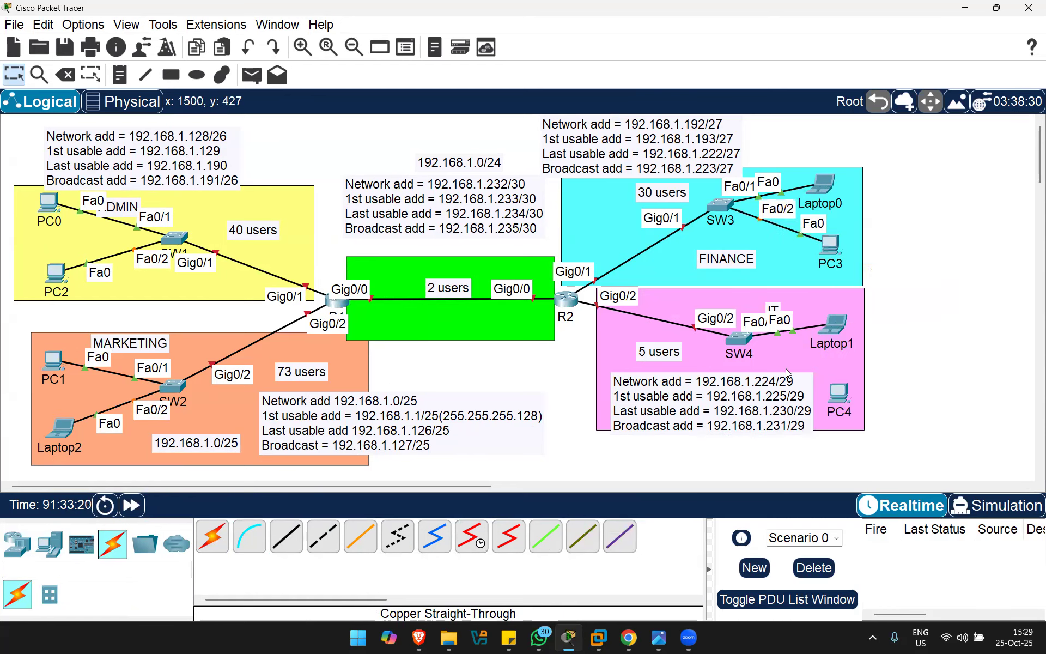
left_click(287, 542)
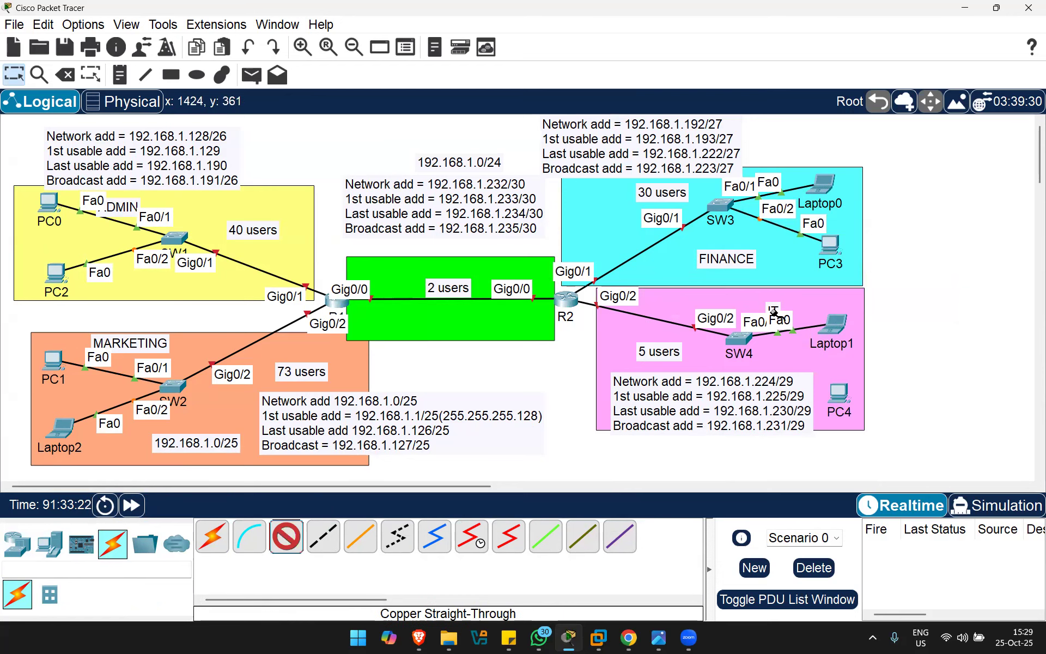
left_click(737, 338)
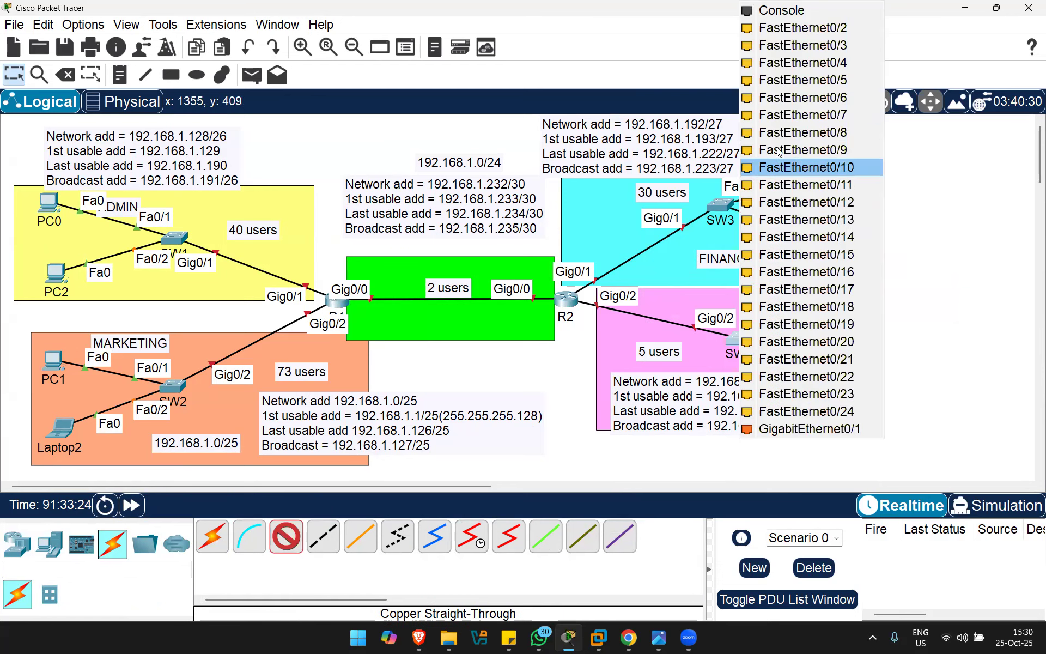
left_click(793, 30)
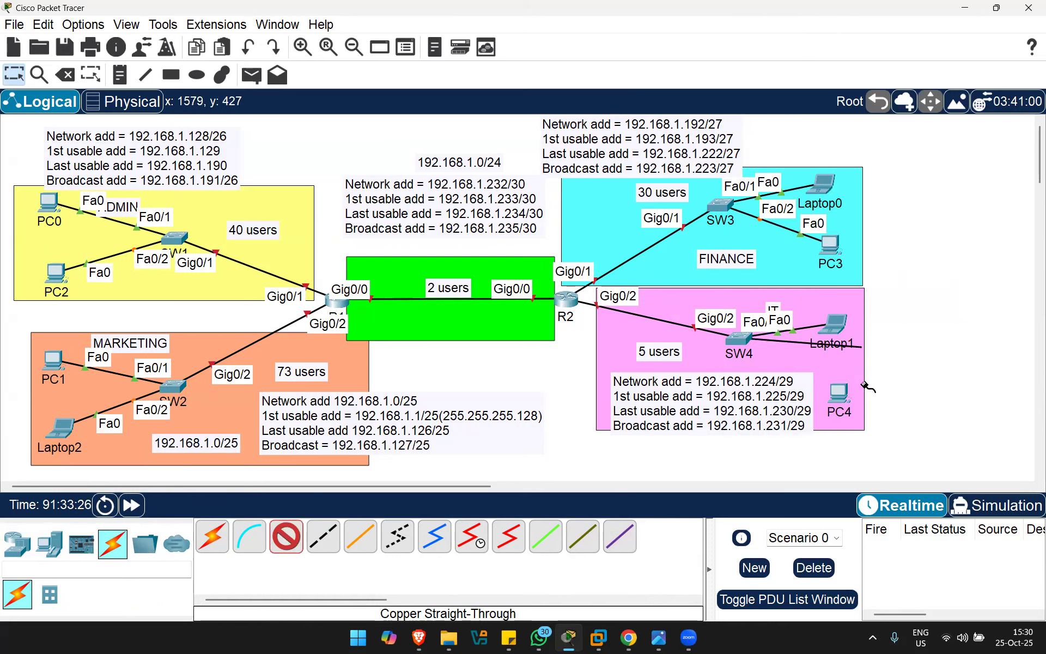
left_click(841, 400)
left_click(898, 460)
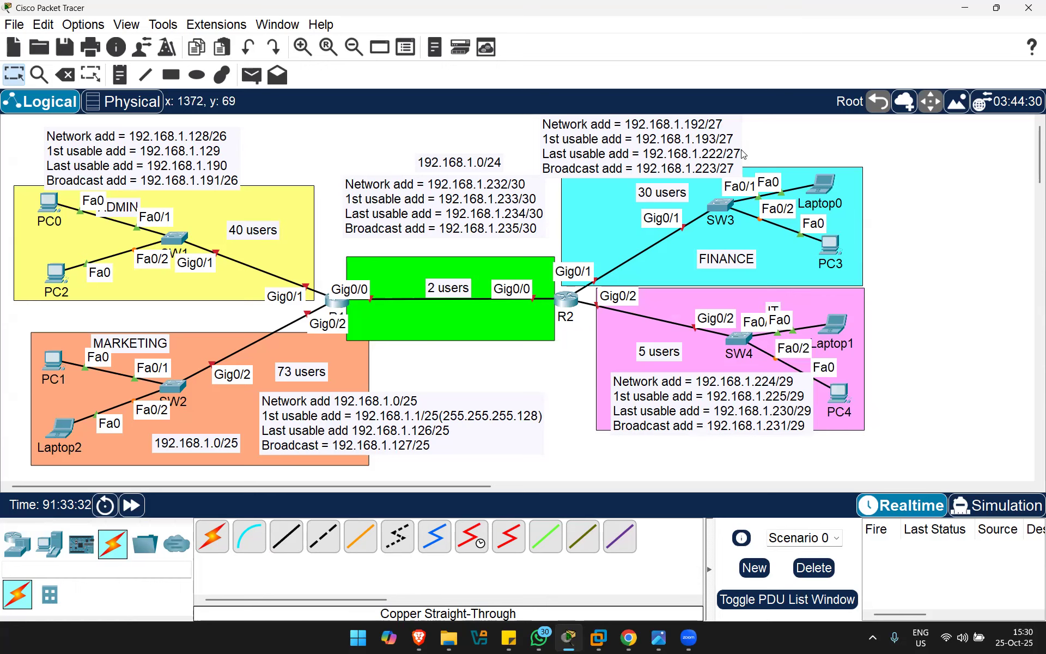
Step: Enter static IPv4 address 192.168.1.130 in PC2's IP configuration
left_click(54, 273)
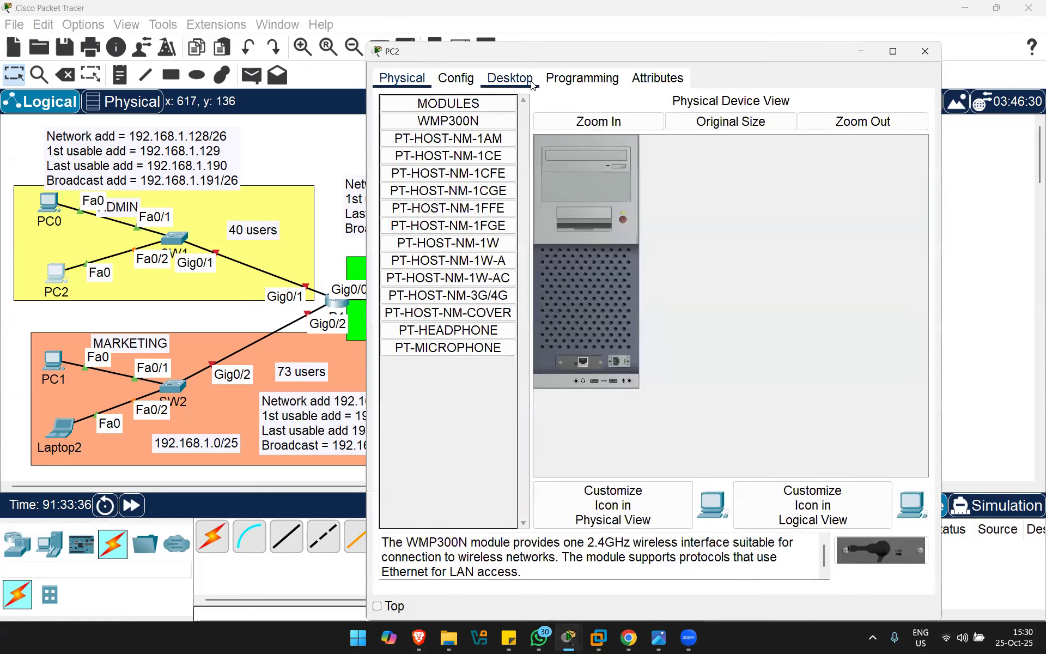
left_click(510, 79)
left_click(427, 130)
left_click(582, 170)
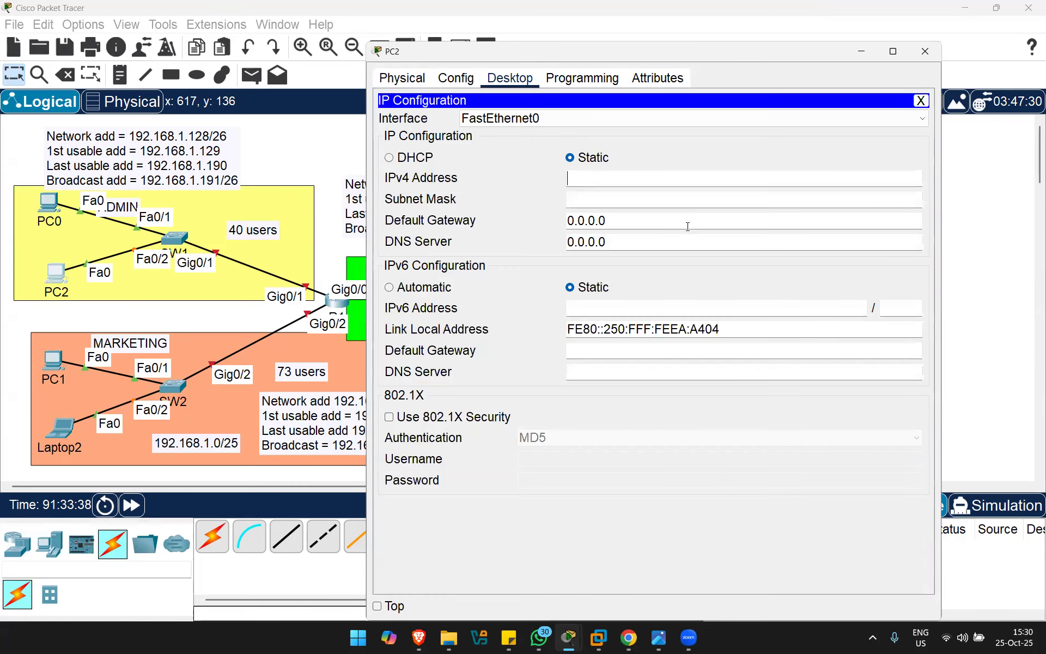
type("192.1")
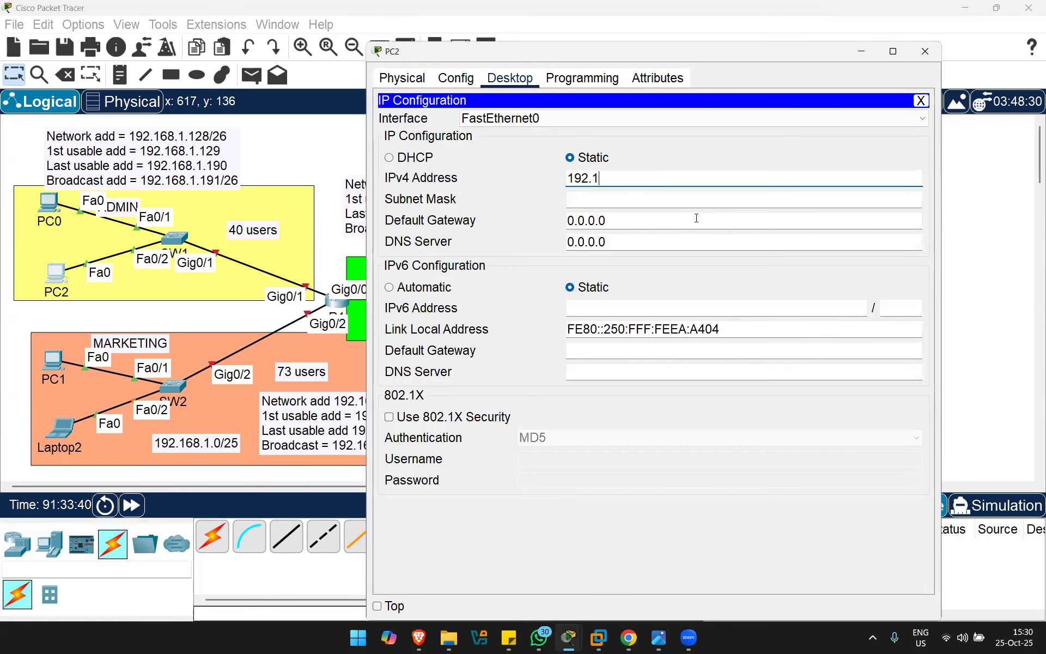
type("68.1.")
left_click_drag(819, 55, 963, 70)
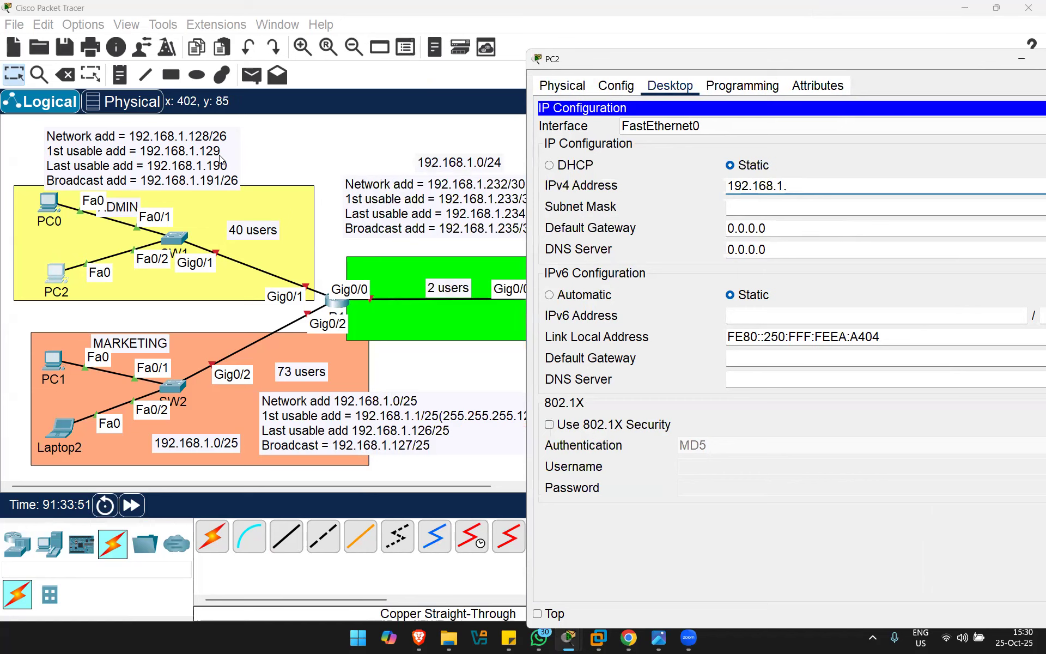
type("30")
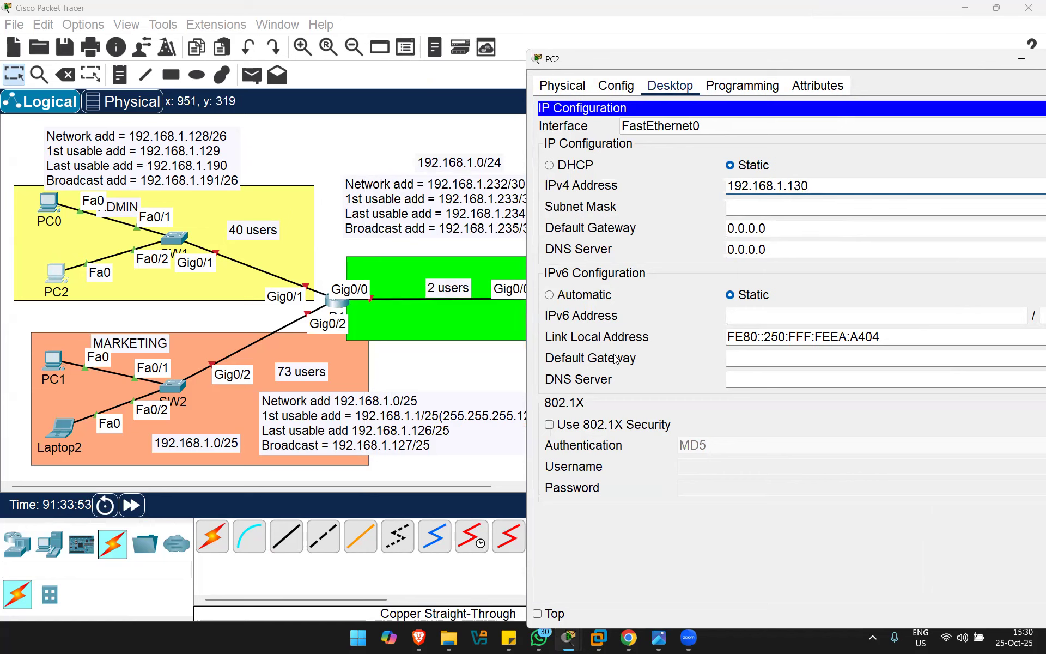
Step: Set PC2's subnet mask to 255.255.255.192 and close its window
left_click(812, 207)
left_click_drag(812, 207, 804, 207)
type("192")
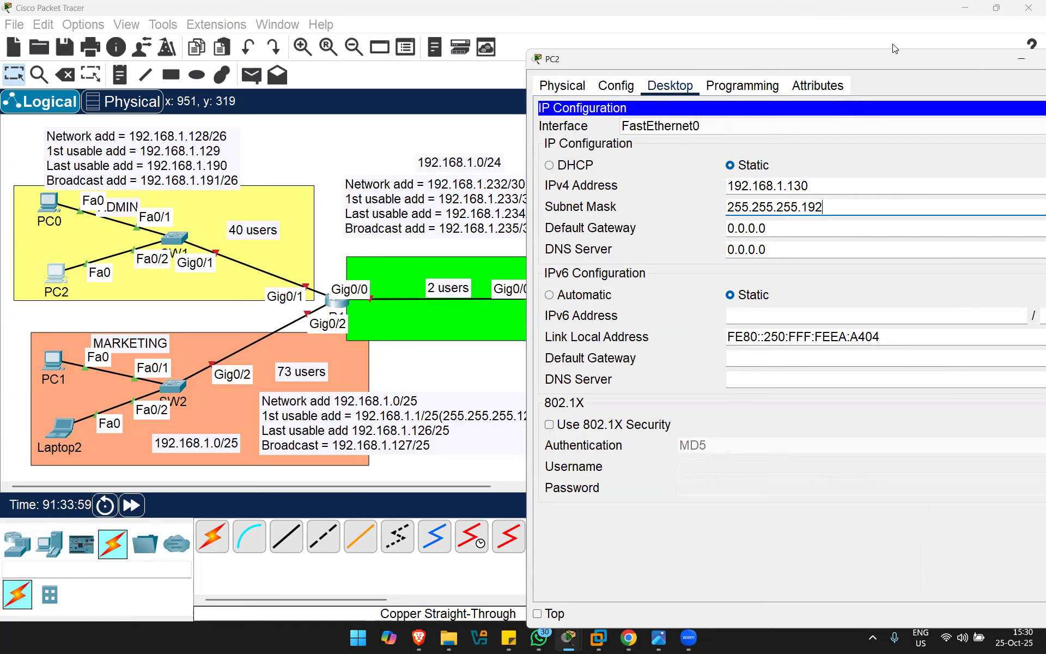
left_click_drag(892, 55, 564, 118)
left_click(760, 121)
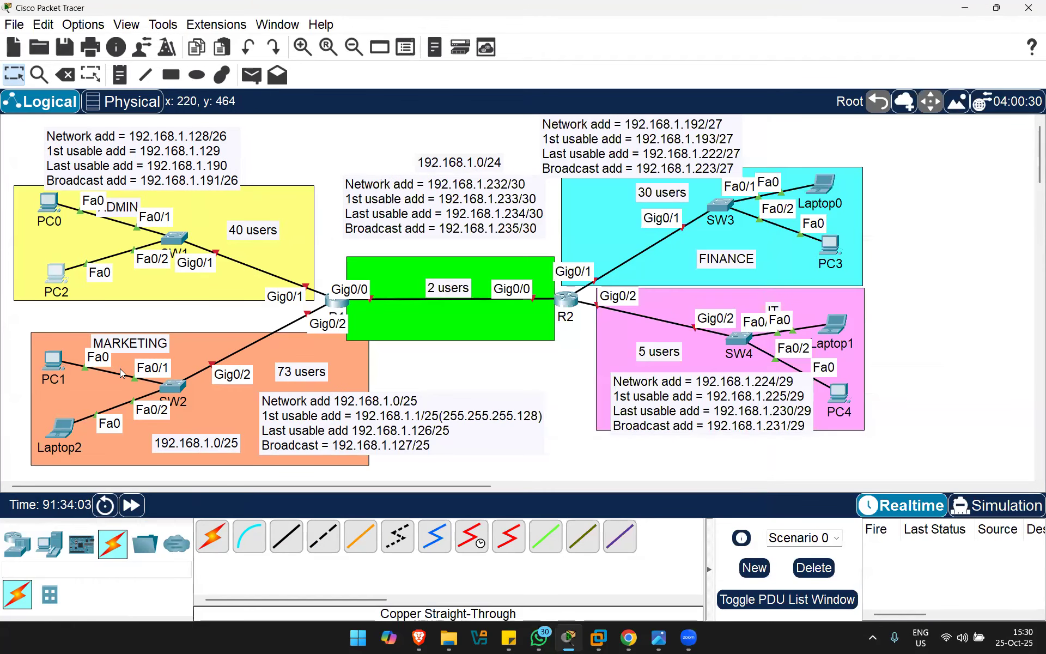
left_click(63, 430)
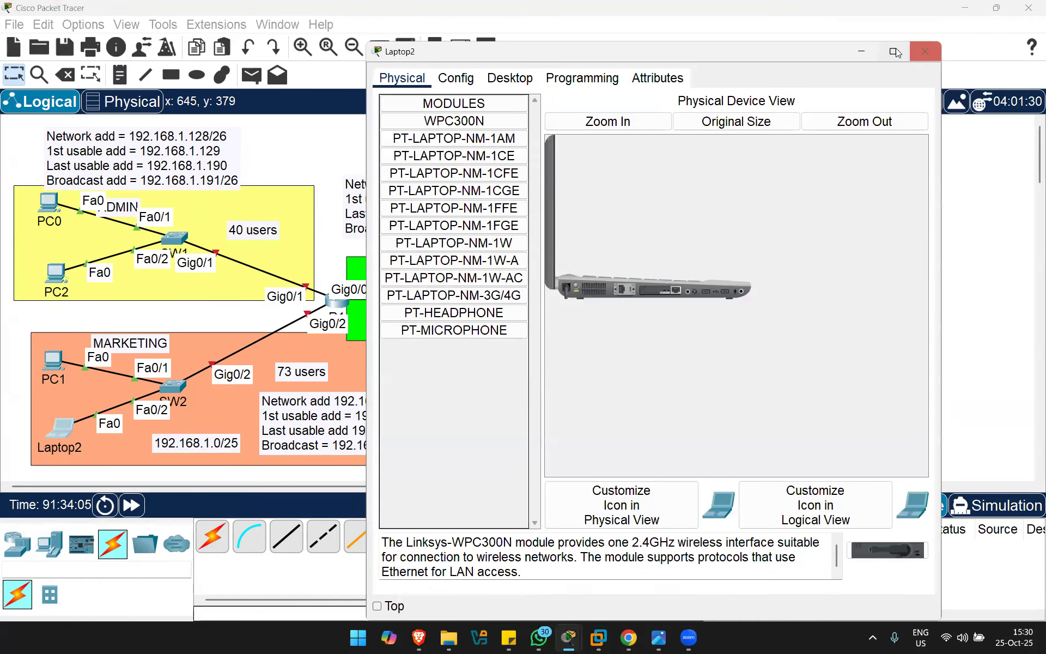
Step: In Laptop2's IP configuration, enter 192.168.1.2 and mask 255.255.255.128, then close it
left_click_drag(822, 49, 862, 75)
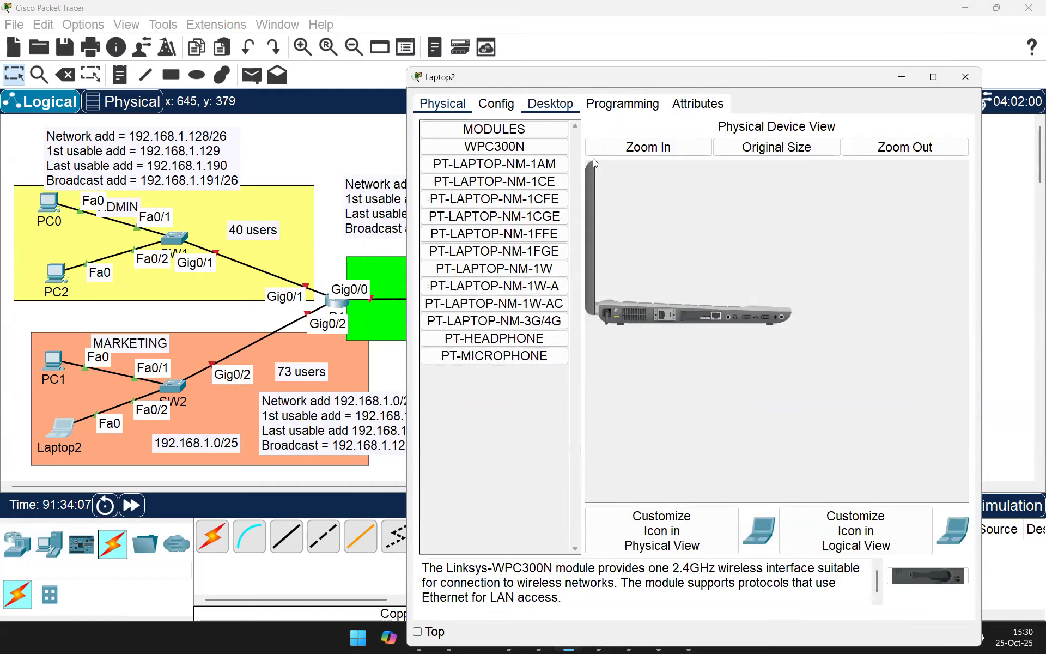
left_click(551, 104)
left_click(497, 165)
left_click(623, 203)
type("192.168.1.2")
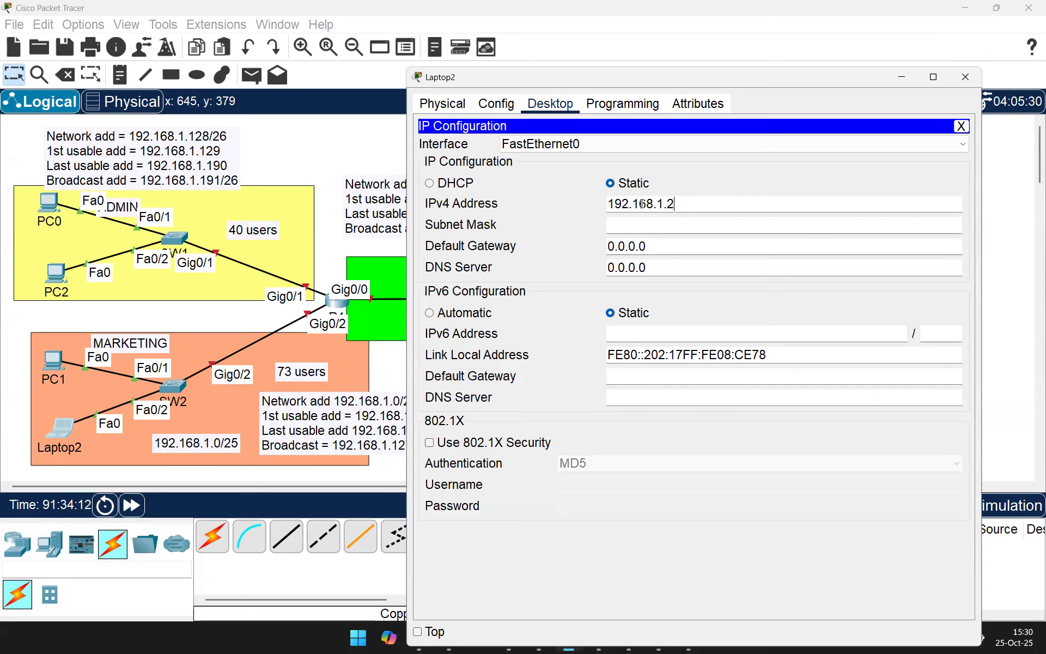
left_click(717, 226)
key("BackSpace")
type("128")
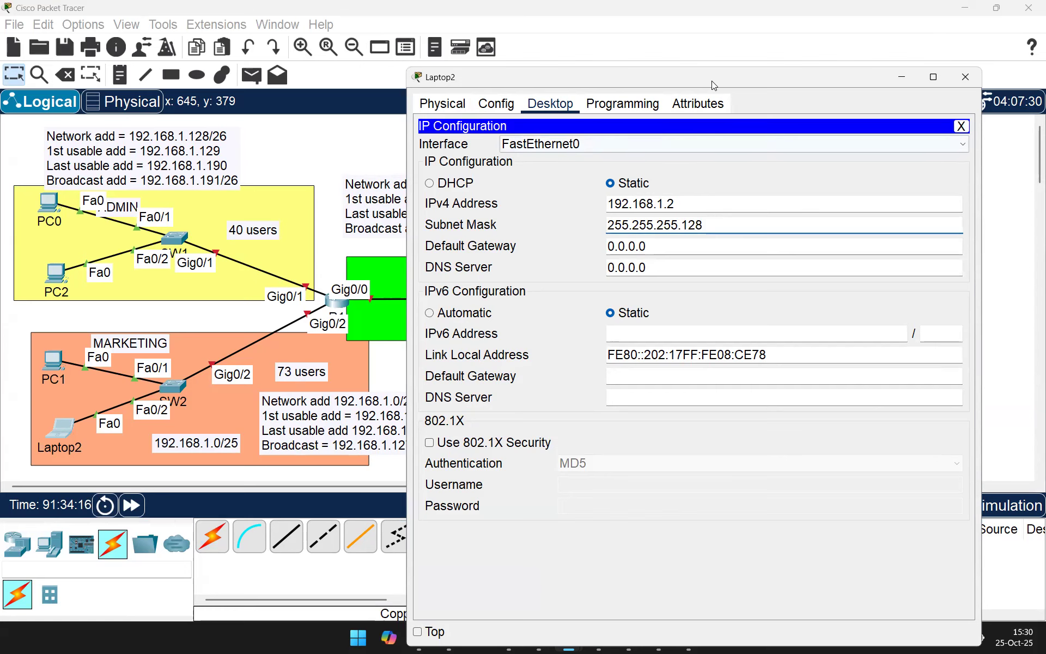
left_click(902, 77)
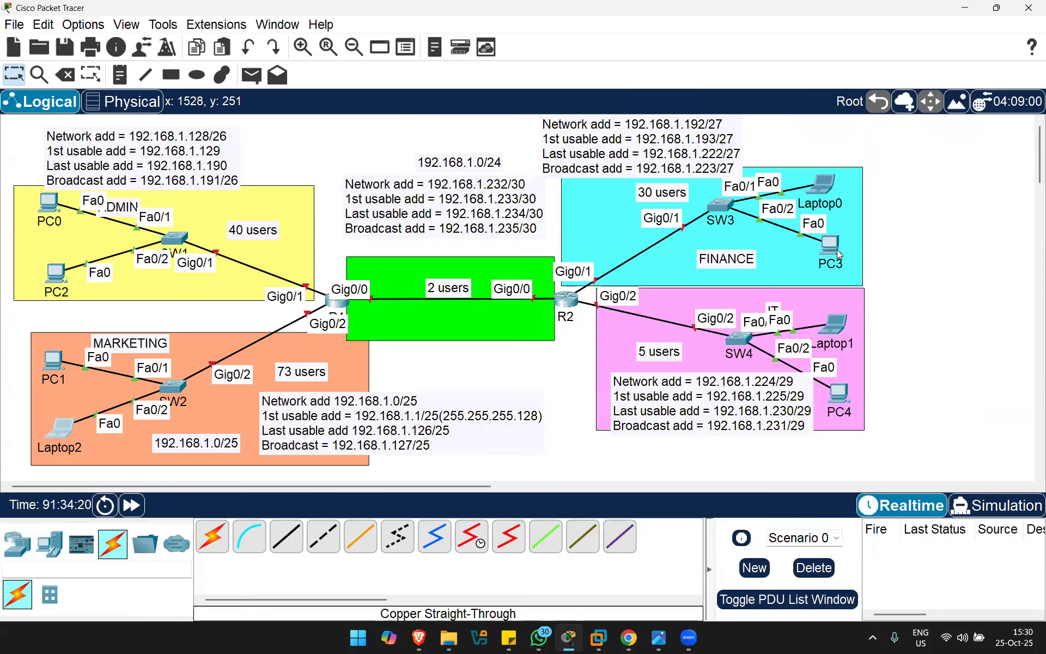
left_click(837, 250)
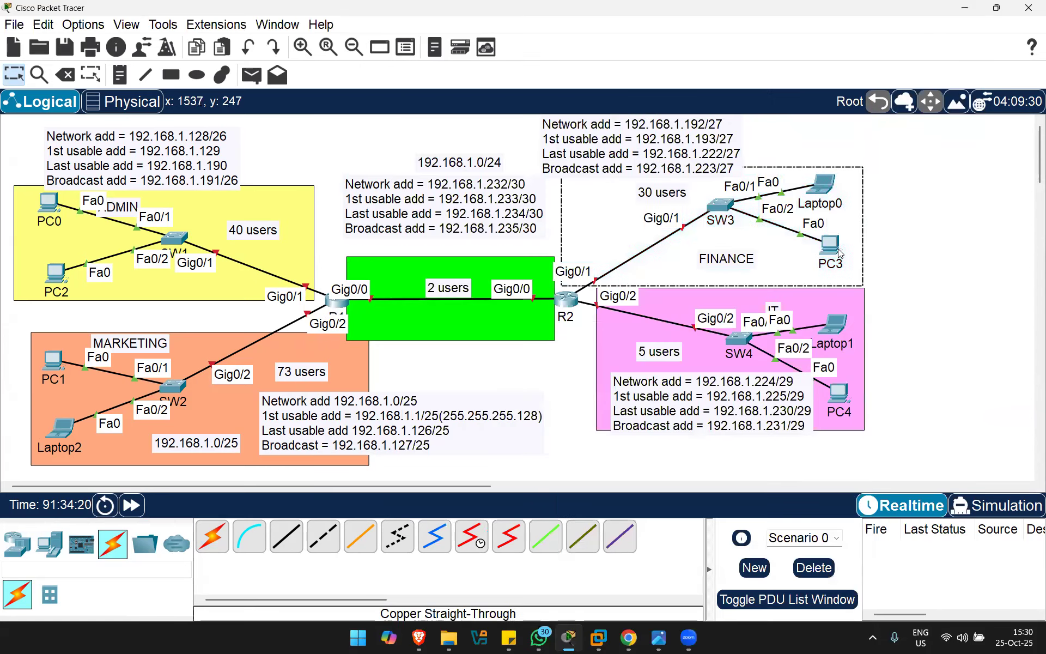
Step: Enter 192.168.1.193 in PC3's IP configuration, which triggers an 'address already used' warning
left_click(838, 250)
left_click(837, 250)
left_click(831, 245)
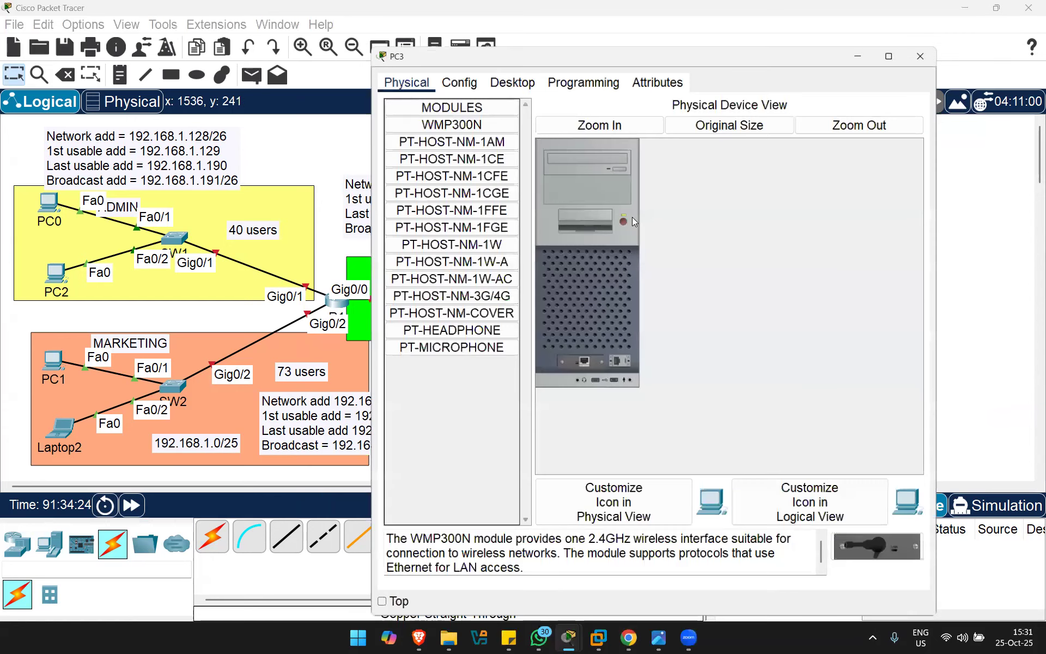
left_click(509, 77)
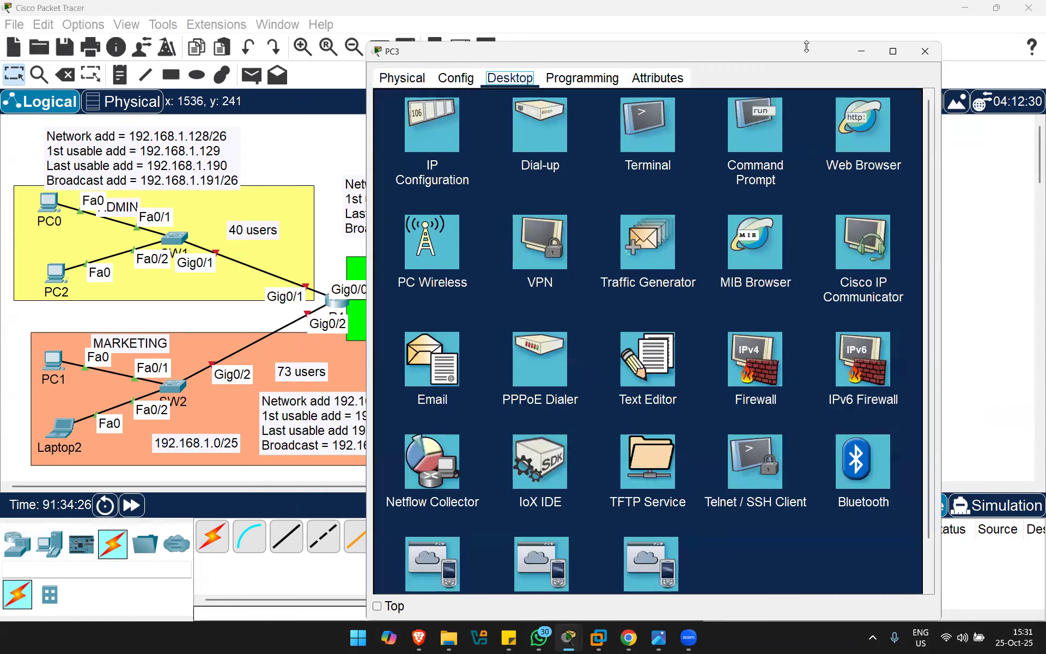
left_click_drag(820, 53, 526, 94)
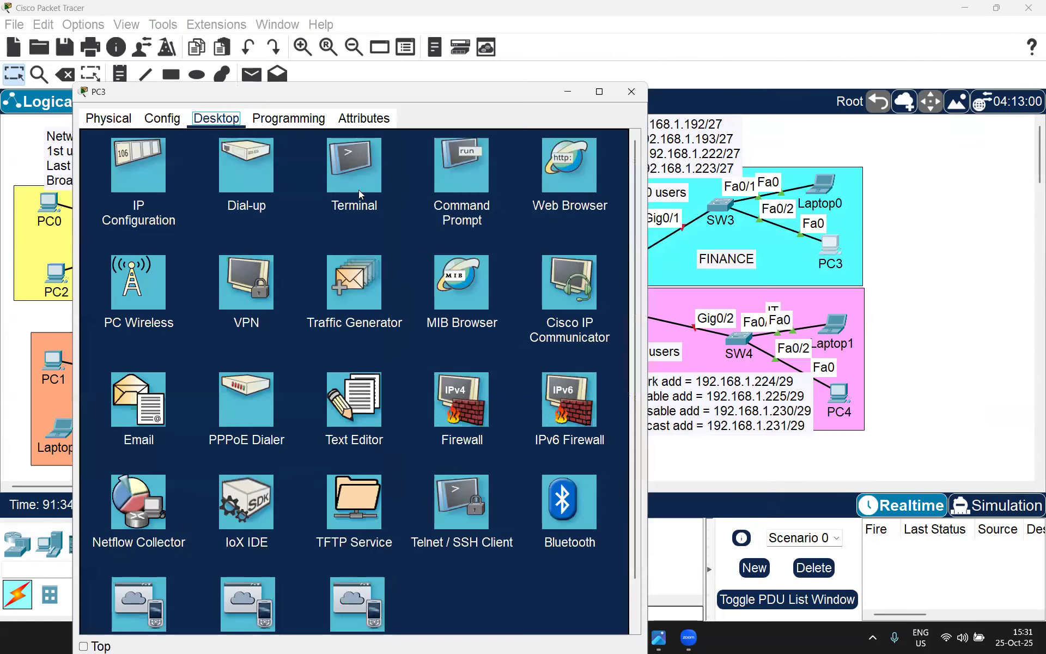
left_click(144, 196)
left_click(290, 218)
type("192.168.1.1")
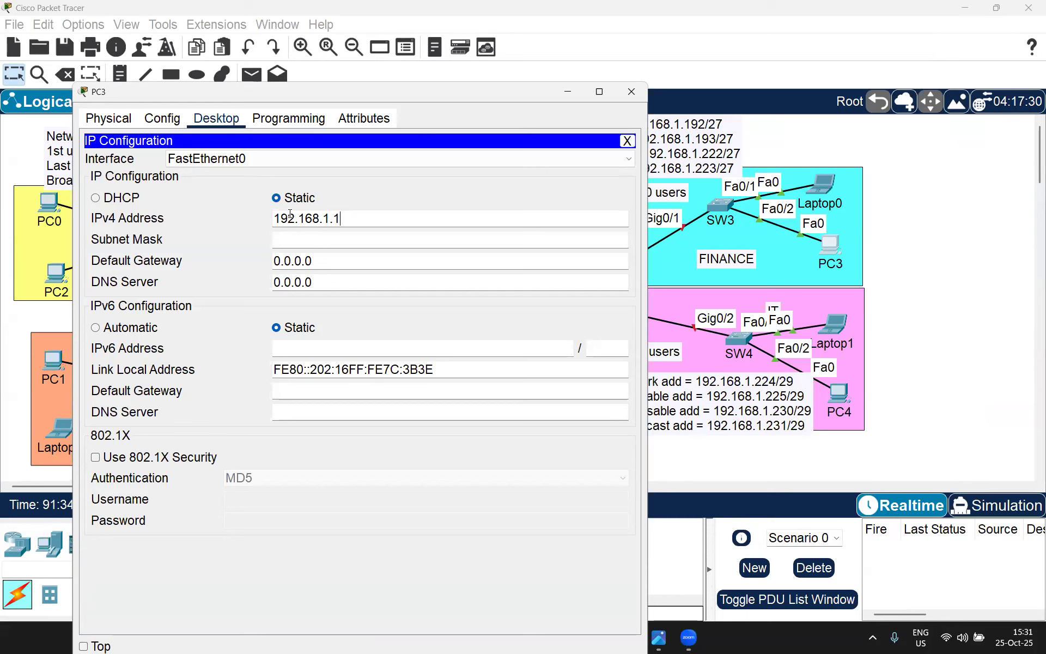
type("93")
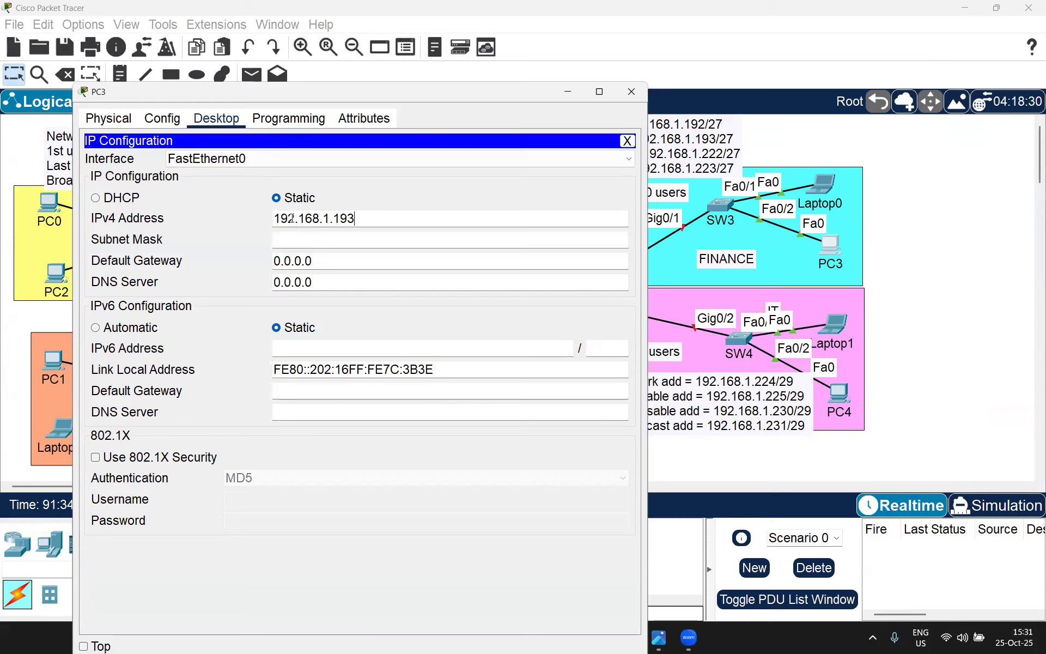
left_click(341, 237)
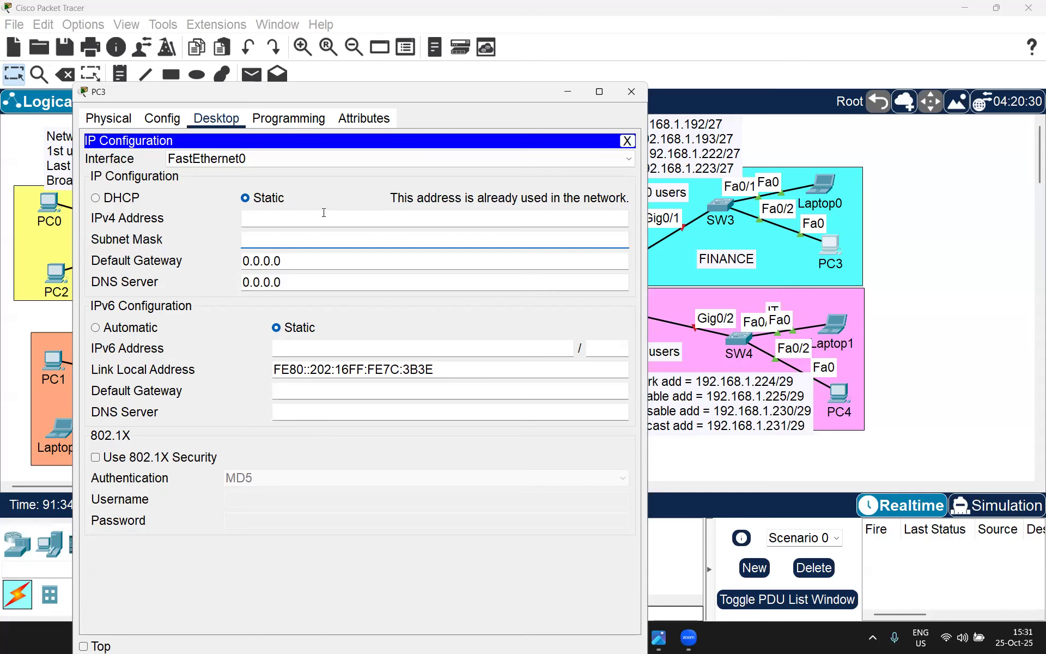
left_click(320, 214)
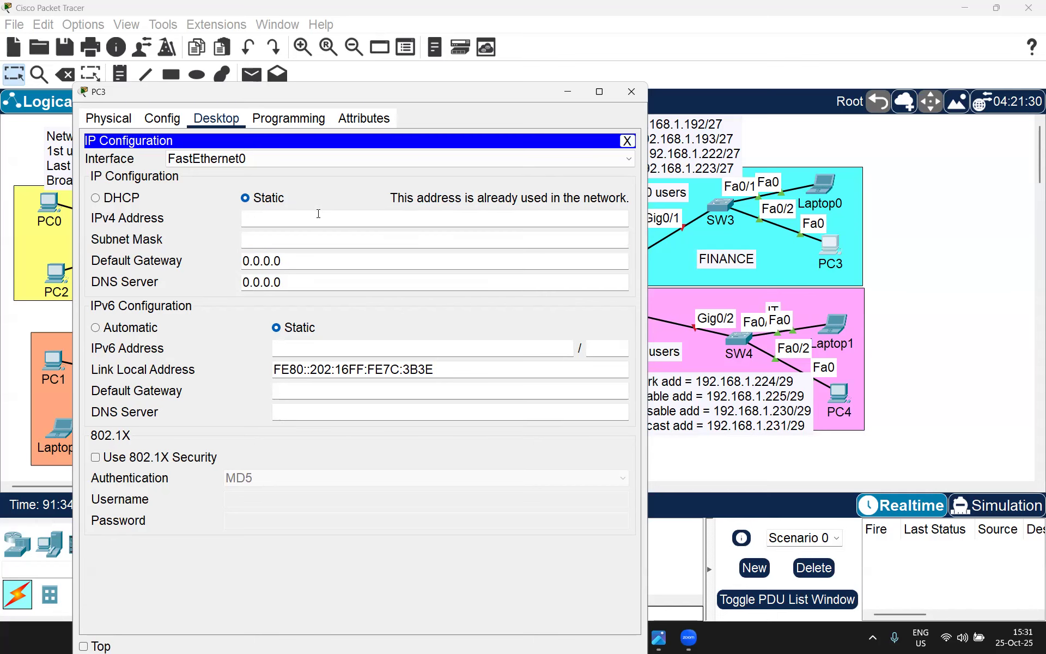
Step: Check Laptop0's IP configuration to confirm it already holds 192.168.1.193
left_click(822, 179)
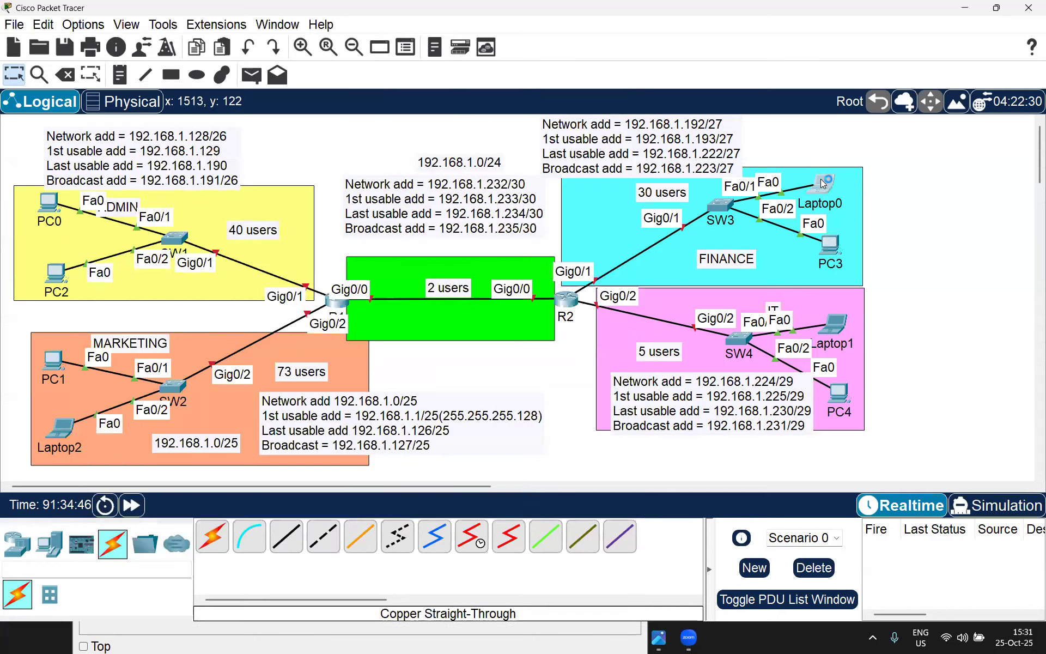
left_click(442, 216)
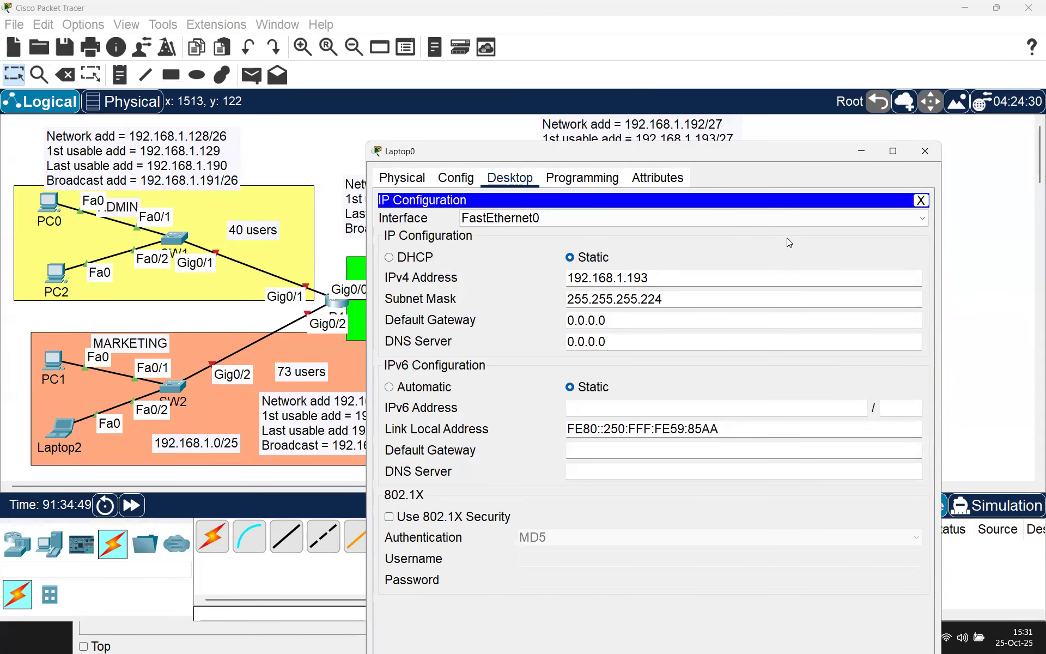
left_click(925, 151)
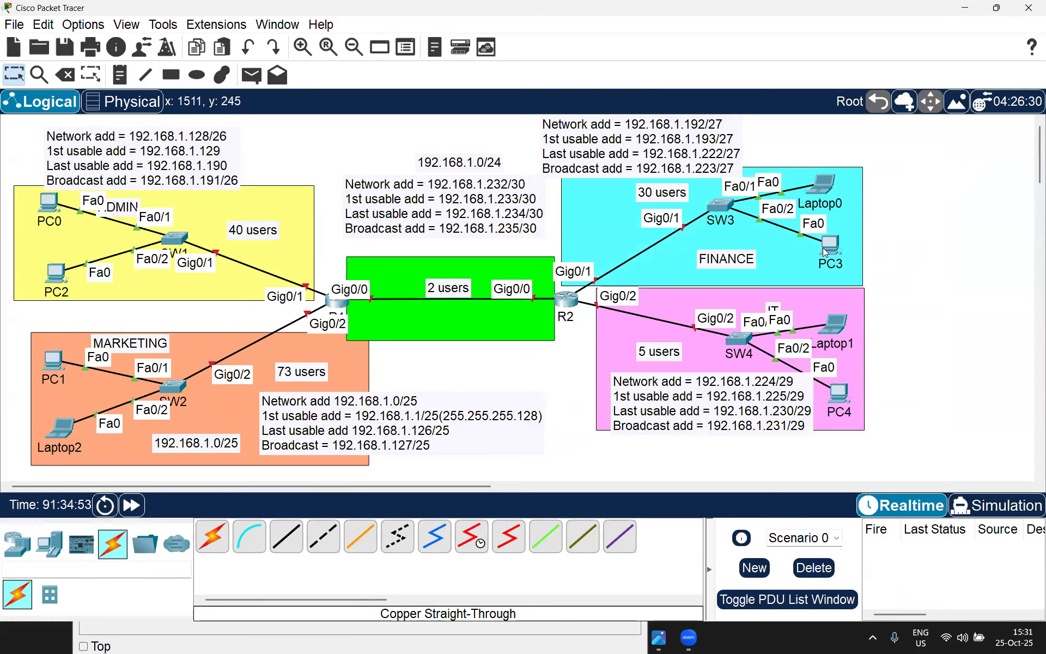
Step: Give PC3 IPv4 192.168.1.194 with subnet mask 255.255.255.224
left_click(826, 252)
type("192.168.1.194")
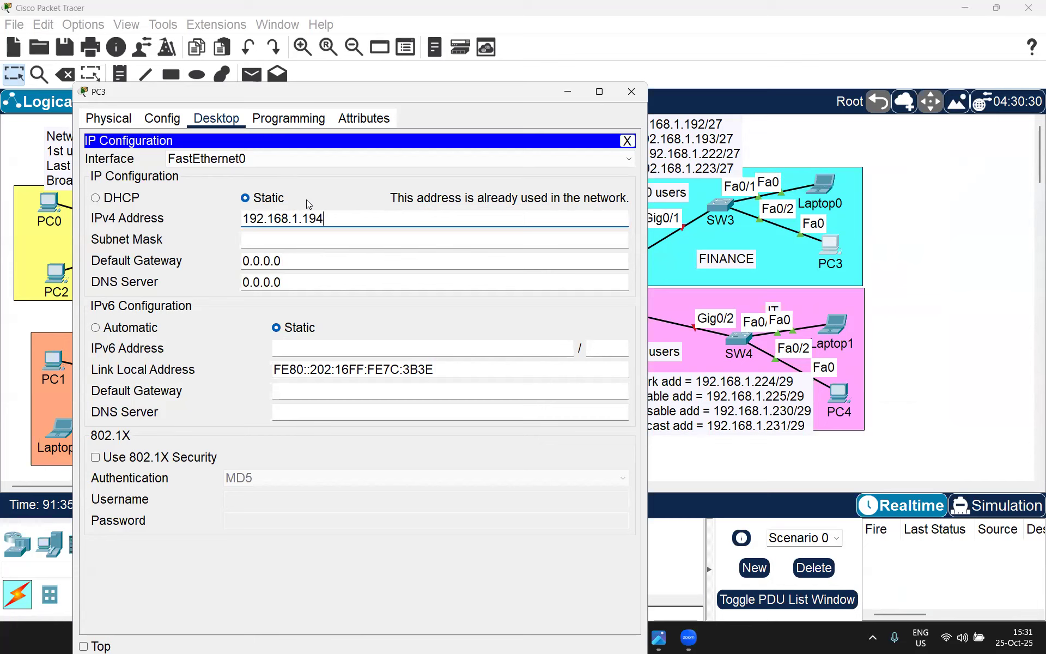
left_click(250, 240)
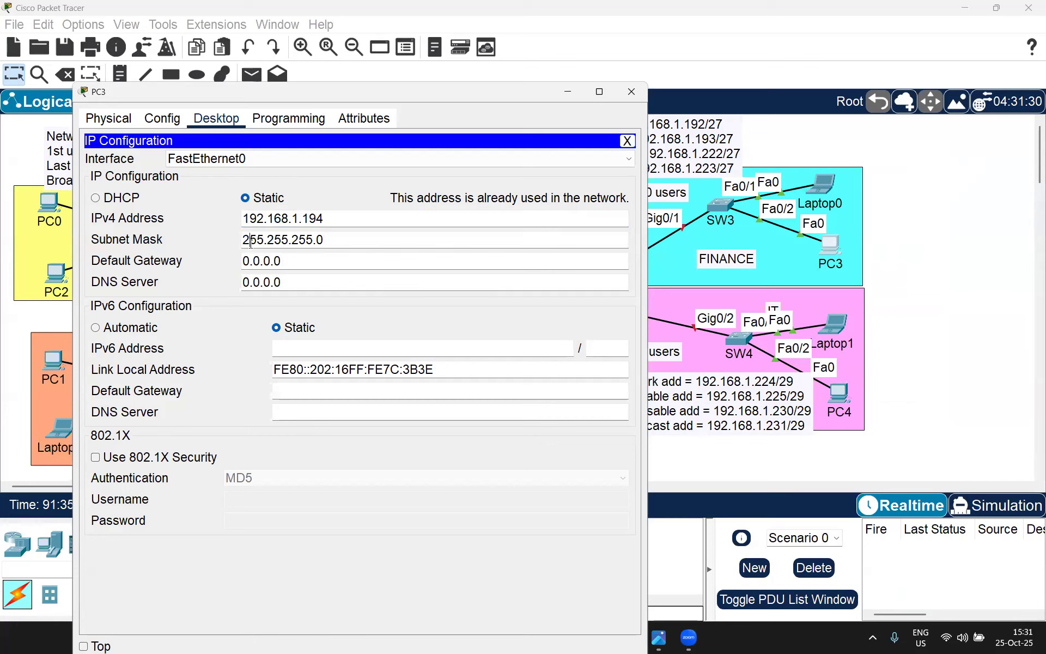
key("BackSpace")
type("224")
Step: Set PC4's IPv4 to 192.168.1.226 with mask 255.255.255.248 and close its window
left_click(632, 91)
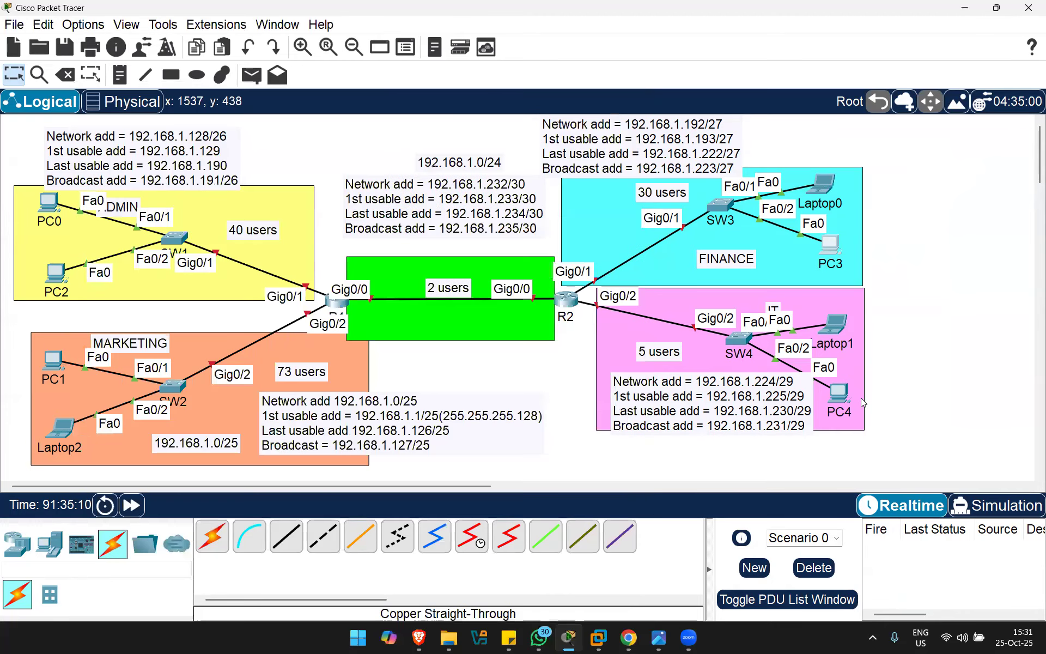
left_click(845, 391)
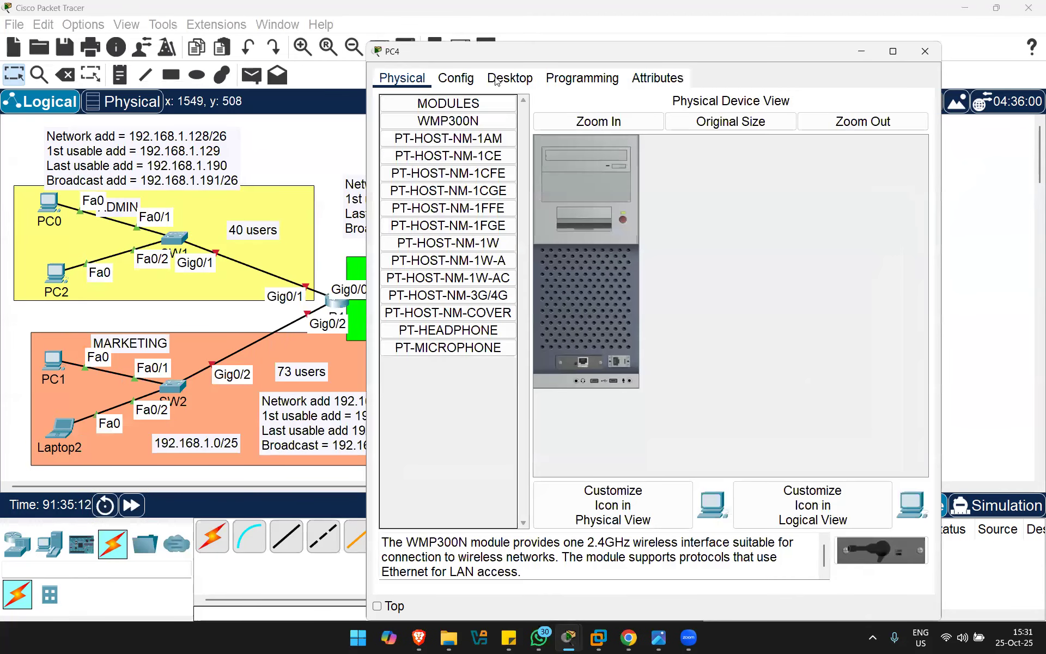
left_click(496, 79)
left_click(611, 179)
type("192.168.")
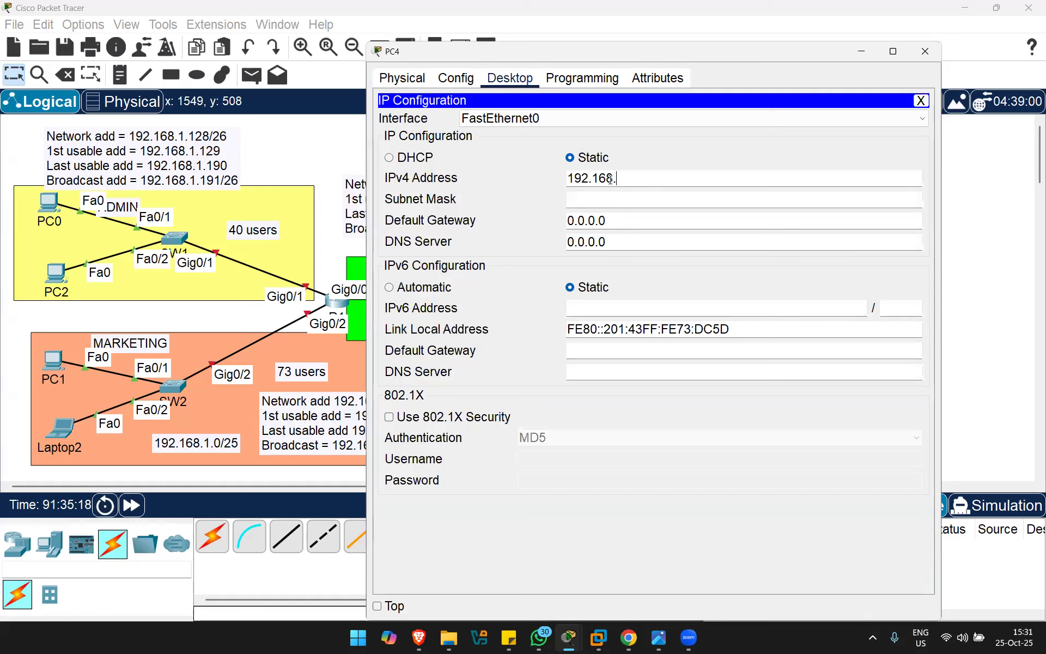
type("1.")
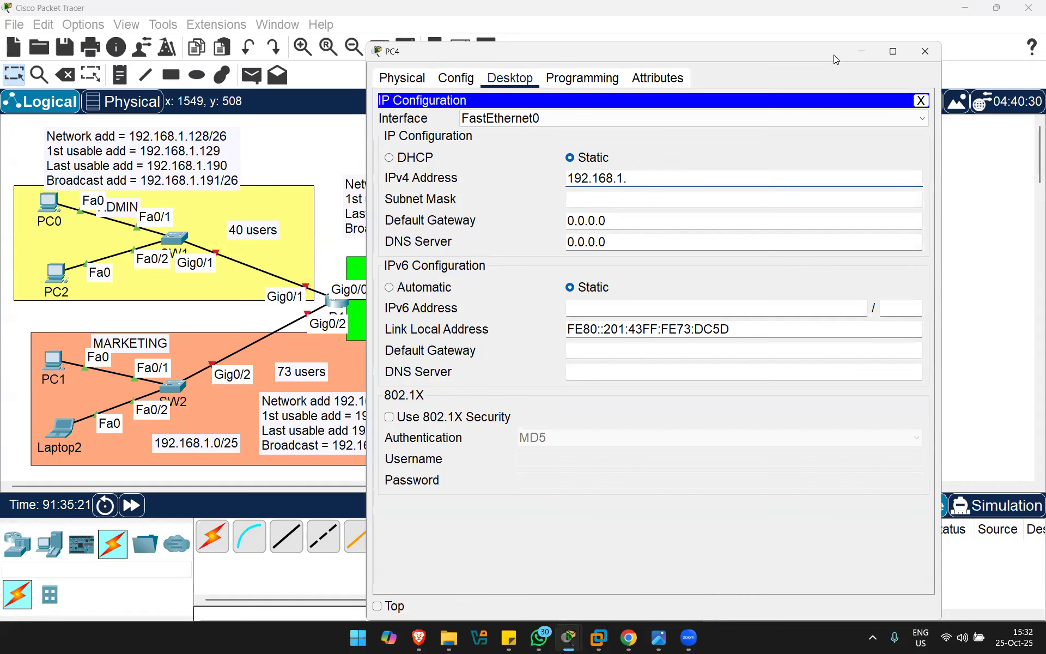
left_click_drag(833, 54, 560, 103)
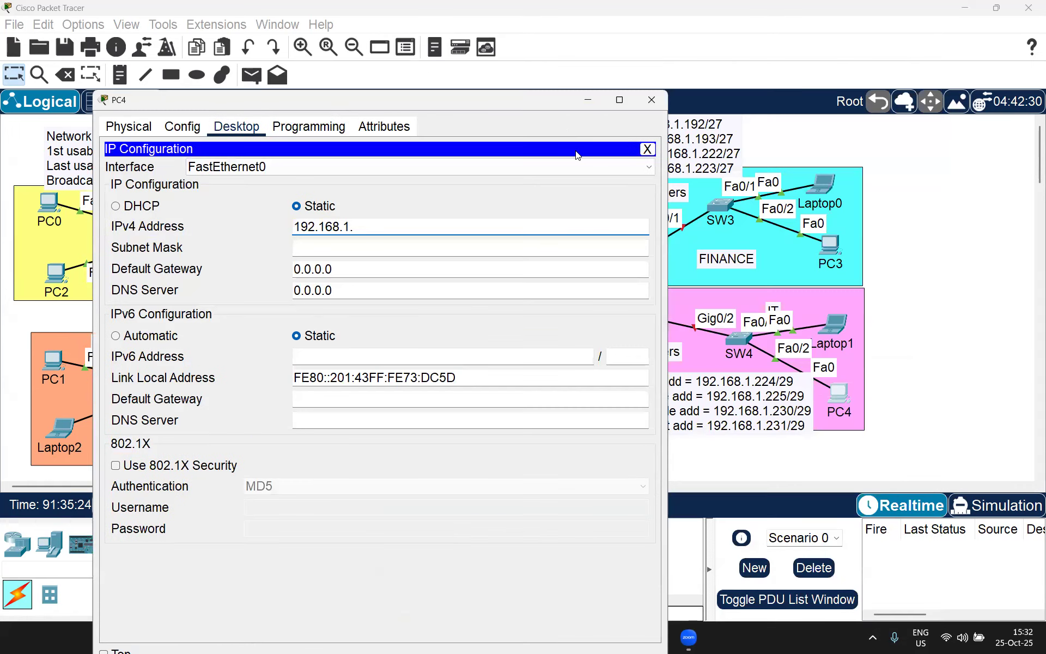
type("226")
left_click(314, 246)
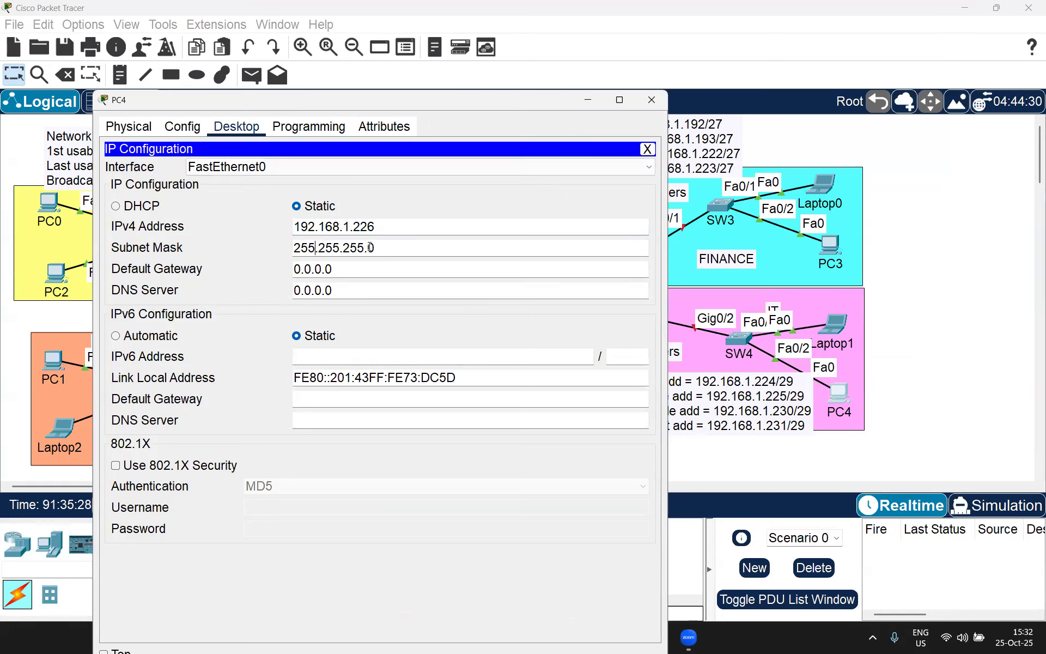
double_click(373, 247)
type("248")
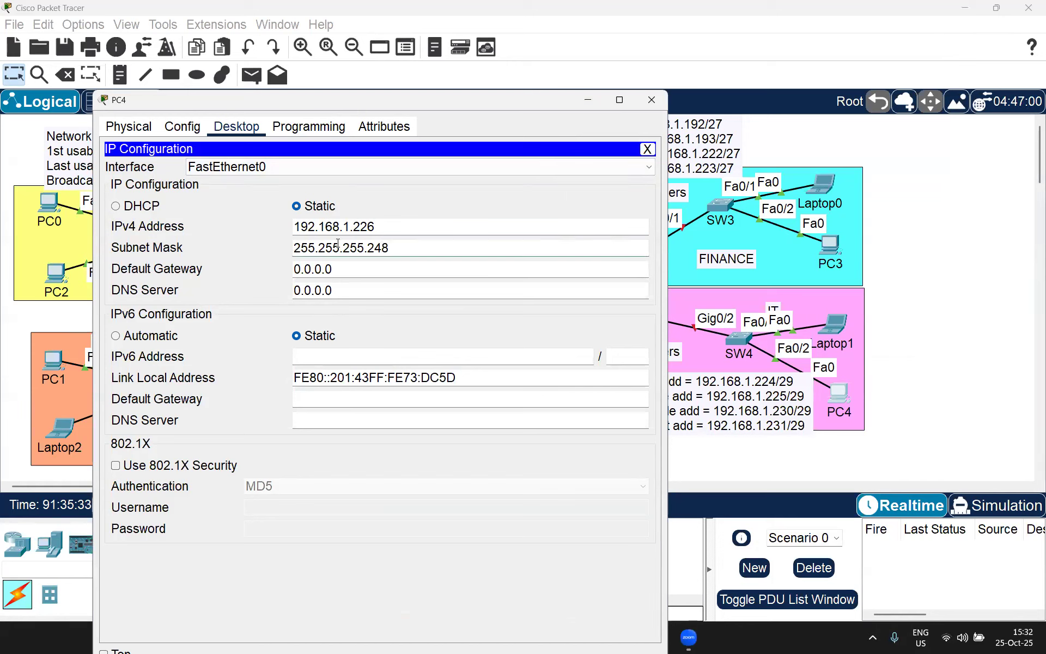
left_click(652, 101)
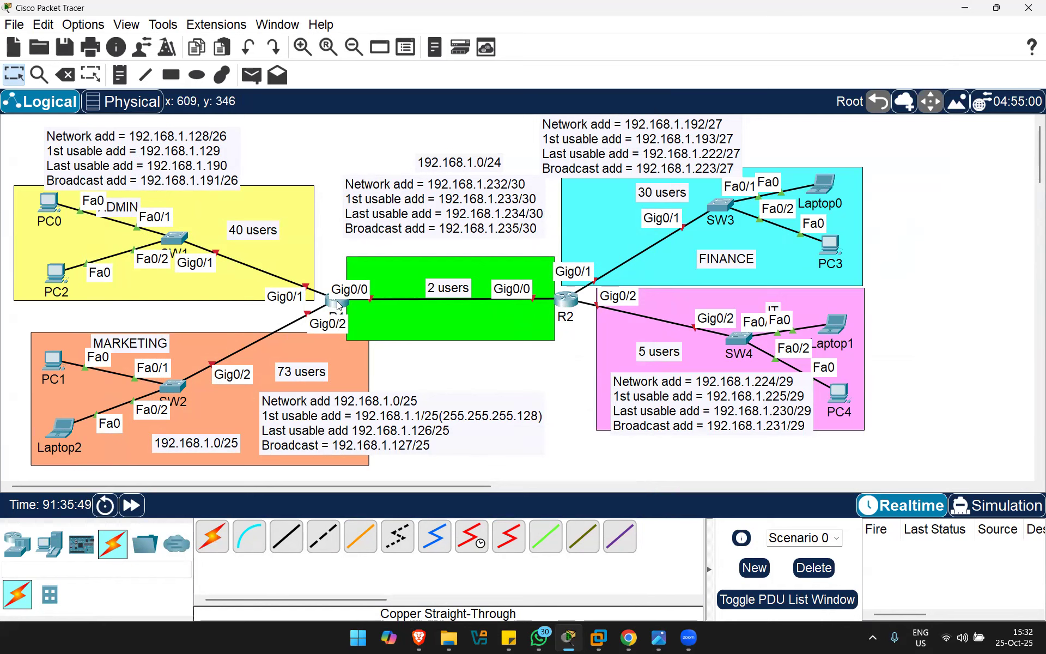
Step: Review R1's GigabitEthernet0/0 and 0/1 settings in the Config tab, then switch to the CLI
mouse_move(334, 307)
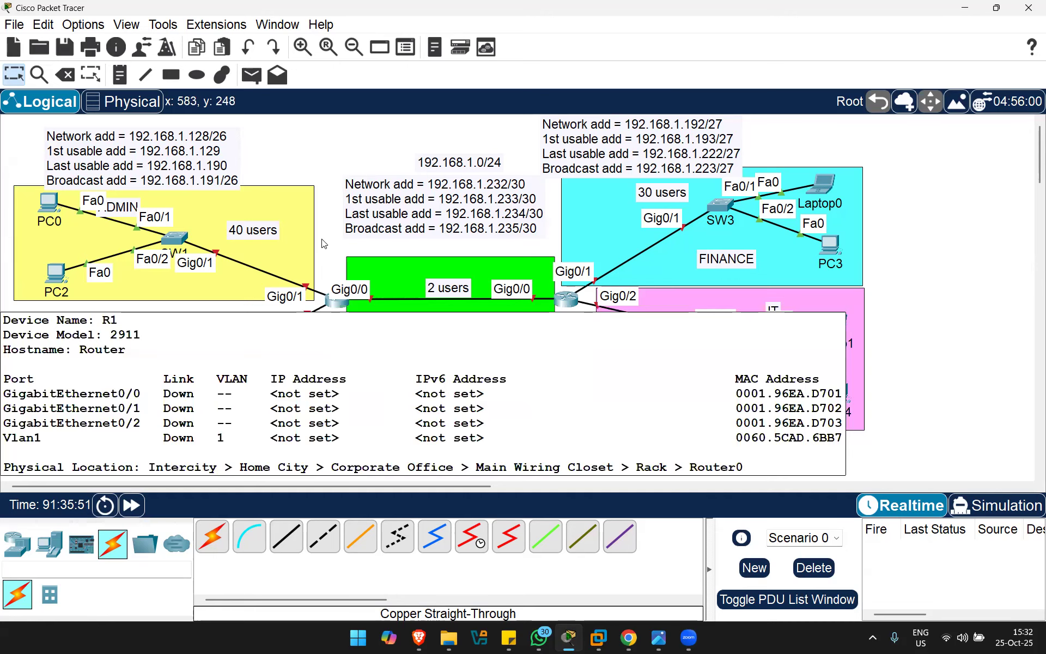
left_click(338, 307)
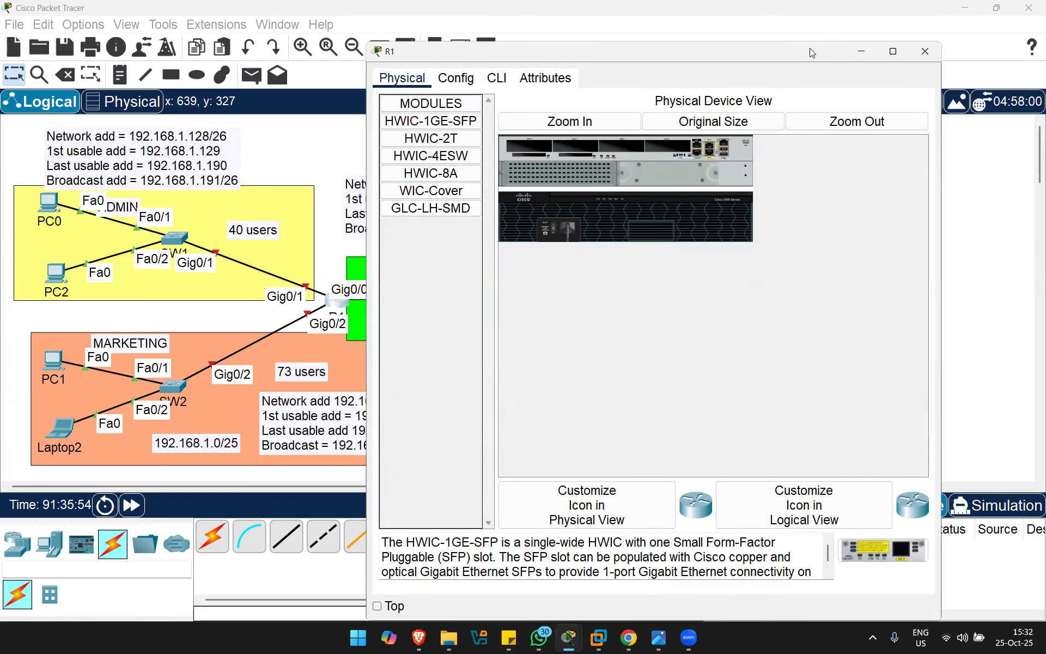
left_click_drag(809, 48, 850, 81)
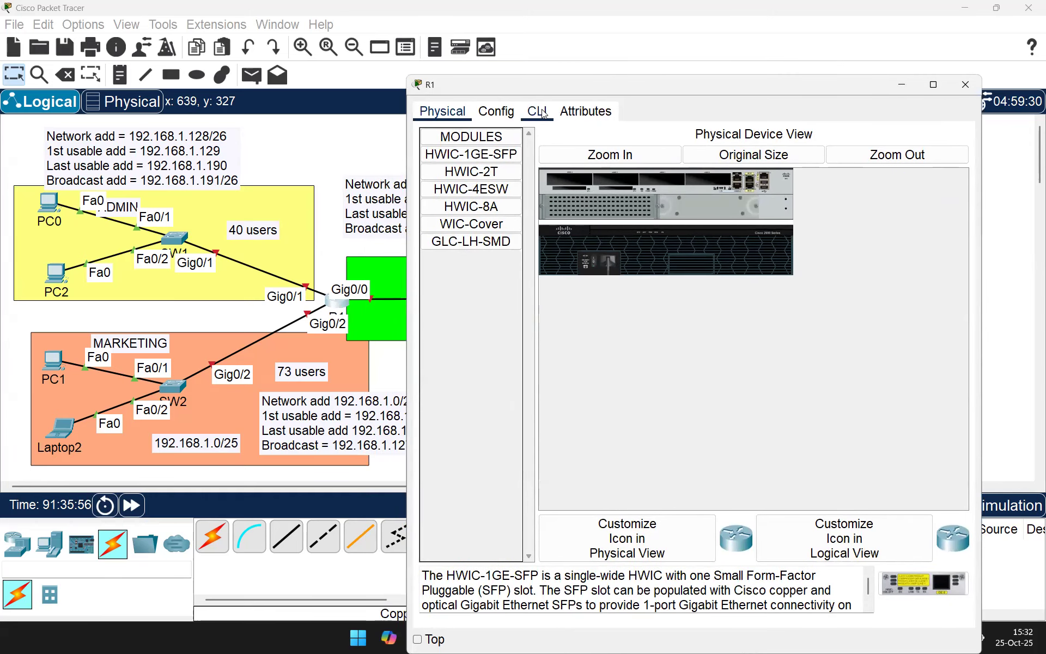
left_click(492, 118)
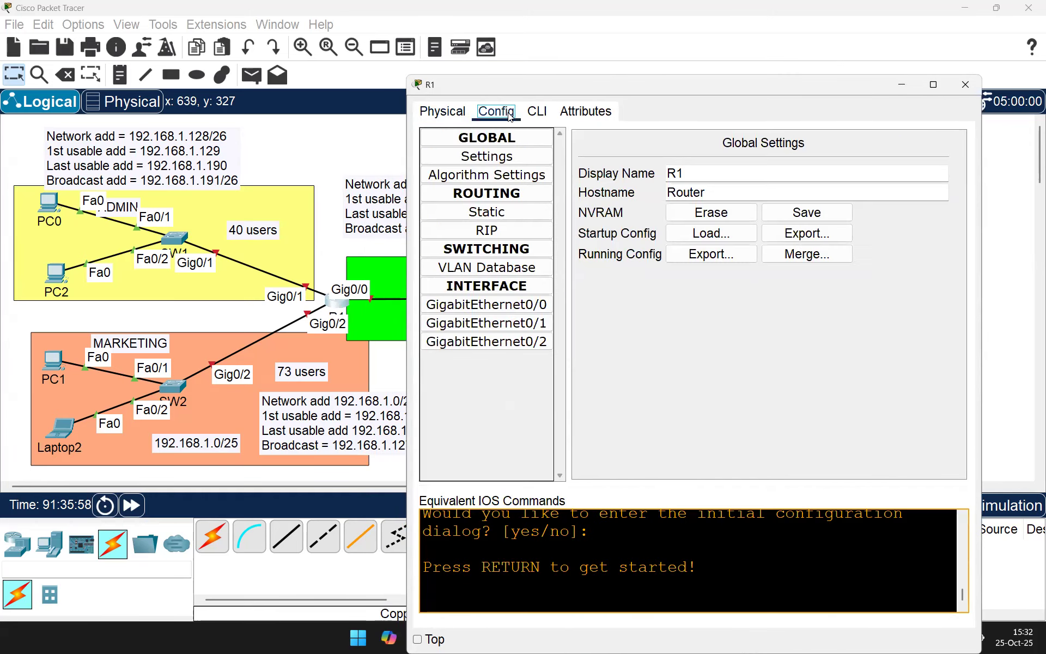
left_click(492, 311)
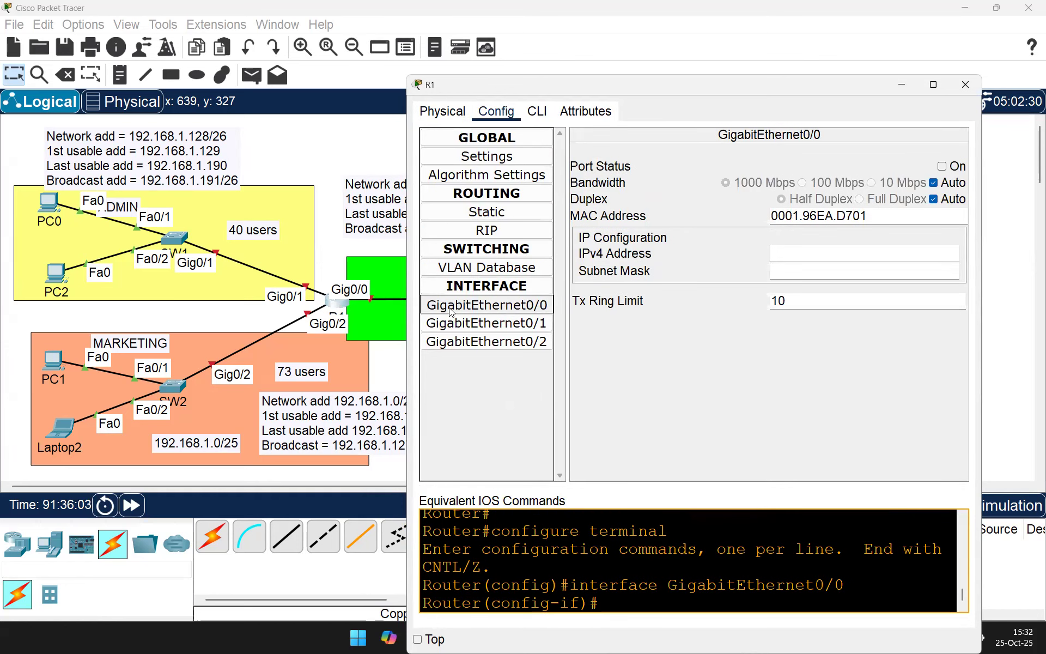
left_click(504, 324)
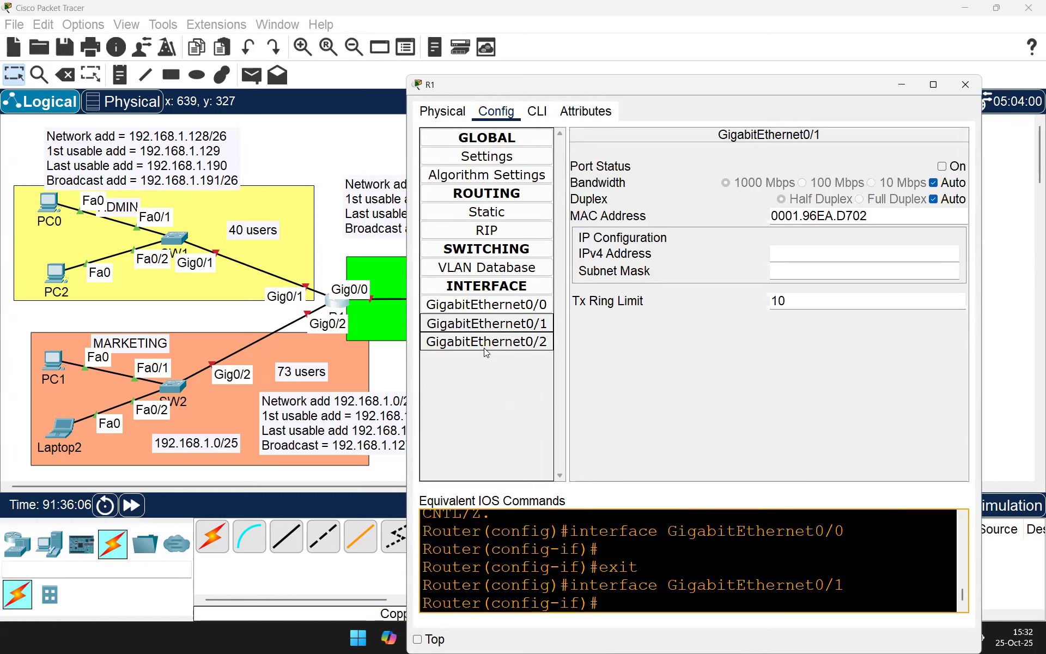
left_click(491, 305)
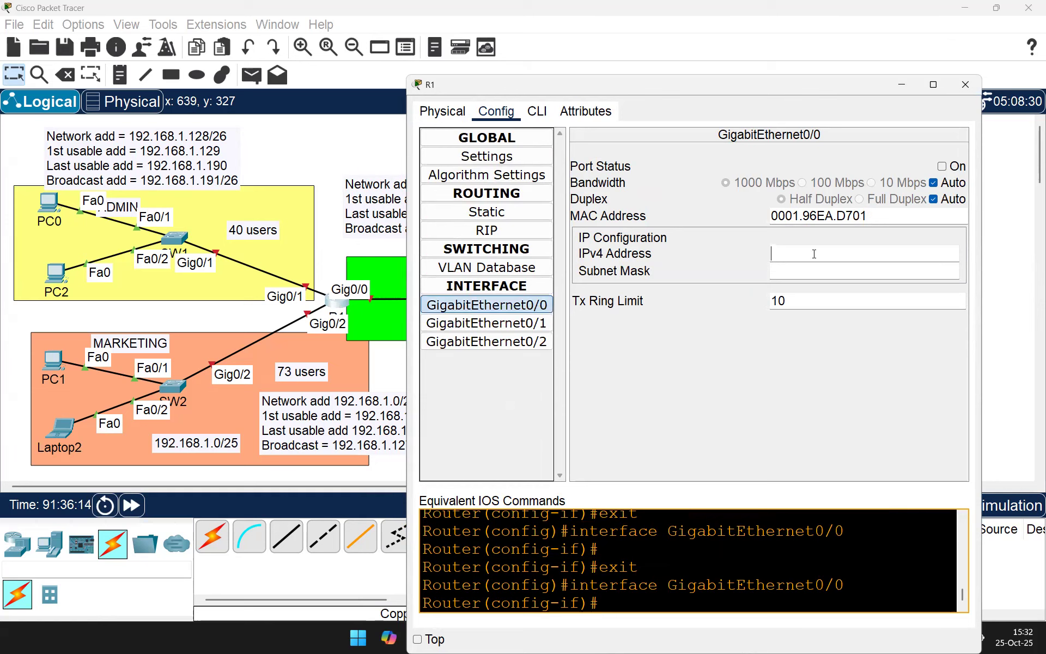
left_click(783, 273)
left_click(477, 306)
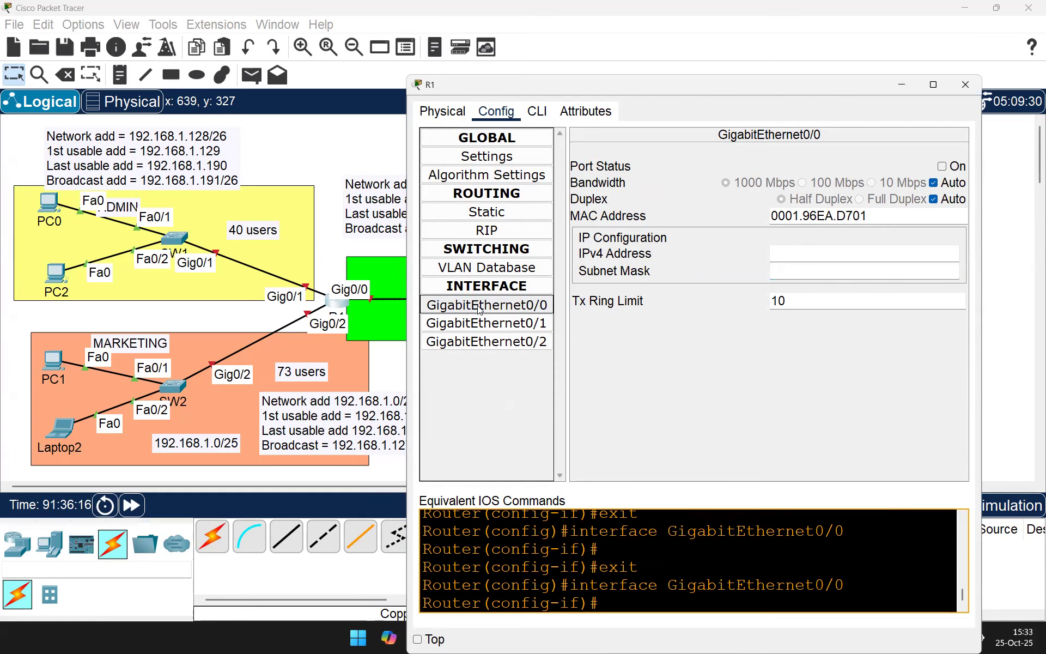
left_click(546, 118)
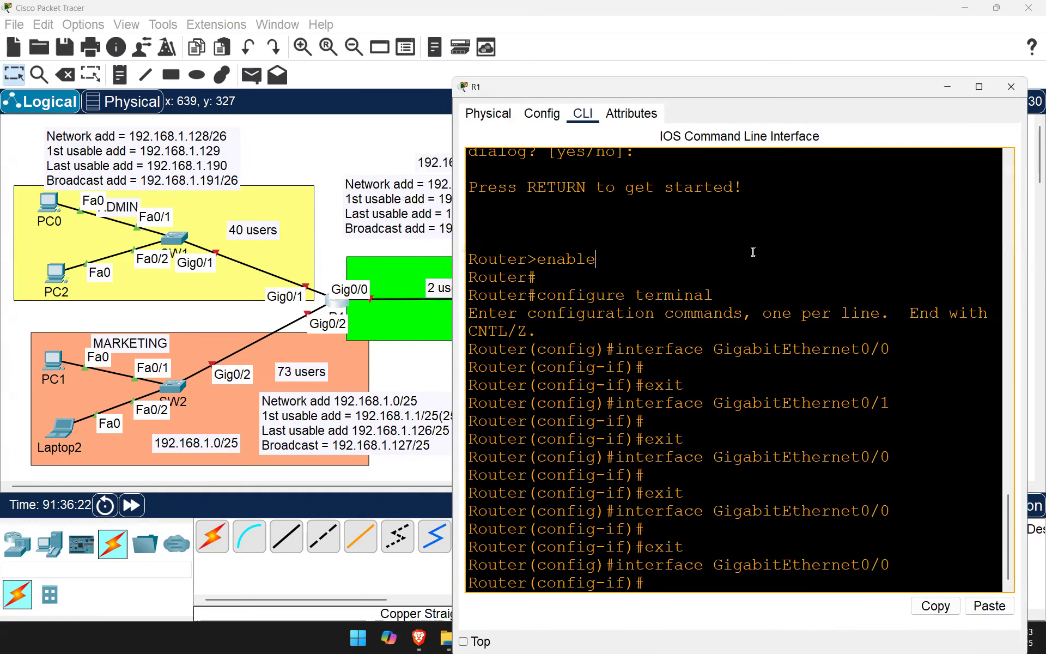
Step: Leave interface configuration mode and set the router's hostname to R1
key("Return")
key("Return")
type("e")
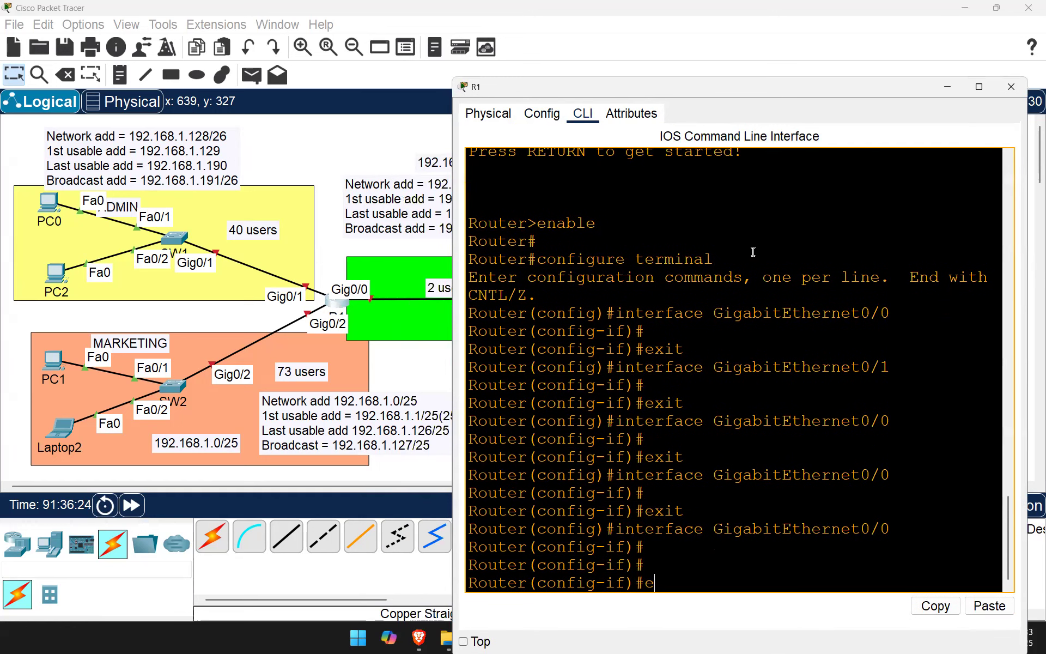
type("xit")
key("Return")
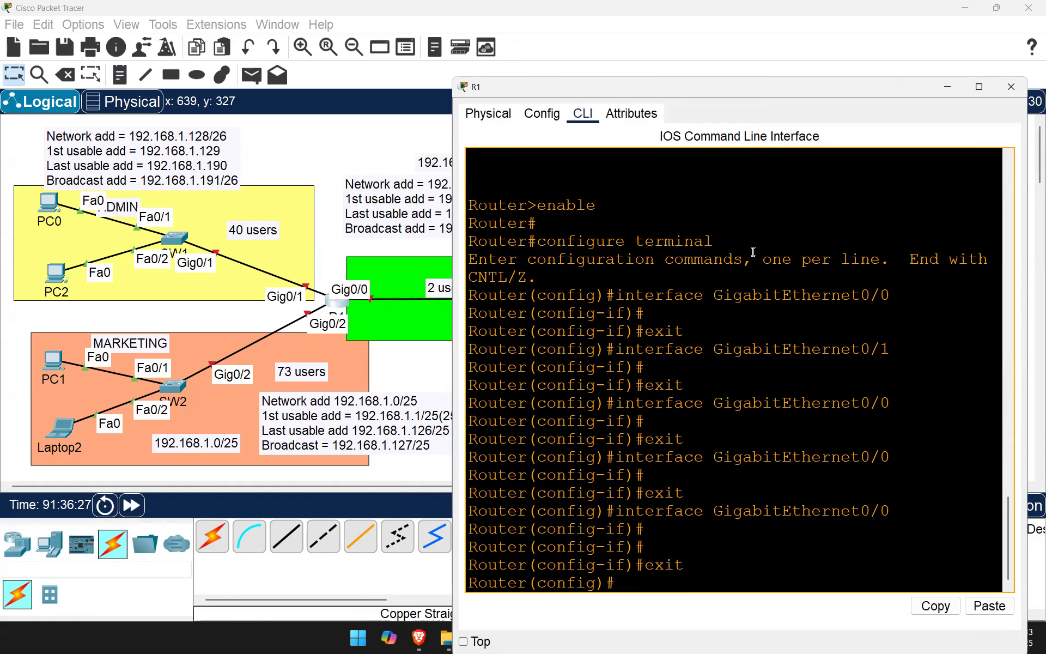
left_click_drag(487, 587, 473, 587)
type("hostname R1")
key("Return")
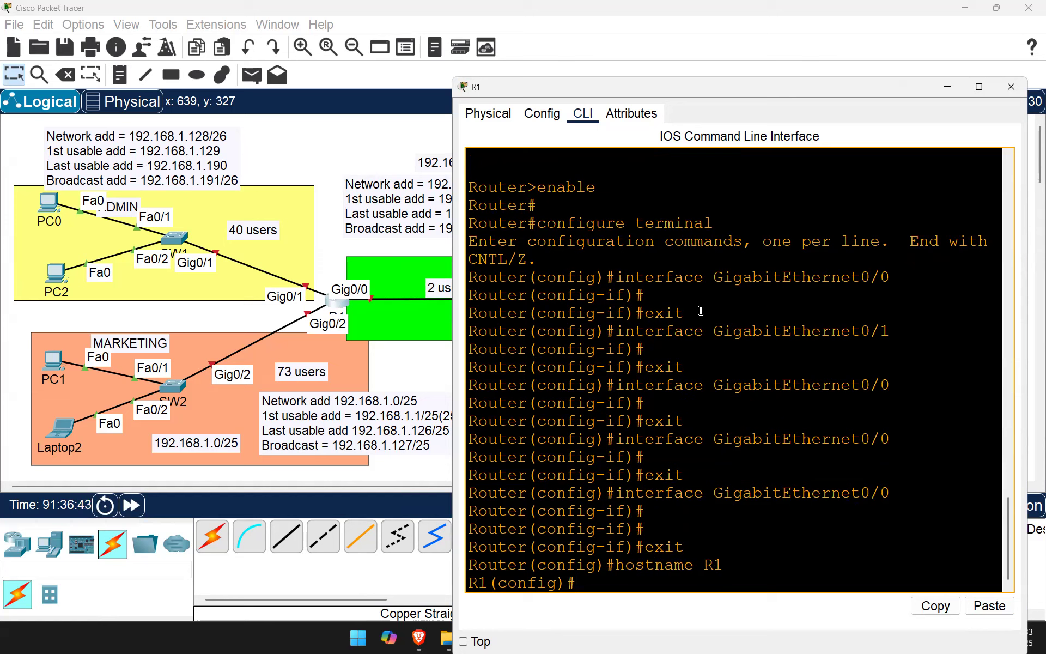
Step: Give console line 0 a password and require login on it
type("line con 0")
key("Return")
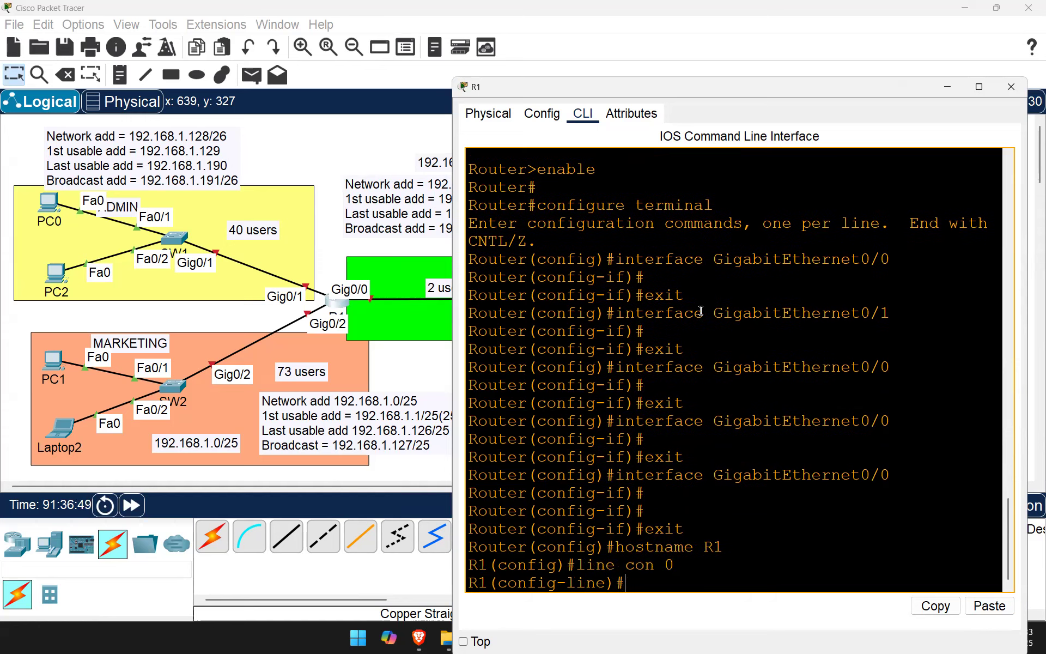
type("pass")
key("Tab")
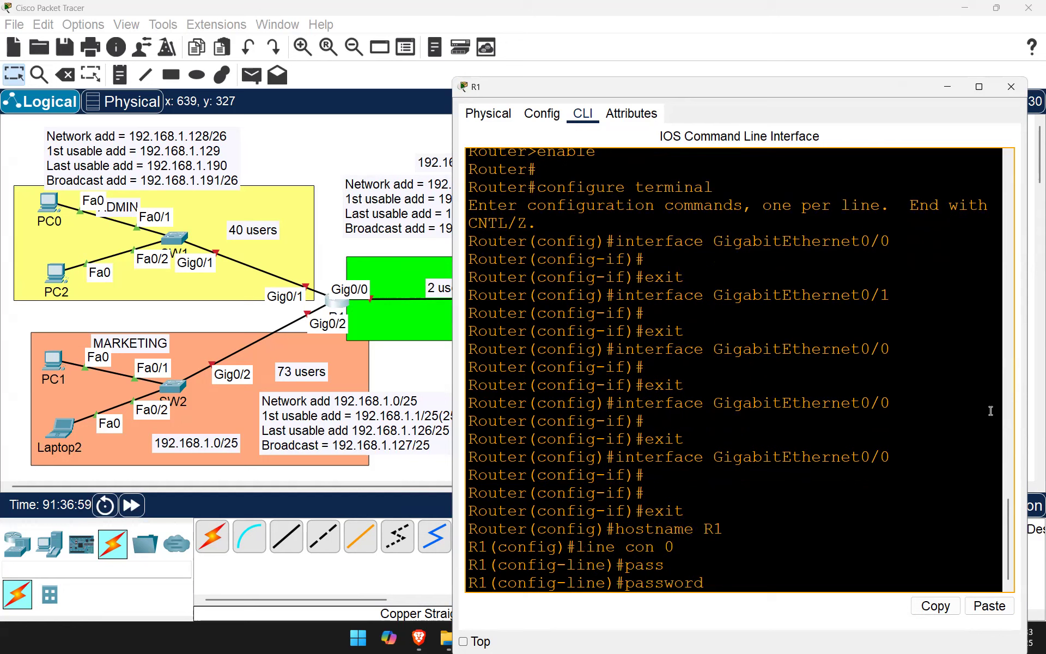
type("cisco")
key("Return")
type("login")
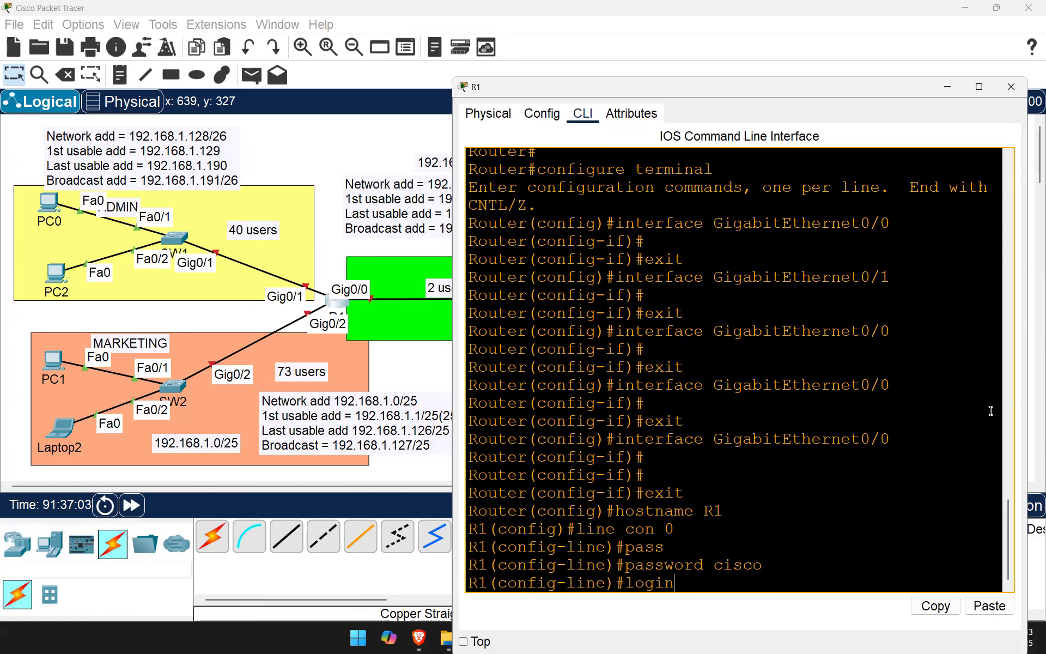
key("Return")
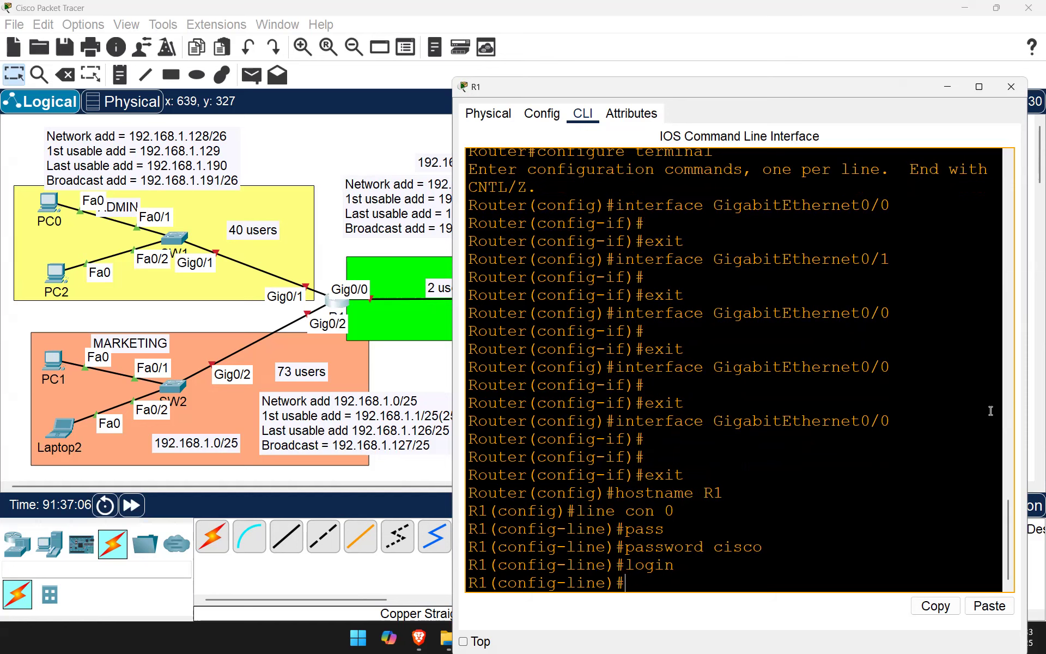
type("exit")
key("Return")
Step: Set R1's enable secret password
type("ena")
key("Tab")
type("se")
key("Tab")
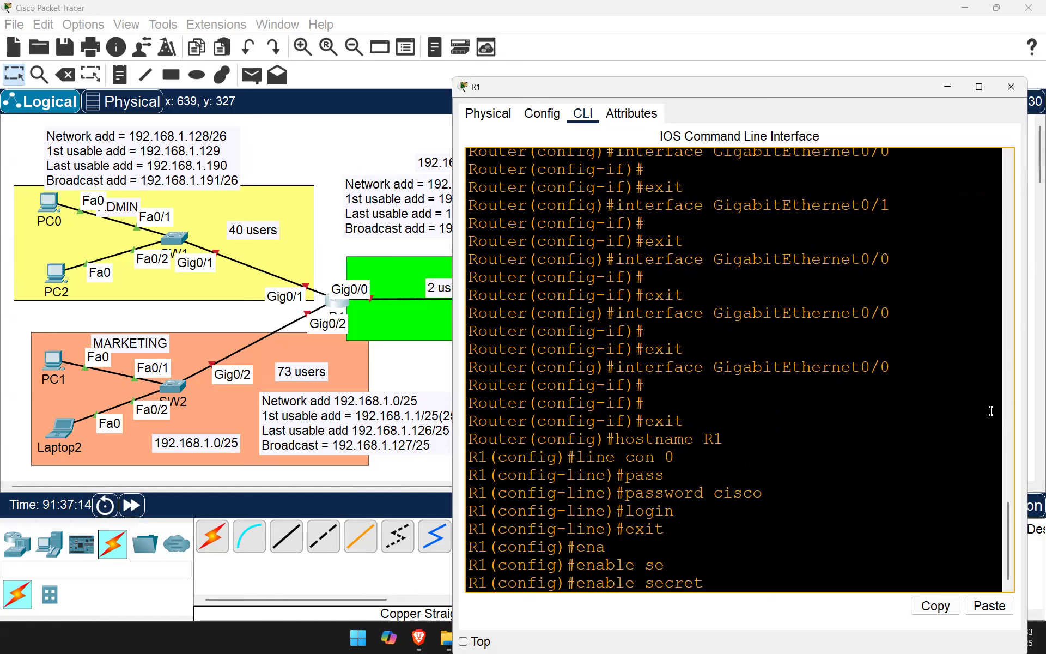
type("cisco")
key("Return")
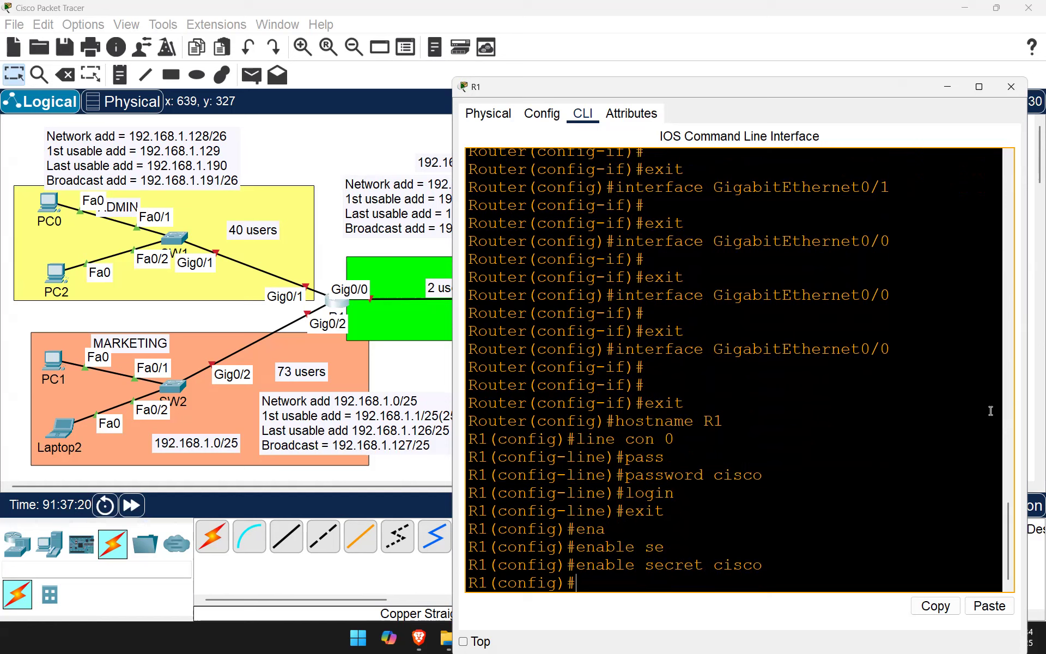
Step: Give VTY lines 0 4 a password and require login on them
type("line con")
key("BackSpace")
key("BackSpace")
key("BackSpace")
type("vty 0 4")
left_click_drag(693, 582, 671, 585)
left_click(715, 582)
key("Return")
type("pass cisco")
key("Return")
type("log")
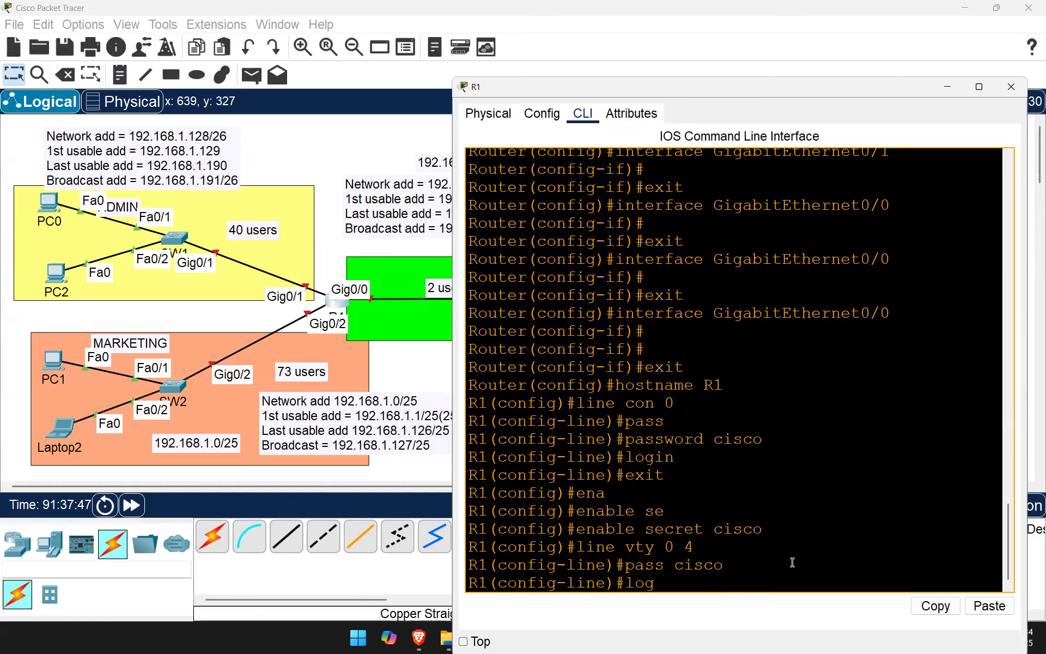
type("in")
key("Return")
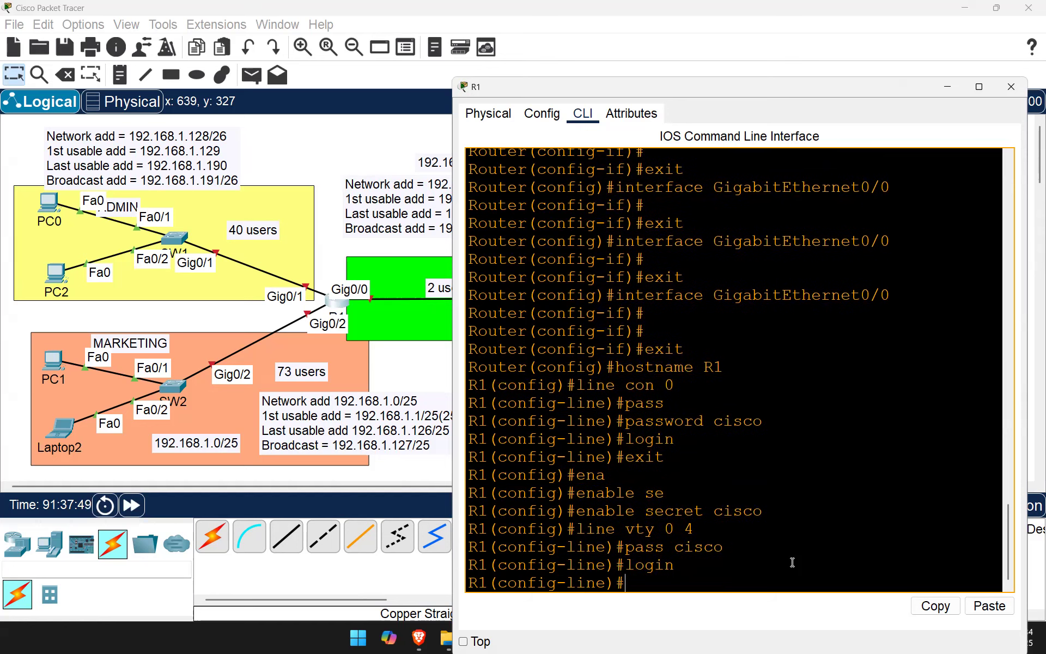
type("exi")
key("Return")
Step: Turn on service password-encryption
type("service pa")
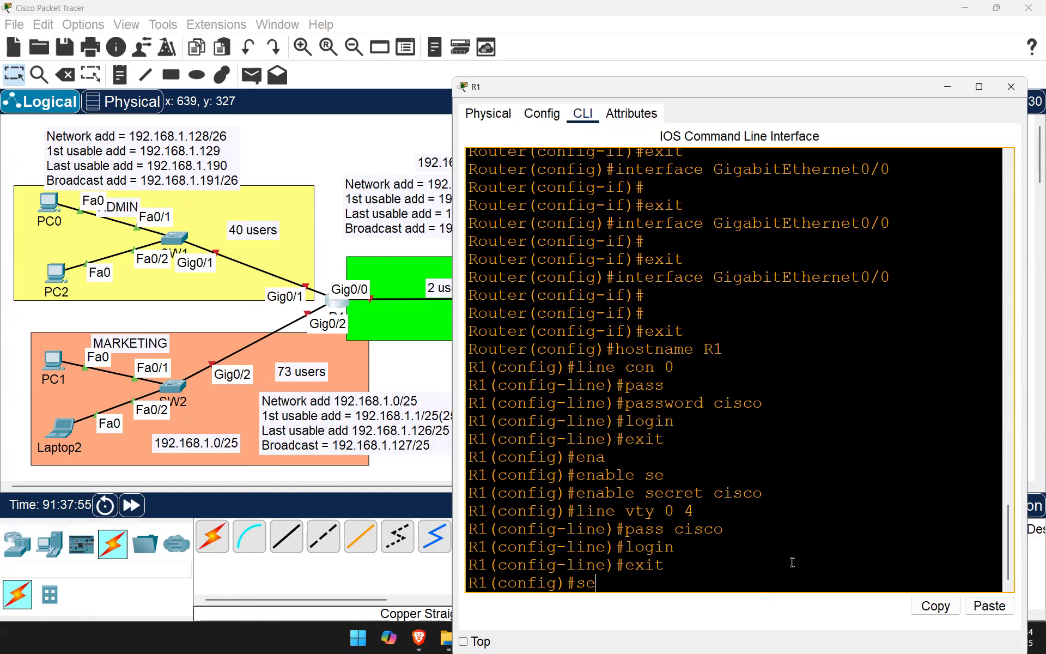
key("Tab")
type("pa")
key("Tab")
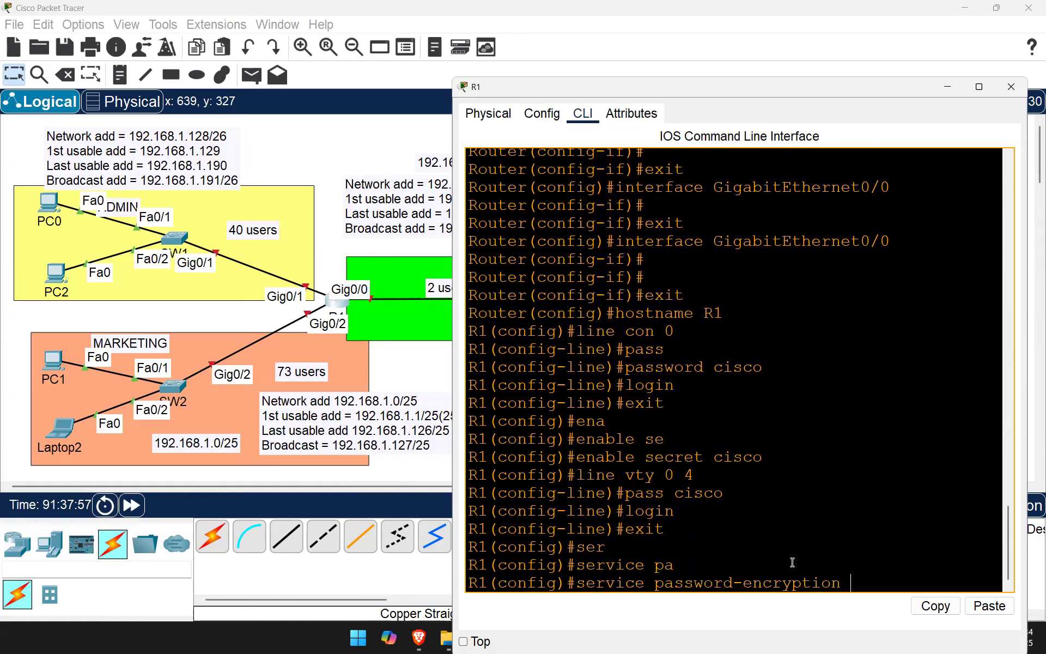
key("Return")
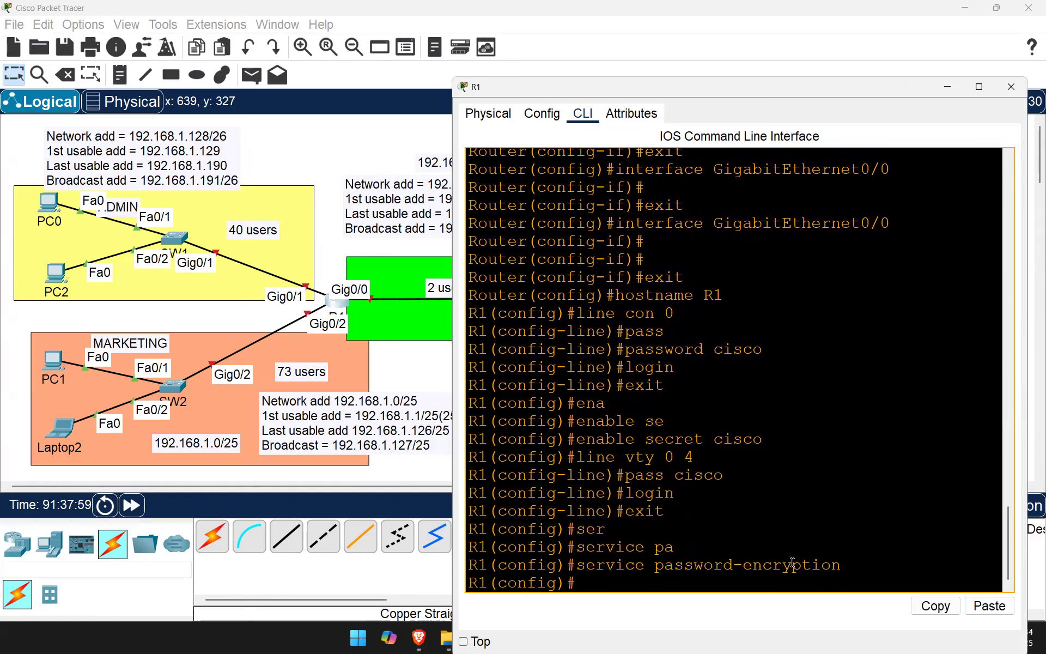
Step: Enter banner motd #Unauthorised Access is Prohibited# on R1
type("bann")
key("Tab")
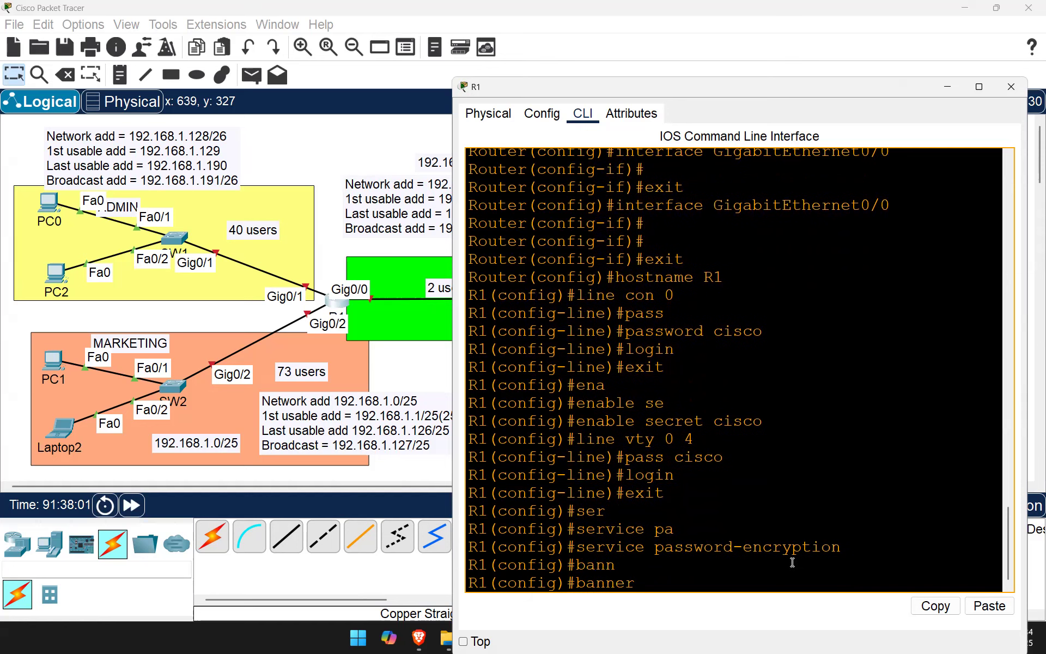
type("mo")
key("Tab")
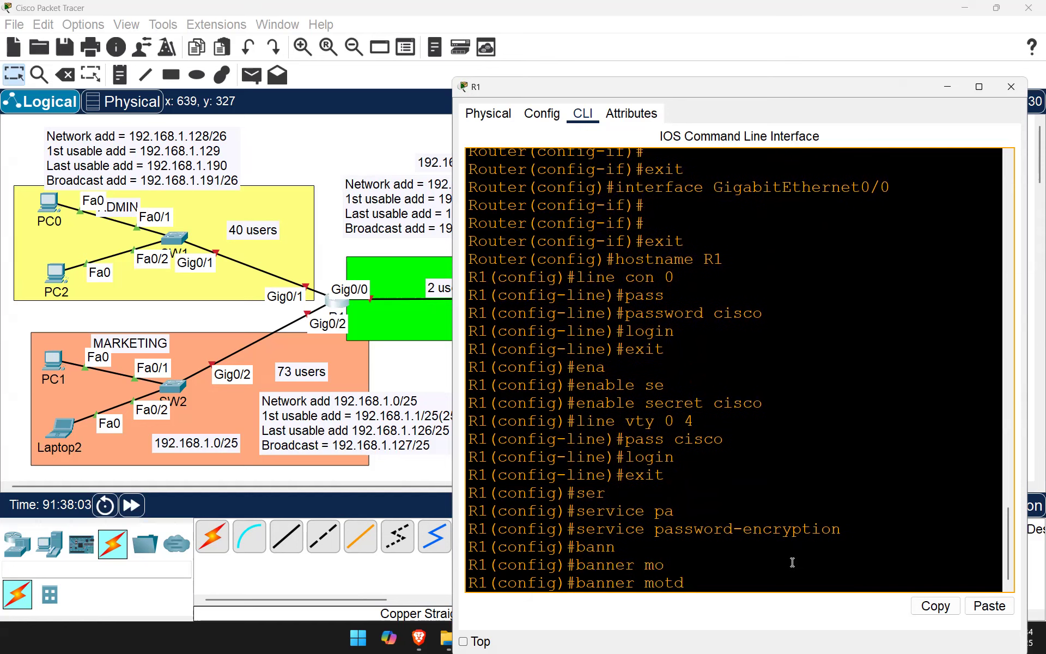
type("#")
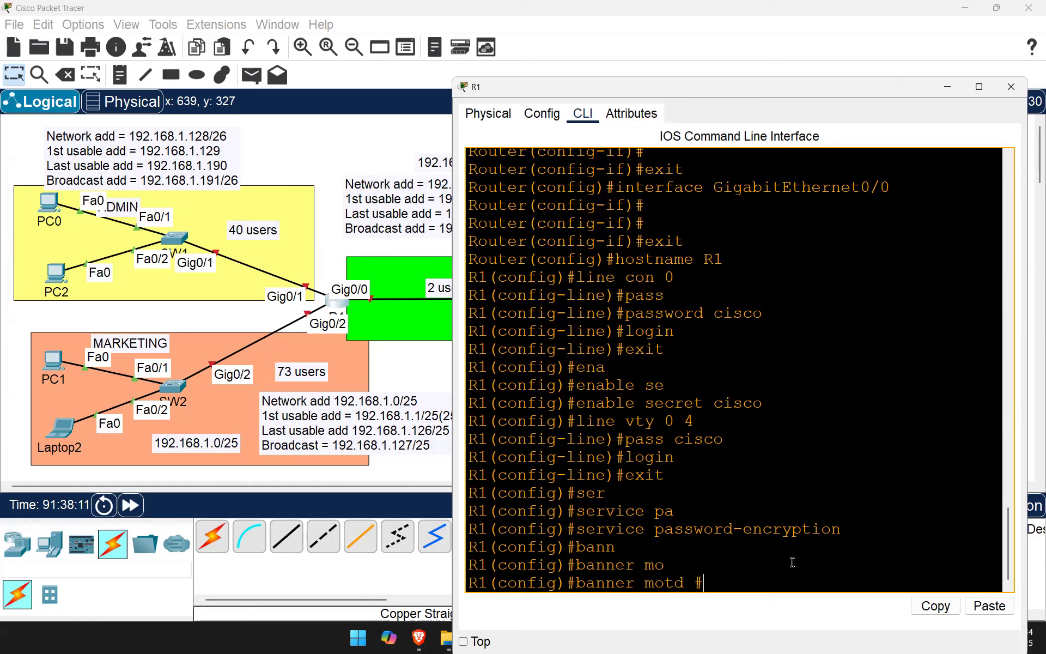
type("Un")
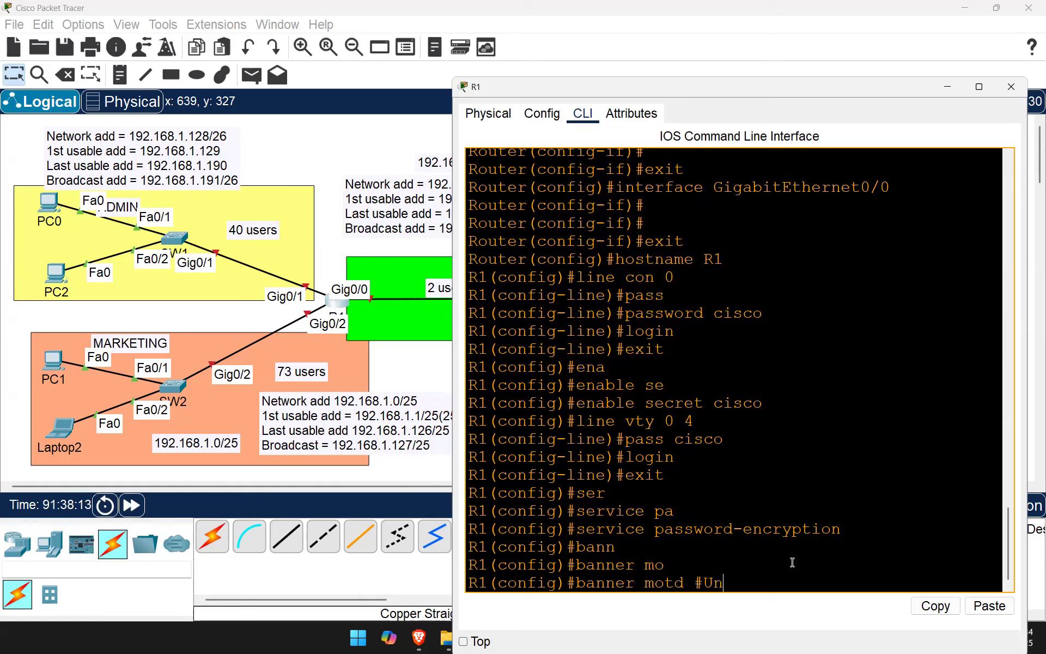
type("authorised Access is ")
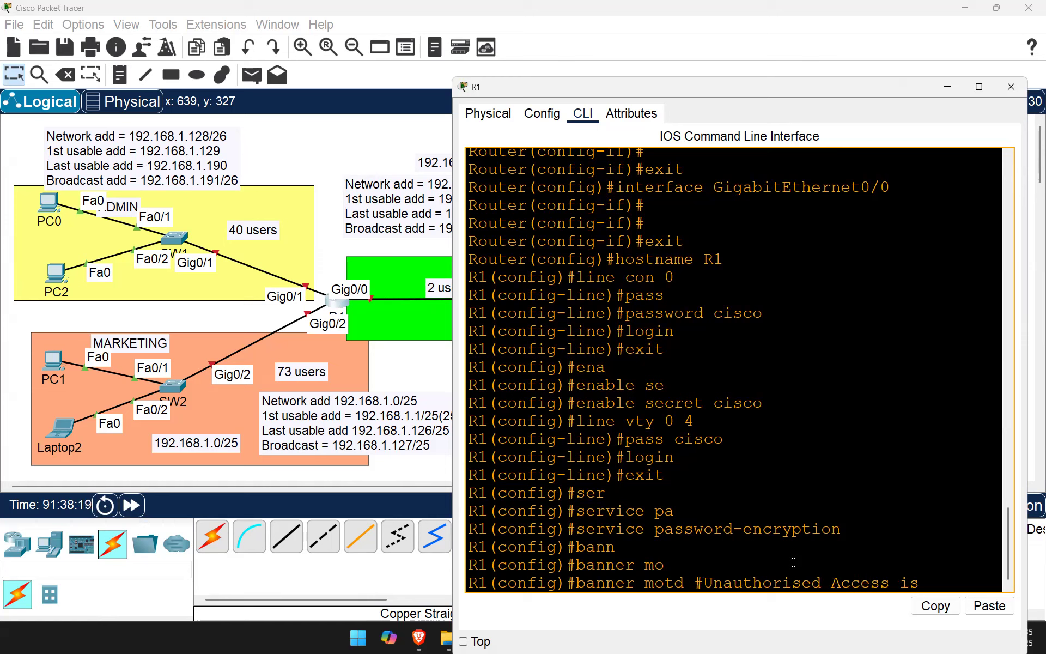
type("Prohibited")
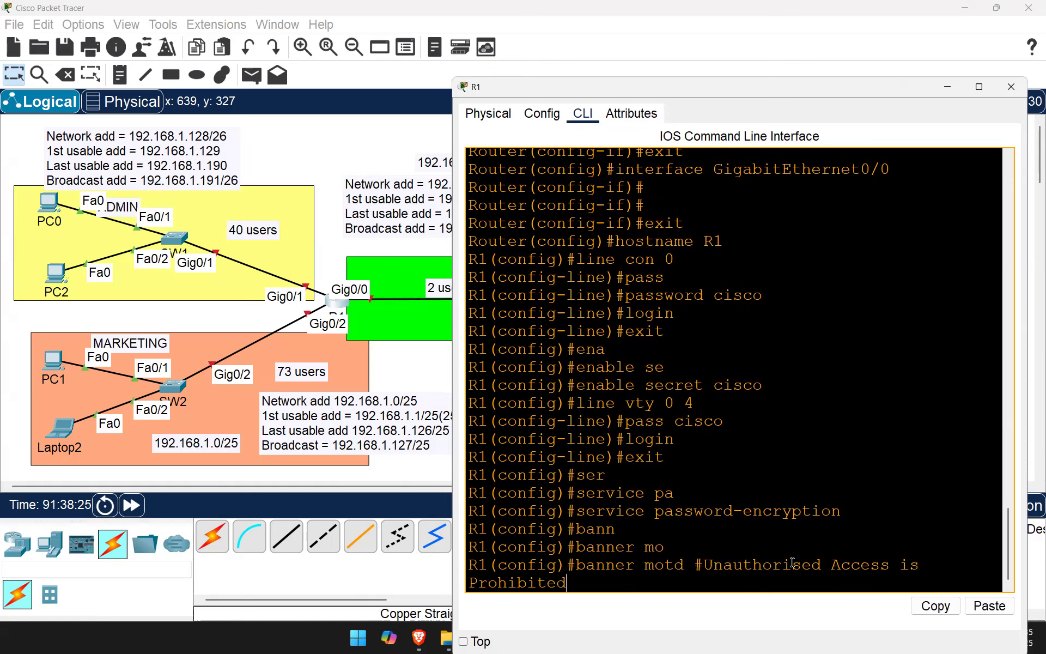
type("#")
key("Return")
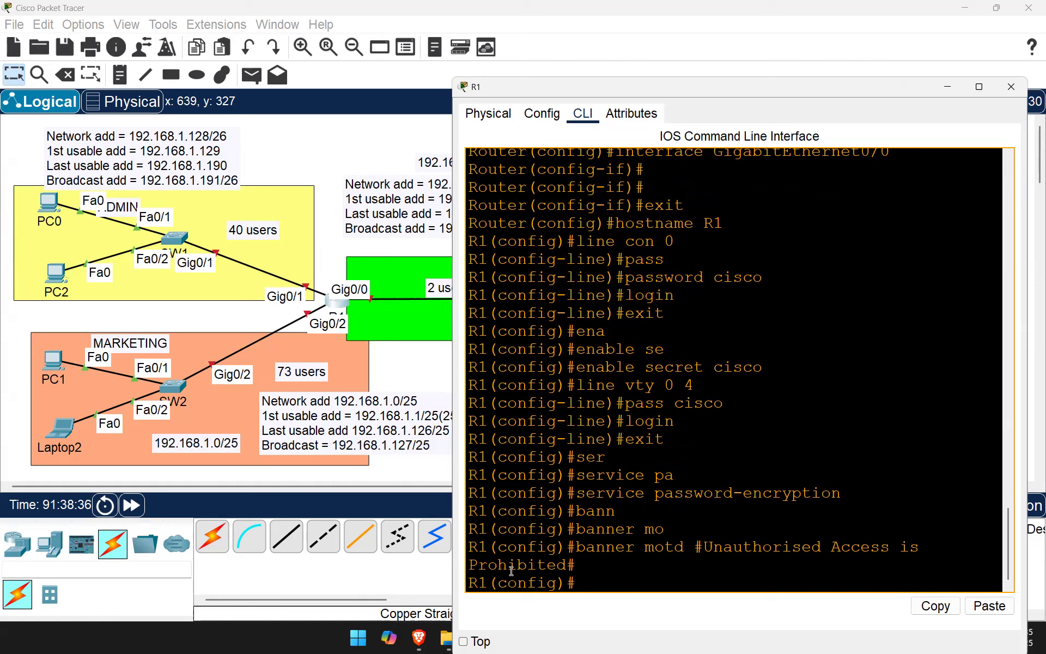
Step: Start a 'do show' command at the config prompt, then clear the line without running it
left_click_drag(576, 583, 497, 582)
left_click(551, 527)
type("do")
key("BackSpace")
key("BackSpace")
type("show")
left_click_drag(490, 583, 557, 582)
key("BackSpace")
key("BackSpace")
key("BackSpace")
key("BackSpace")
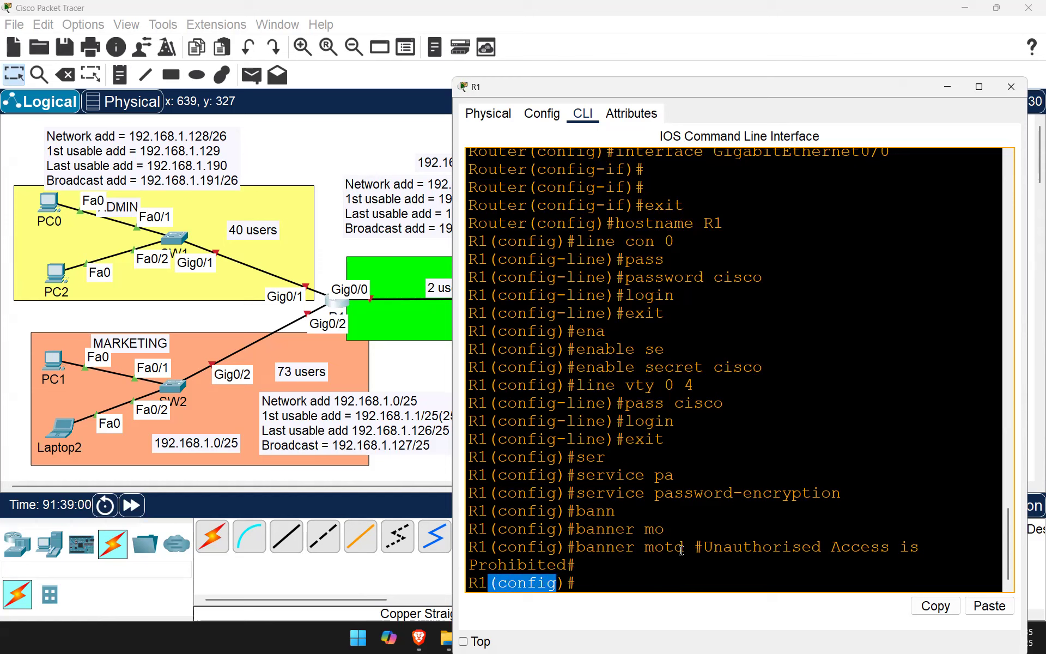
type("do")
key("BackSpace")
key("BackSpace")
Step: Exit config mode, run 'sh ip int brief', and widen the console to read the summary
type("exit")
key("Return")
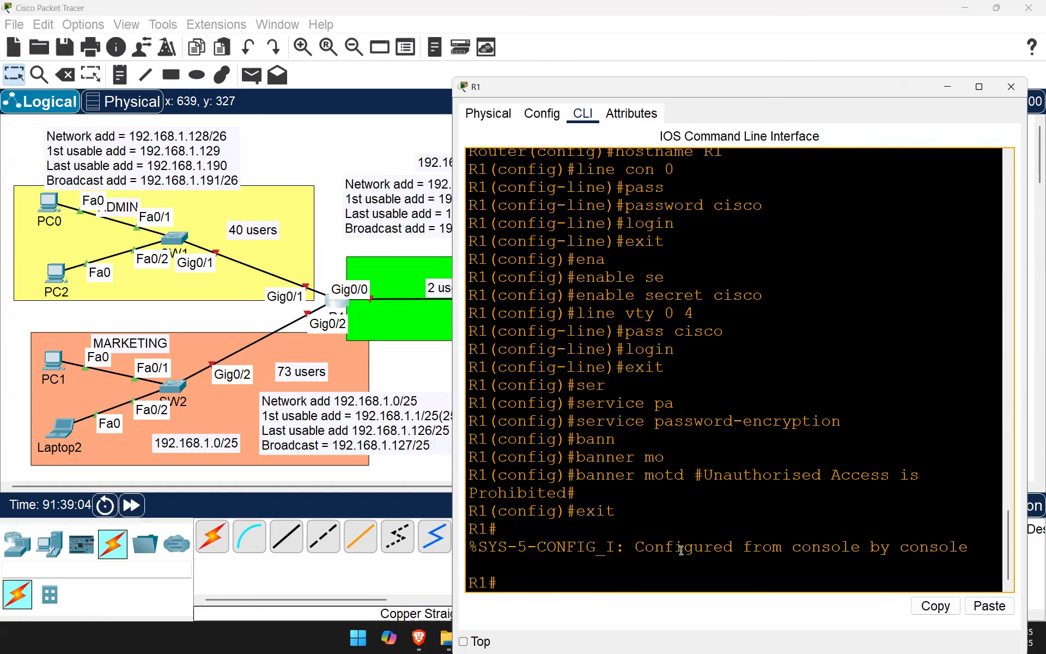
type("sh ip int brief")
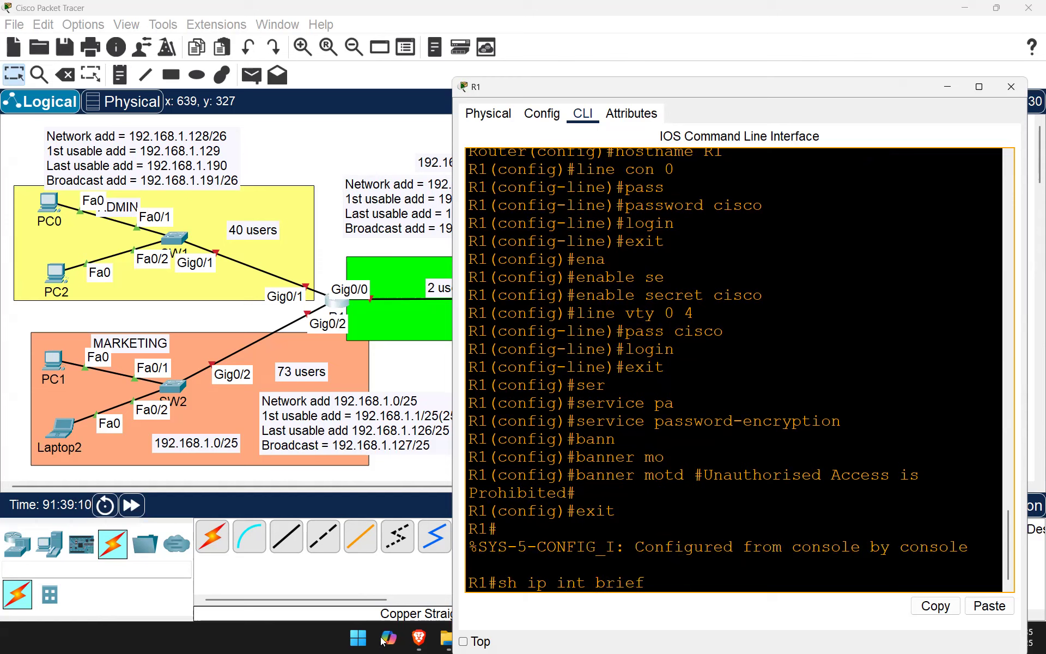
left_click_drag(646, 583, 489, 583)
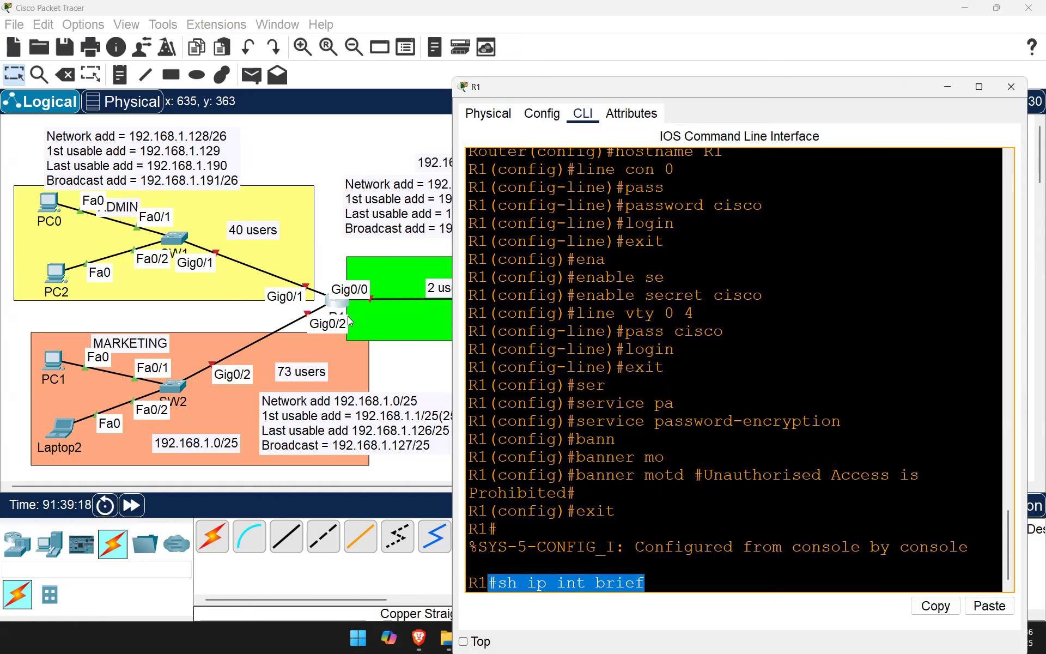
key("Return")
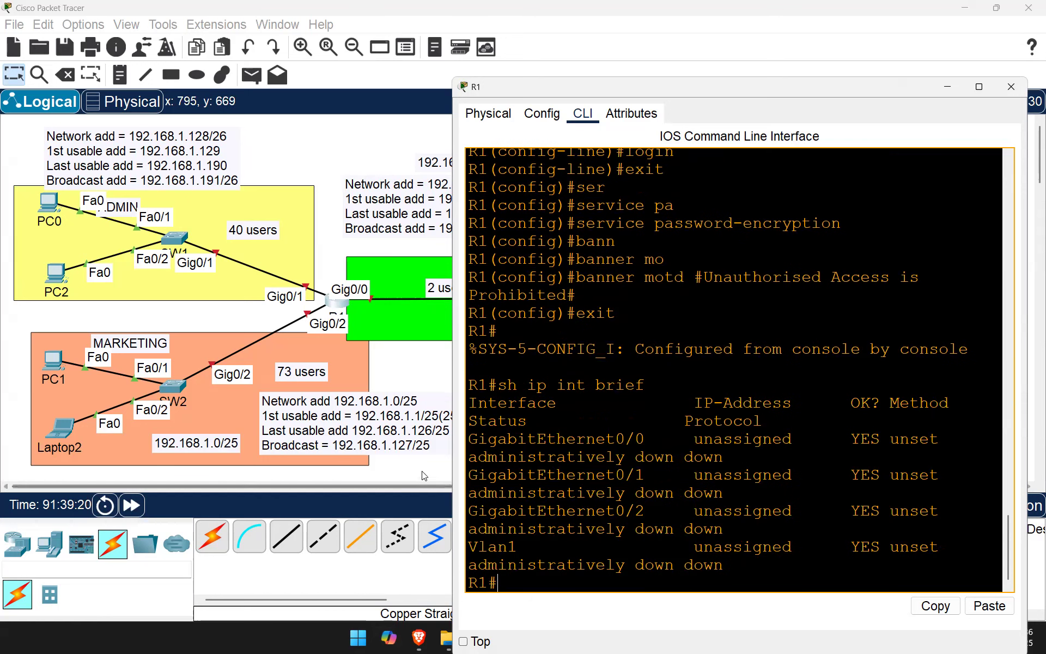
left_click_drag(448, 401, 937, 509)
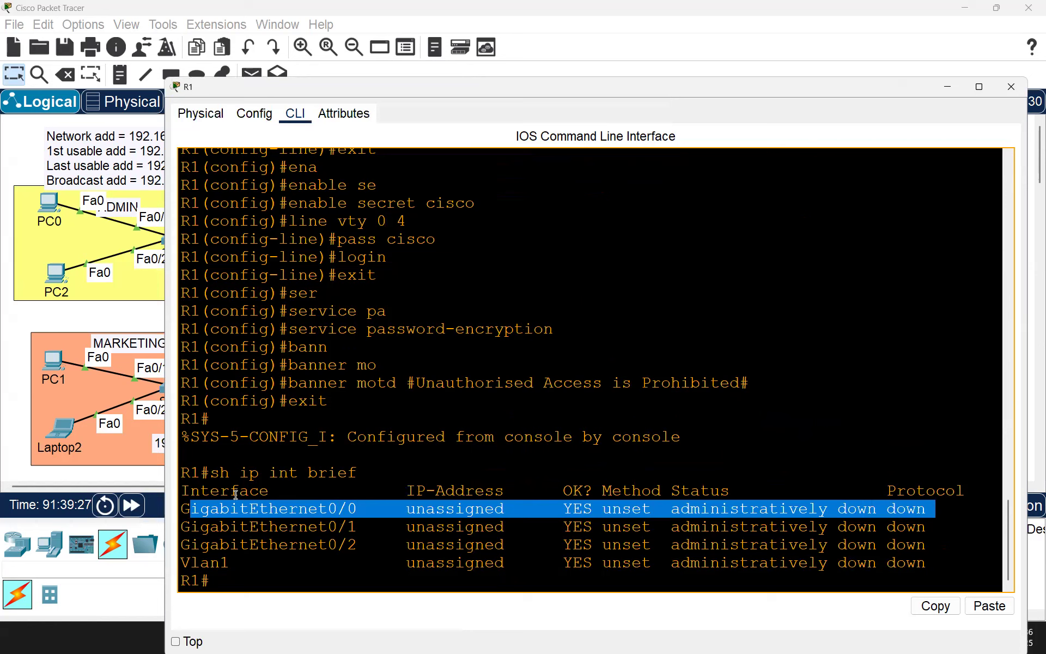
left_click_drag(304, 527, 397, 545)
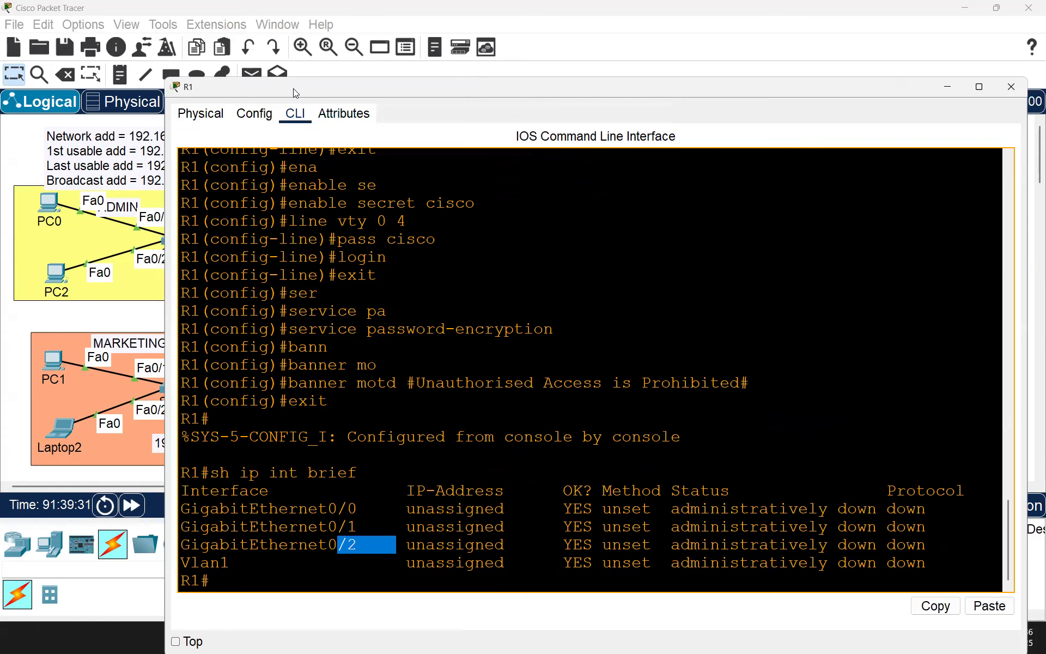
left_click_drag(293, 88, 675, 132)
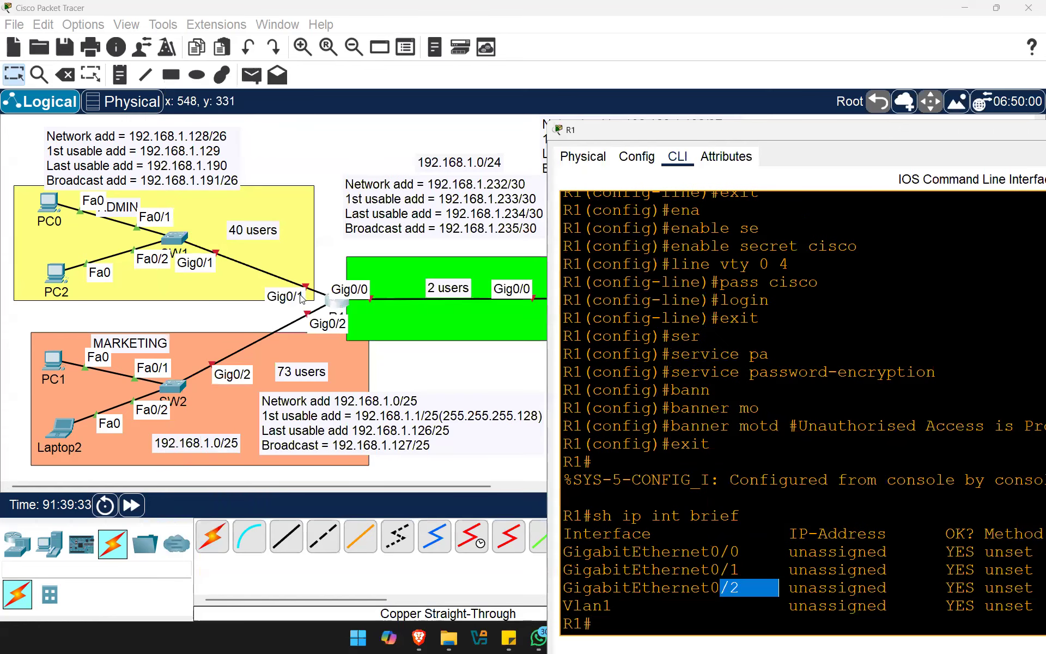
Step: Move the ADMIN label up beside Fa0/1 and return to R1's CLI at a fresh R1# prompt
left_click(140, 208)
left_click_drag(140, 207, 217, 199)
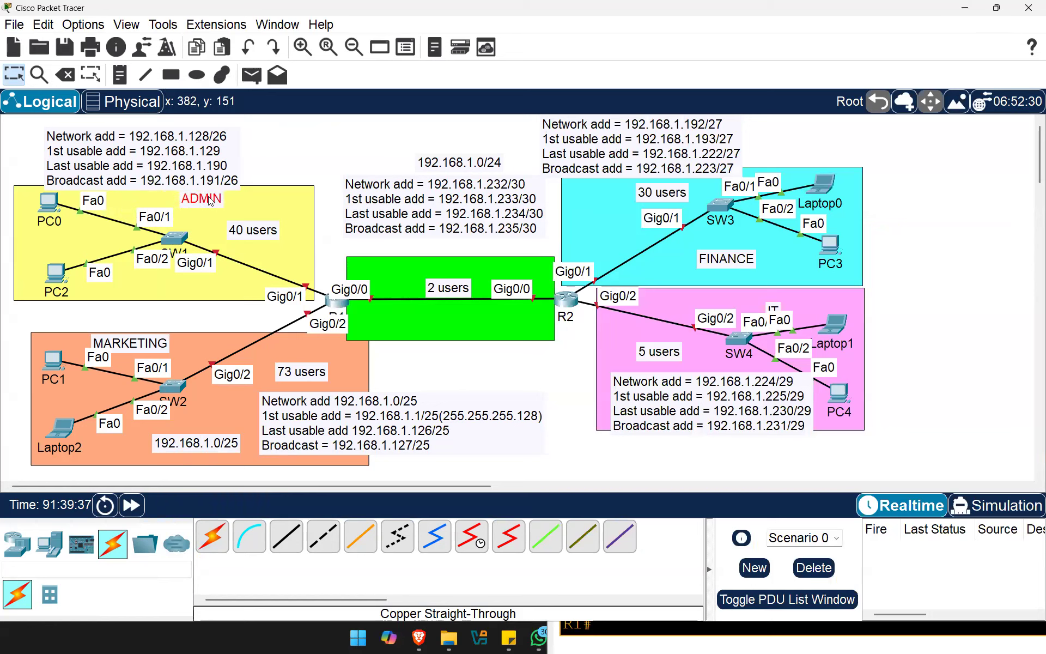
left_click(336, 308)
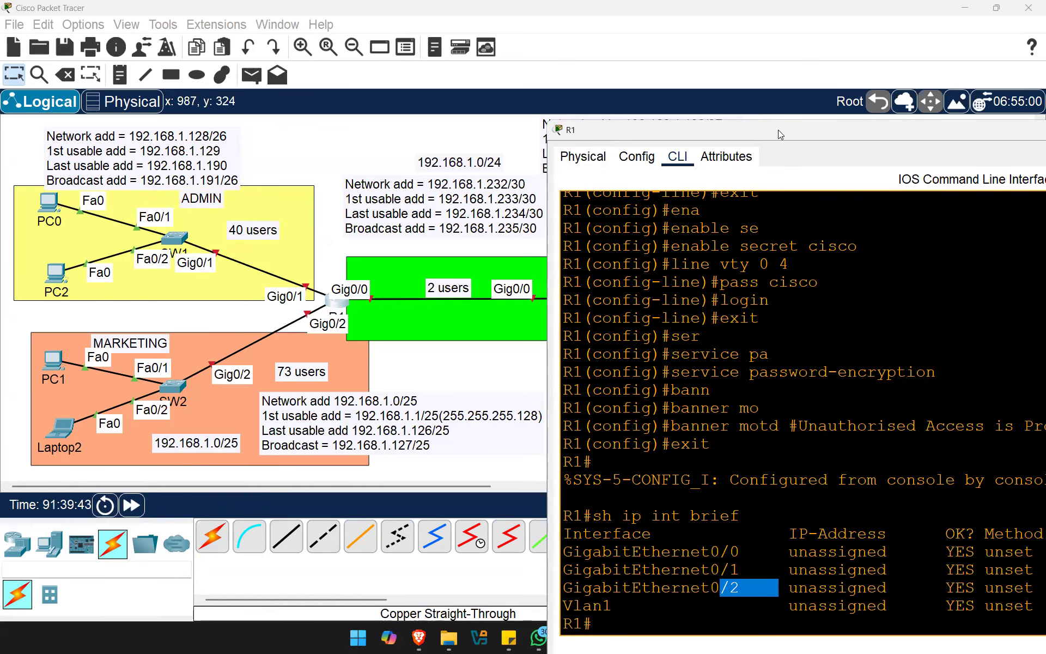
left_click(650, 252)
key("Return")
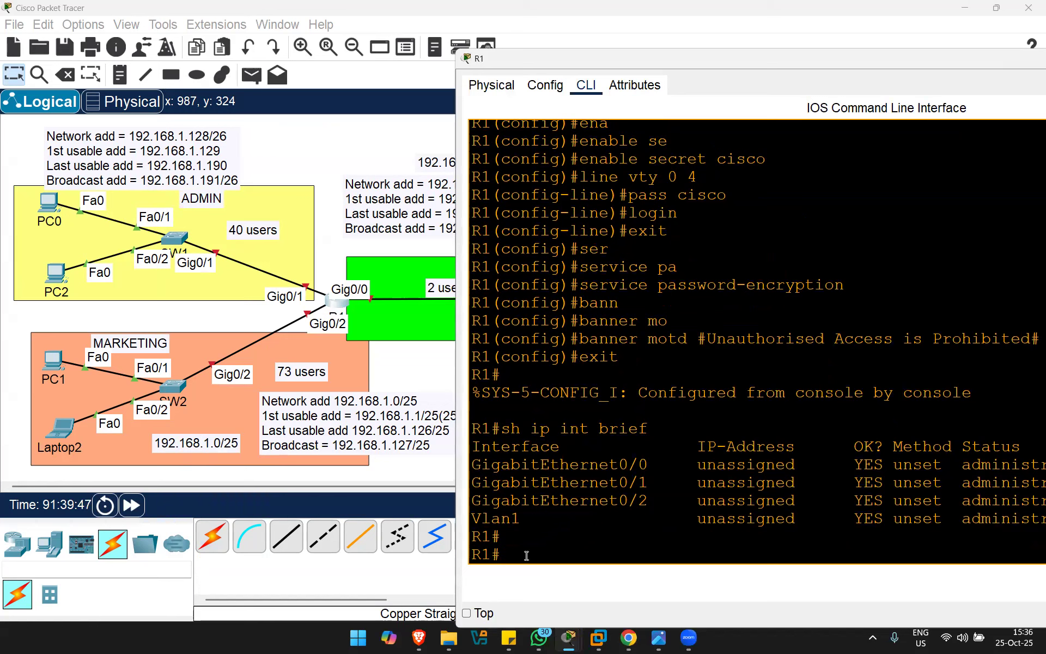
left_click_drag(501, 556, 470, 551)
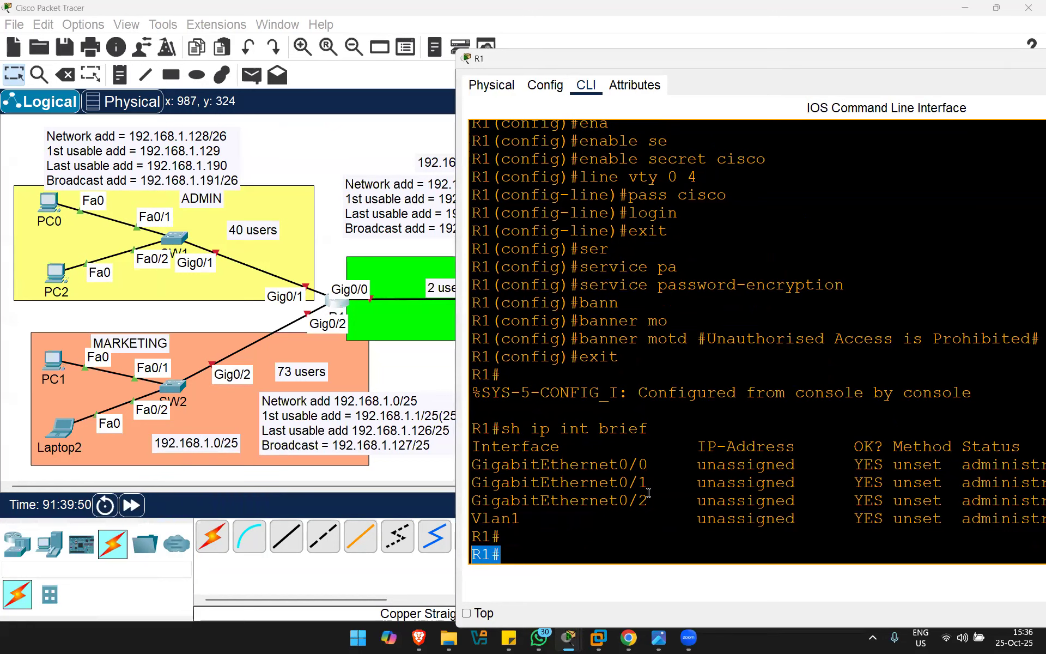
Step: Enter conf t and run 'do sh ip route', revealing no routes and no gateway of last resort
type("conf t")
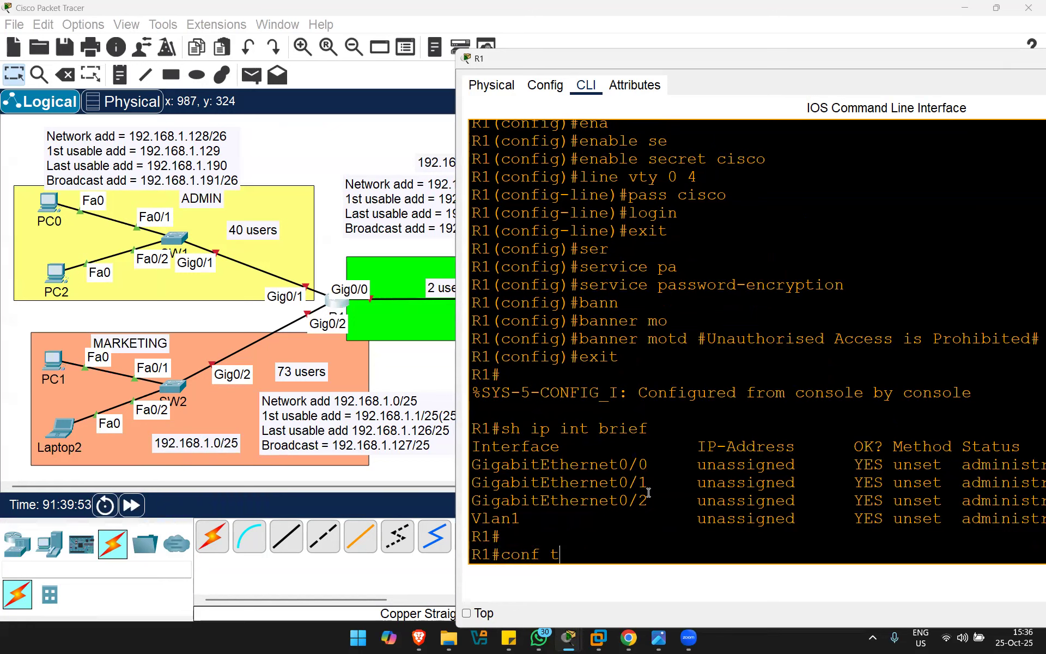
key("Return")
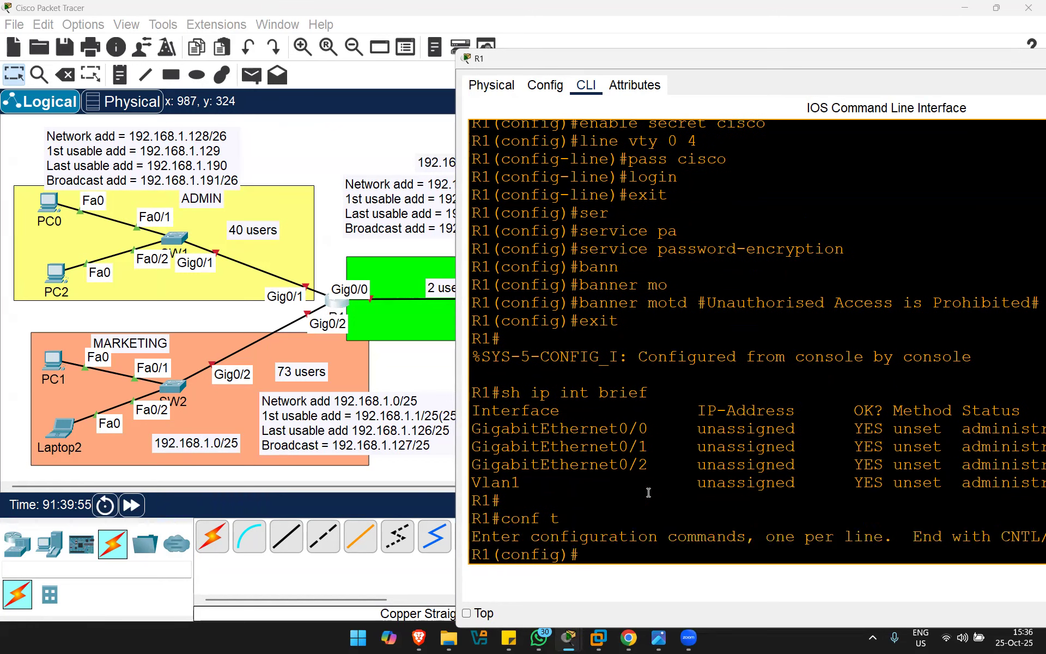
type("int")
left_click_drag(481, 446, 650, 446)
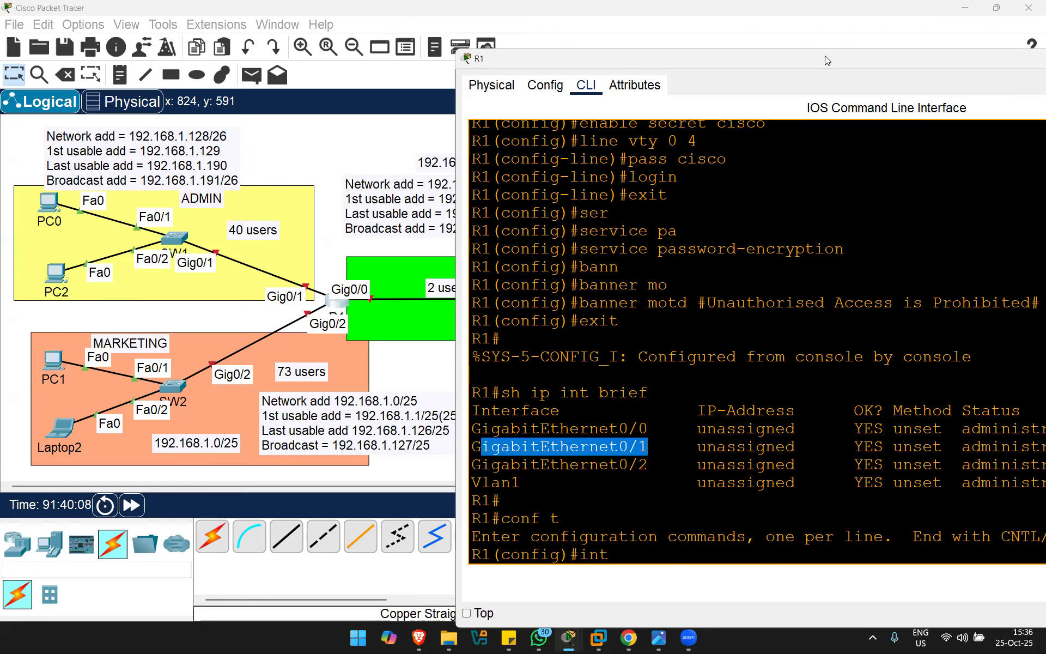
left_click_drag(825, 55, 672, 72)
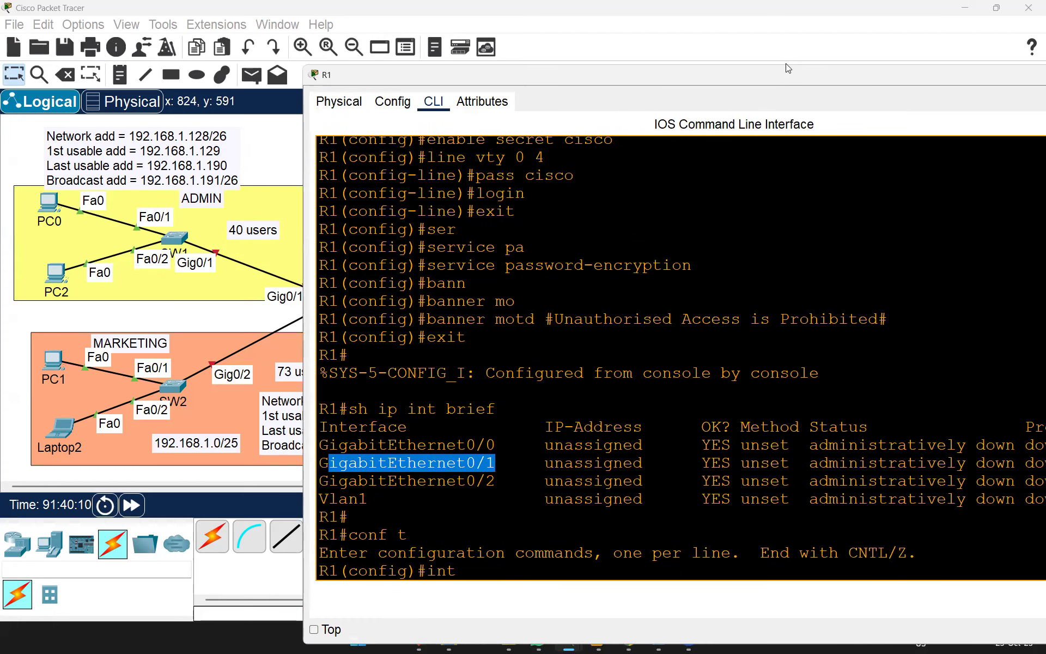
left_click(705, 218)
key("BackSpace")
key("BackSpace")
key("BackSpace")
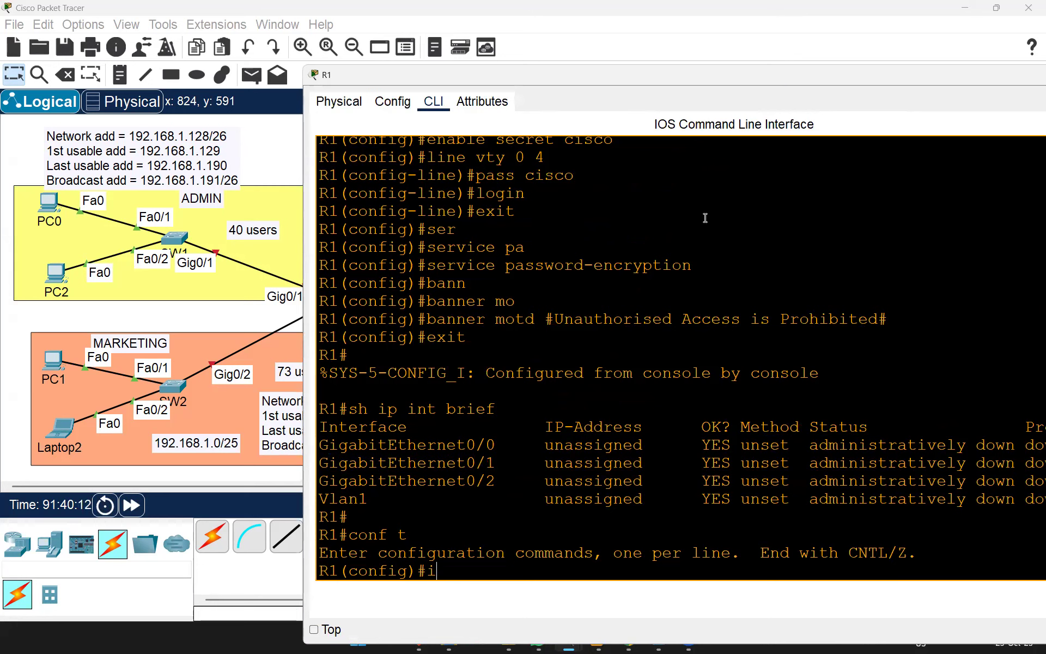
type("do sh ip route")
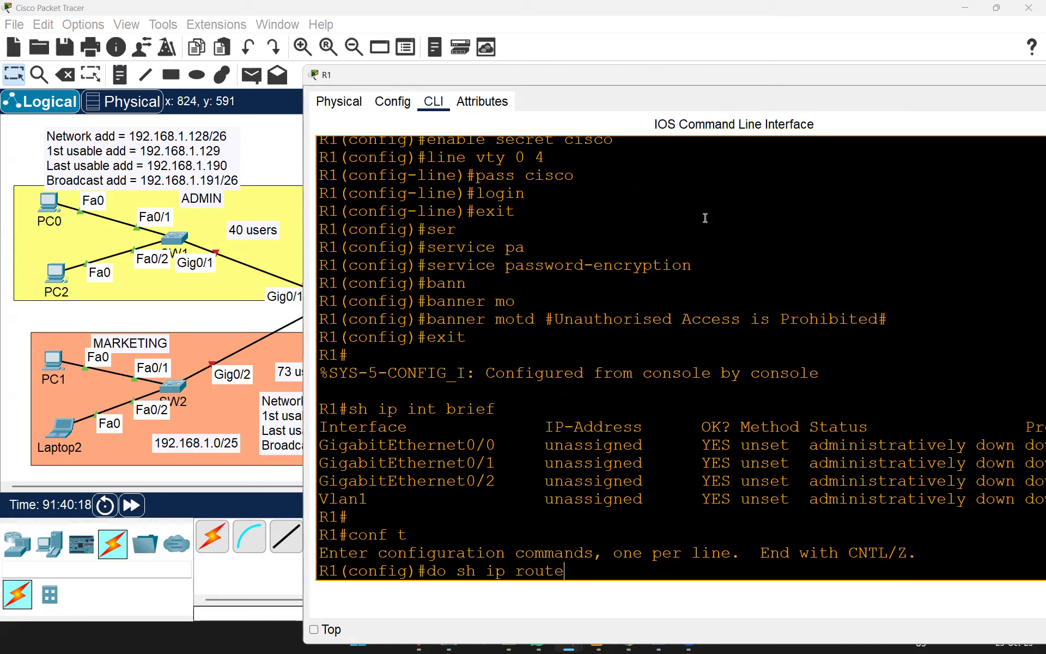
left_click_drag(578, 569, 322, 570)
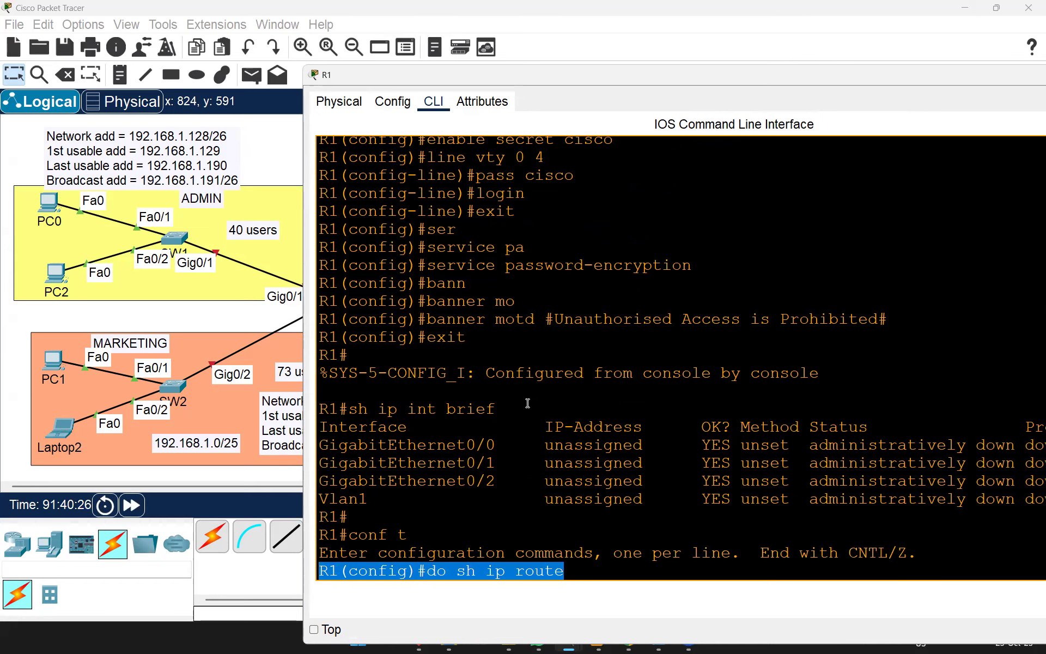
key("Return")
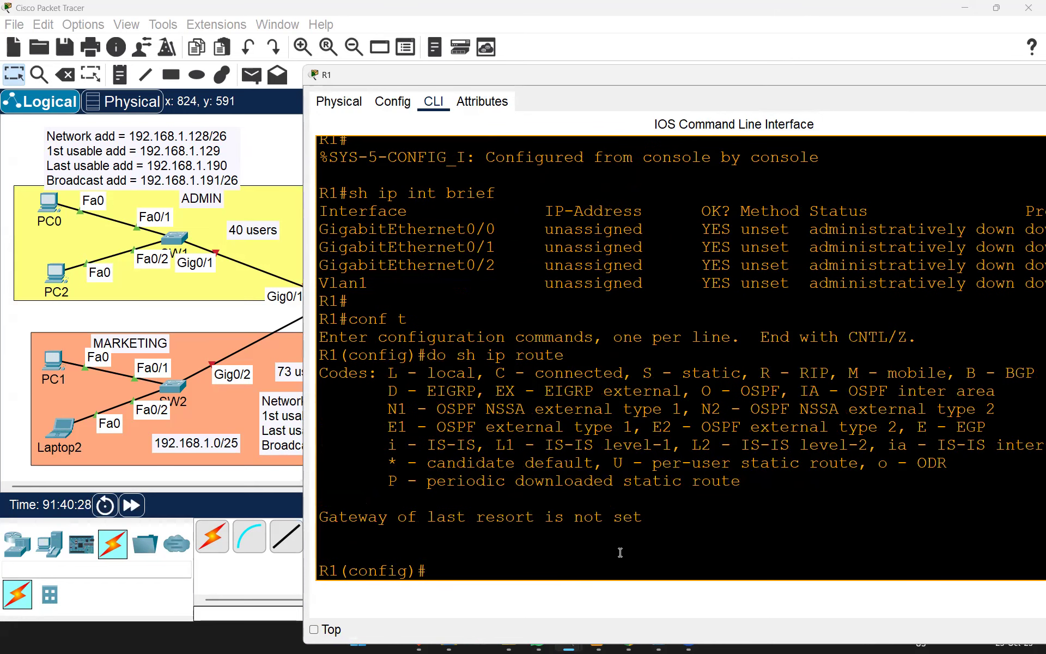
left_click_drag(328, 518, 662, 538)
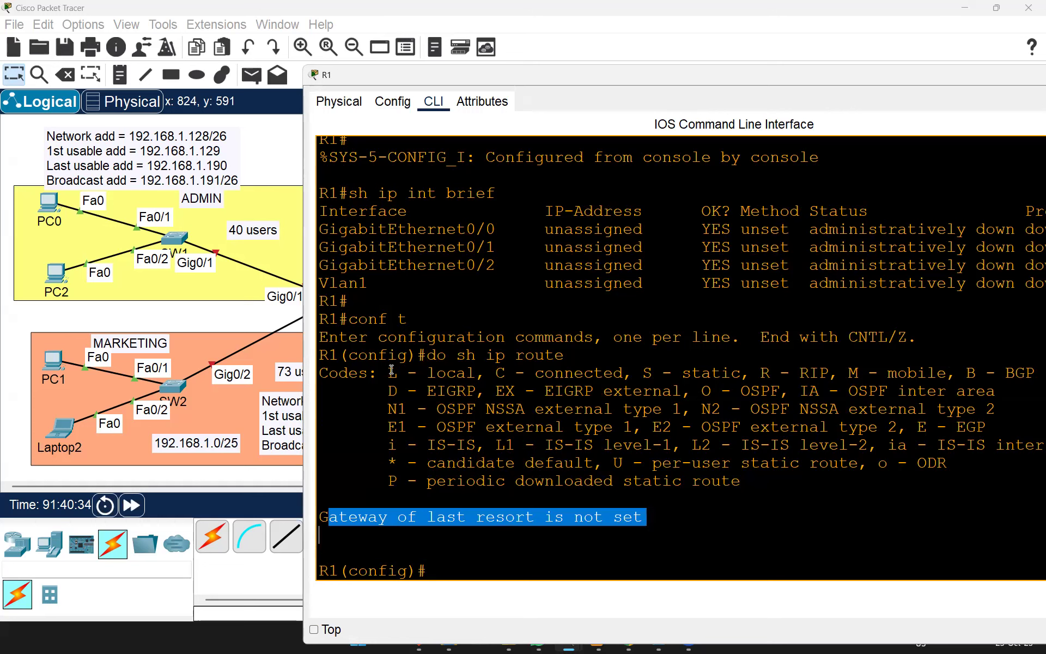
left_click_drag(326, 376, 403, 546)
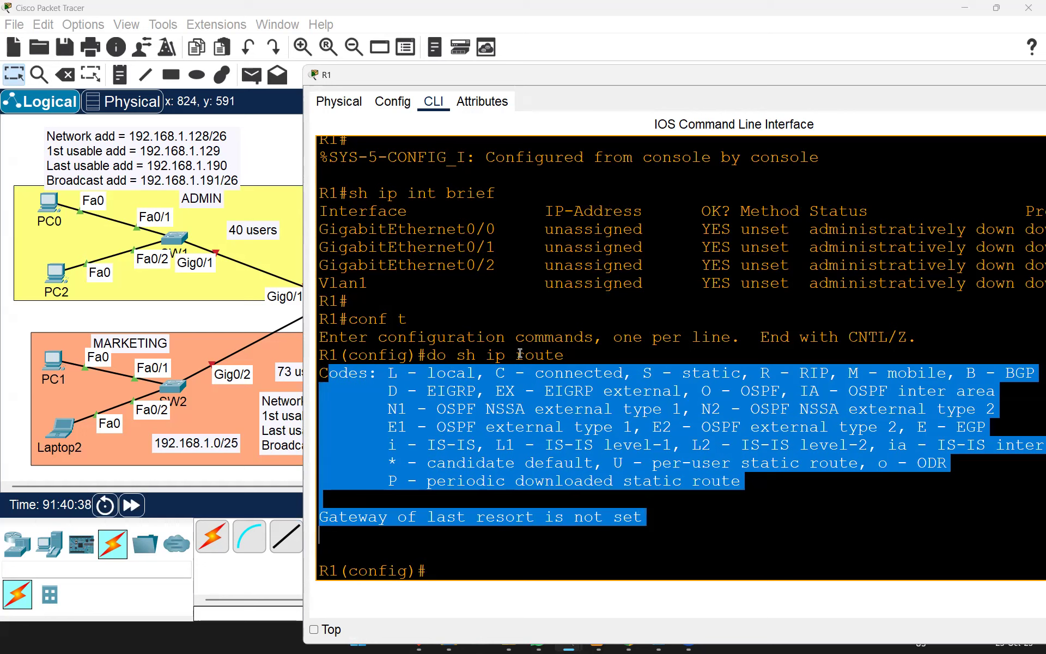
left_click(526, 389)
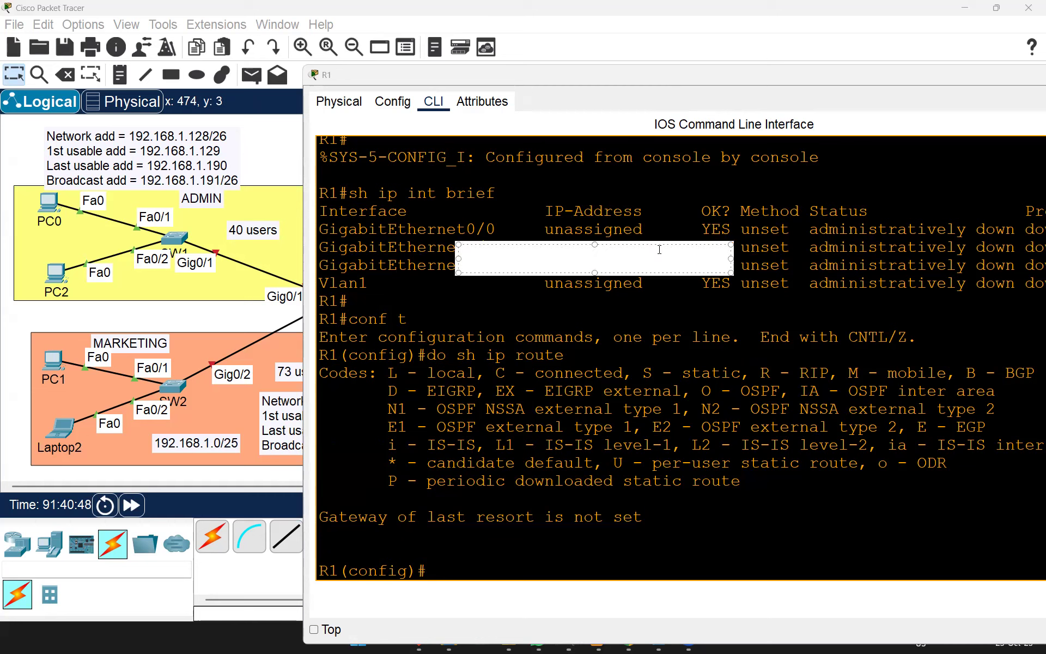
Step: Write 'Routing Table' and 'Learn about routes' in the red note, separated by a blank line
type("Routing Table")
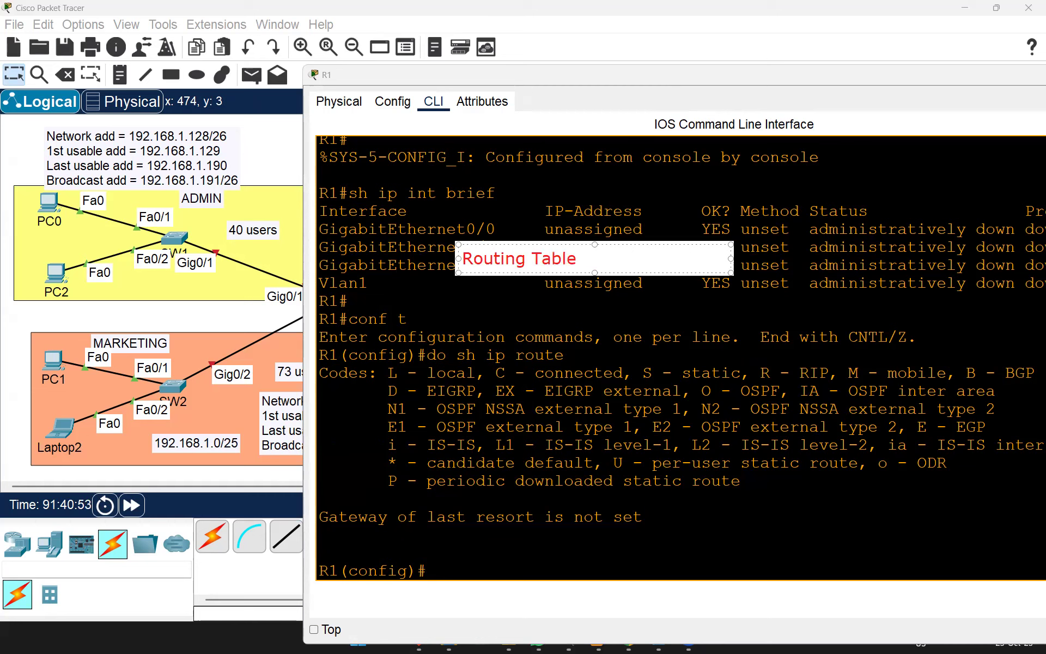
key("Return")
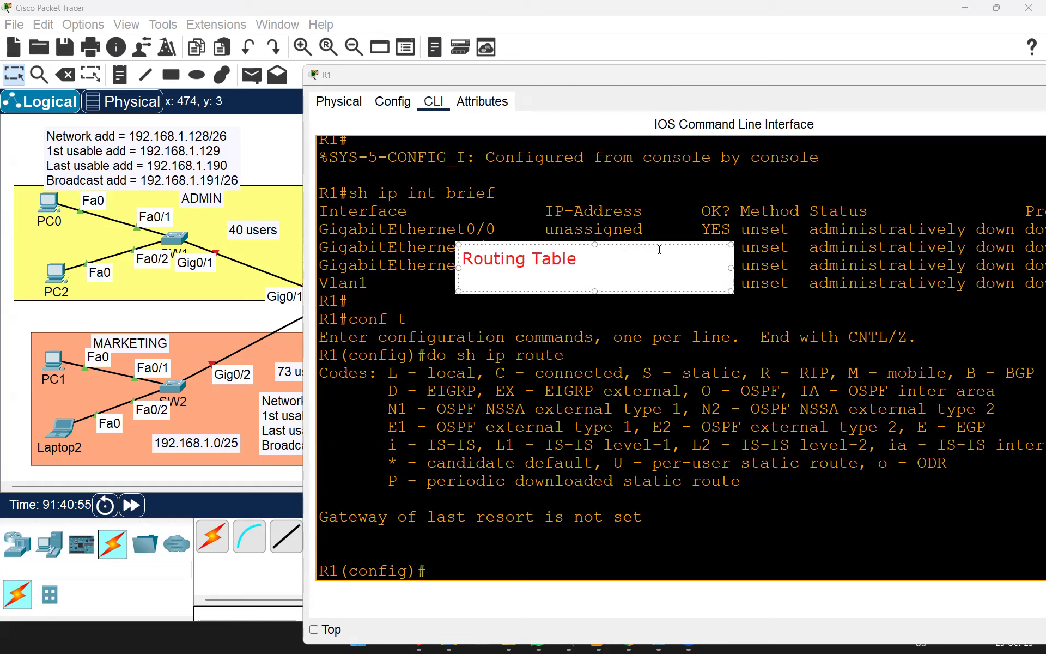
key("Return")
type("L")
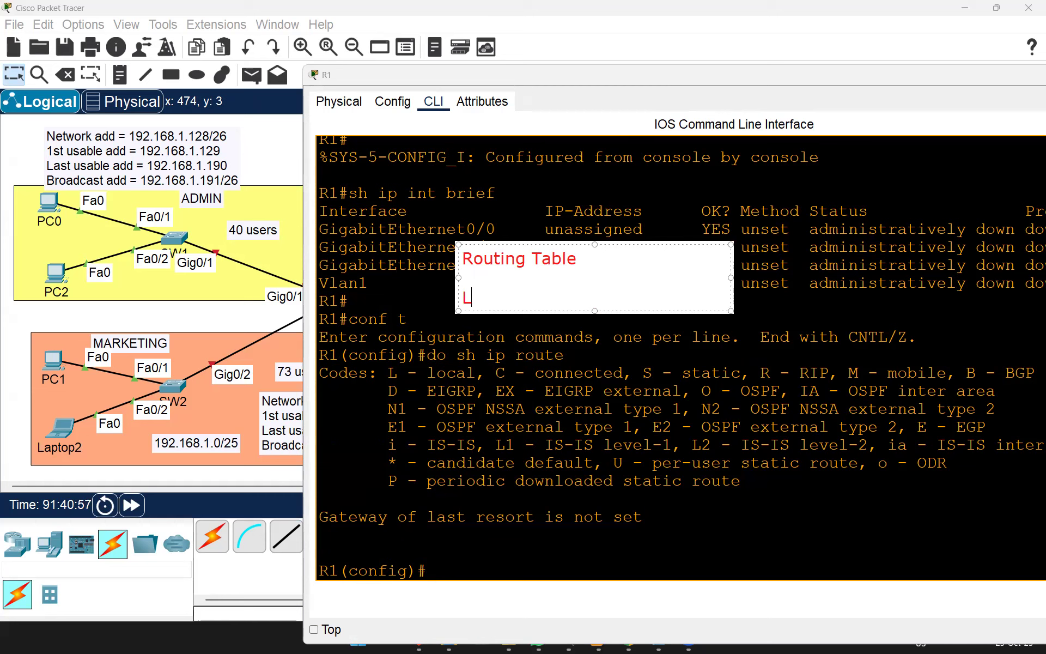
type("earn about routes")
key("Return")
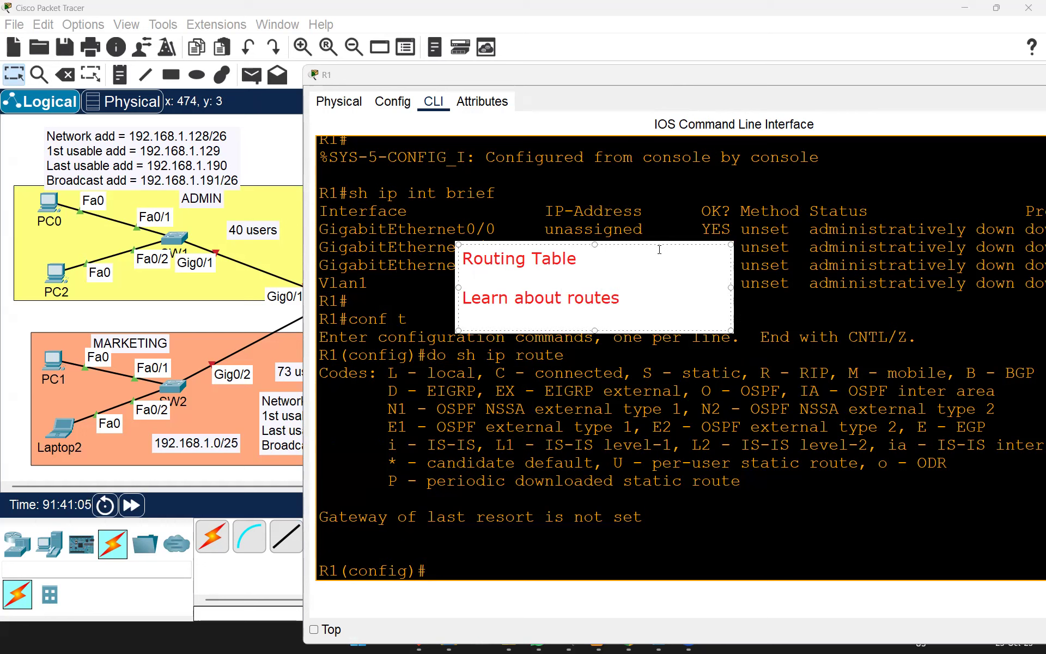
key("Return")
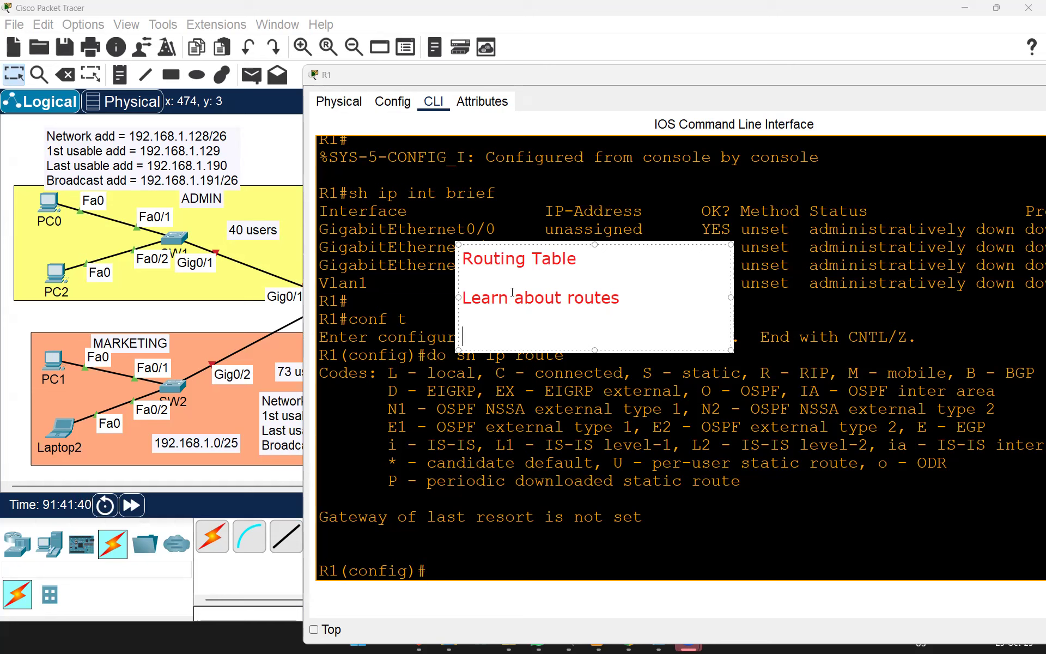
Step: Add 'Dynamically' and 'Statically' lines beneath 'Learn about routes' in the note
left_click_drag(621, 298, 443, 289)
left_click(487, 324)
type("Dynamically")
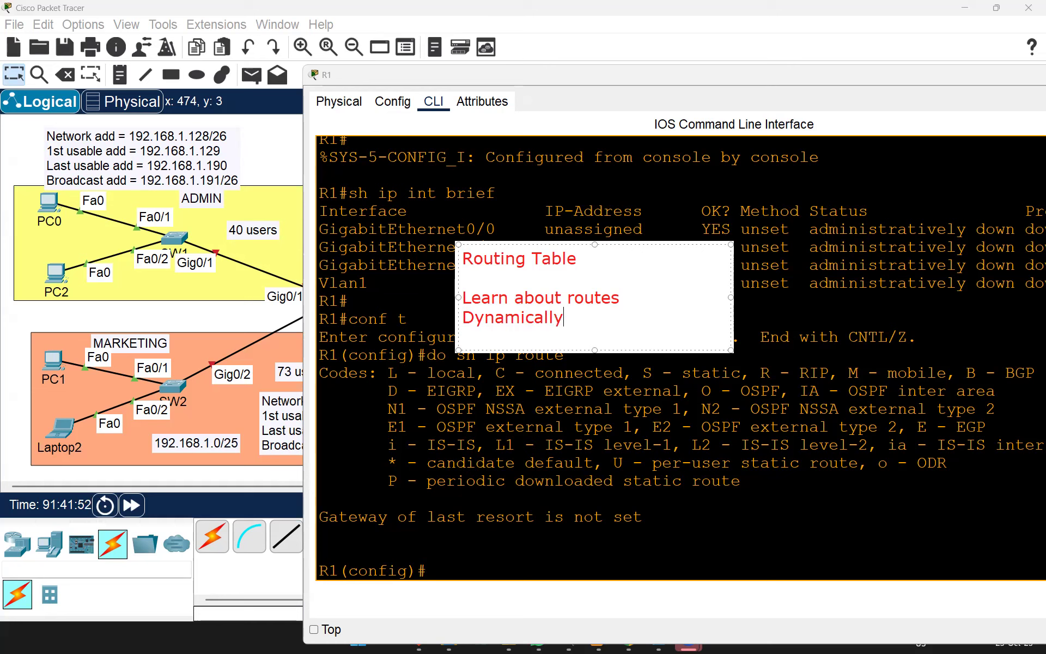
key("Return")
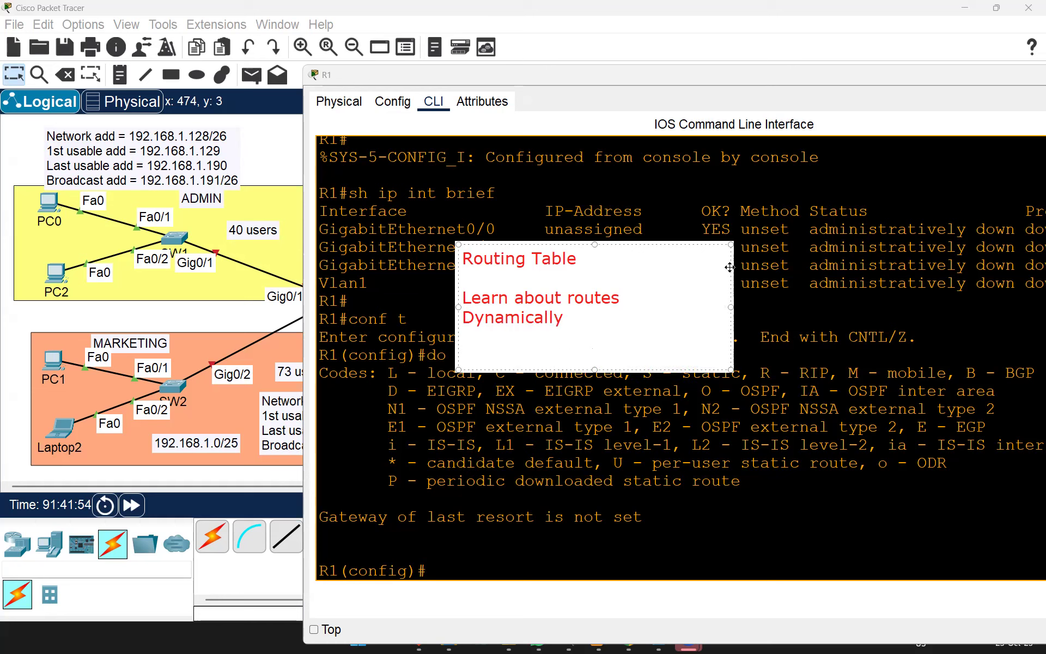
type("Statically")
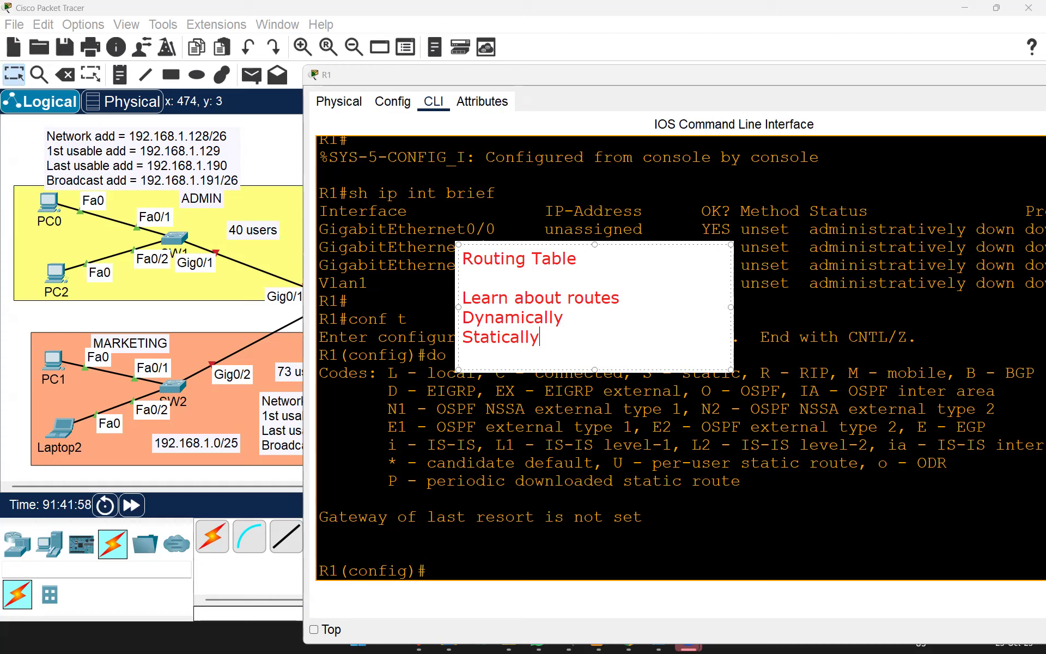
key("Return")
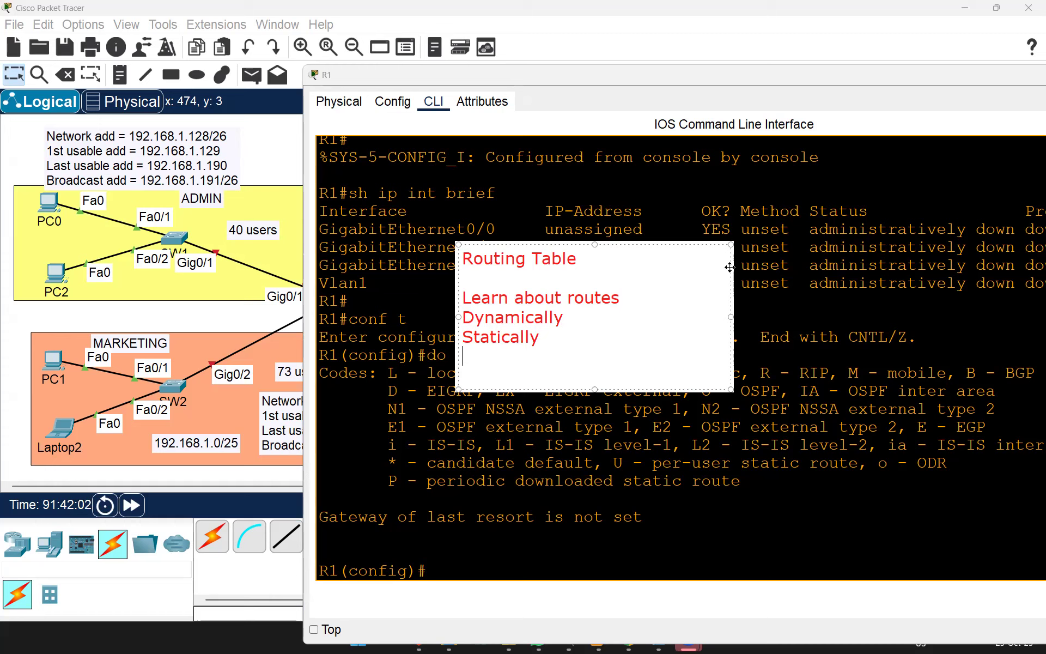
Step: Add the 'Connected > Routing protocols e.g OSPF, EIGRP, IS-IS, RIP' line and widen the note to fit it
type("Connected")
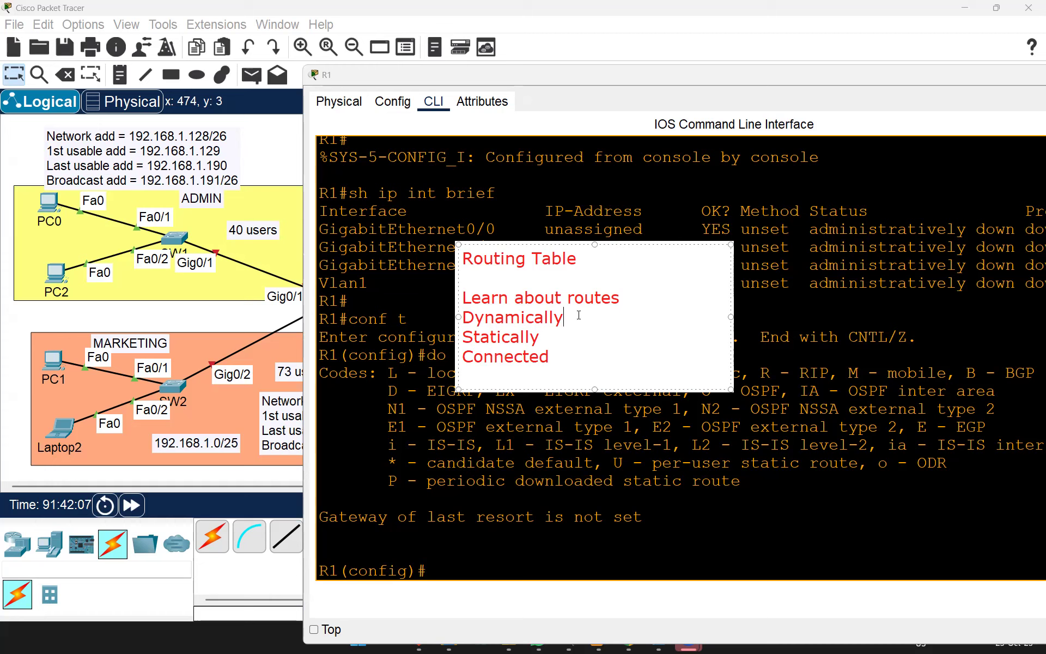
type(" > Routing protocols")
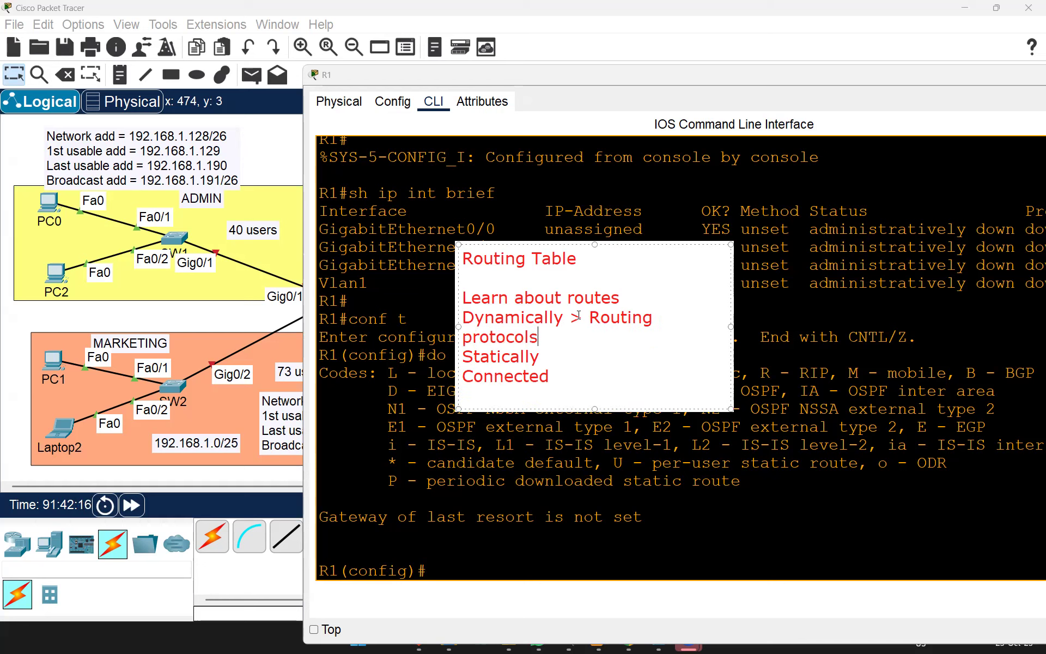
type(" e.g OSPF")
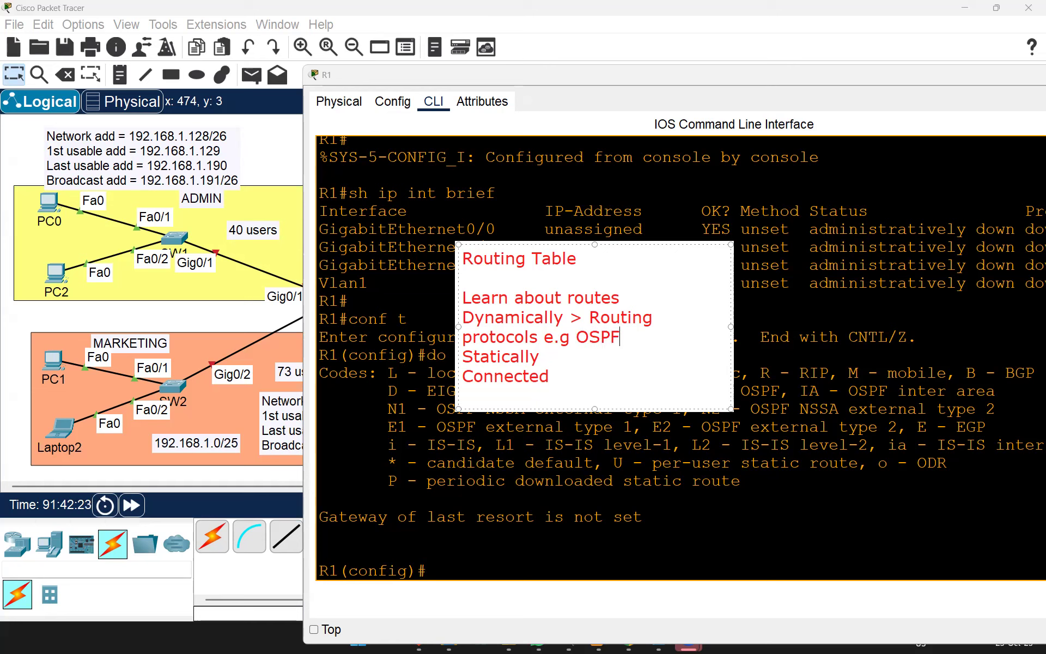
type(", EIGRP, IS-IS,")
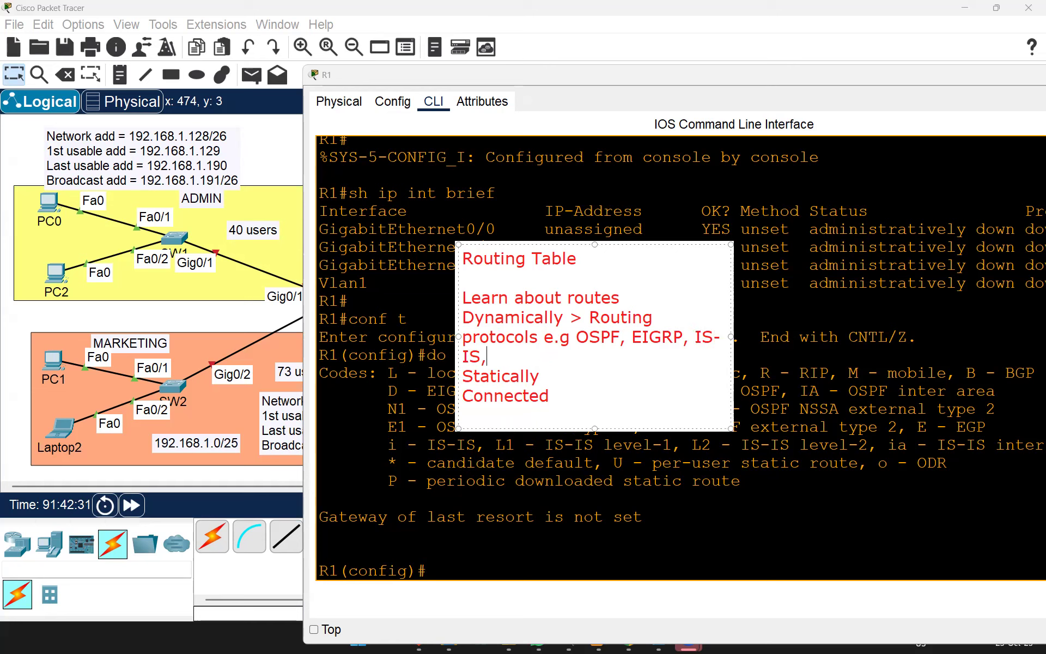
type(" RIP")
left_click_drag(730, 338, 976, 327)
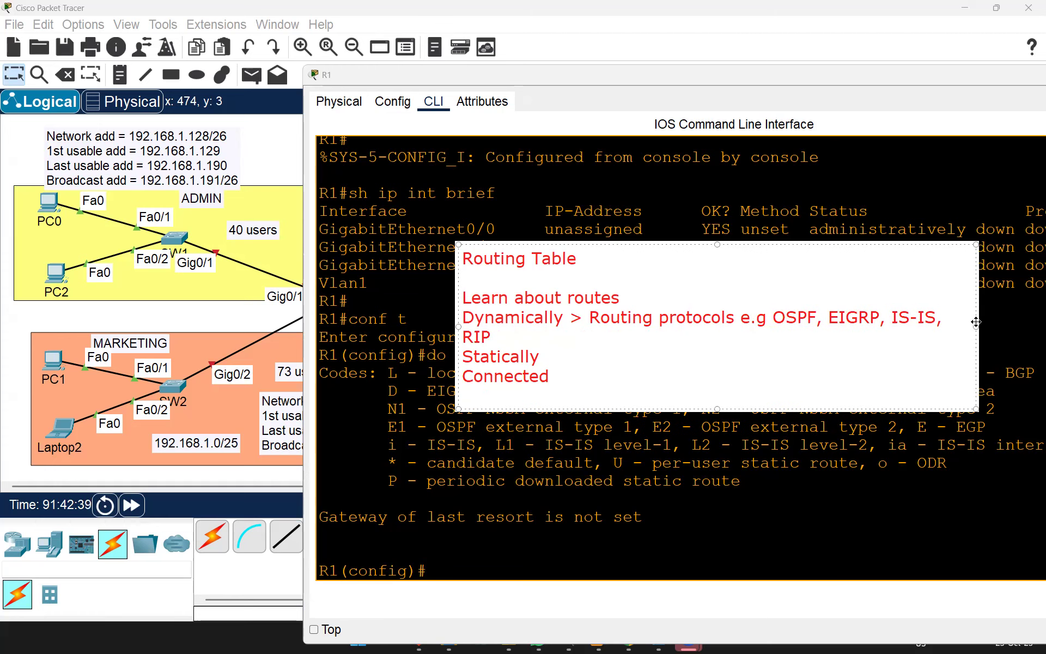
left_click_drag(981, 325, 1025, 322)
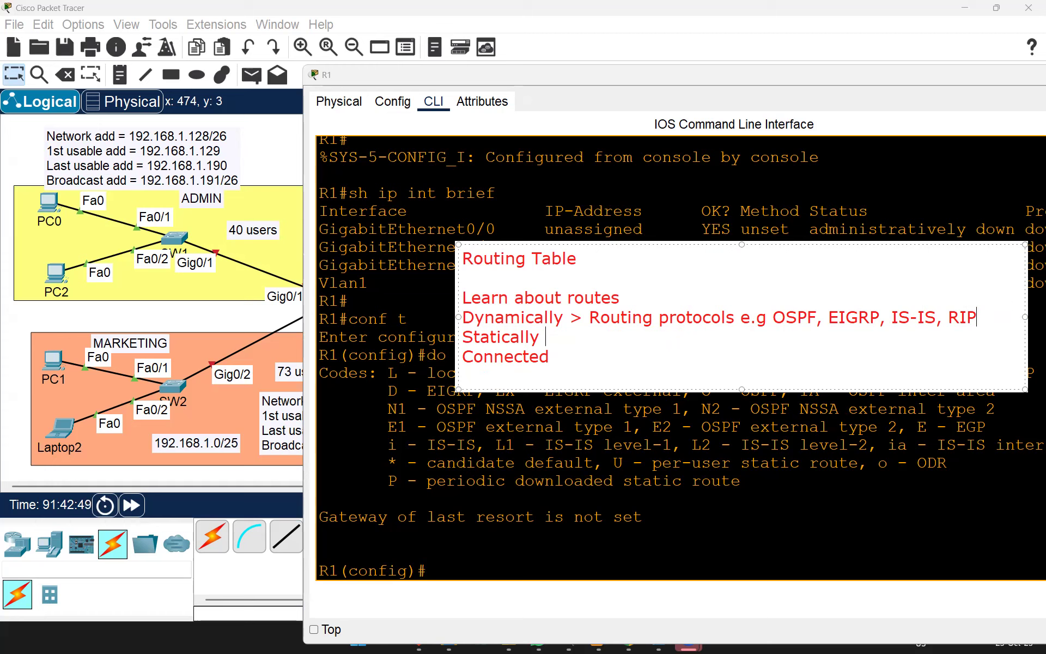
left_click(545, 337)
Step: Explain Statically as 'Manually configure a static route' and Connected as 'they are connected to those networks'
type("> Manually")
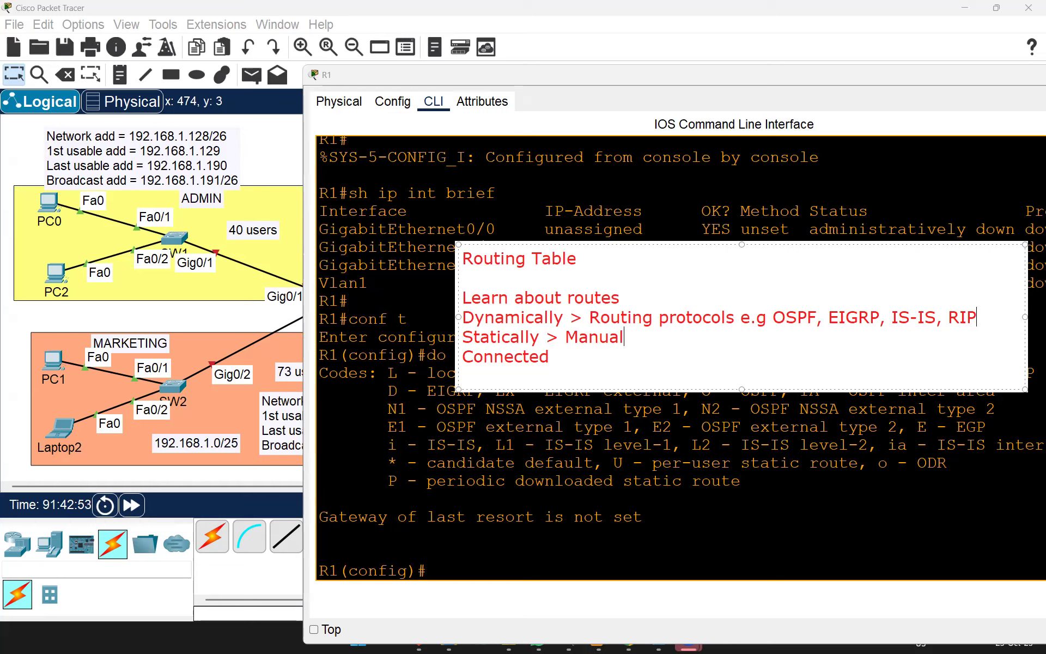
type("nfigure a ")
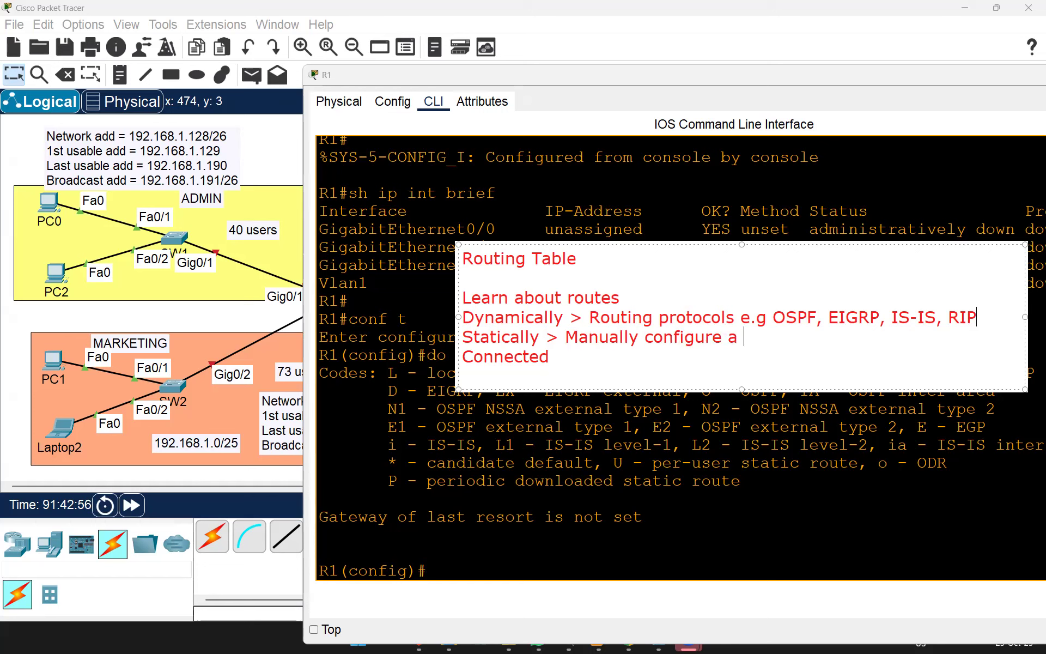
type("static route")
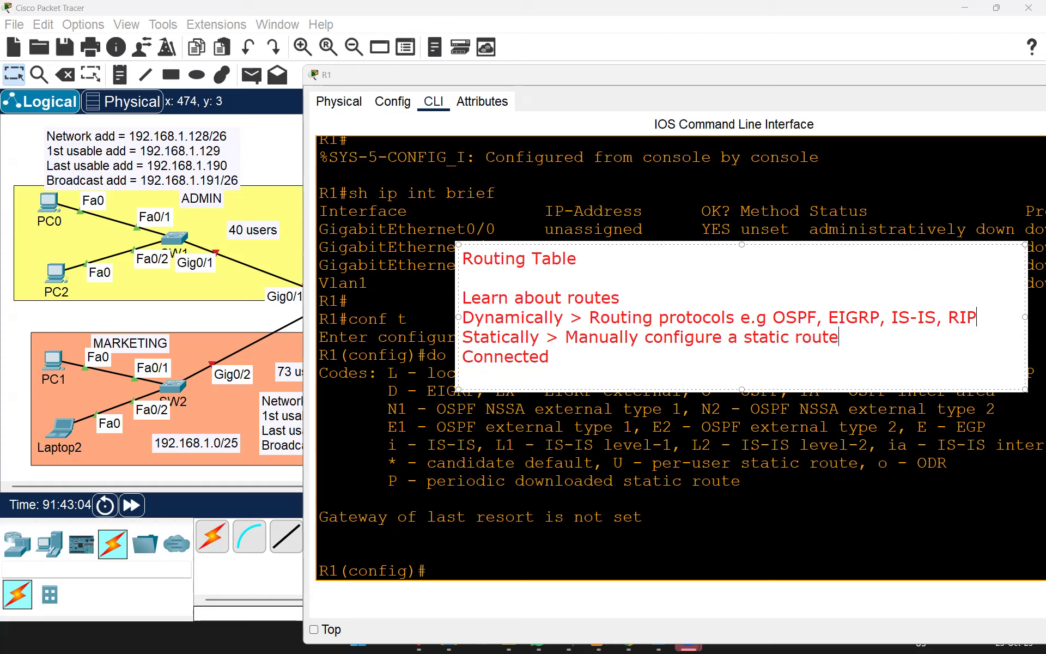
left_click_drag(849, 336, 506, 331)
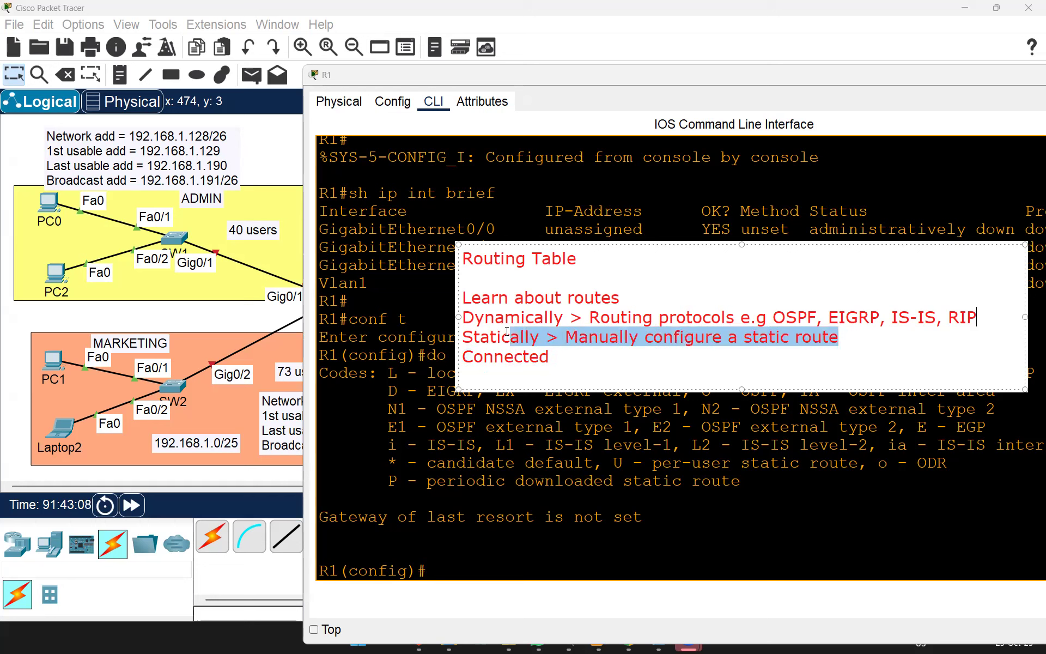
left_click(554, 357)
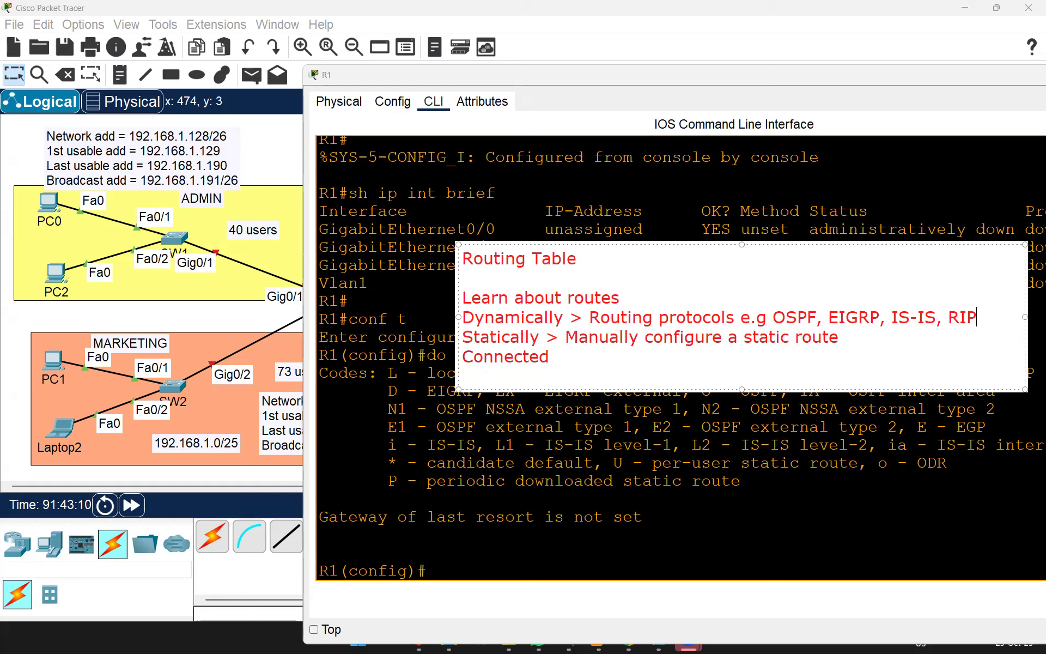
type("> ")
type("they are")
type(" connec")
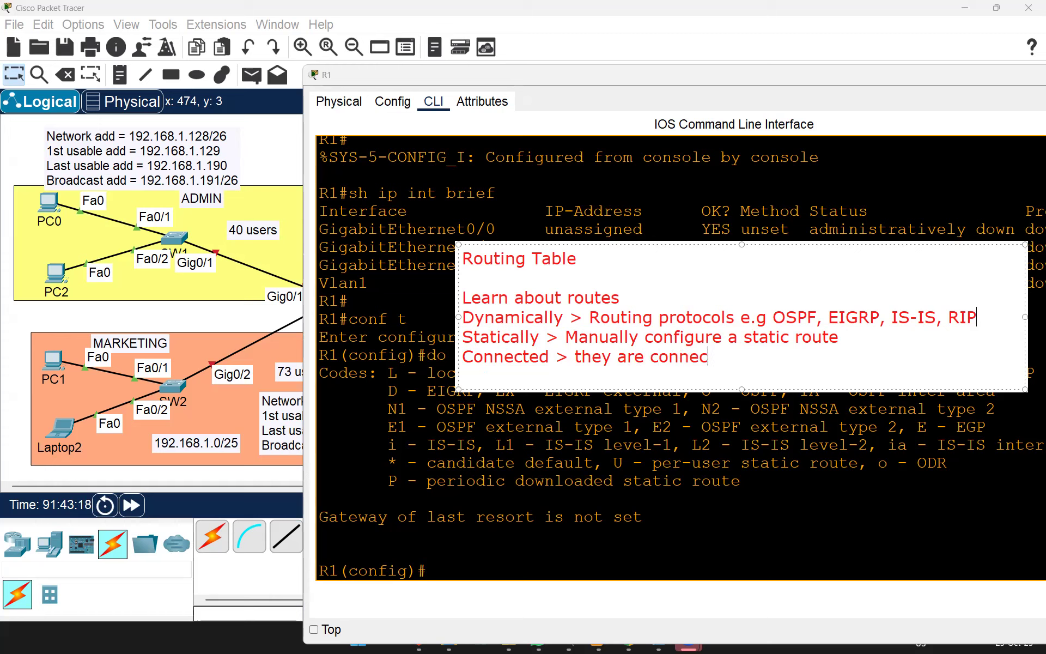
type("ted to those")
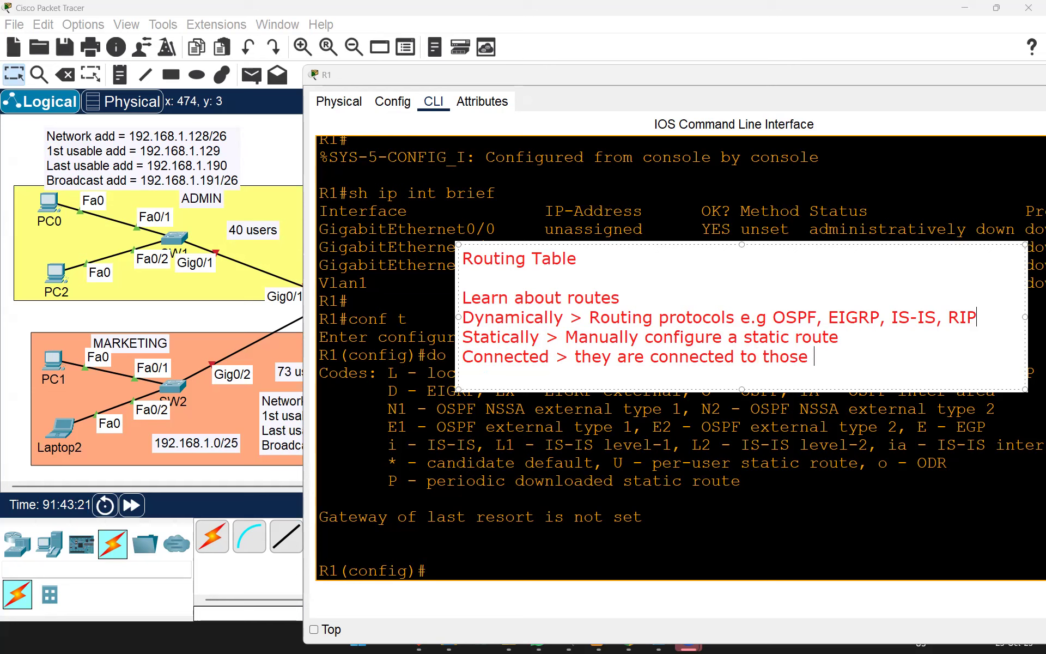
type(" networks")
Step: Highlight the Dynamically, Statically and Connected lines and the OSPF and EIGRP examples while explaining them
left_click_drag(461, 317, 988, 311)
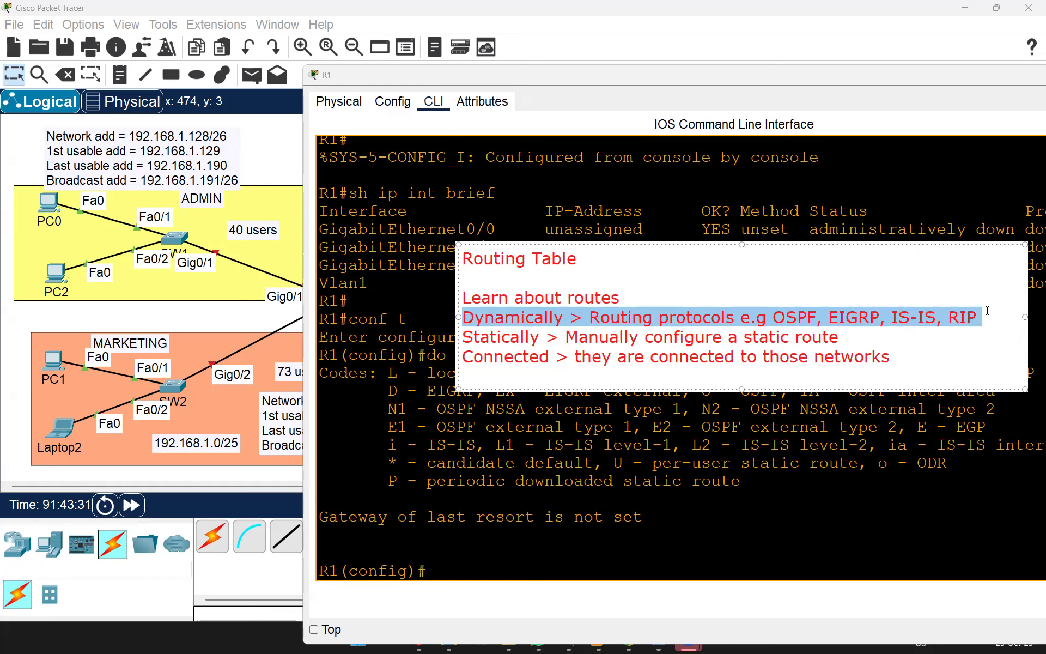
left_click(850, 313)
left_click_drag(816, 317, 751, 317)
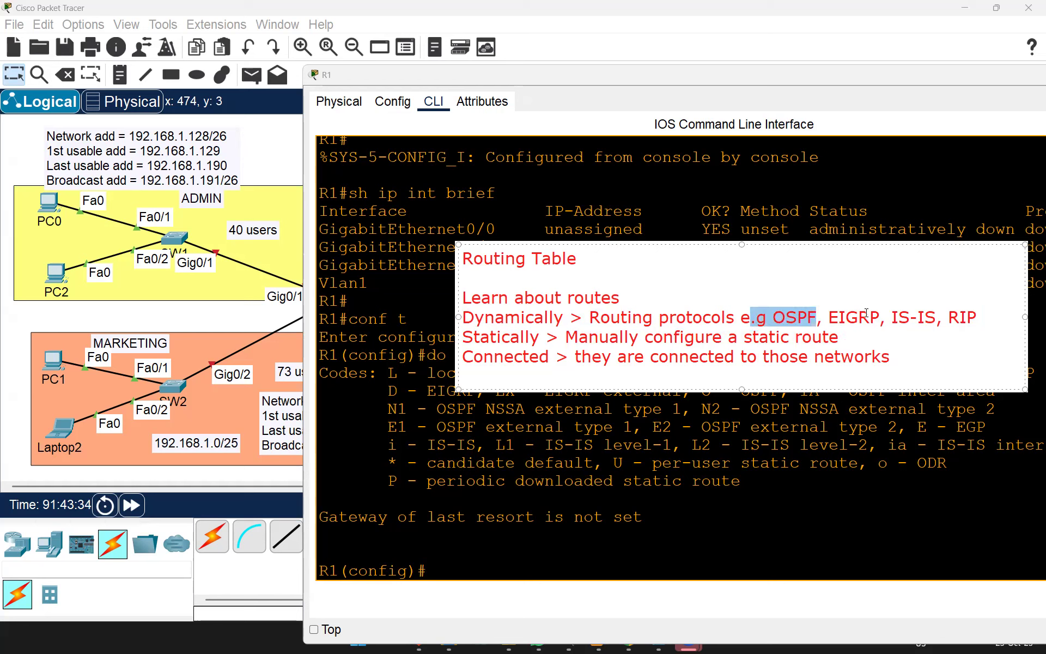
left_click_drag(828, 317, 969, 317)
left_click(603, 320)
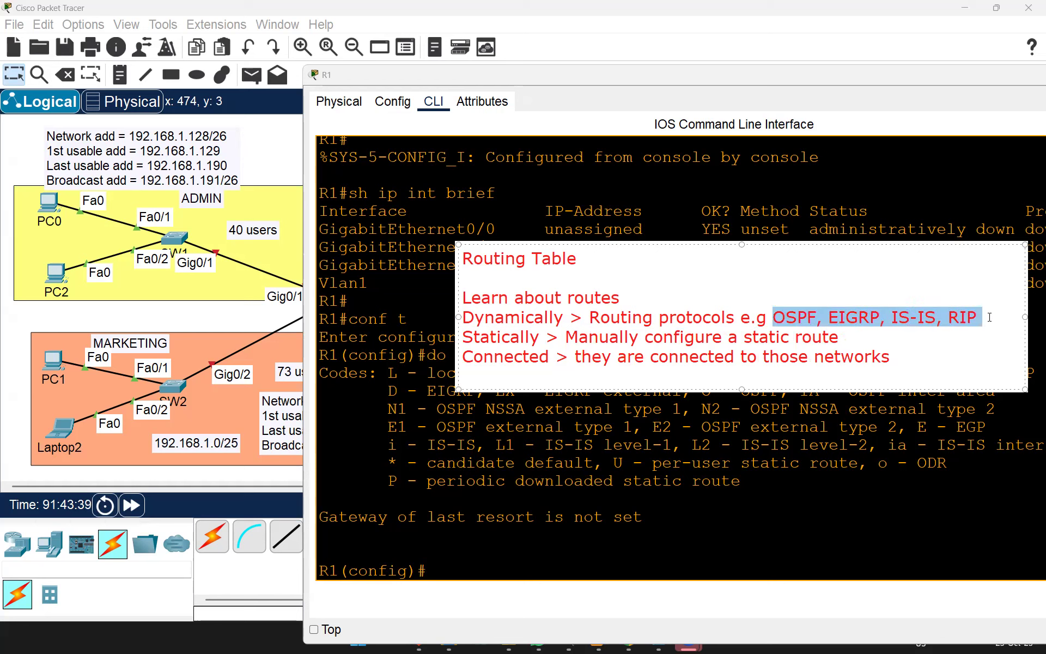
left_click(846, 317)
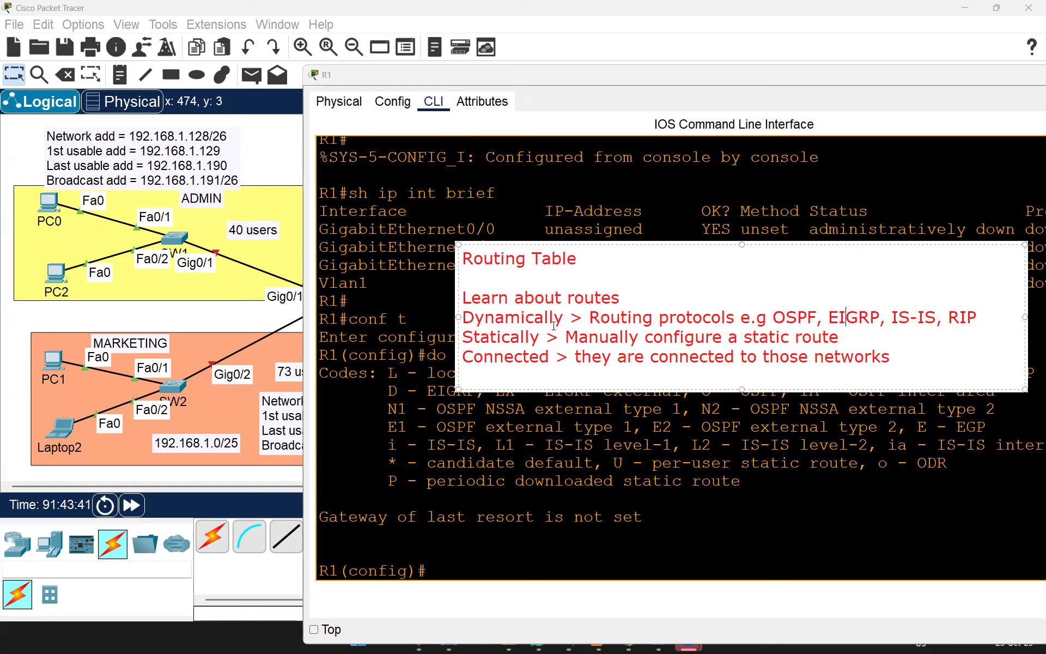
mouse_move(462, 338)
left_mouse_down()
mouse_move(859, 336)
mouse_move(872, 357)
mouse_move(462, 355)
left_mouse_up()
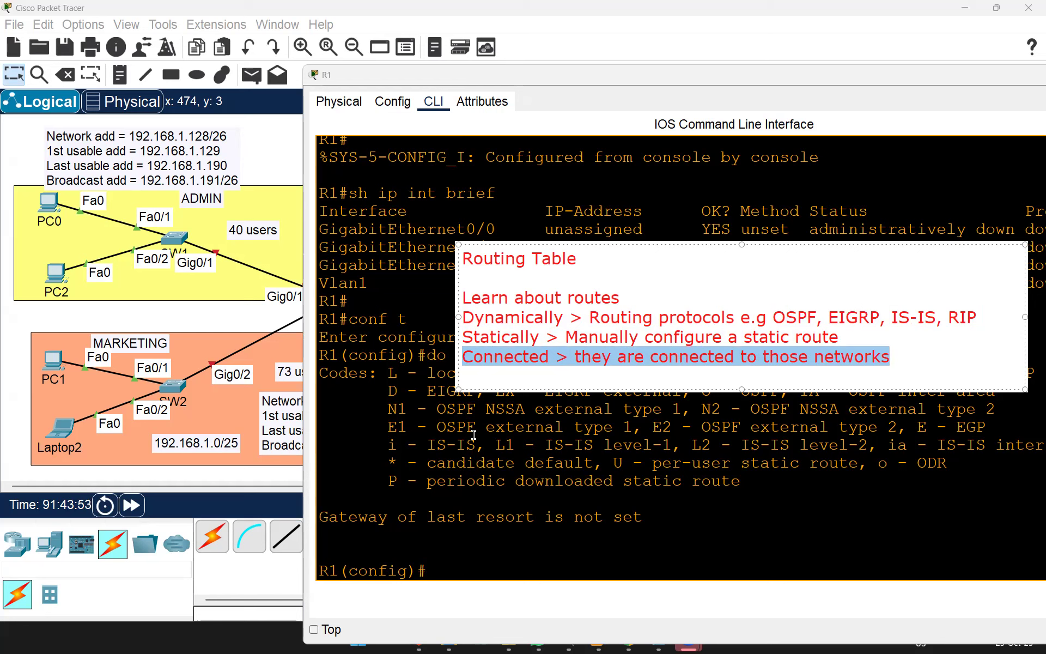
left_click(520, 368)
left_click_drag(906, 359, 459, 351)
left_click(511, 265)
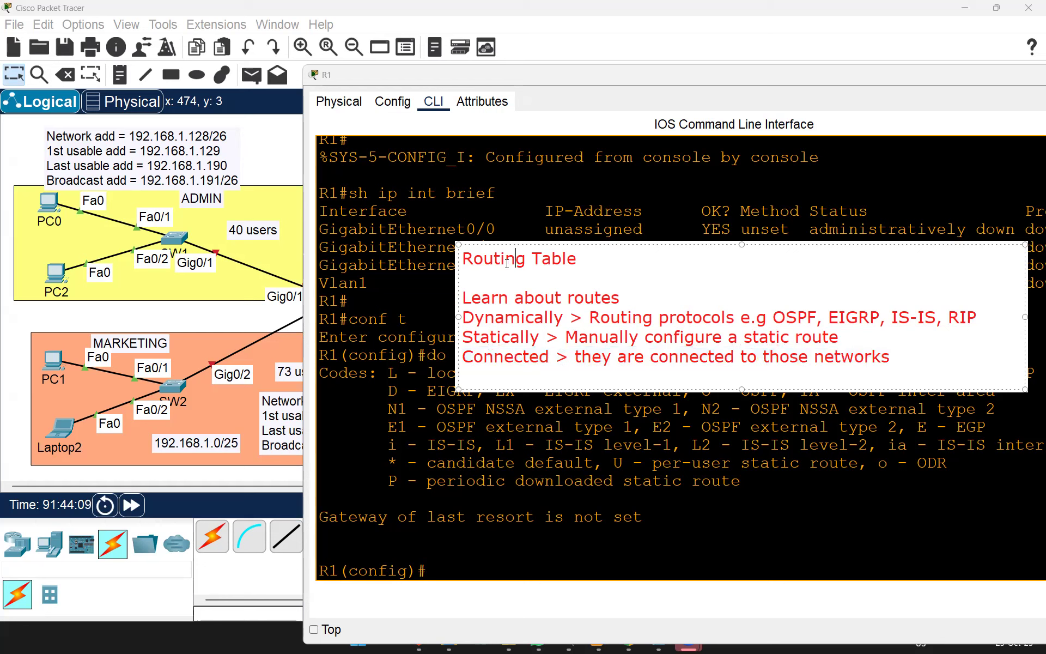
Step: Select all the note text, dismiss the note and return focus to R1's command line
key("ctrl+a")
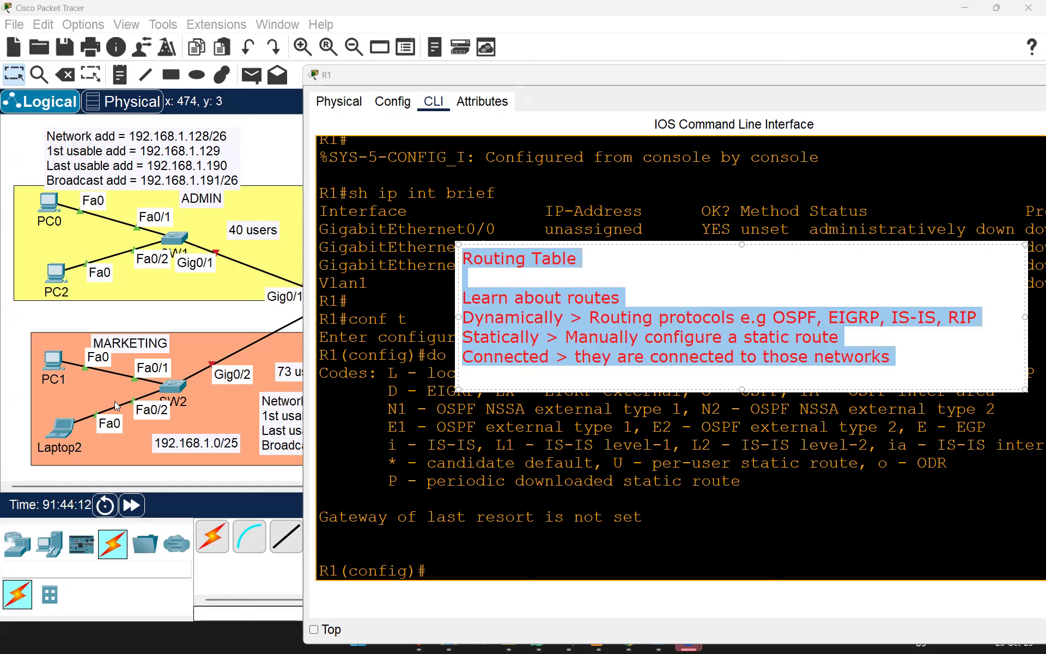
key("Escape")
left_click(441, 571)
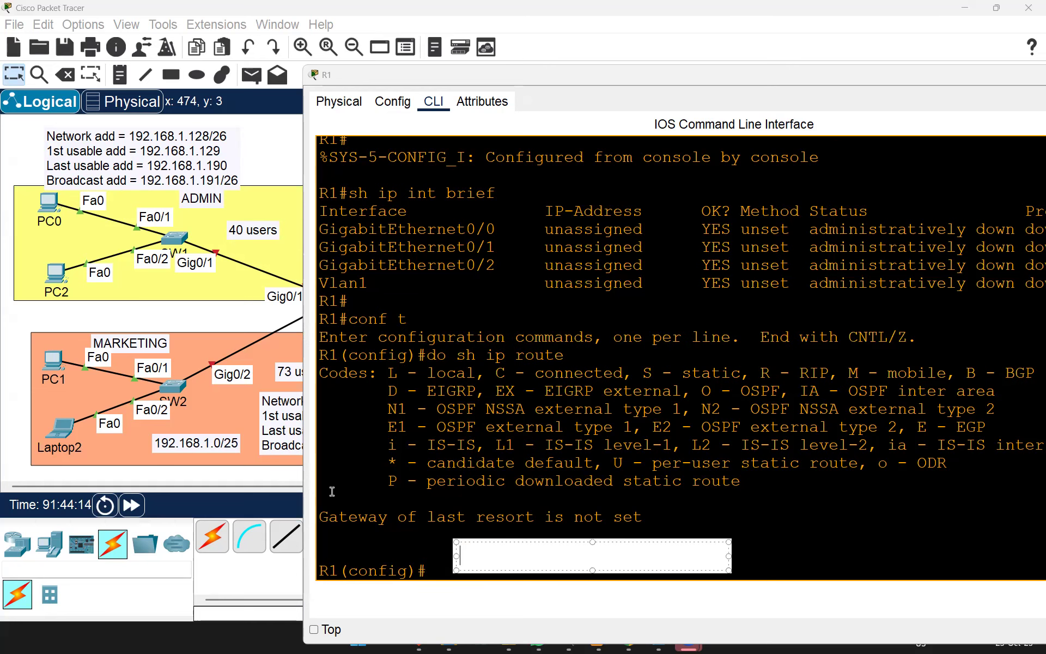
key("Escape")
left_click(428, 480)
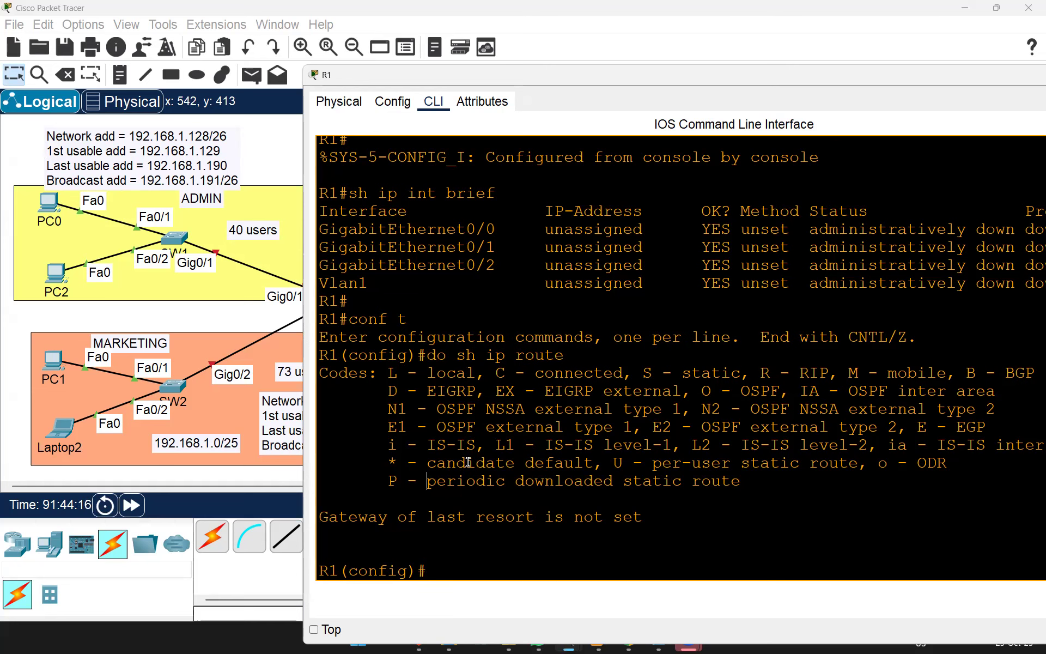
Step: Enter interface configuration mode for GigabitEthernet0/1 on R1
type("int g")
key("Tab")
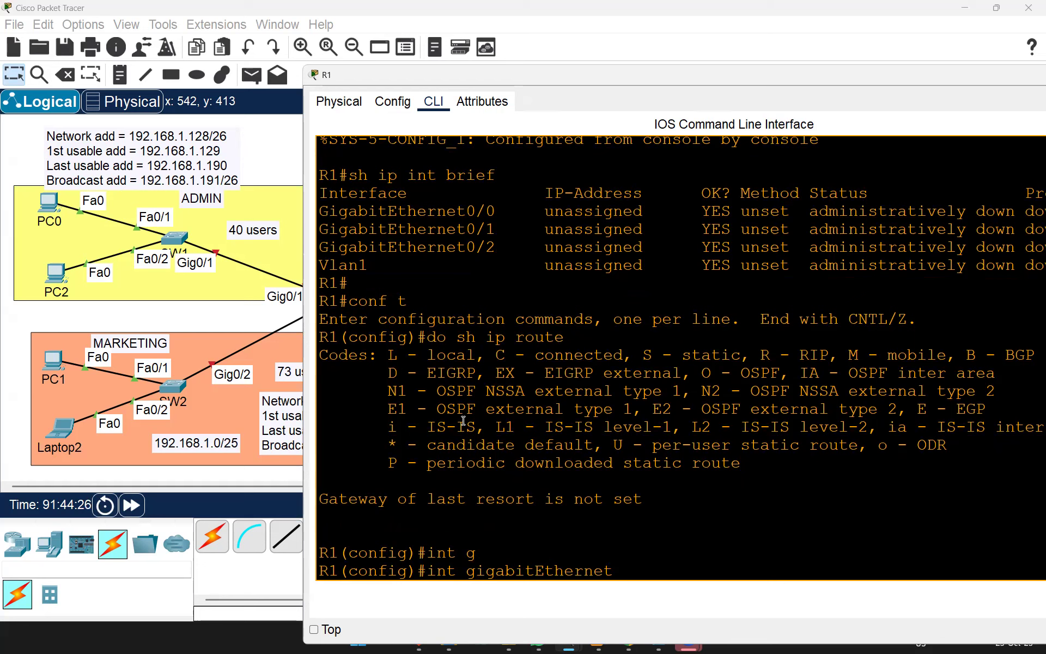
type("0/1")
key("Return")
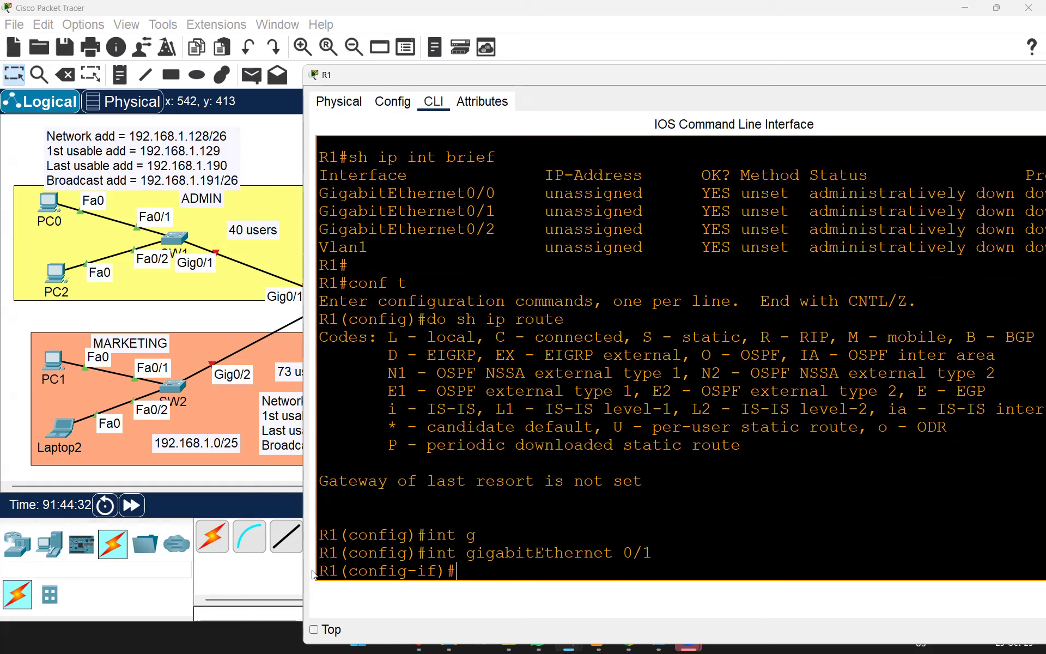
left_click_drag(369, 574, 420, 571)
left_click(471, 574)
Step: Assign 192.168.1.190 with mask 255.255.255.192 to GigabitEthernet0/1
type("ip add")
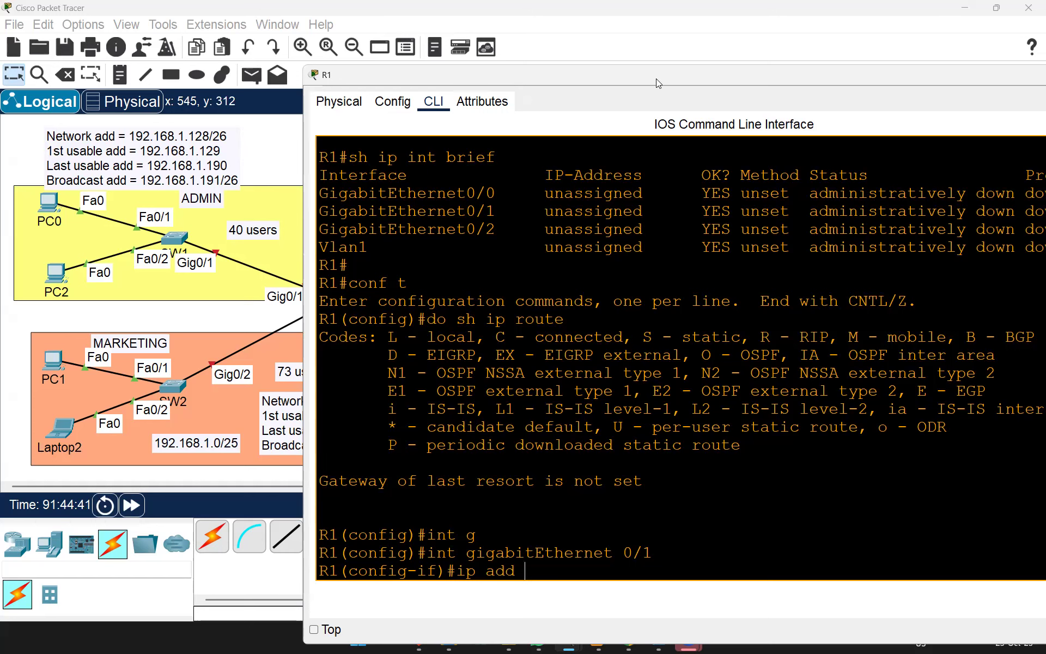
left_click_drag(656, 79, 781, 76)
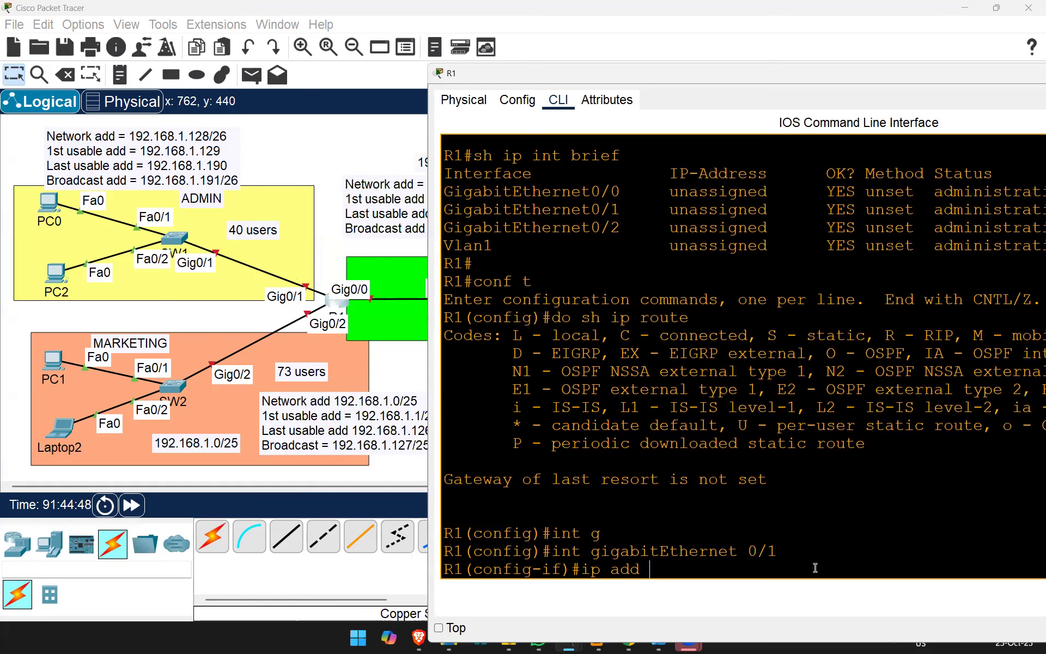
type("192.168.1.190")
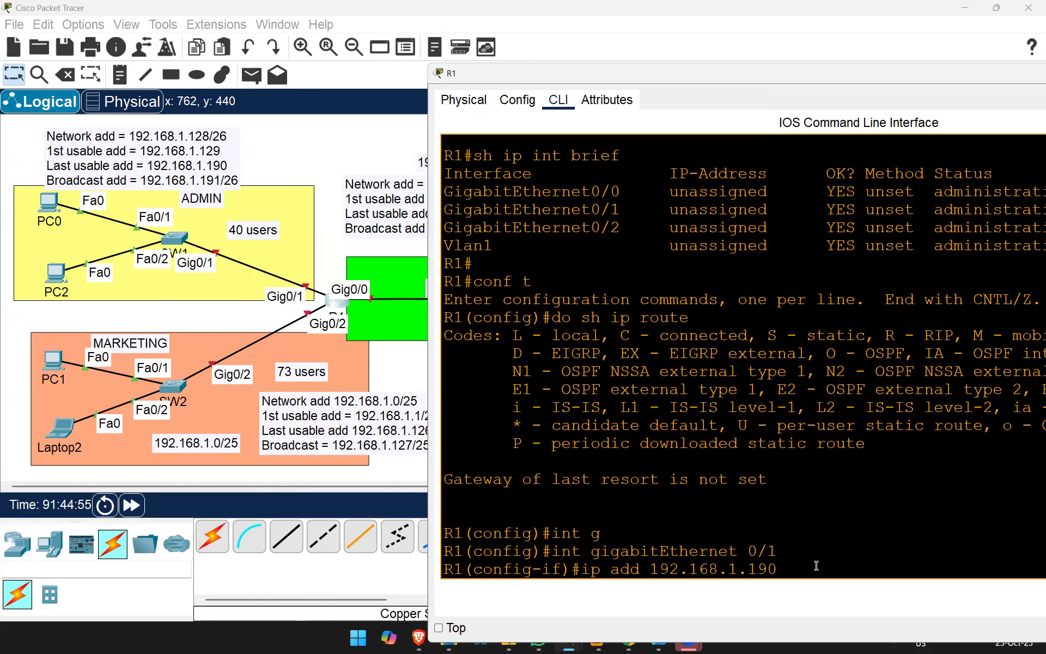
type(" 255.255.255")
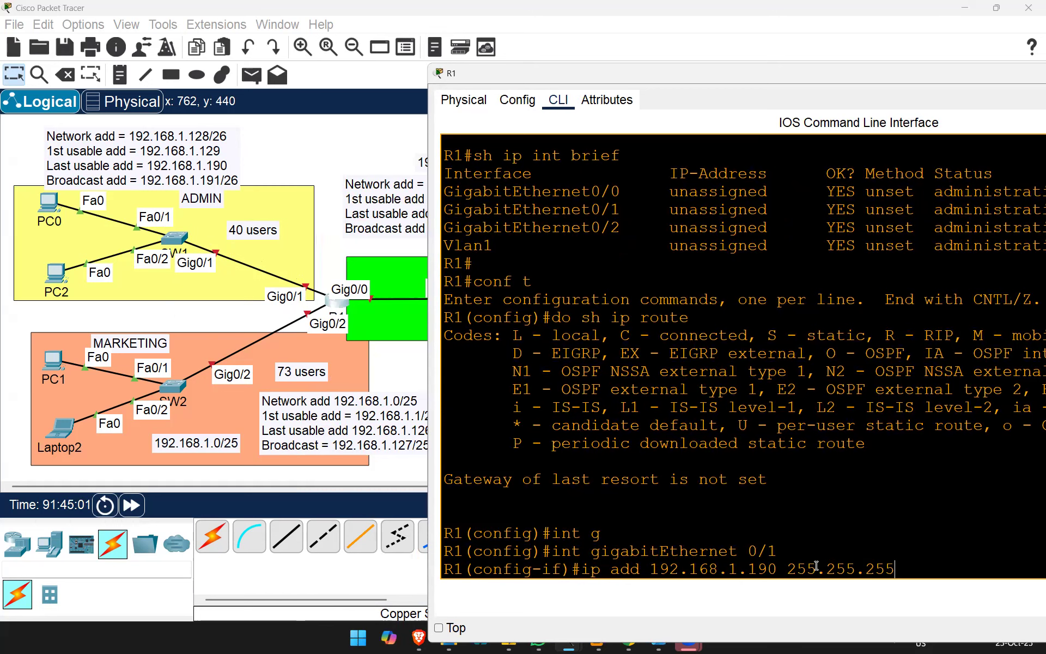
type(".192")
key("Return")
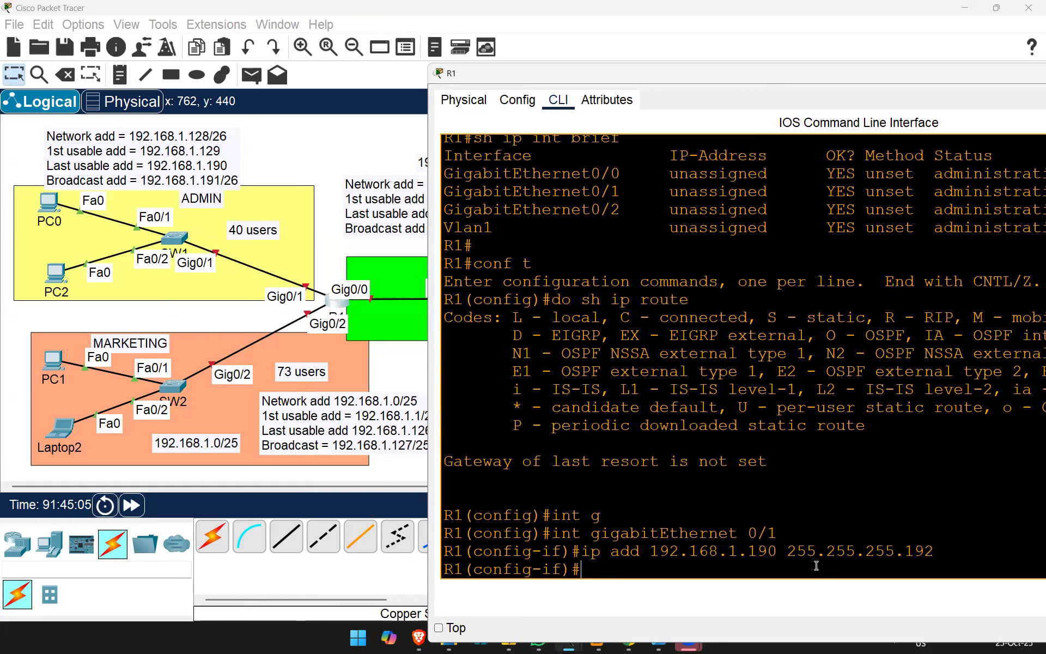
left_click_drag(933, 551, 591, 550)
left_click(605, 529)
Step: Run 'do sh ip int br' and highlight Gi0/1's 192.168.1.190 row showing administratively down
type("do sh ip int br")
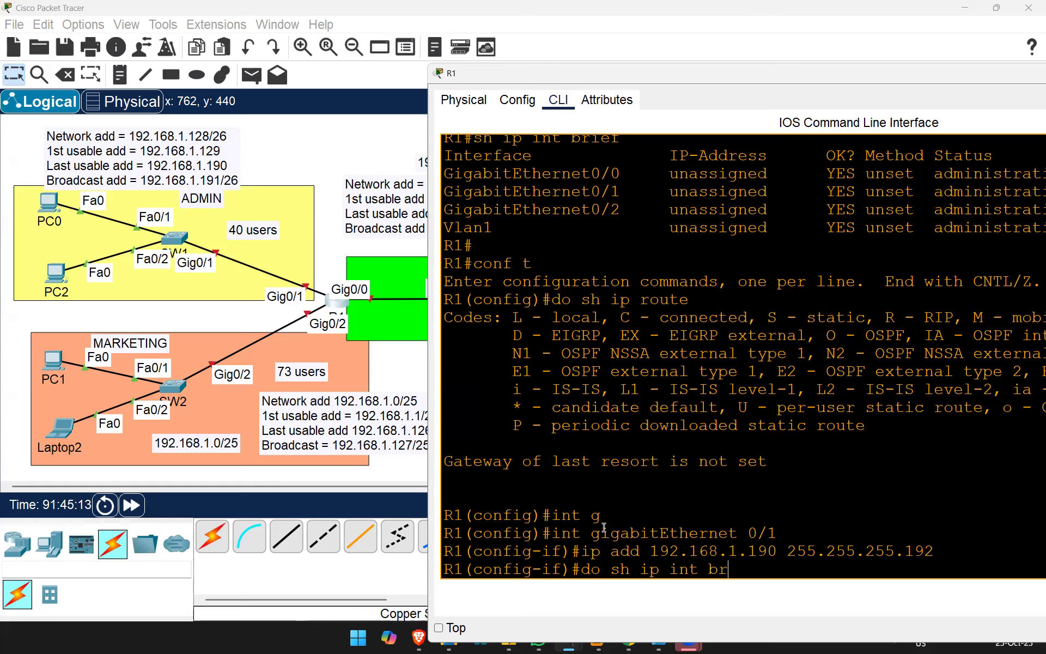
key("Return")
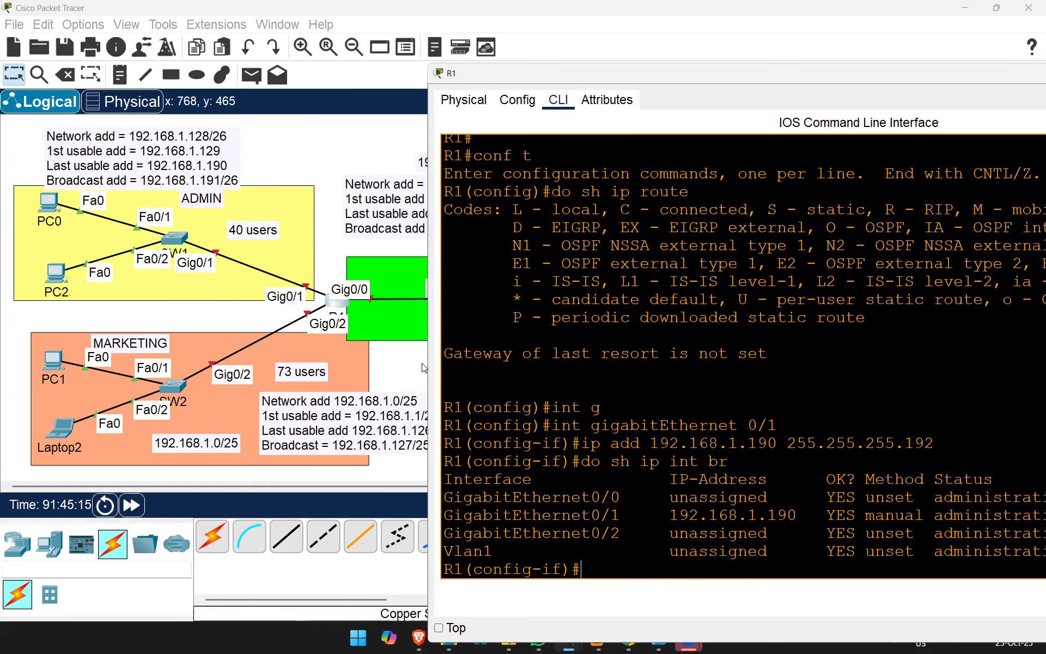
left_click_drag(424, 360, 240, 361)
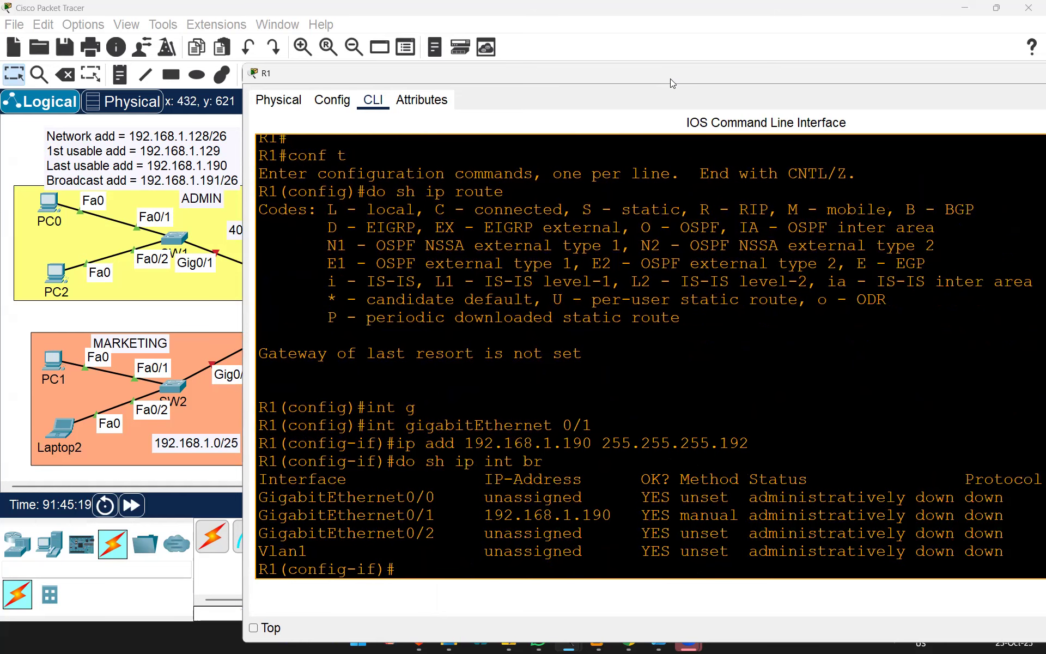
left_click_drag(670, 79, 471, 104)
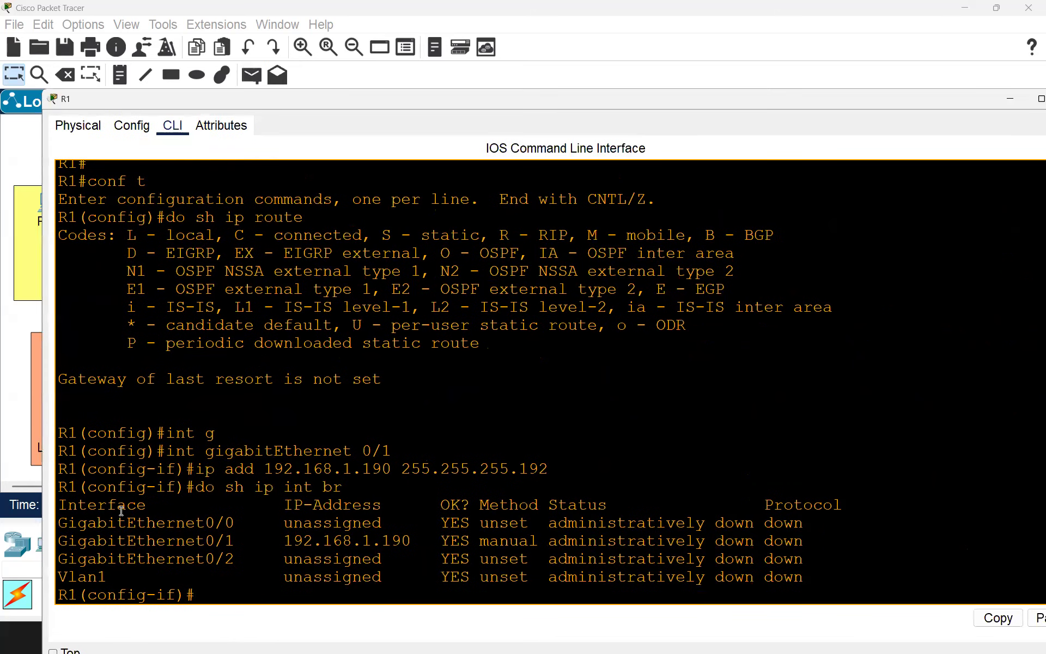
left_click_drag(60, 539, 804, 546)
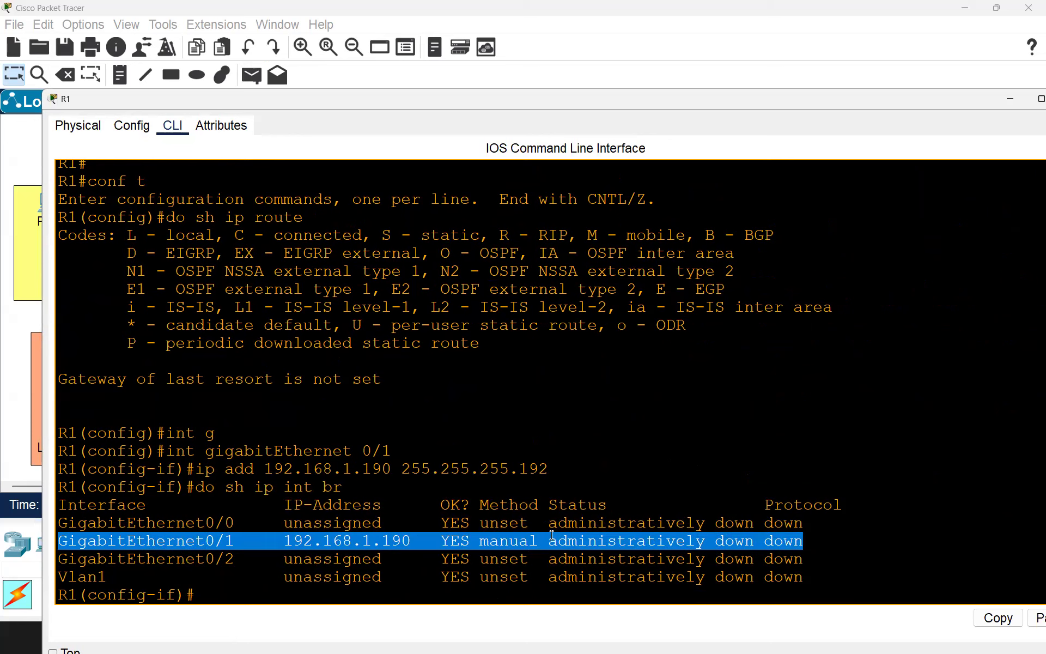
left_click_drag(546, 502, 608, 504)
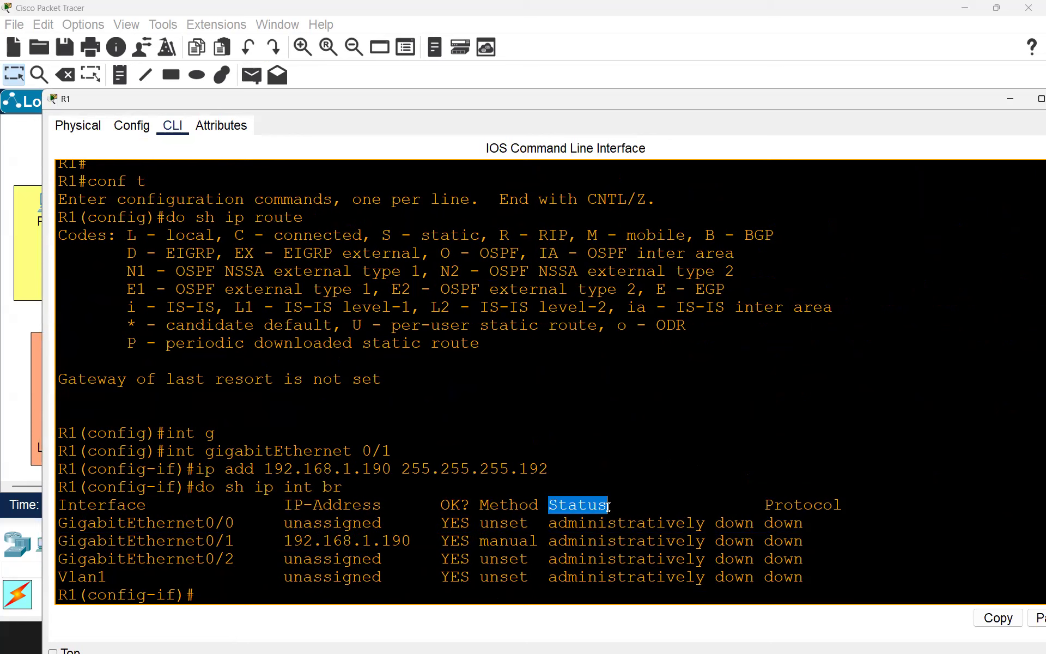
left_click_drag(550, 541, 756, 542)
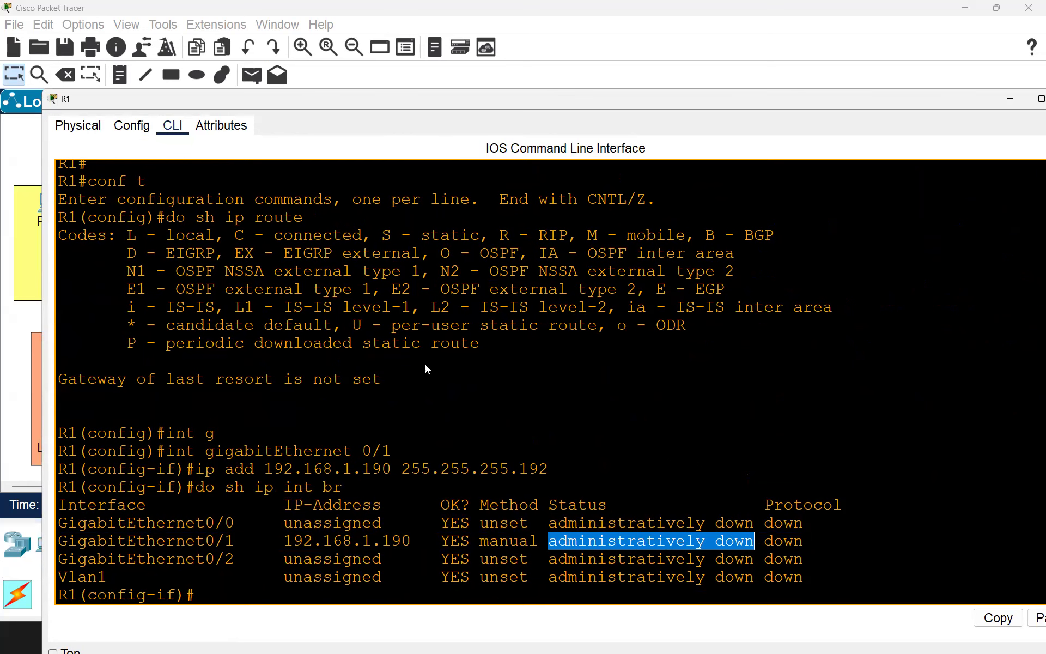
left_click_drag(313, 96, 334, 93)
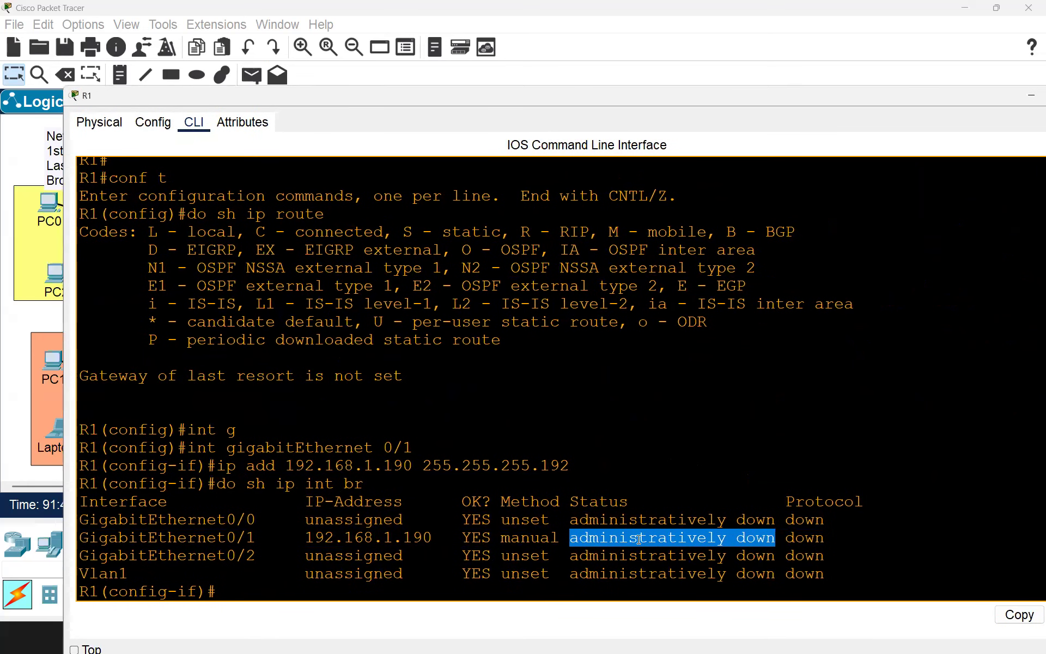
Step: Bring GigabitEthernet0/1 out of shutdown with 'no shut'
left_click(612, 423)
key("Return")
type("no shut")
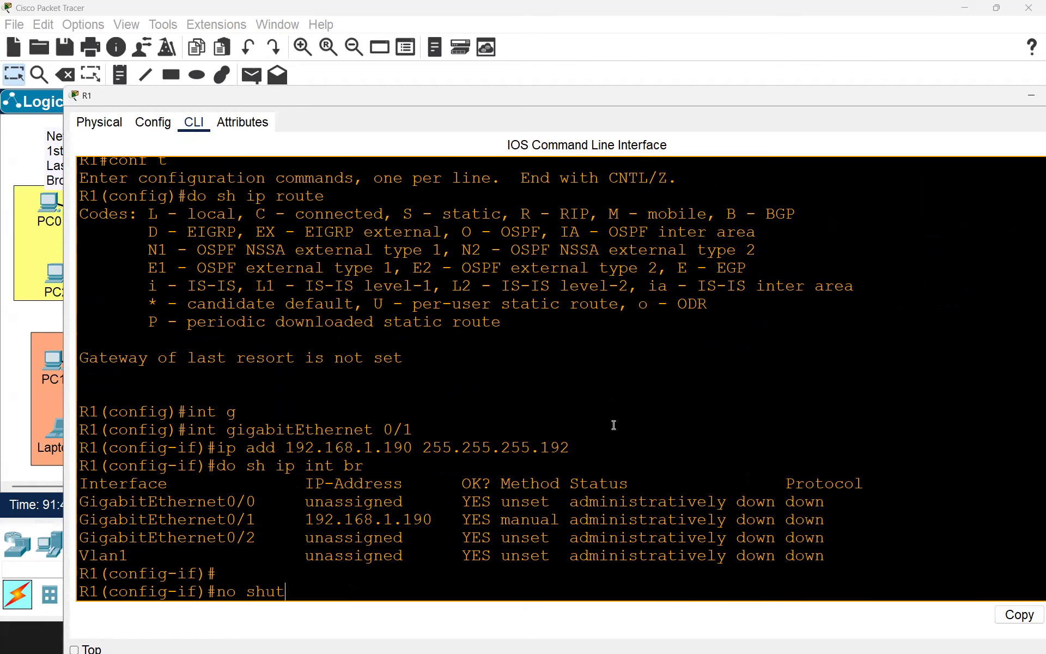
key("Return")
Step: Re-run 'do sh ip int br' and highlight Gi0/1's up status and the Gi0/2 row
type("do sh ip int br")
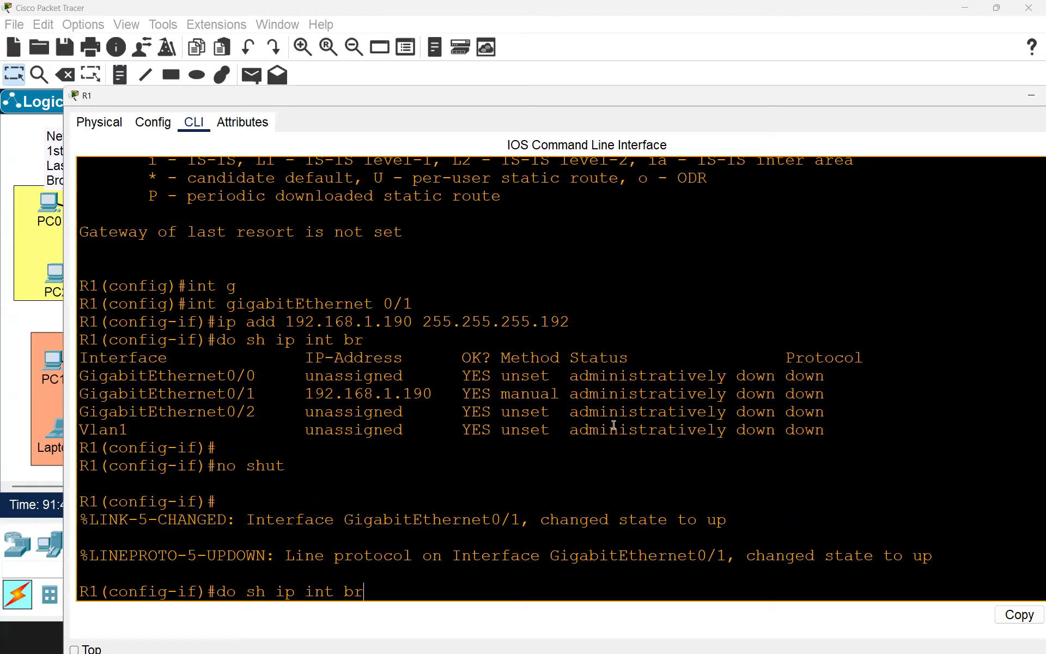
key("Return")
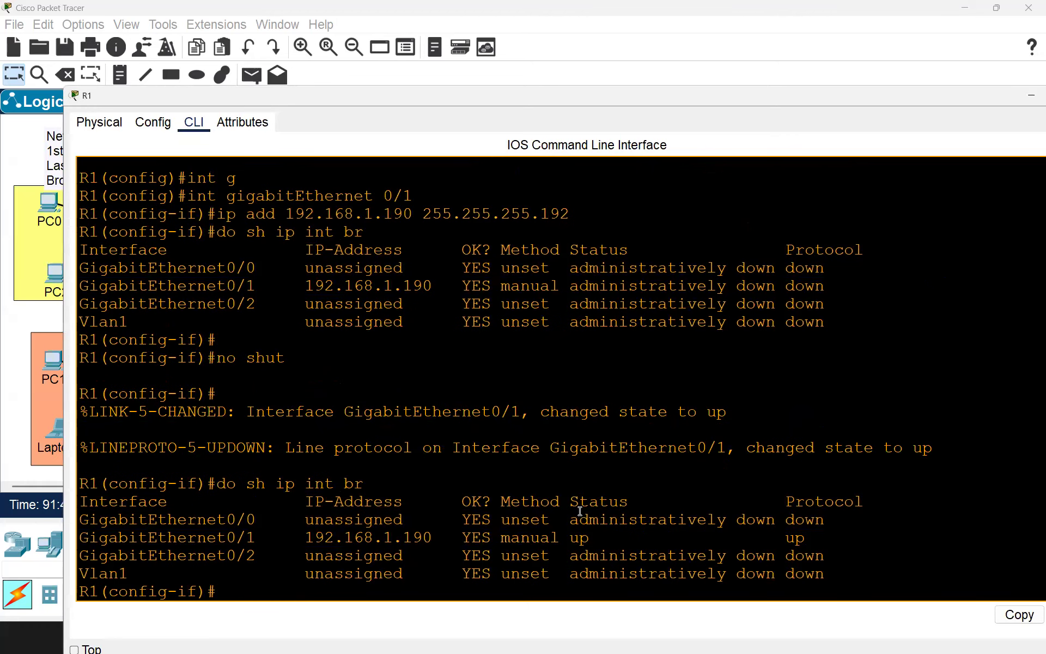
left_click_drag(599, 538, 570, 538)
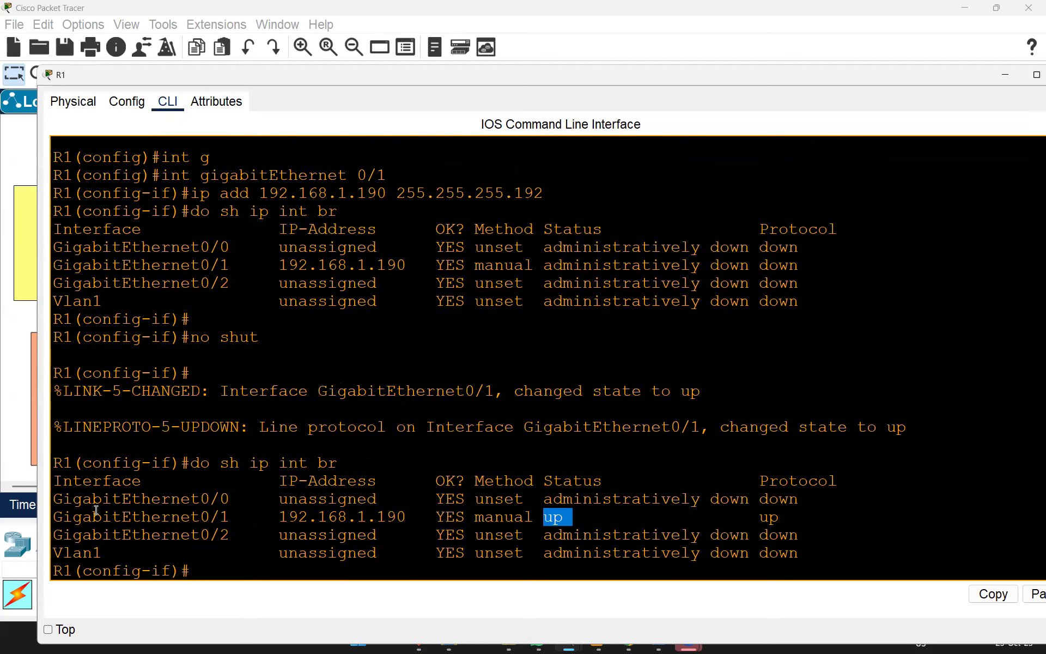
left_click_drag(72, 515, 789, 516)
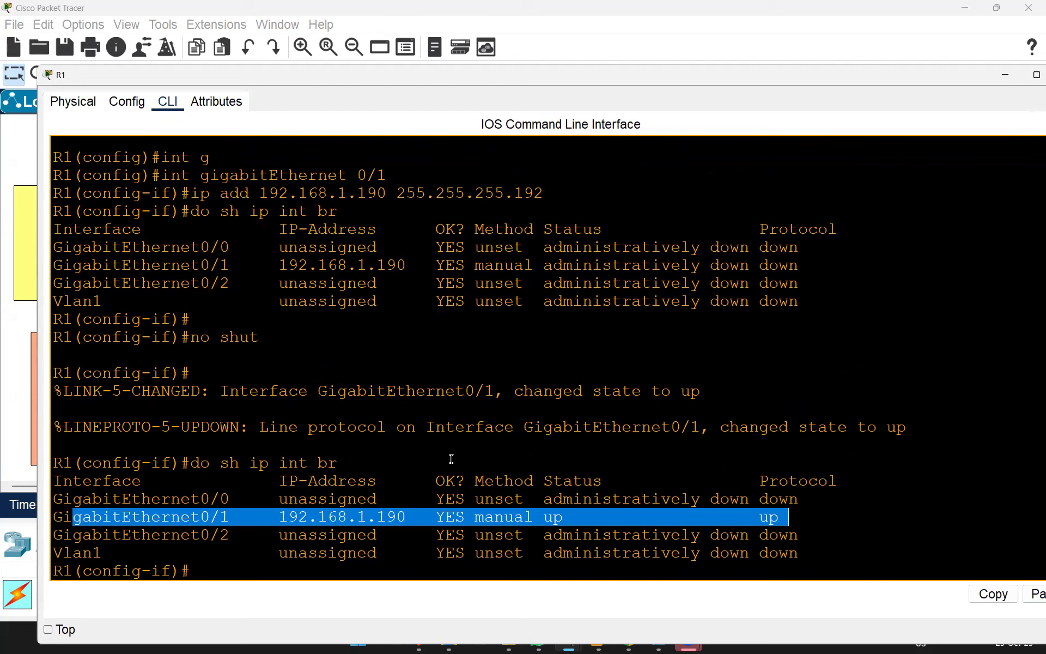
left_click(354, 521)
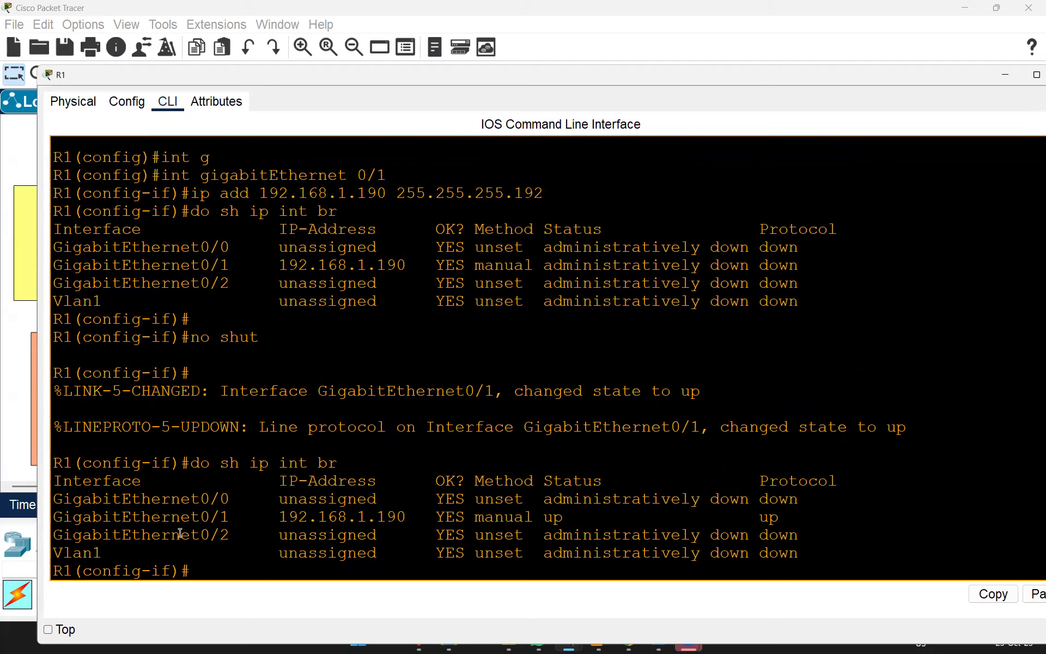
left_click_drag(180, 534, 336, 535)
left_click(437, 424)
Step: Restore the R1 window and exit GigabitEthernet0/1 configuration mode
double_click(195, 76)
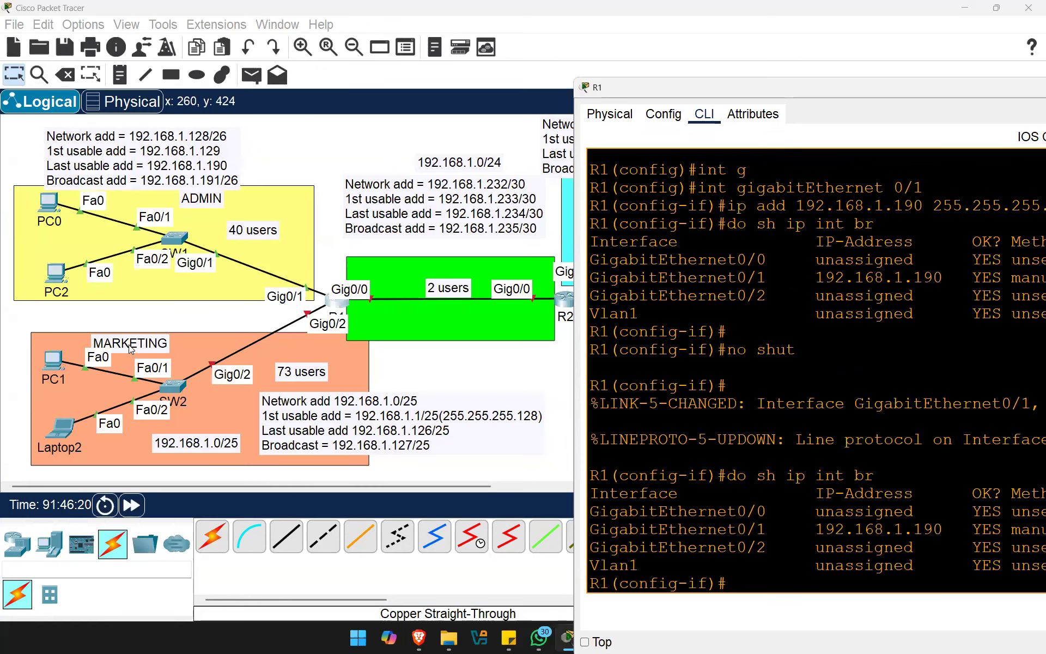
key("Return")
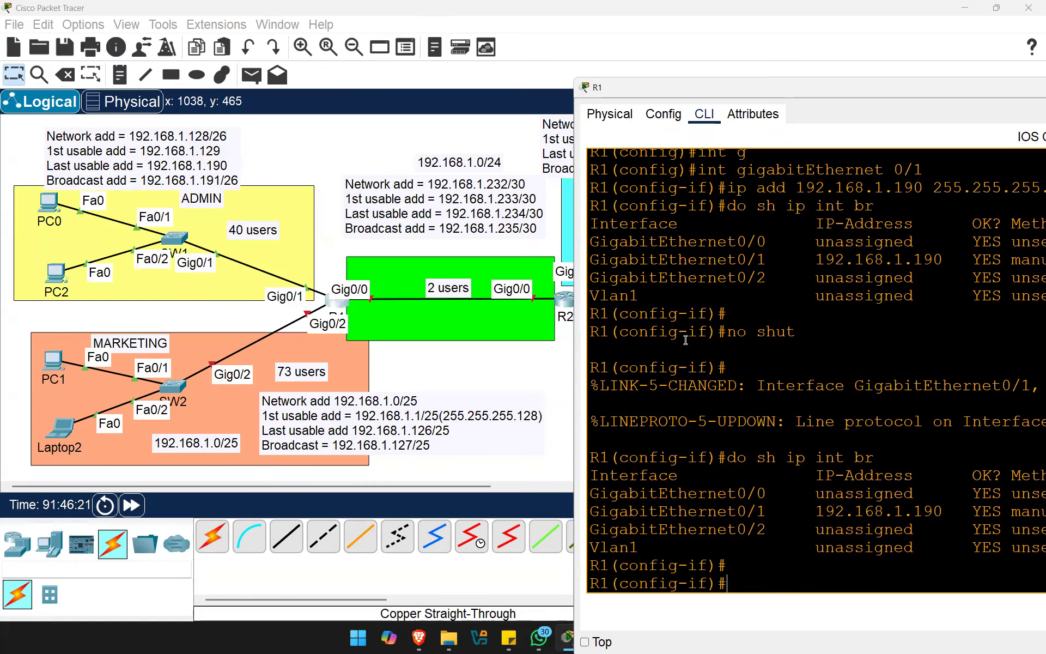
type("exit")
key("Return")
Step: Enter GigabitEthernet0/2 and assign 192.168.1.126 with mask 255.255.255.128
type("int g")
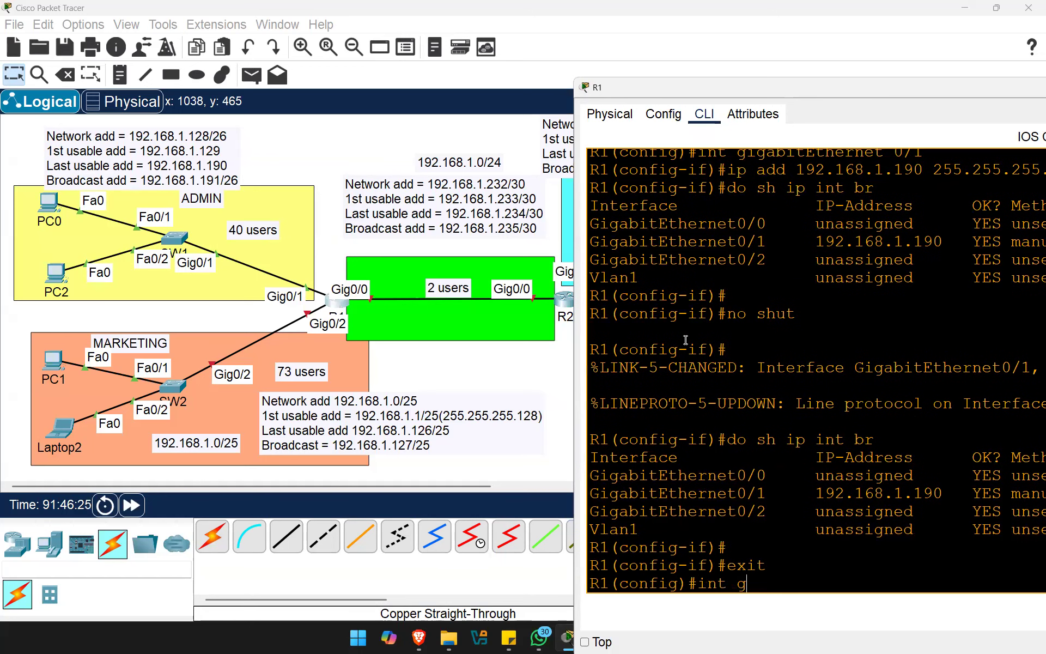
type("0/2")
key("Return")
type("ip add 192")
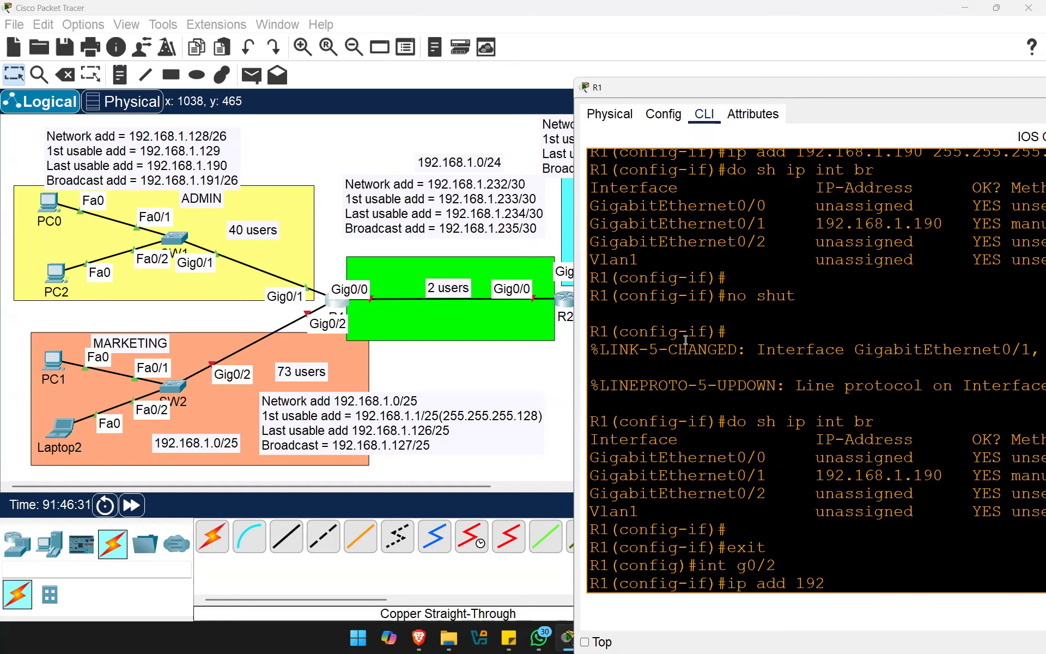
type(".168")
type(".1")
type(".126")
type(" 255")
type(".255")
type(".266")
key("BackSpace")
key("BackSpace")
type("55")
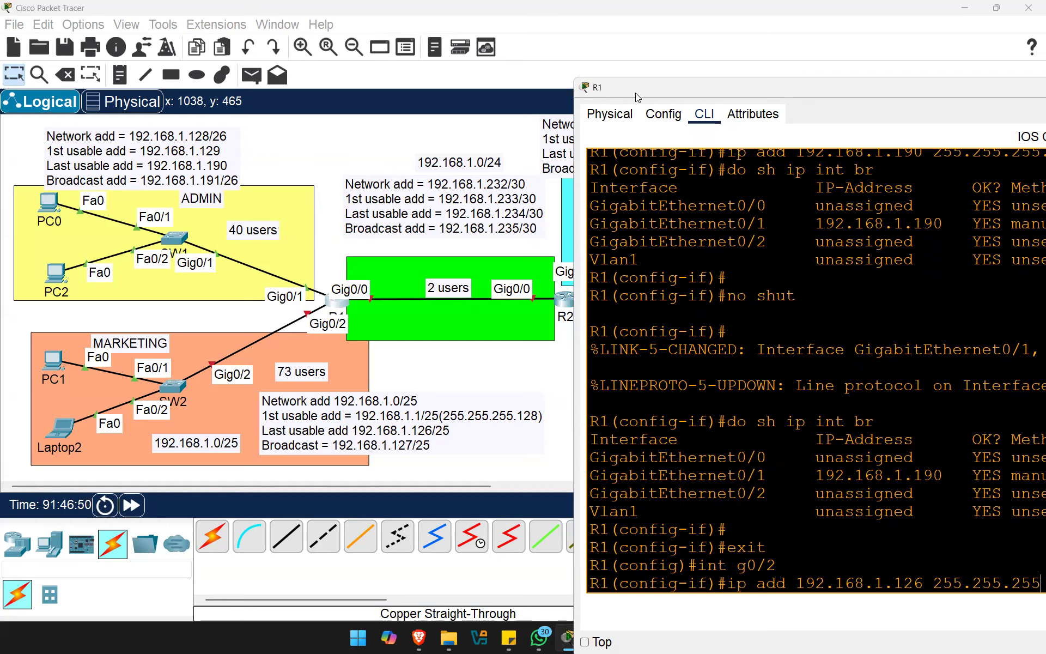
left_click_drag(635, 92, 473, 92)
type(".12")
key("Return")
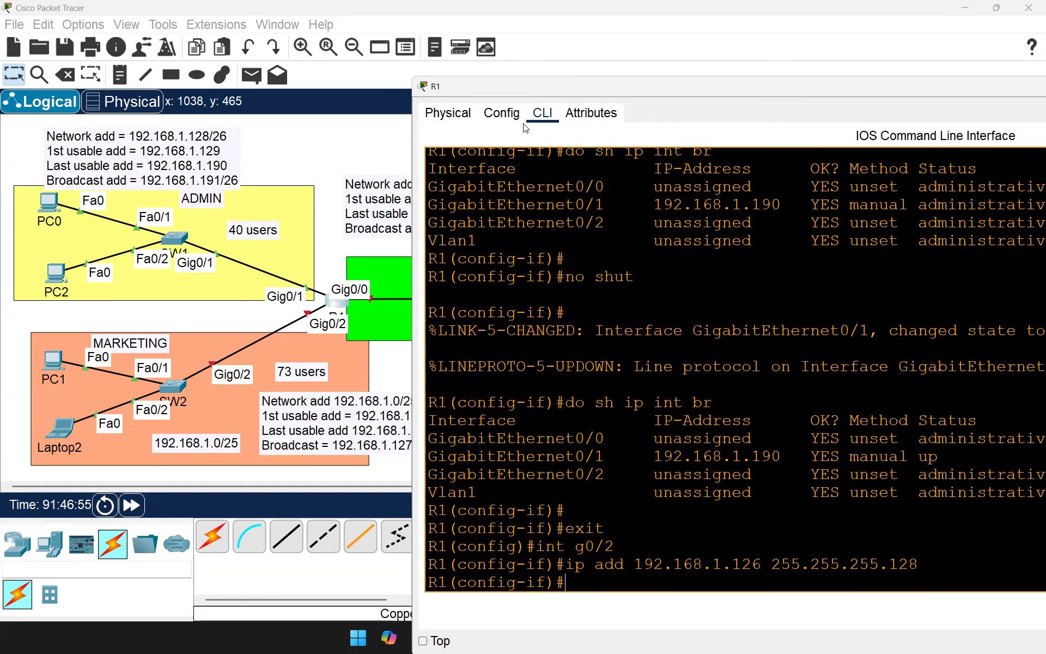
Step: Enable GigabitEthernet0/2 with 'no shut' and confirm both interfaces are up via 'do sh ip int br'
type("no shut")
key("Return")
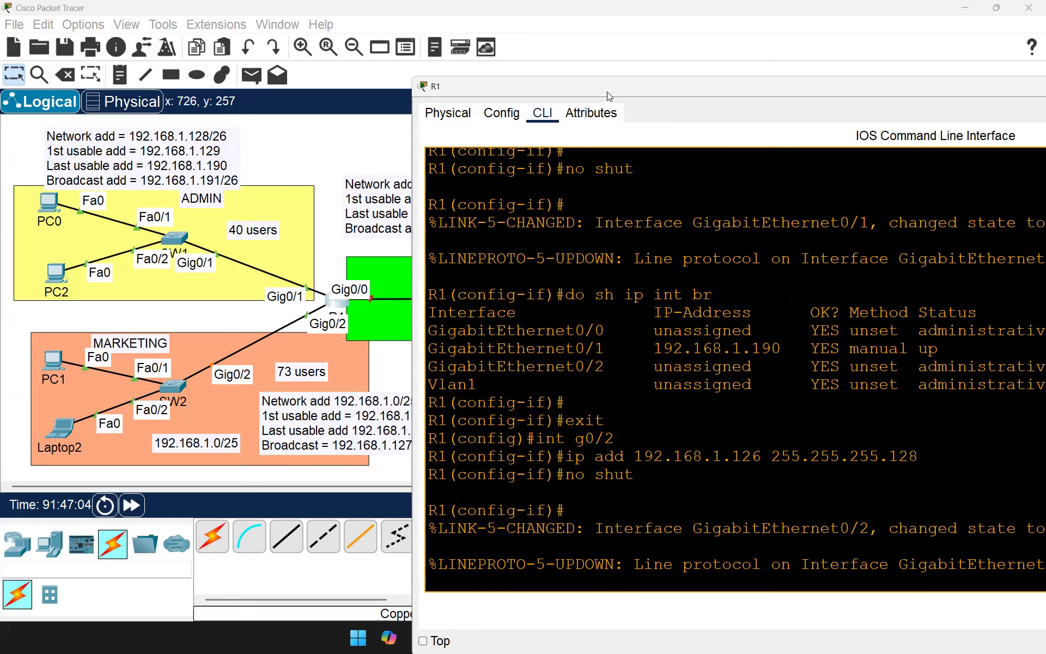
left_click_drag(485, 86, 571, 115)
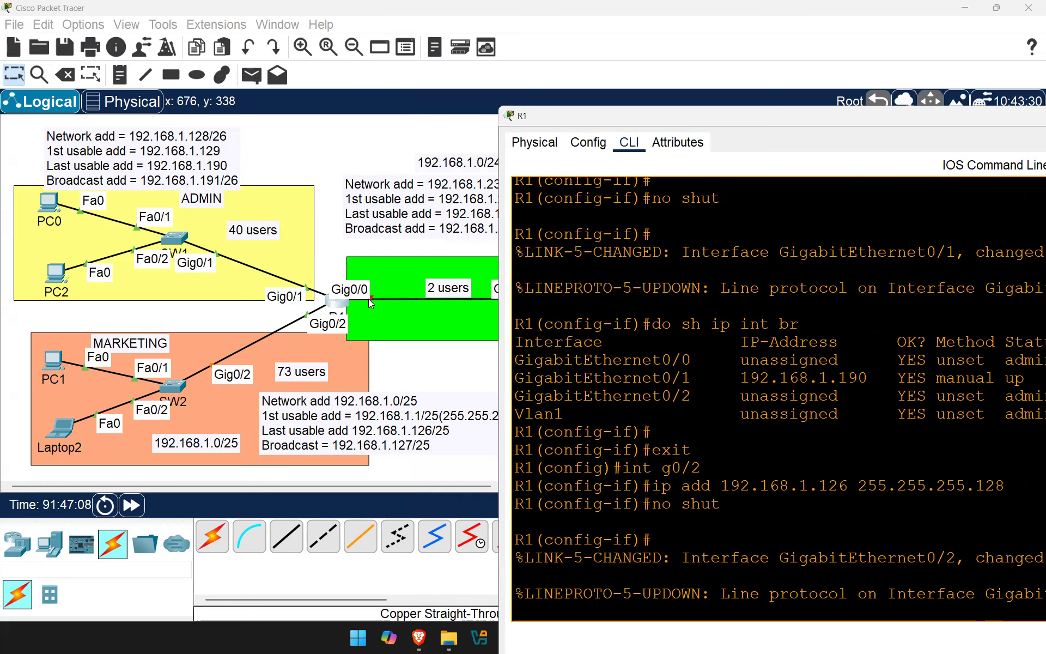
key("Return")
key("Return")
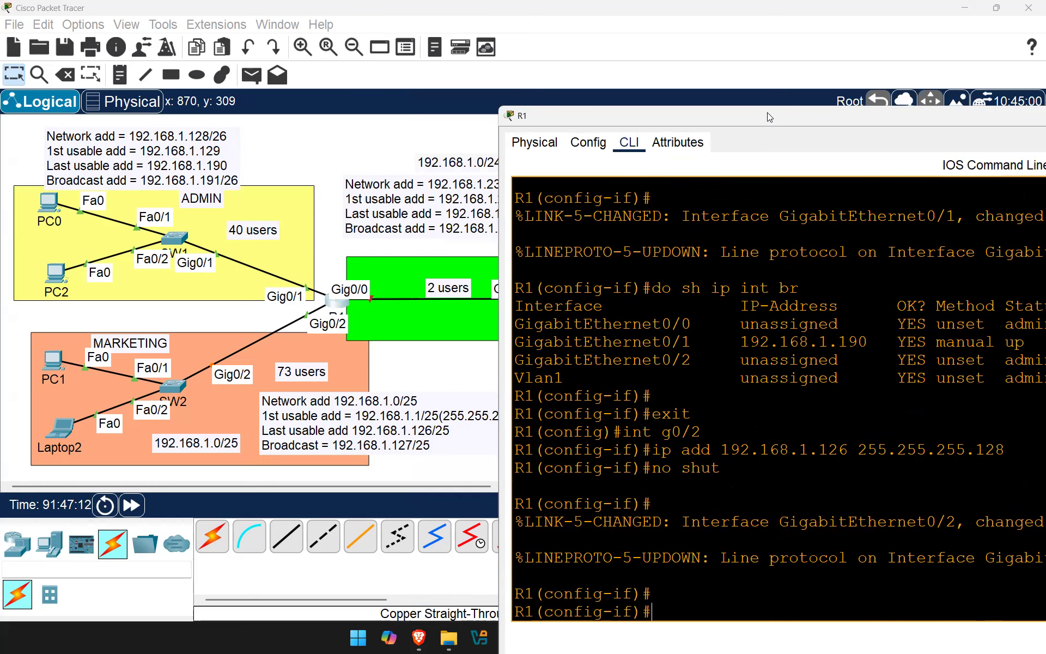
left_click_drag(767, 112, 721, 68)
type("do sh ip int br")
key("Return")
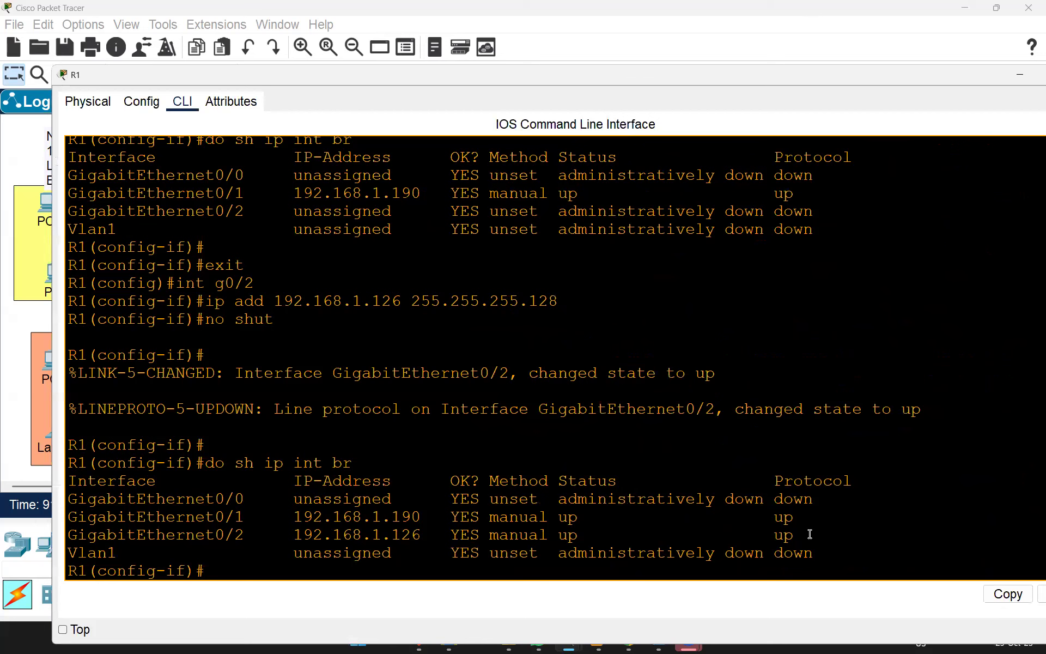
left_click_drag(809, 535, 824, 498)
Step: Exit the current interface and enter configuration for GigabitEthernet0/0
left_click(817, 442)
key("Return")
key("Return")
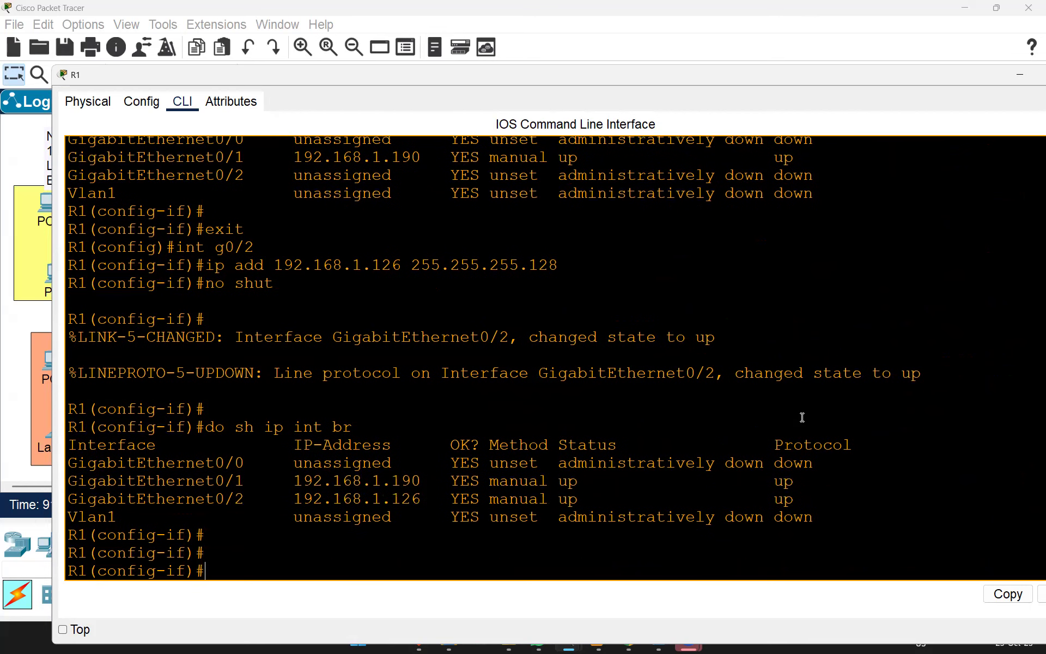
type("exit")
key("Return")
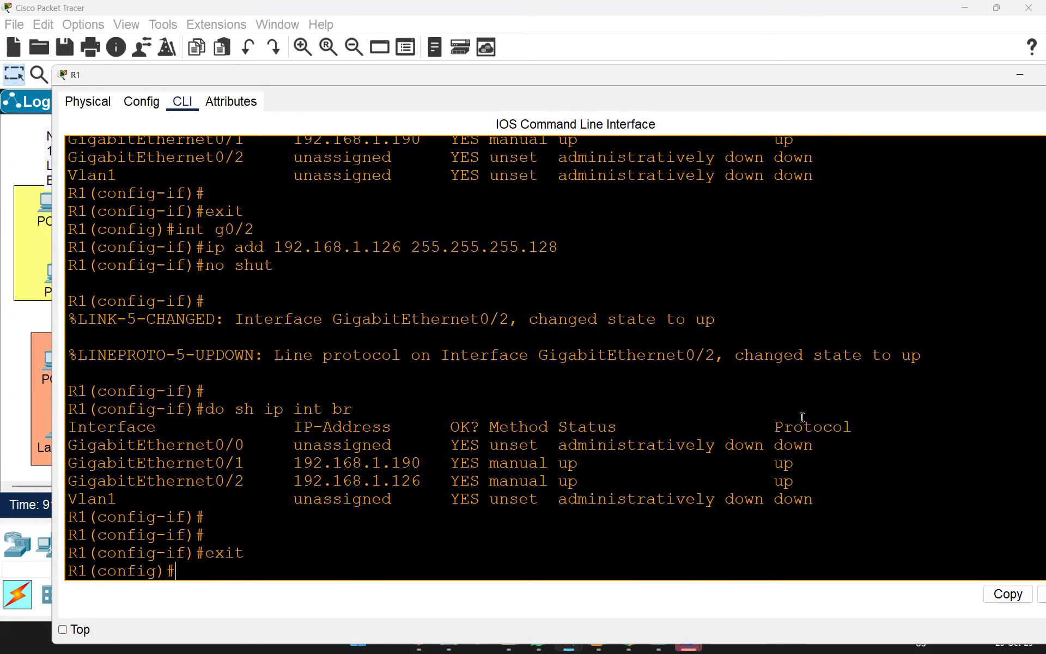
type("int g0/0")
key("Return")
Step: Assign 192.168.1.233 with mask 255.255.255.252 to GigabitEthernet0/0
type("ip add")
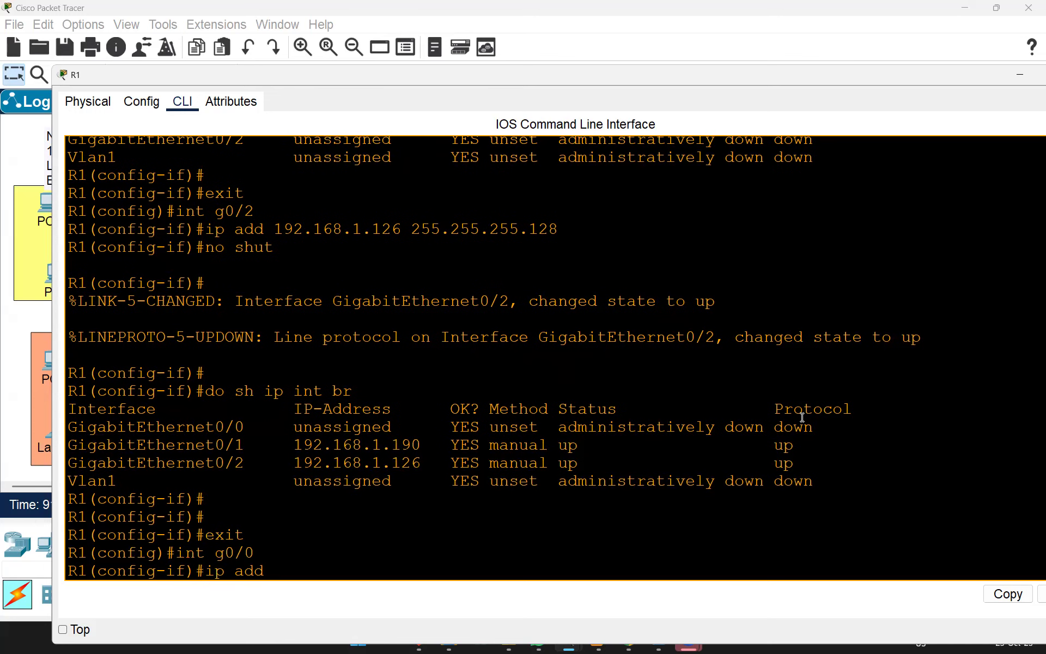
double_click(100, 76)
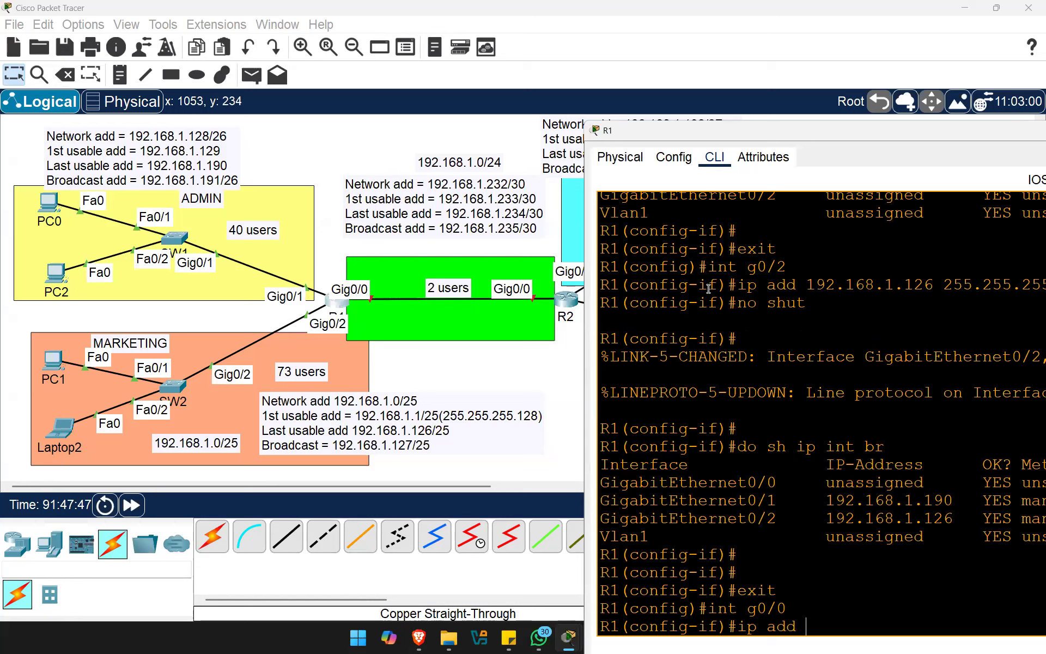
type("192.168.1.233")
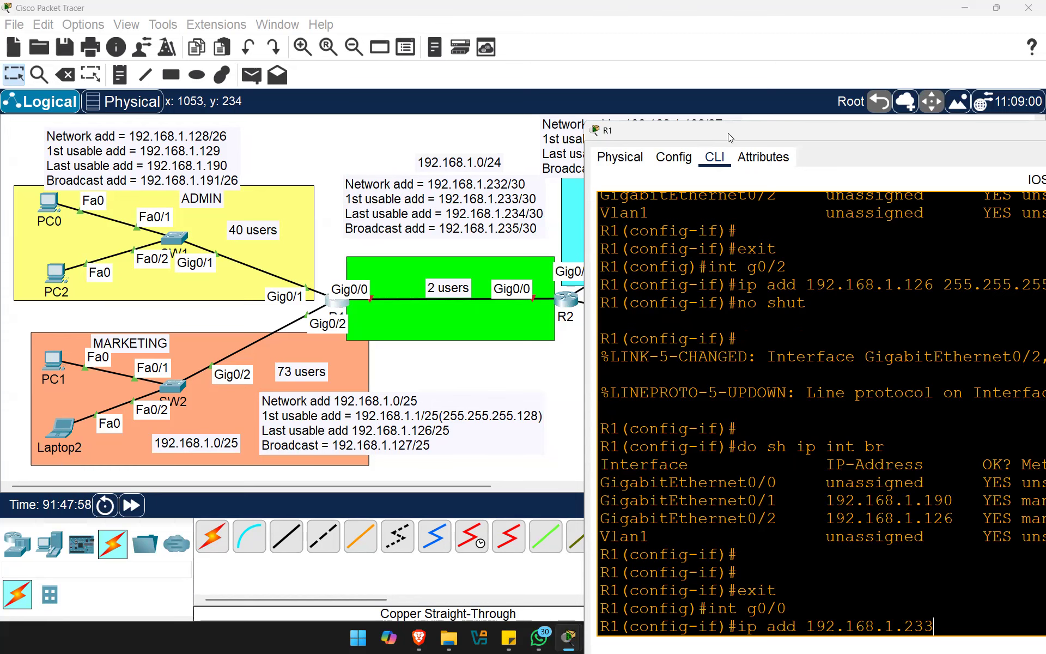
left_click_drag(728, 133, 392, 111)
type("2")
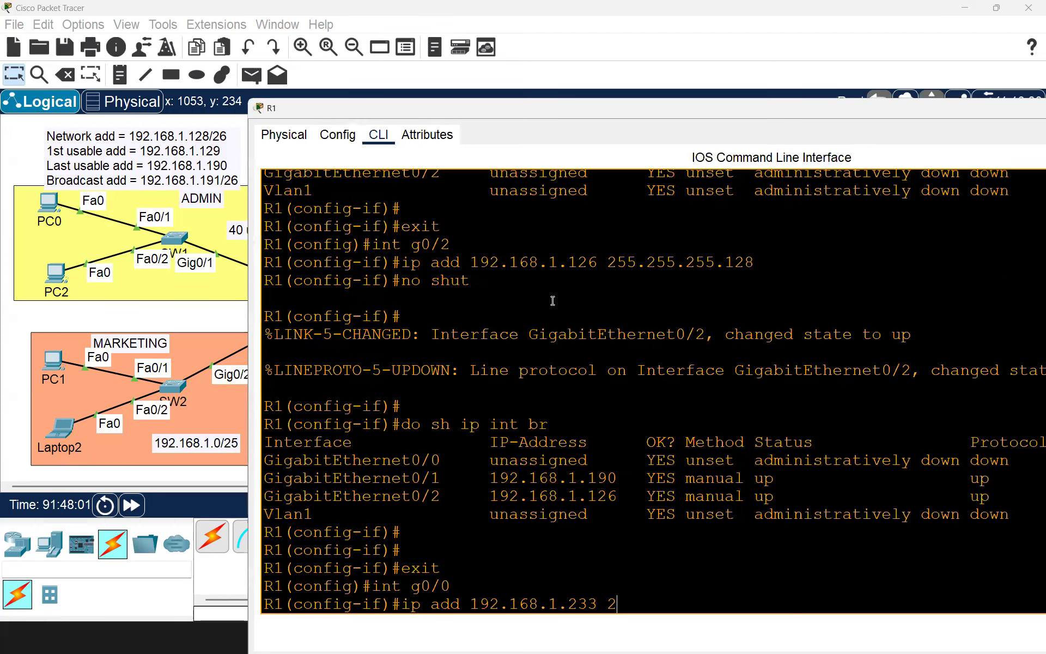
type("55.255.255.252")
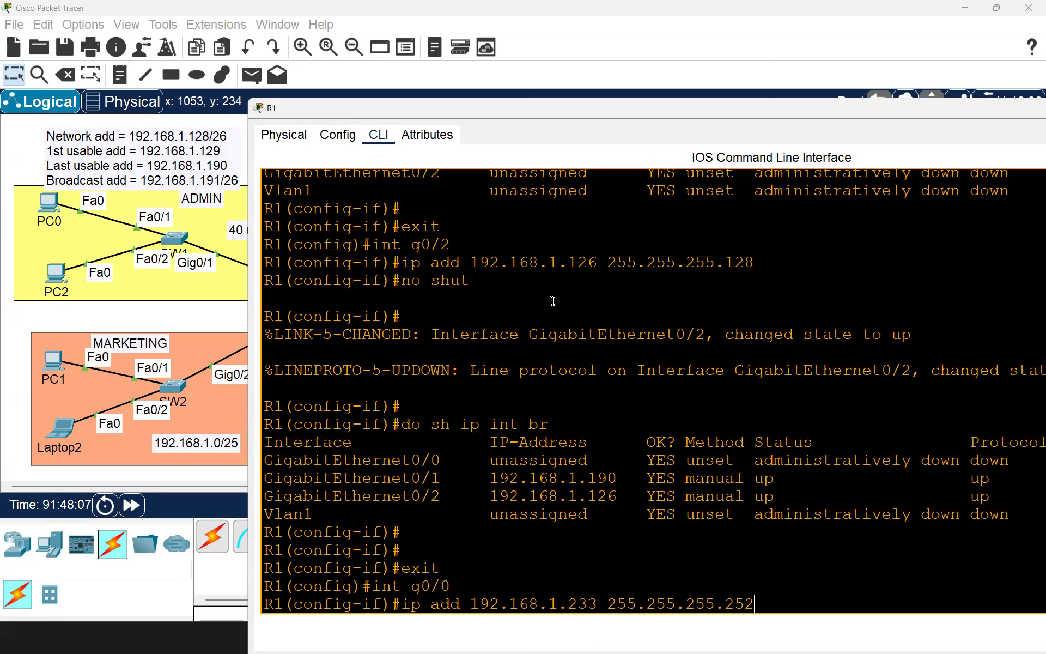
key("Return")
Step: Enable GigabitEthernet0/0 and list R1's interfaces with 'do sh ip int br'
type("no shu")
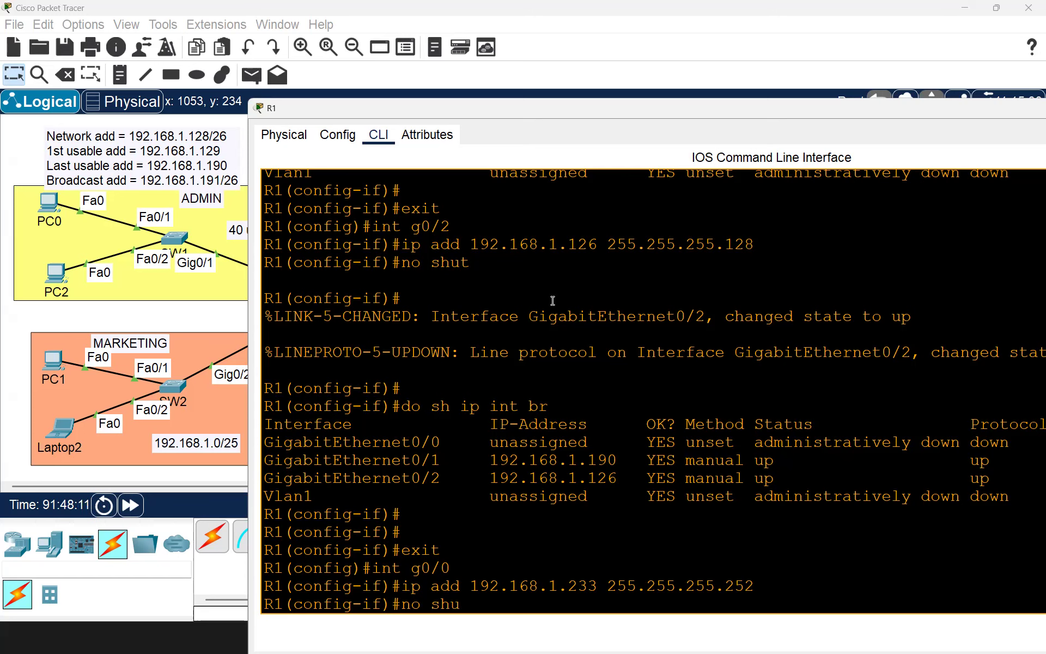
type("t")
key("Return")
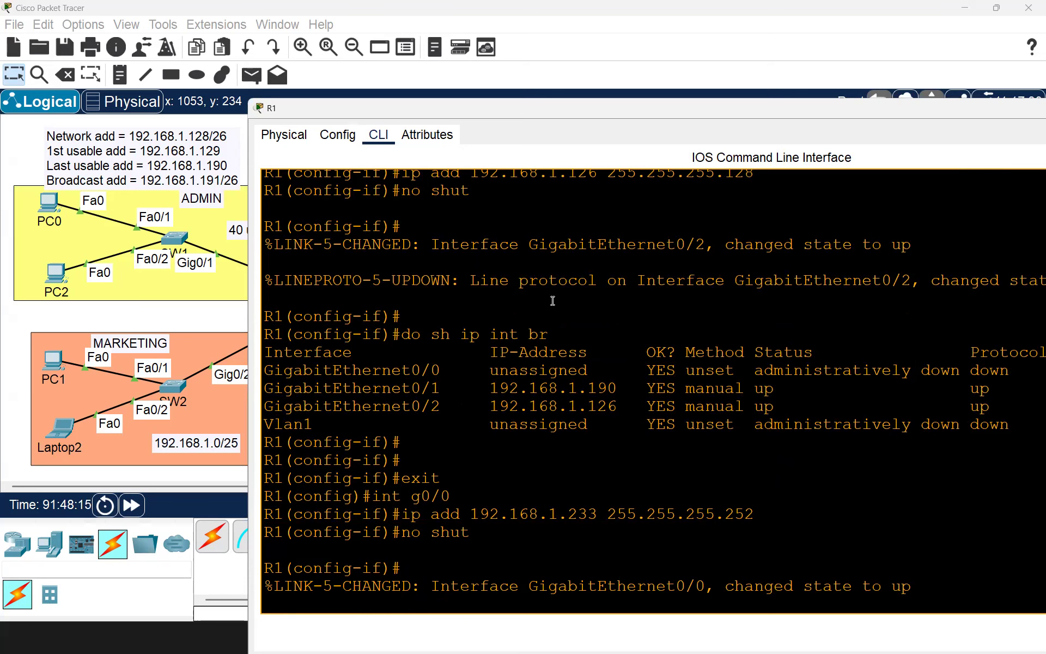
key("Return")
type("do sh ip int br")
key("Return")
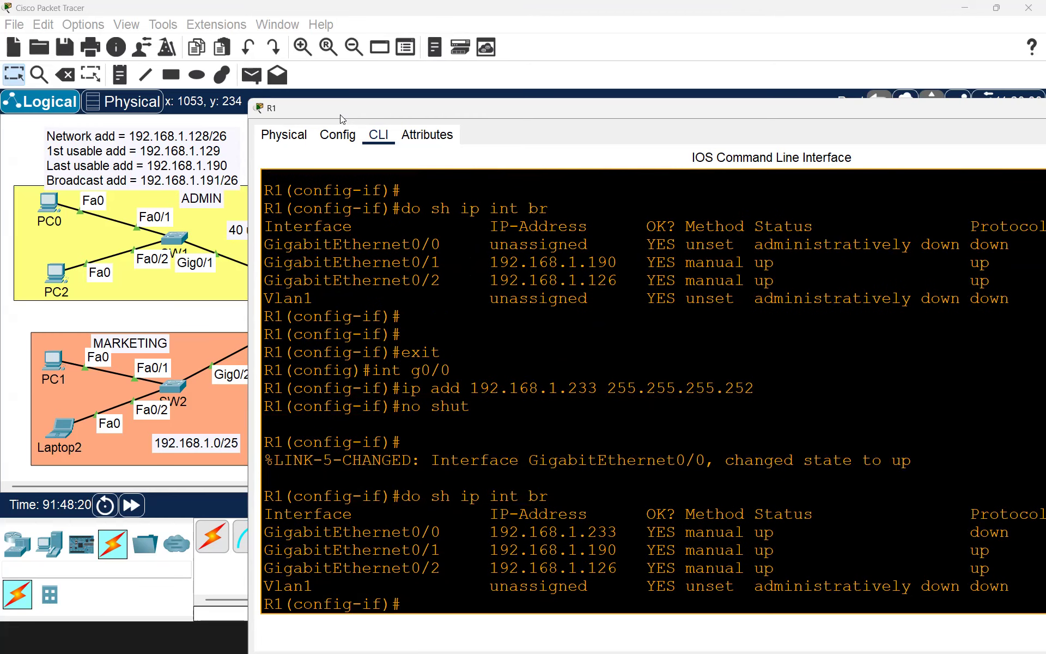
left_click_drag(340, 116, 209, 95)
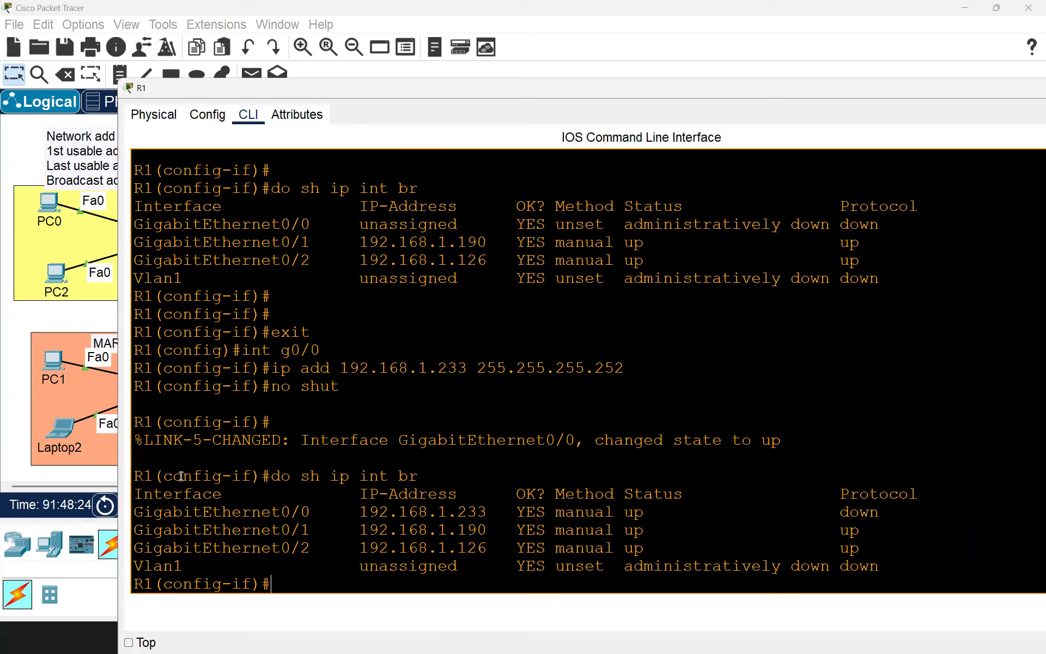
Step: Review R1's three interface rows, noting Gi0/0's protocol still down, then close R1's window
left_click_drag(142, 509, 866, 547)
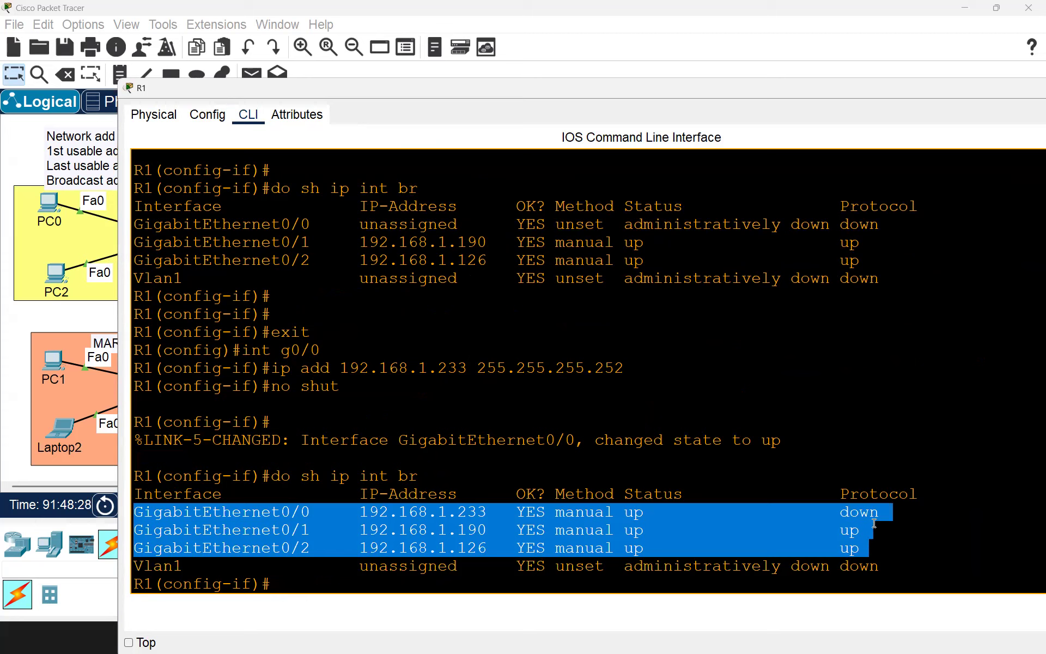
left_click(221, 513)
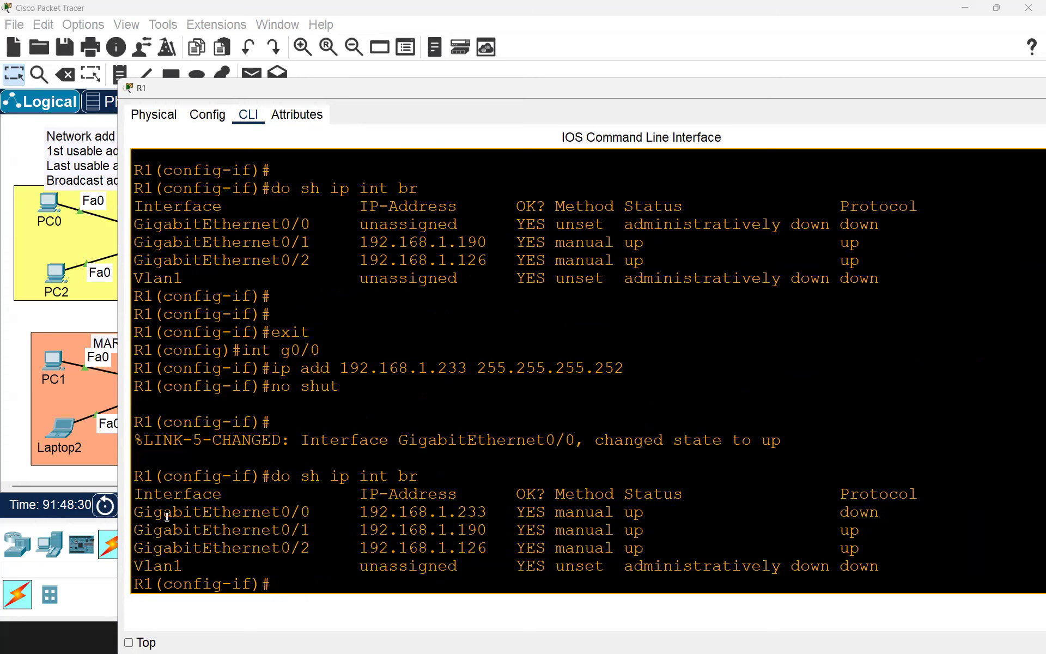
left_click_drag(138, 512, 879, 506)
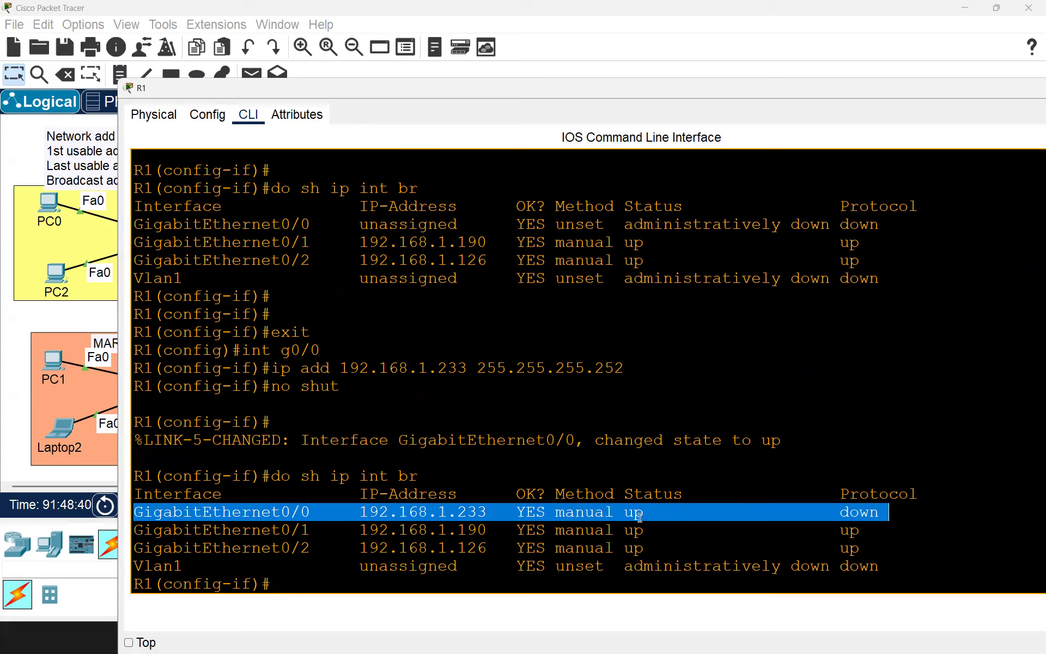
left_click(861, 515)
left_click_drag(845, 513, 879, 512)
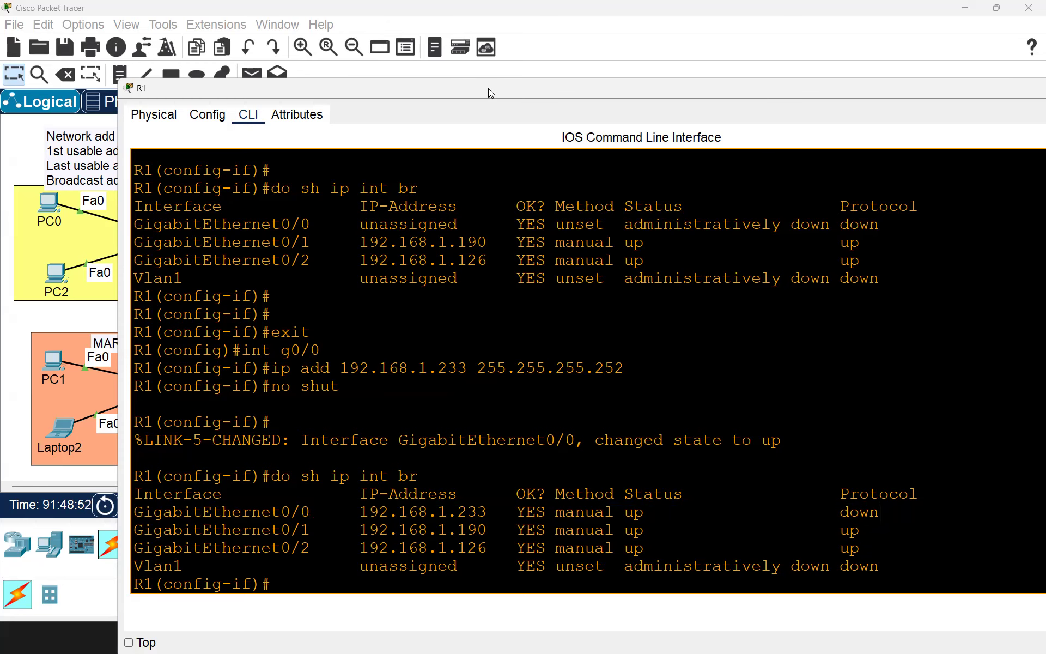
left_click_drag(488, 89, 506, 447)
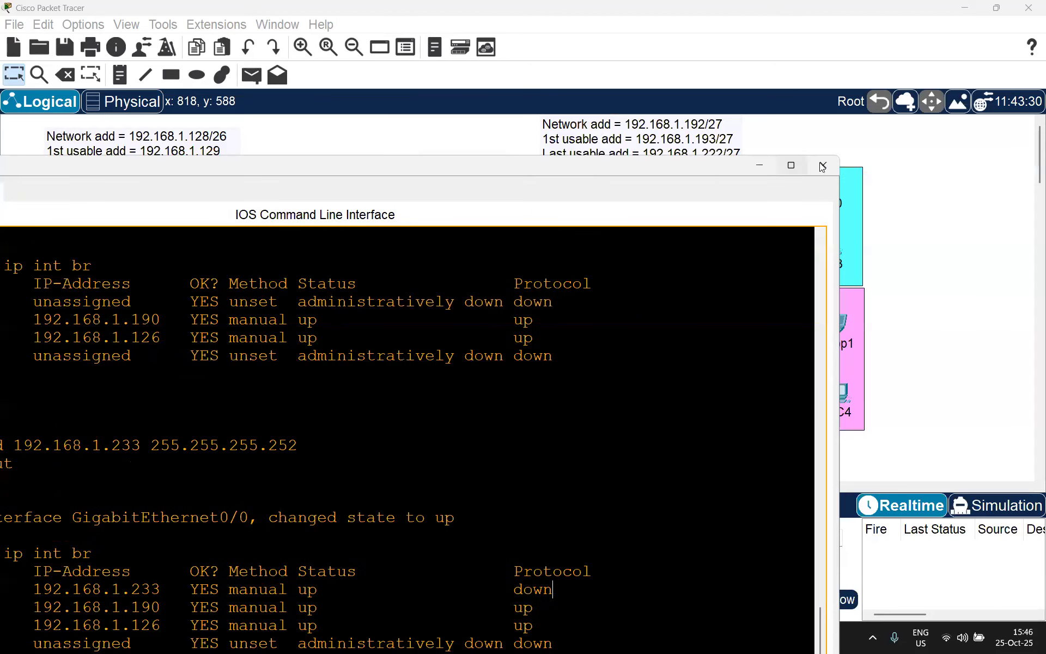
left_click(799, 165)
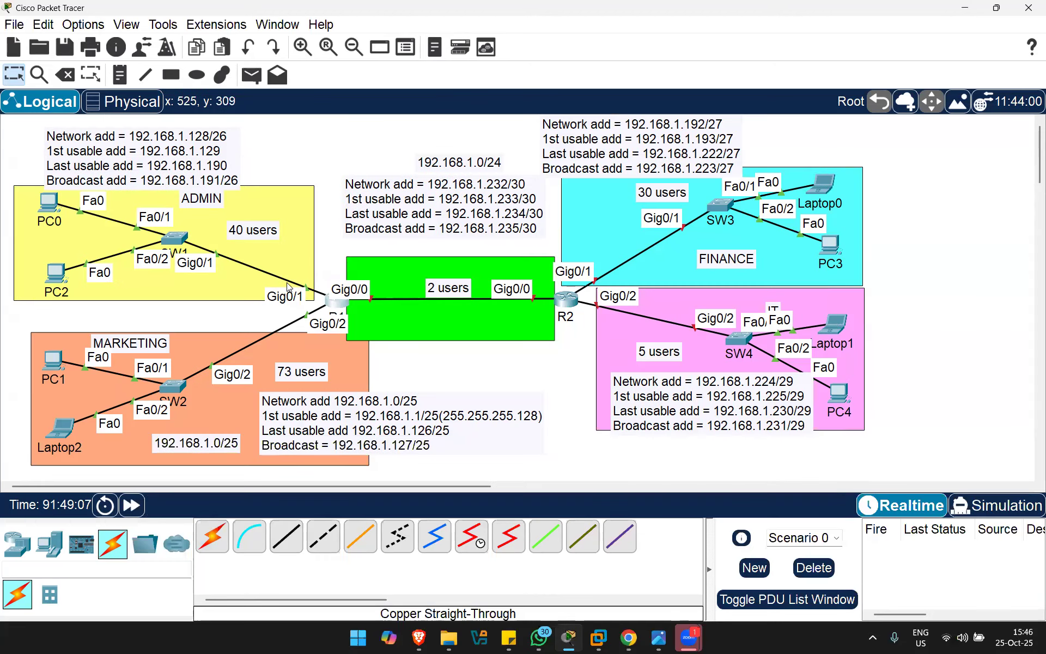
Step: Open R2's CLI and decline the initial configuration dialog
left_click(570, 303)
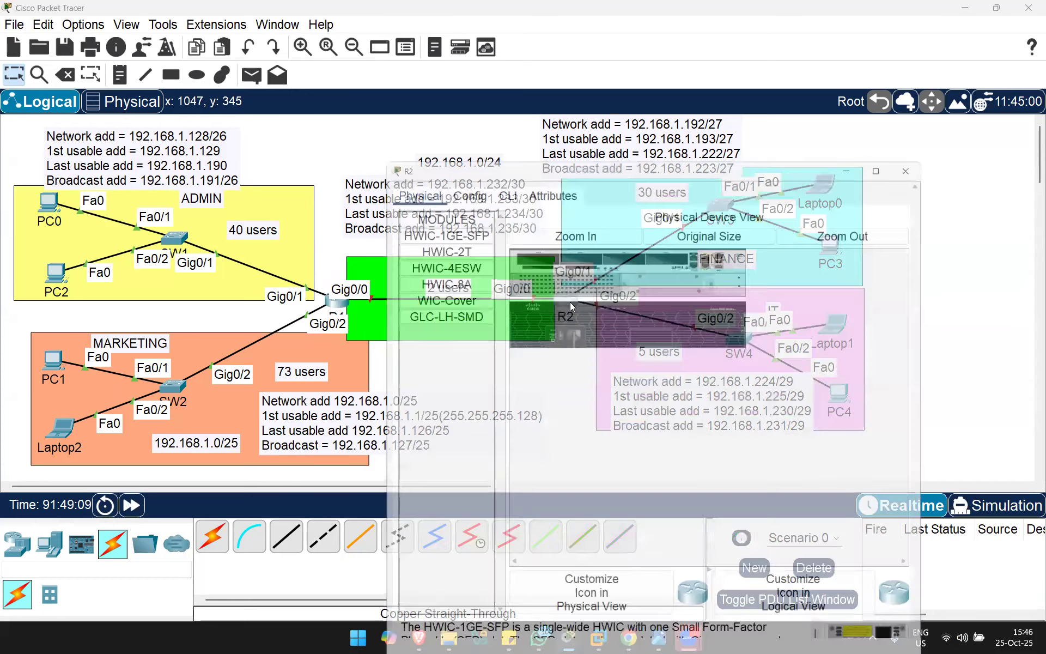
left_click_drag(809, 52, 811, 111)
left_click(507, 141)
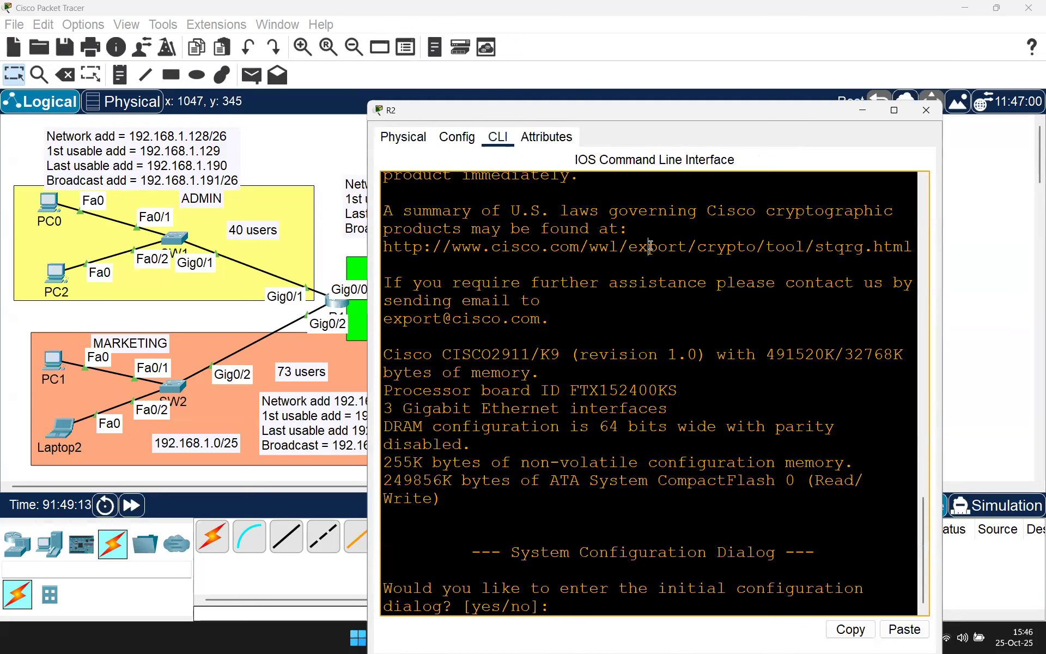
key("Return")
key("Return")
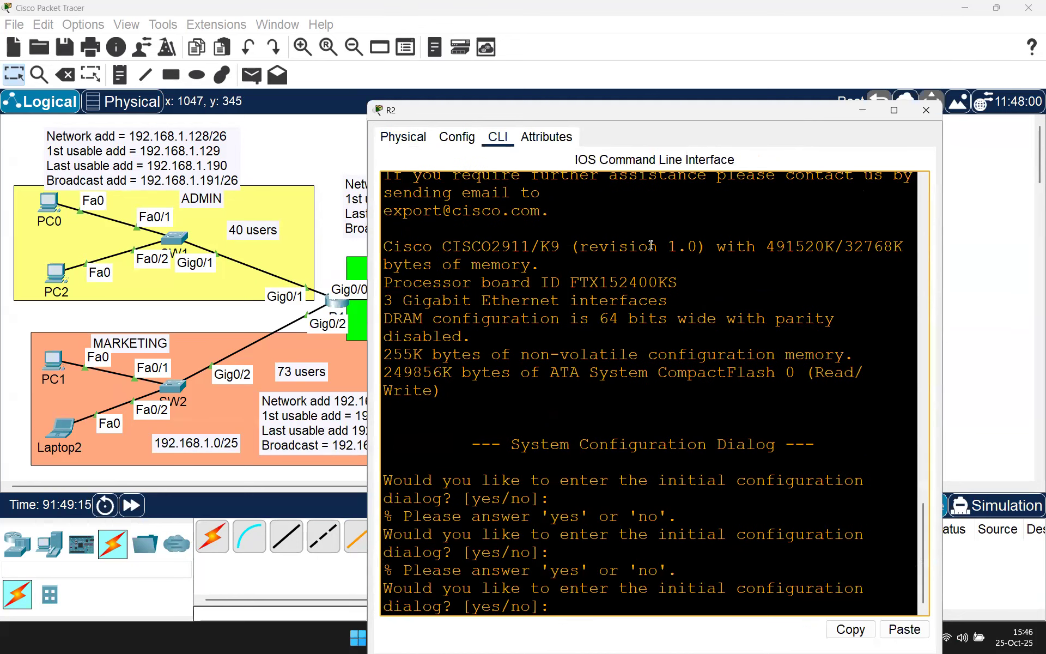
left_click_drag(387, 579, 561, 613)
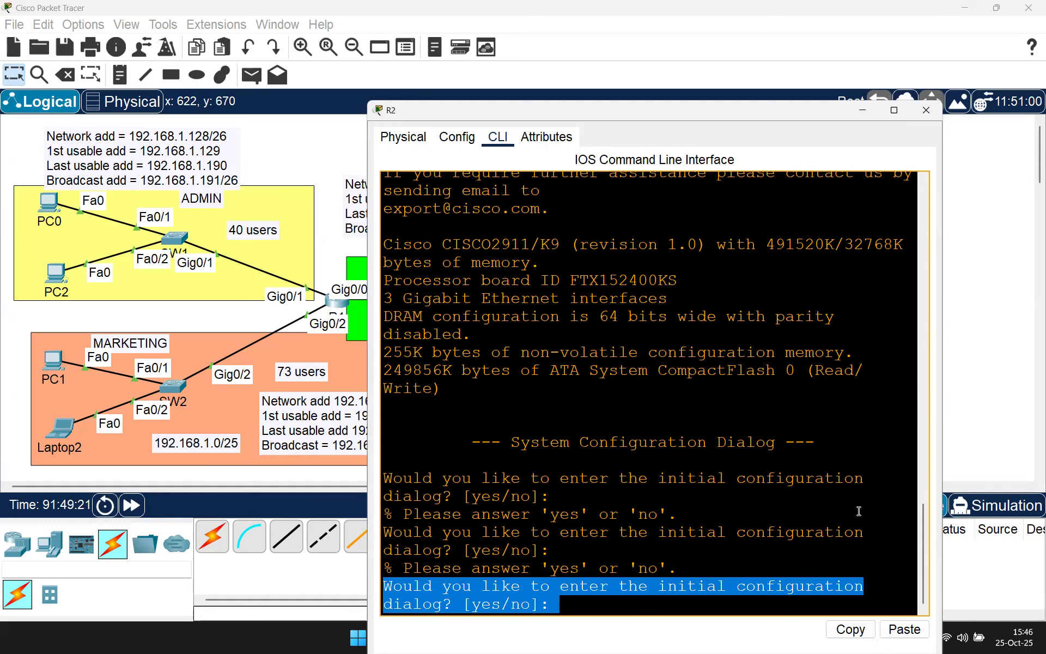
type("n")
key("Return")
key("Return")
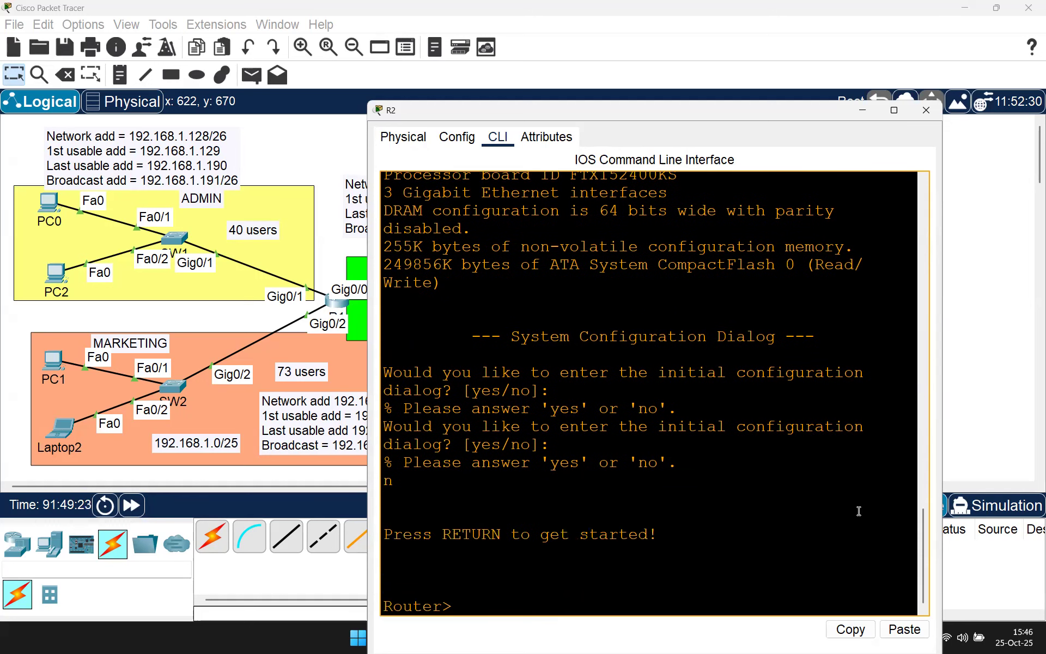
Step: Enter global configuration, set hostname R2, and give console line 0 a password
type("en")
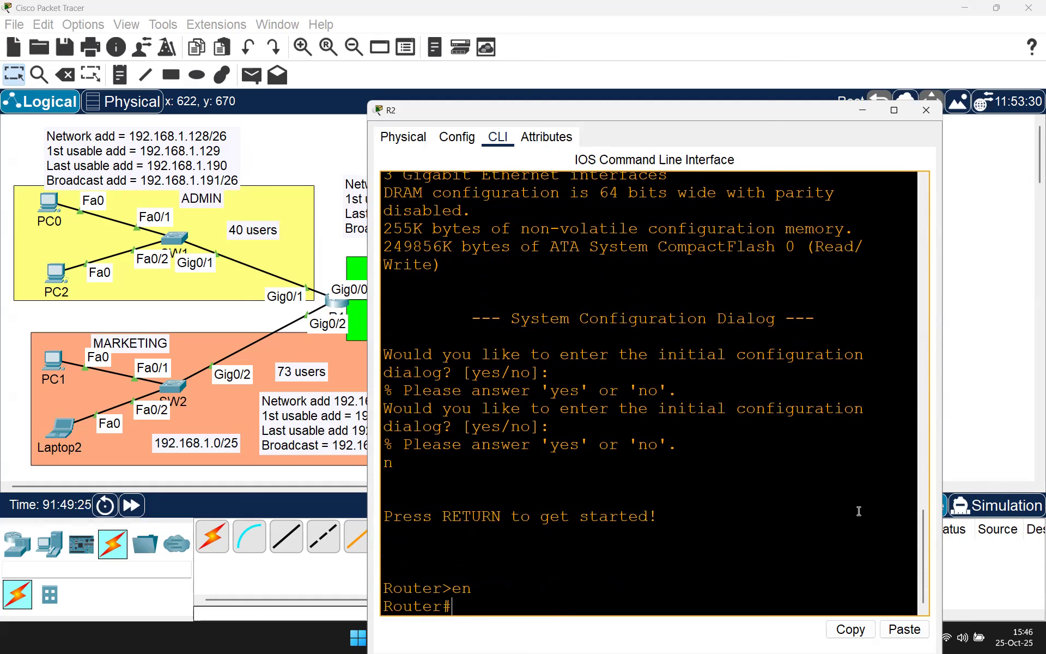
type("conf t")
key("Return")
type("h ")
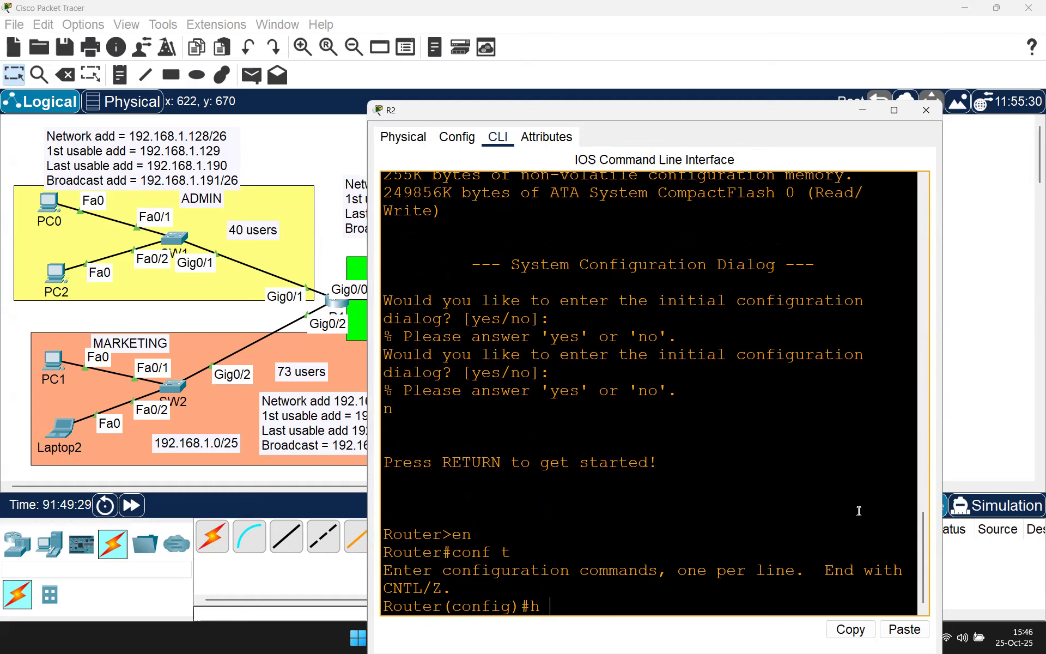
type("R2")
key("Return")
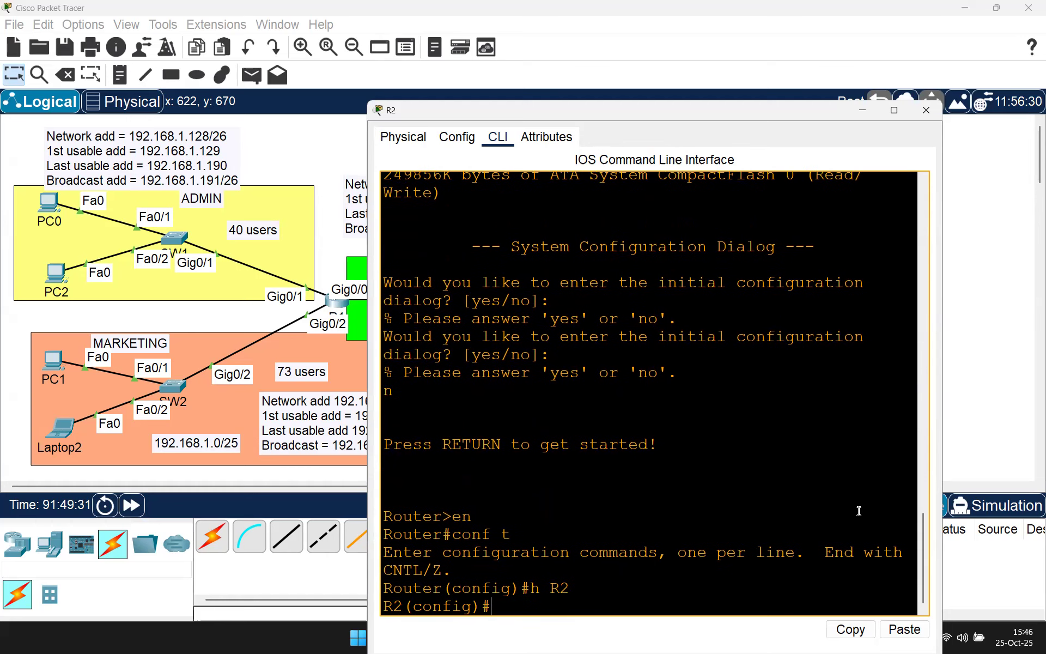
type("line con 0")
key("Return")
type("pass cisco")
key("Return")
Step: Require login on R2's console line, then give VTY lines 0–4 a password and require login
type("login")
key("Return")
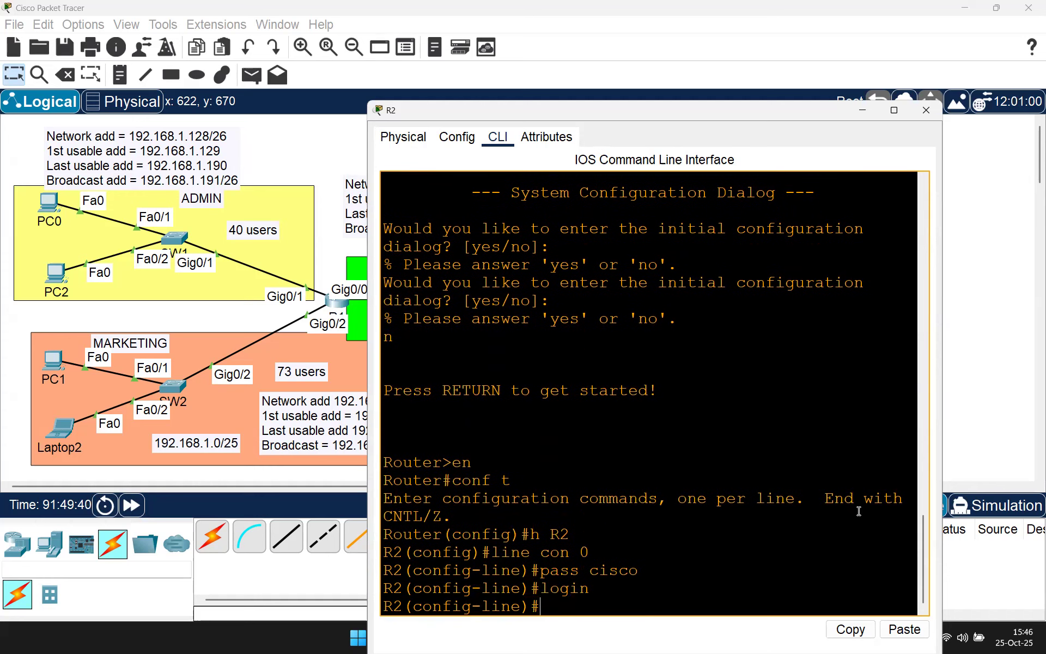
type("exit")
key("Return")
type("line vt")
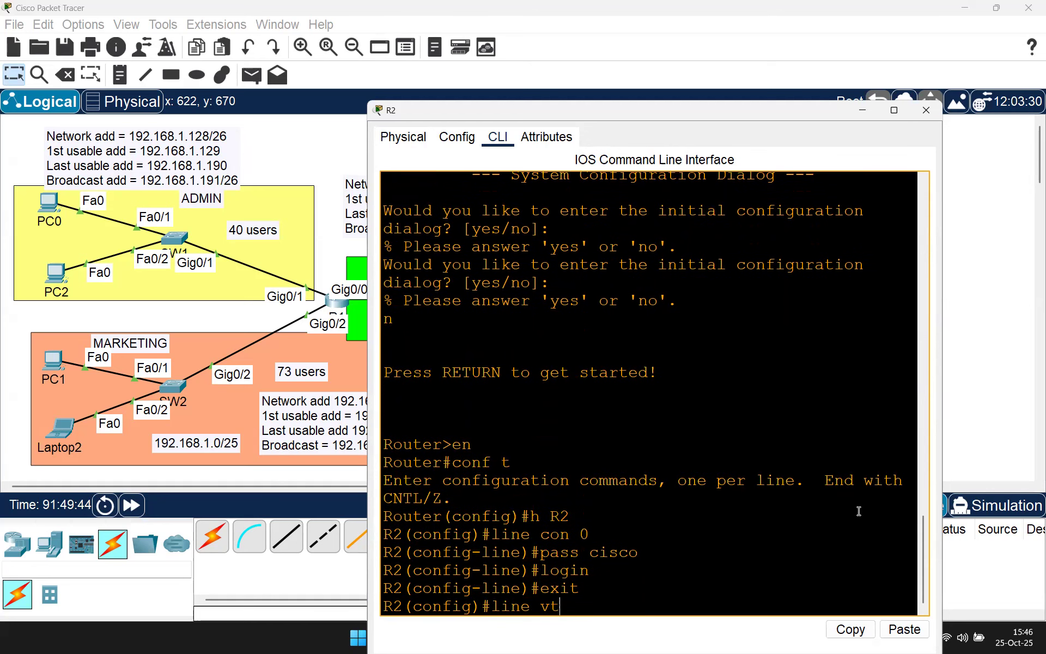
type("y 0 4")
key("Return")
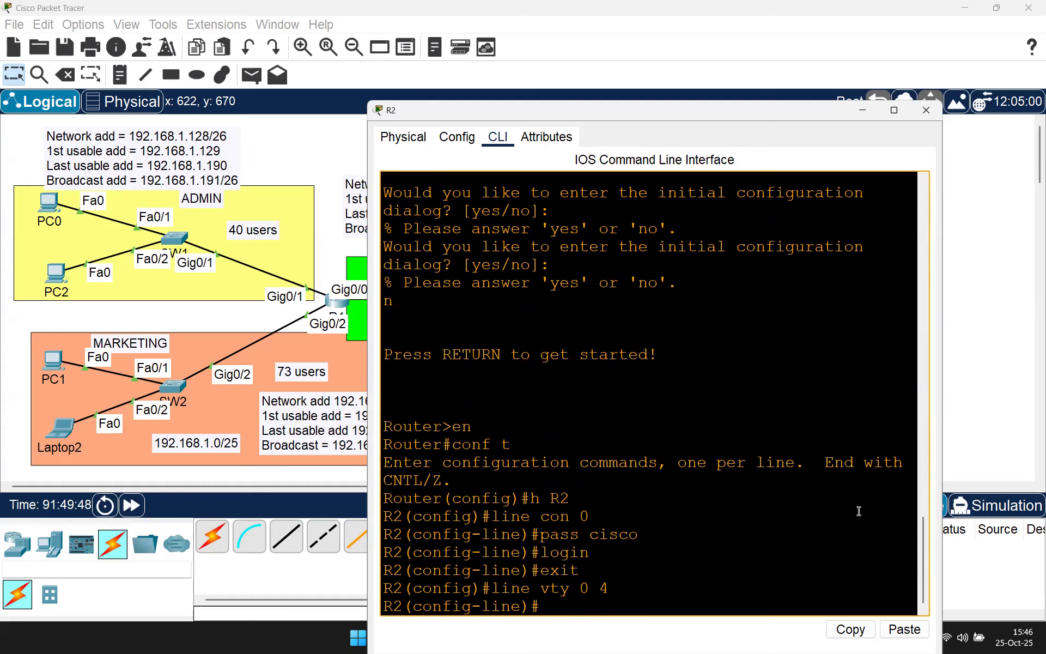
type("pass cisco")
key("Return")
type("l")
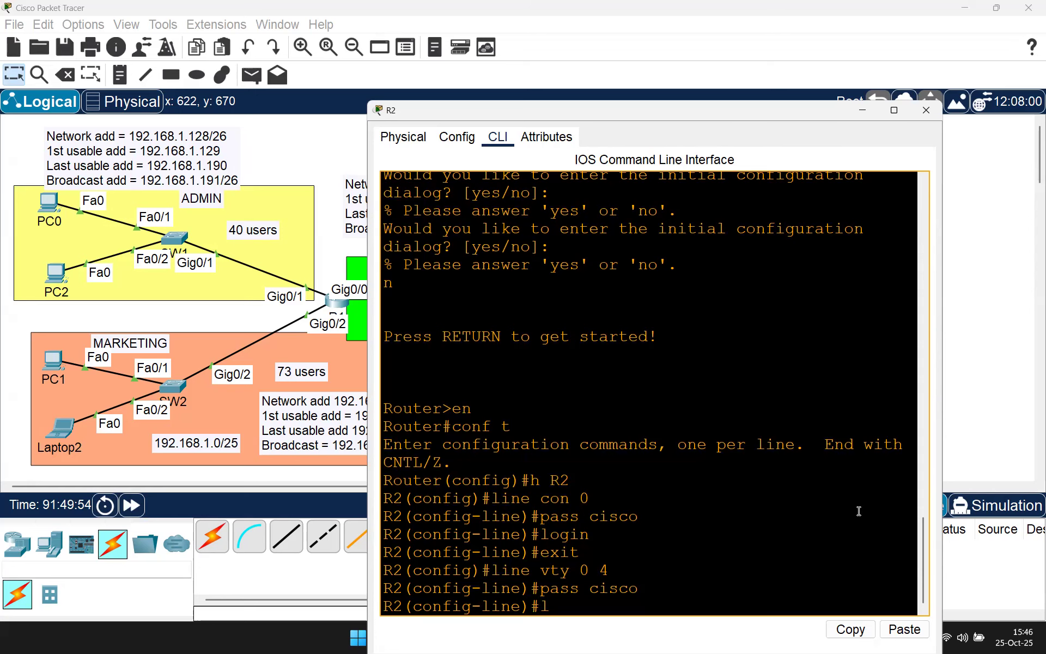
type("ogin")
key("Return")
type("exit")
key("Return")
Step: Turn on service password-encryption on R2
type("ser")
key("Tab")
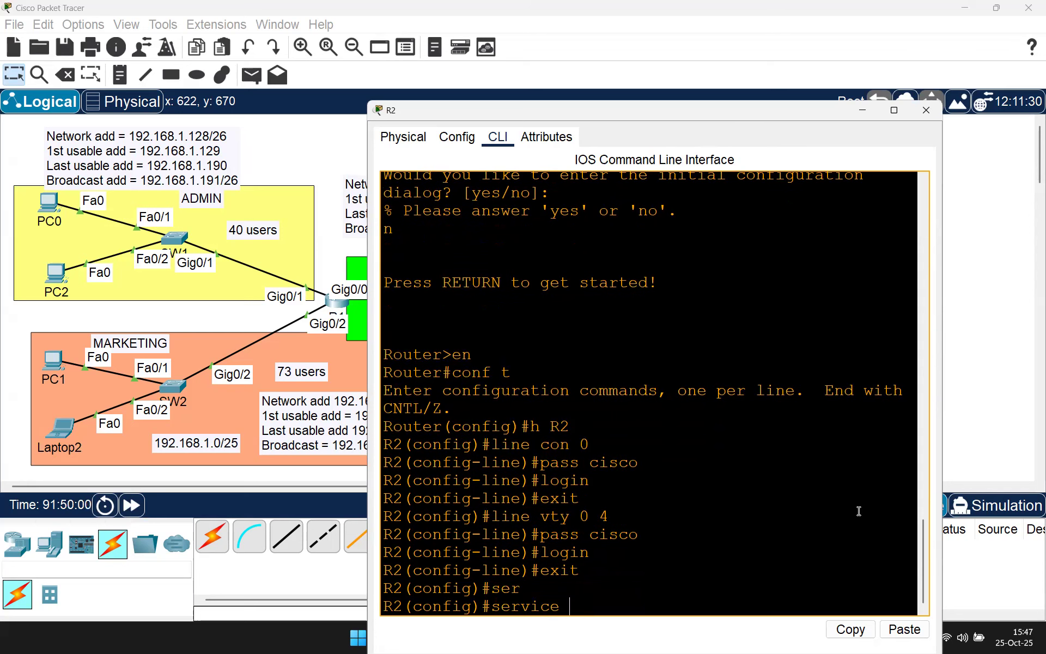
type("p")
key("Tab")
key("Return")
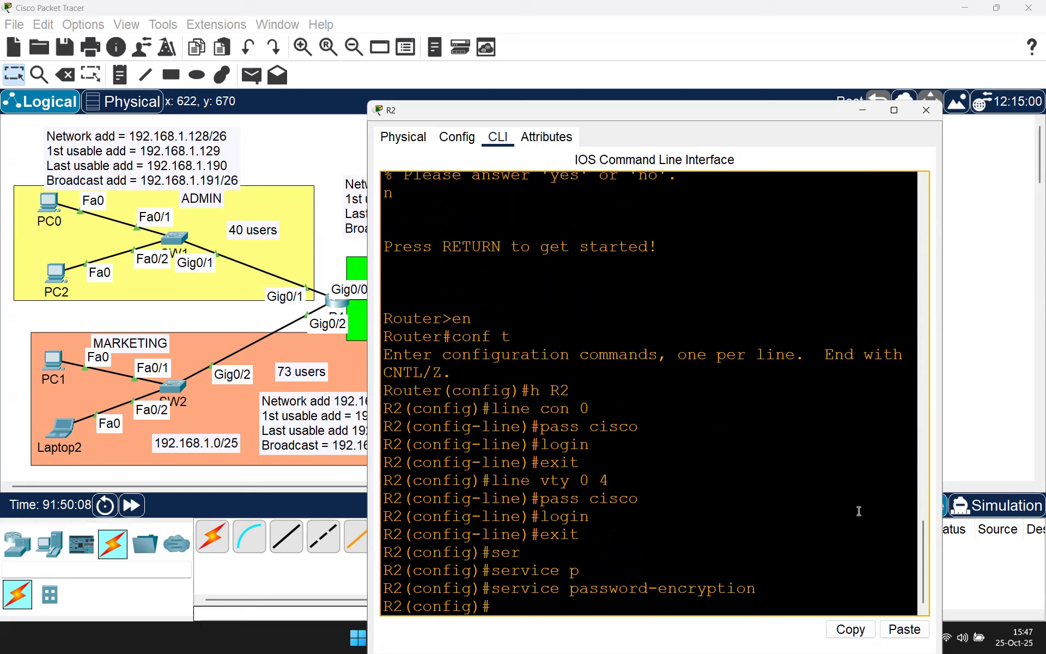
Step: Set R2's privileged-mode enable secret password
type("en")
key("Tab")
type("s")
key("BackSpace")
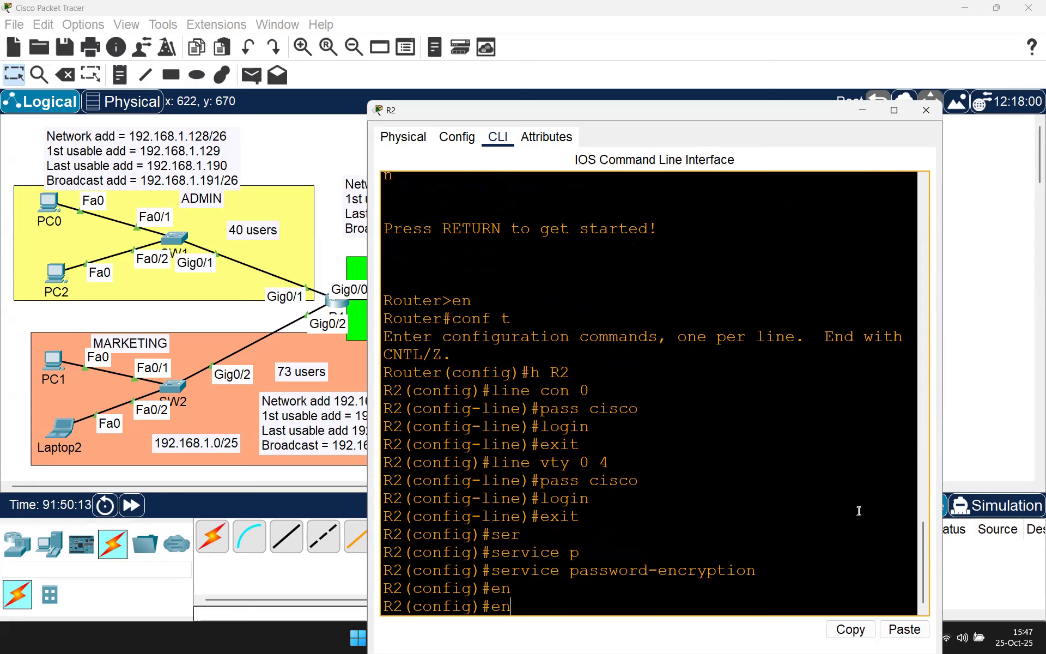
type("a")
key("Tab")
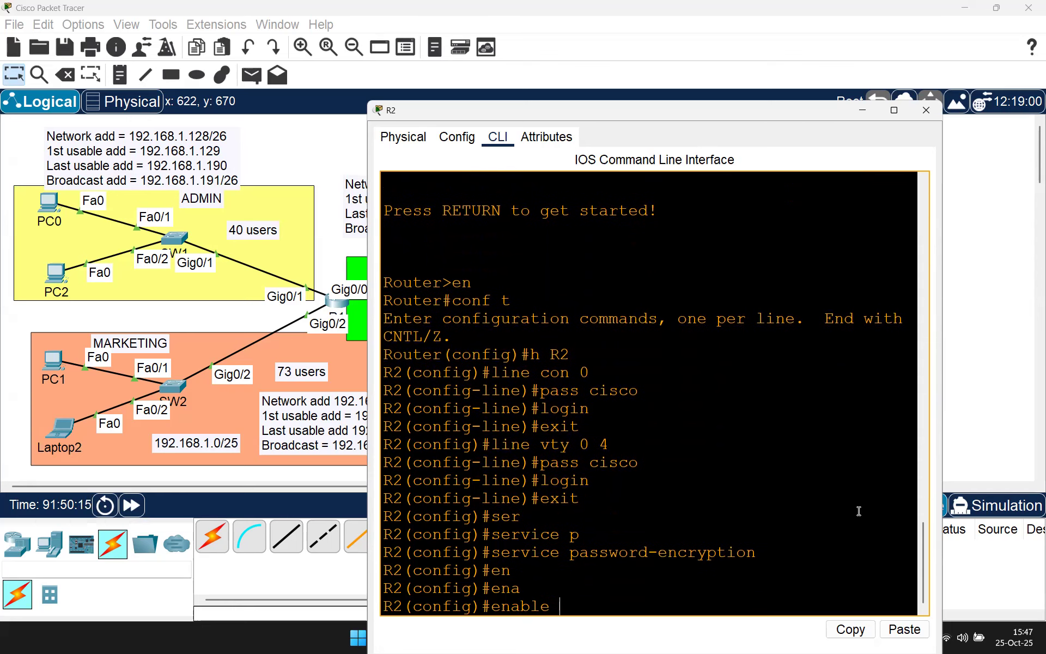
type("se")
key("Tab")
type("cisco")
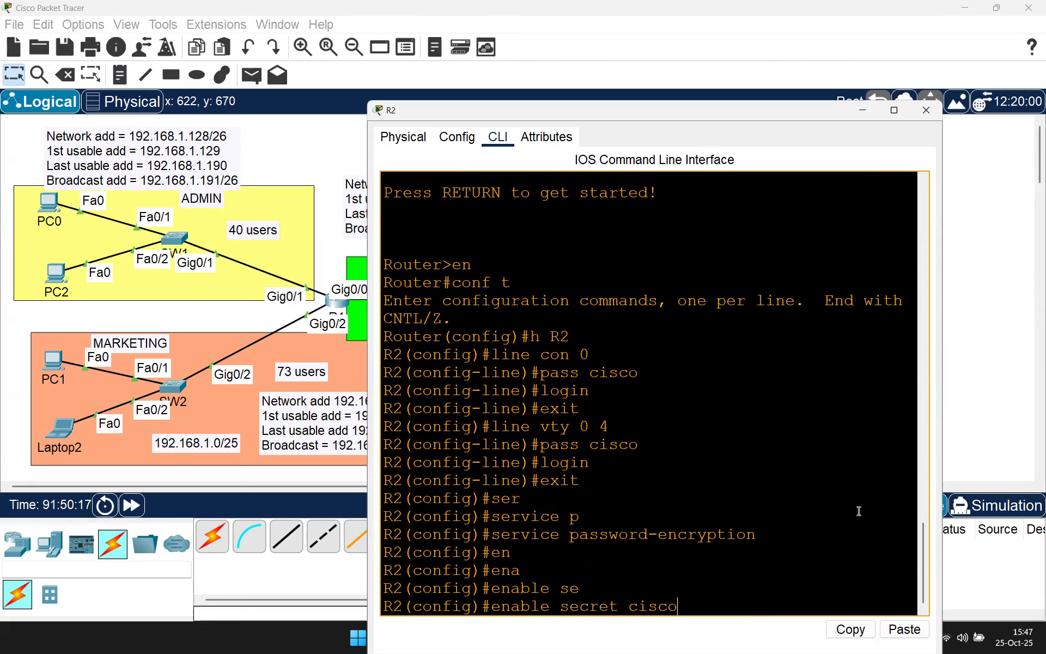
key("Return")
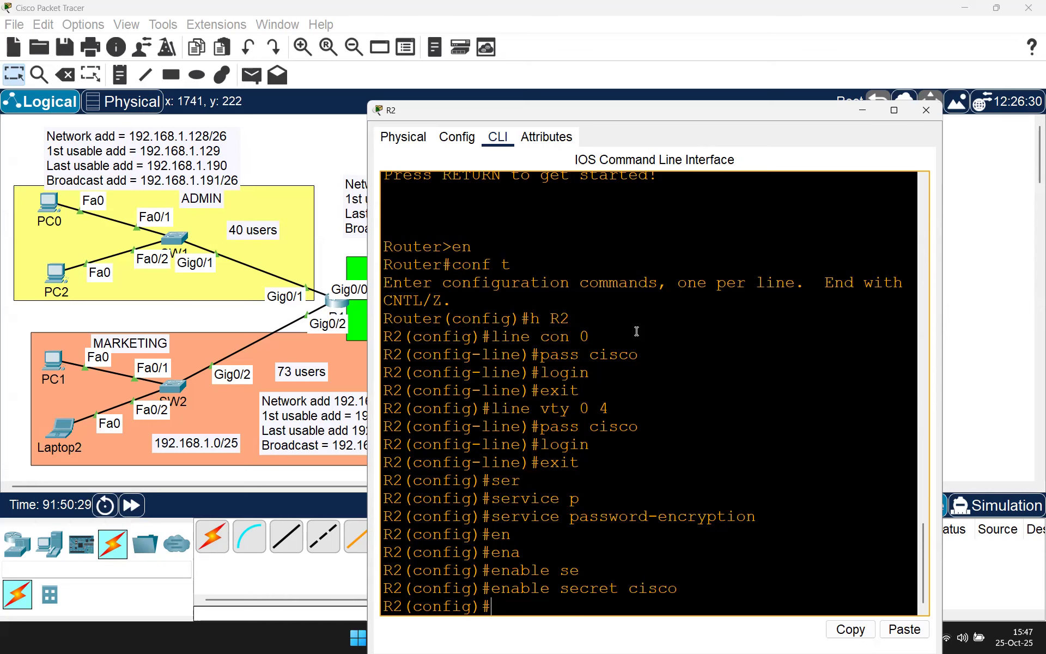
Step: Run do sh ip int br and widen the console to show every interface unassigned and down
left_click_drag(657, 107, 521, 90)
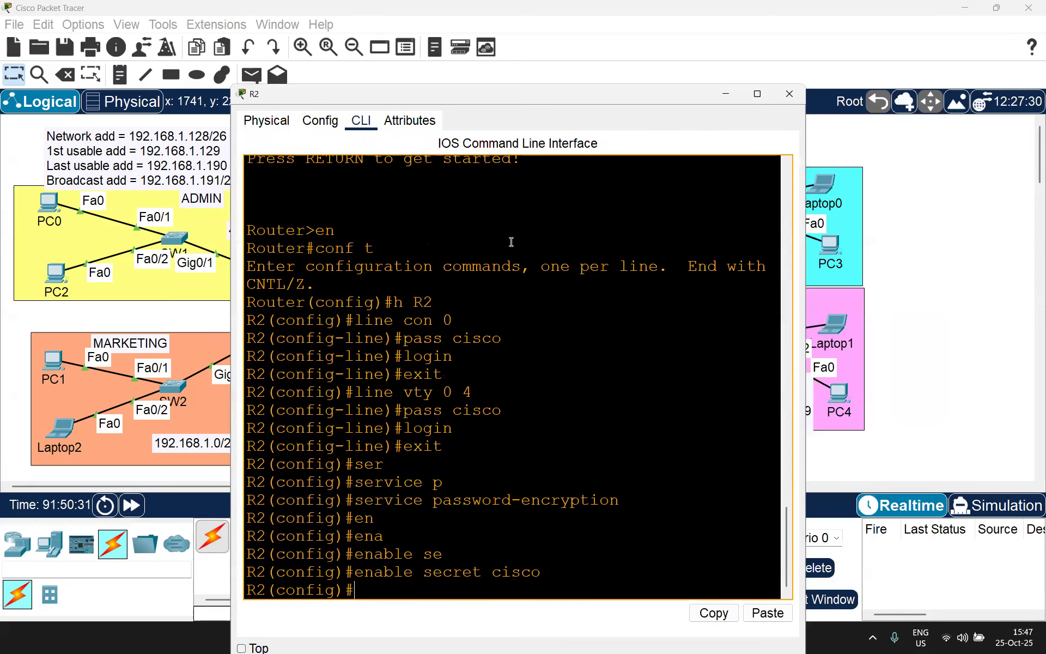
type("do sh ip int br")
key("Return")
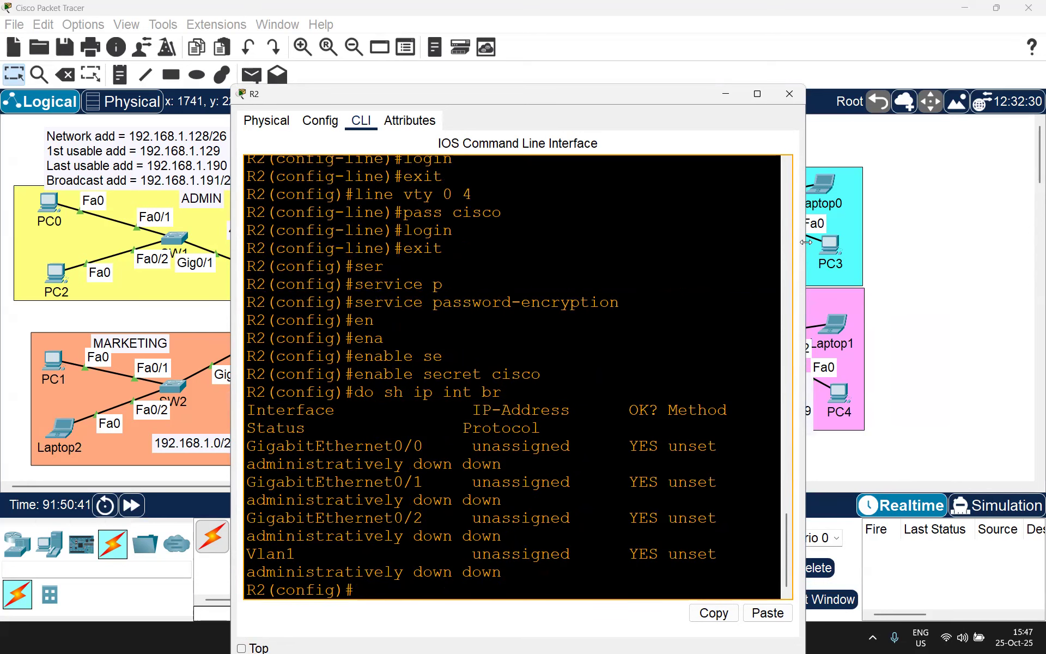
left_click_drag(806, 242, 1044, 242)
left_click_drag(286, 515, 815, 551)
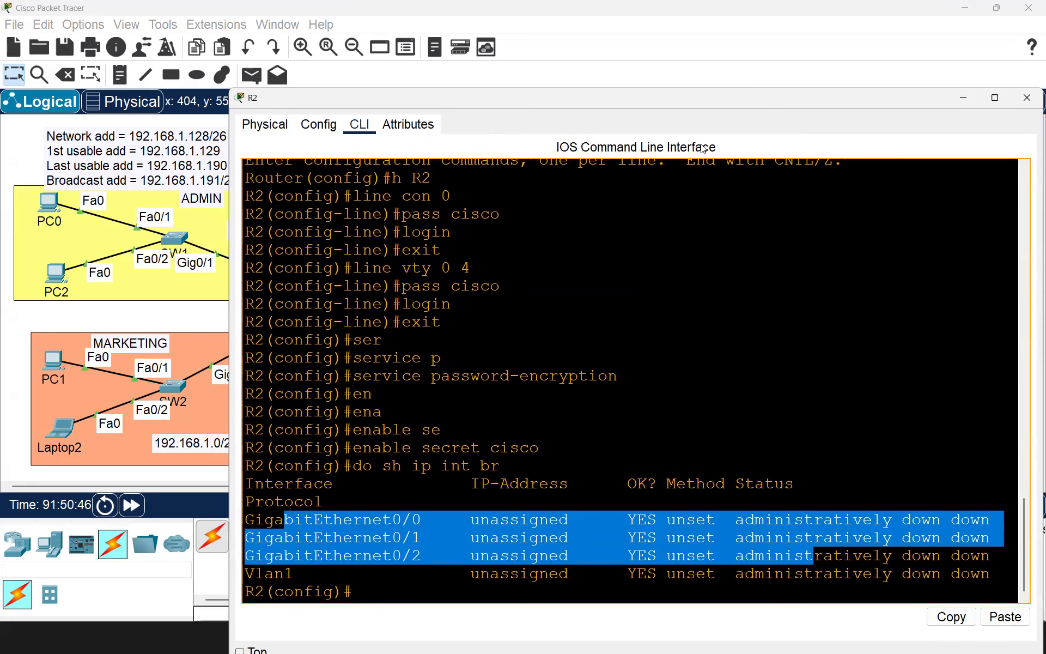
Step: Reposition R2's console over the topology and begin configuring interface g0/0
left_click_drag(855, 99, 750, 131)
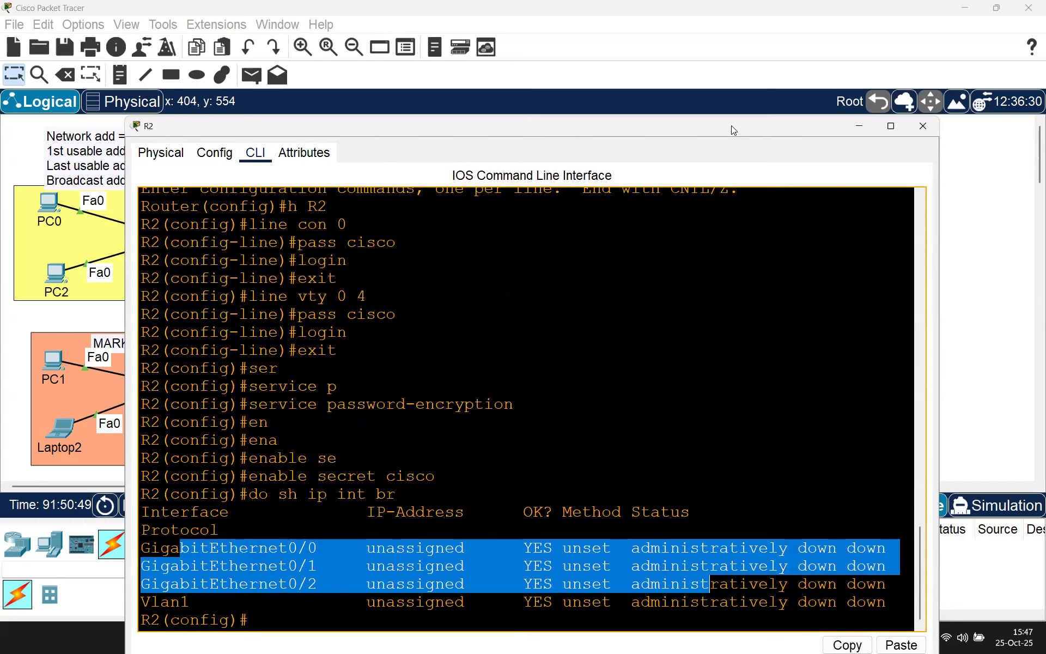
left_click_drag(731, 125, 830, 424)
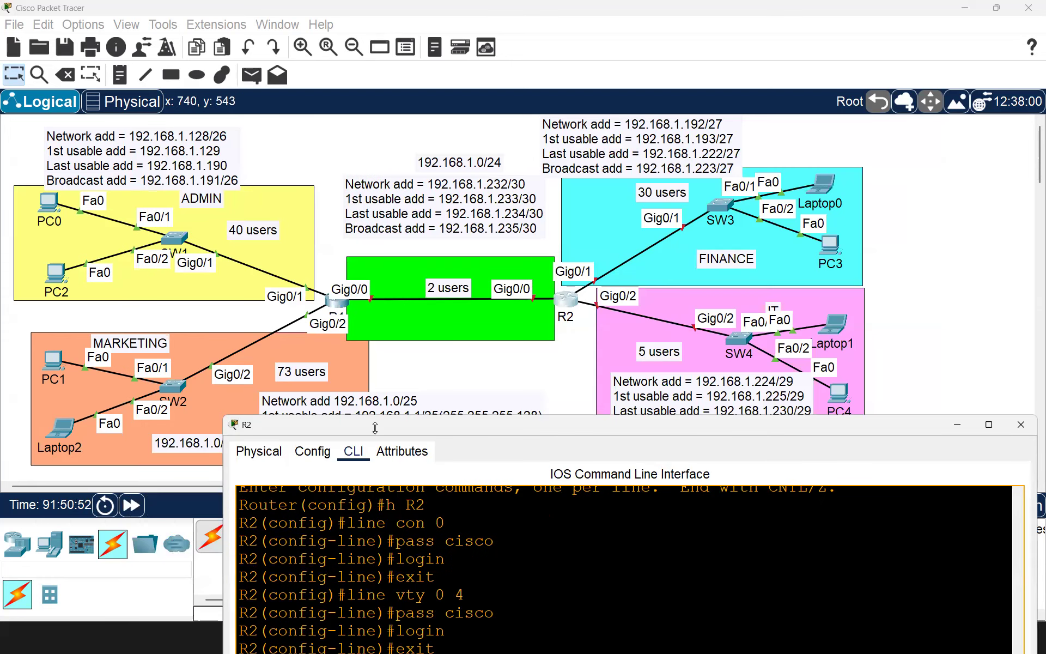
left_click_drag(375, 428, 287, 242)
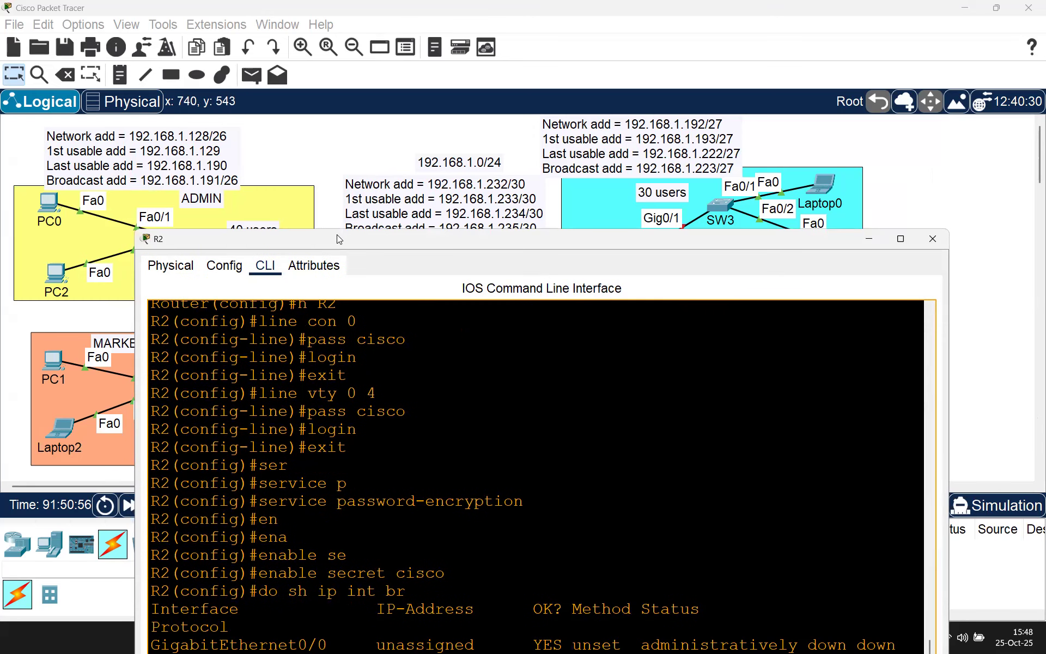
left_click_drag(337, 233, 319, 84)
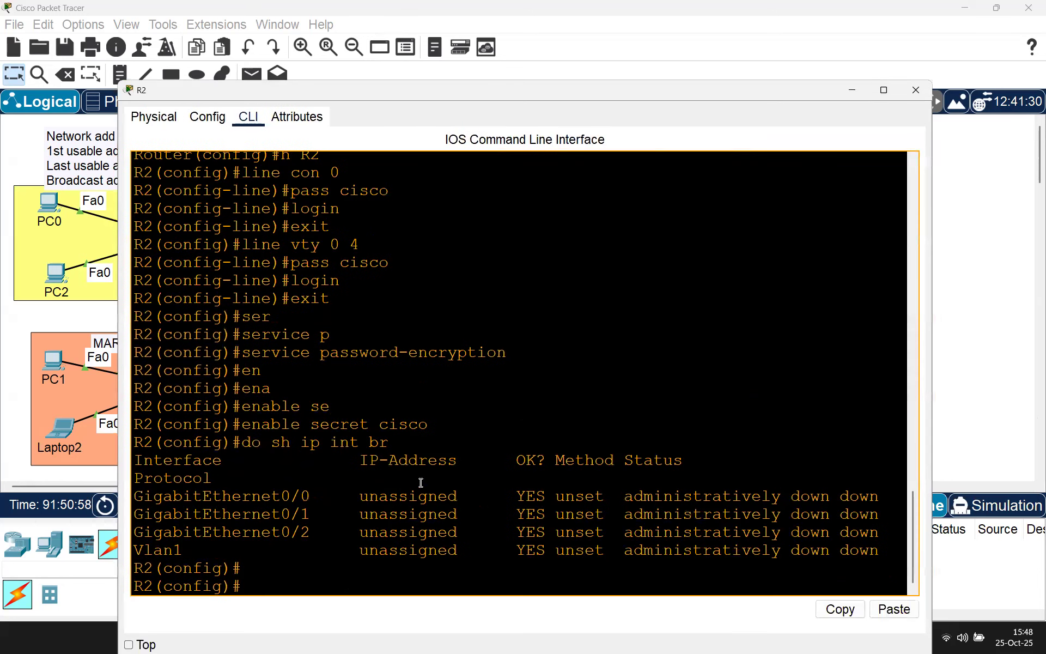
type("int g0/0")
Step: Give GigabitEthernet0/0 192.168.1.234 255.255.255.252, enable it with no shut, and exit
key("Return")
type("ip add 1")
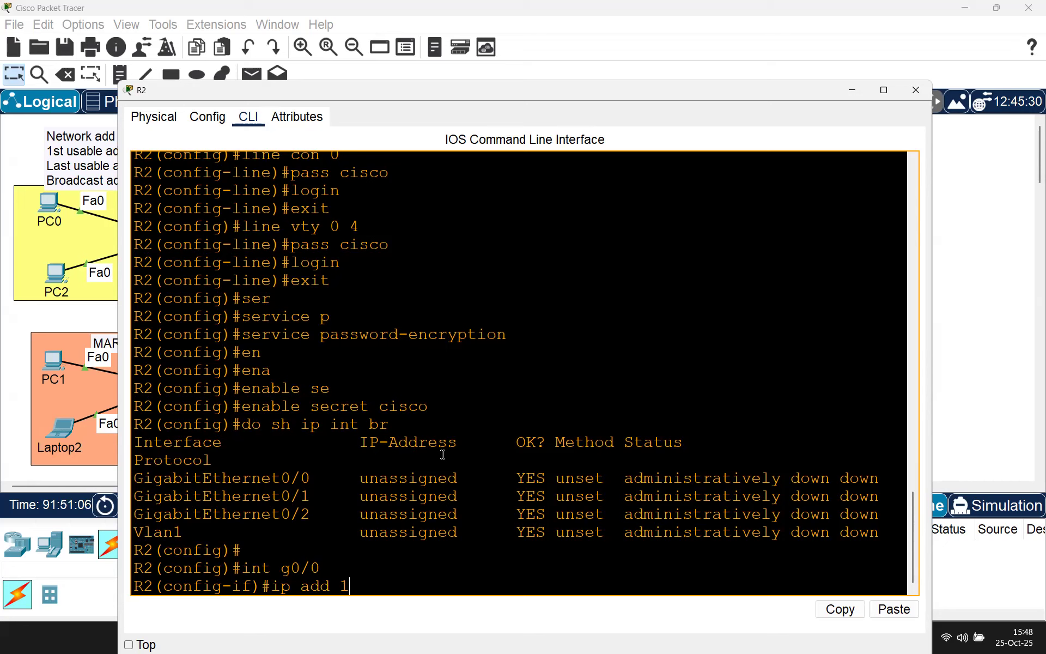
type("92.168.1.")
left_click_drag(298, 102, 315, 80)
type("234 ")
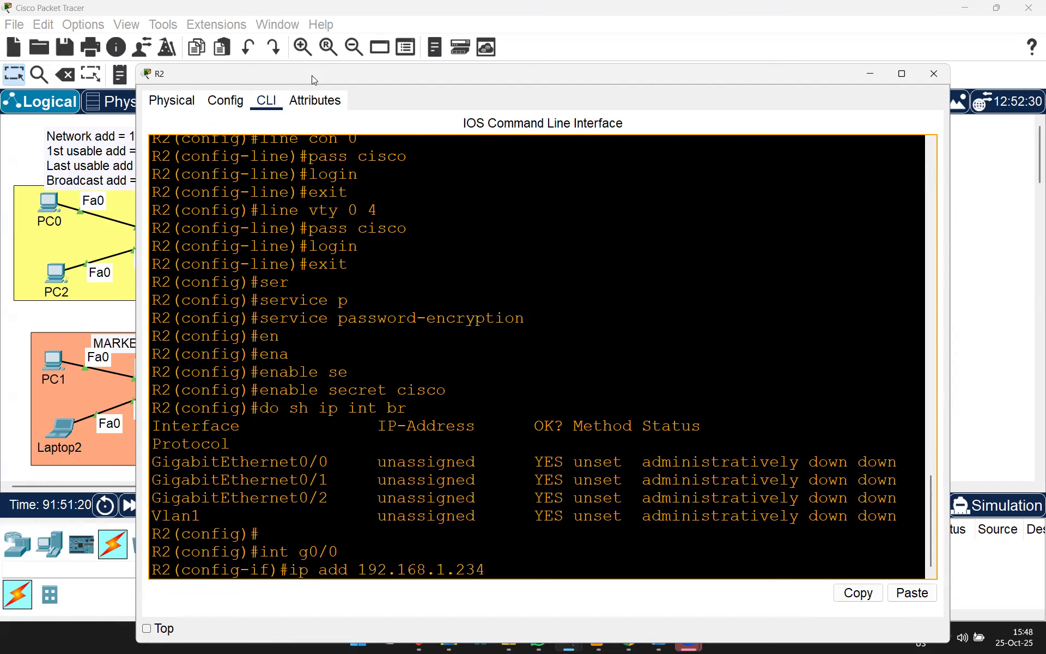
type("255.255.255.252")
key("Return")
type("no shut")
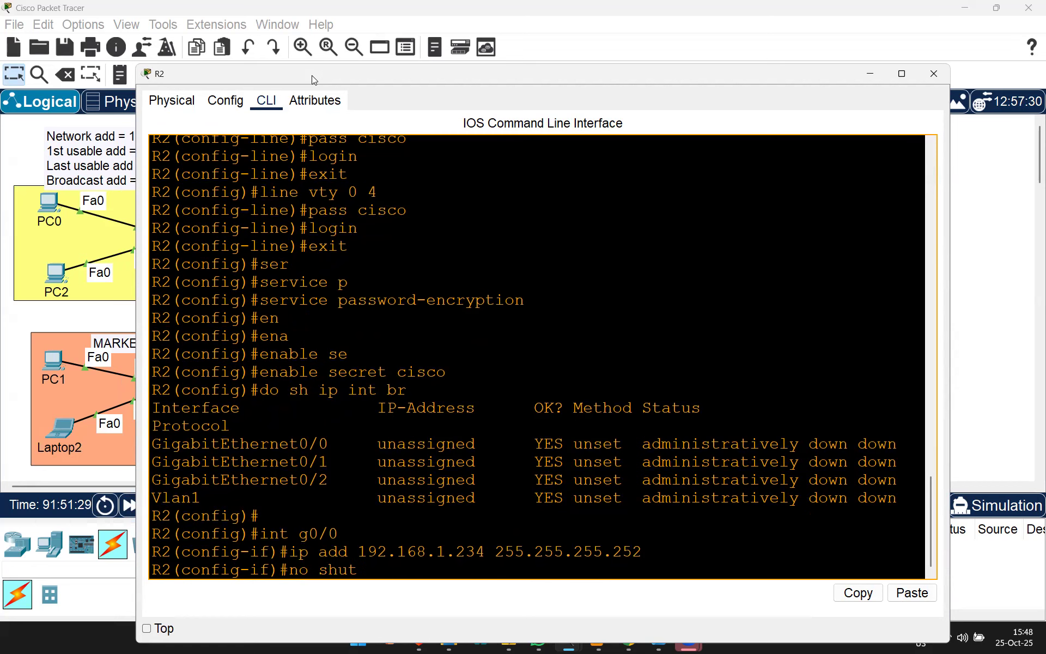
left_click_drag(180, 79, 234, 386)
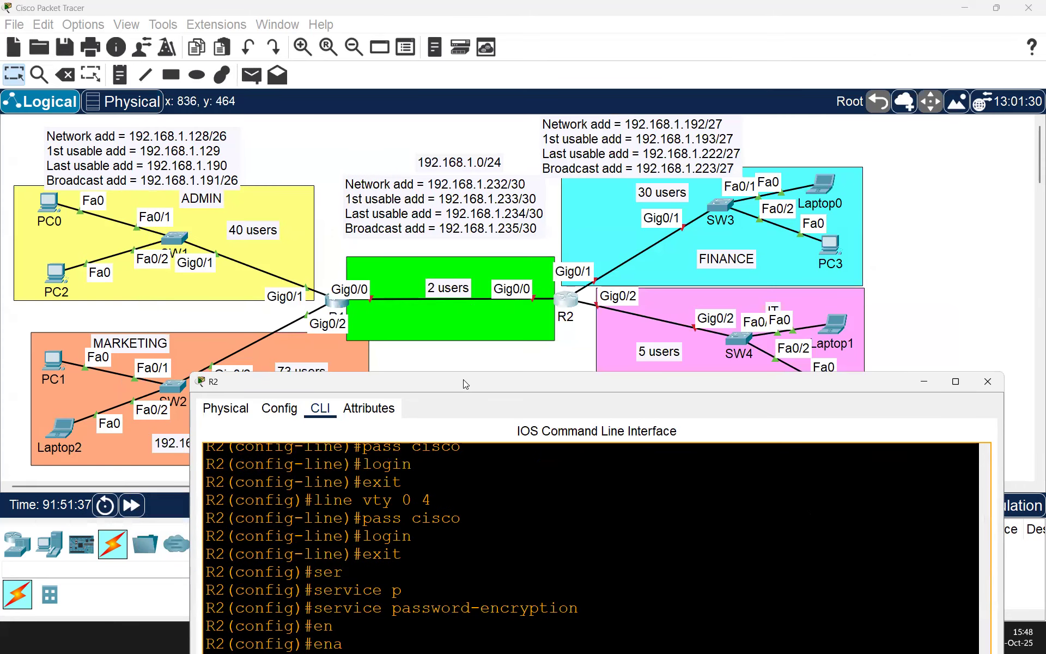
left_click_drag(463, 379, 370, 347)
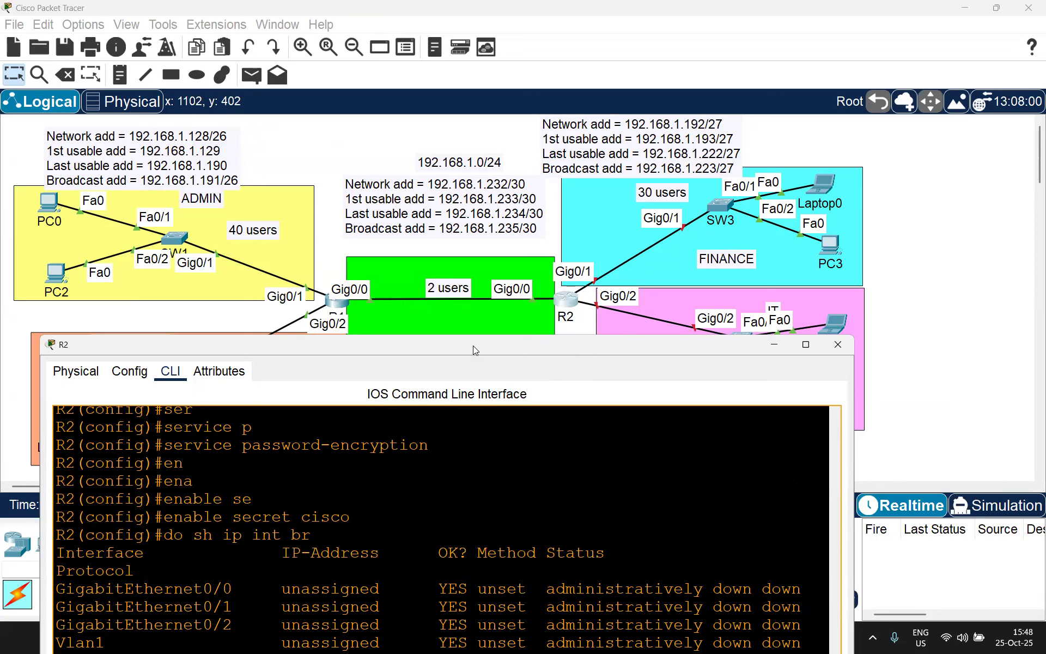
left_click_drag(473, 346, 523, 65)
type("e")
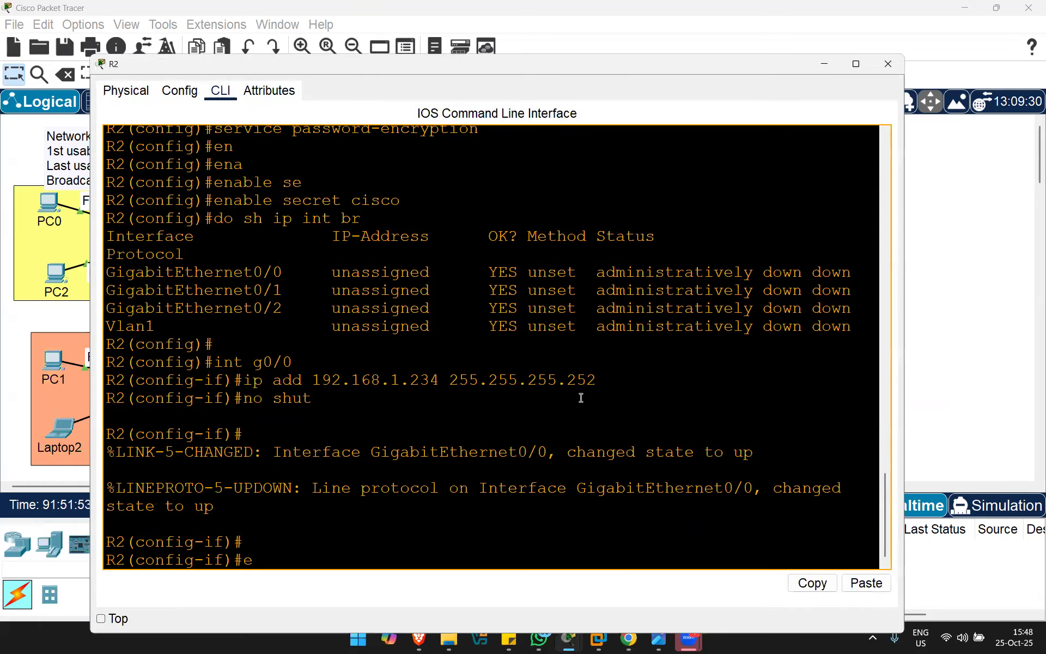
type("xit")
key("Return")
Step: Assign GigabitEthernet0/1 the address 192.168.1.222 with mask 255.255.255.224
type("int")
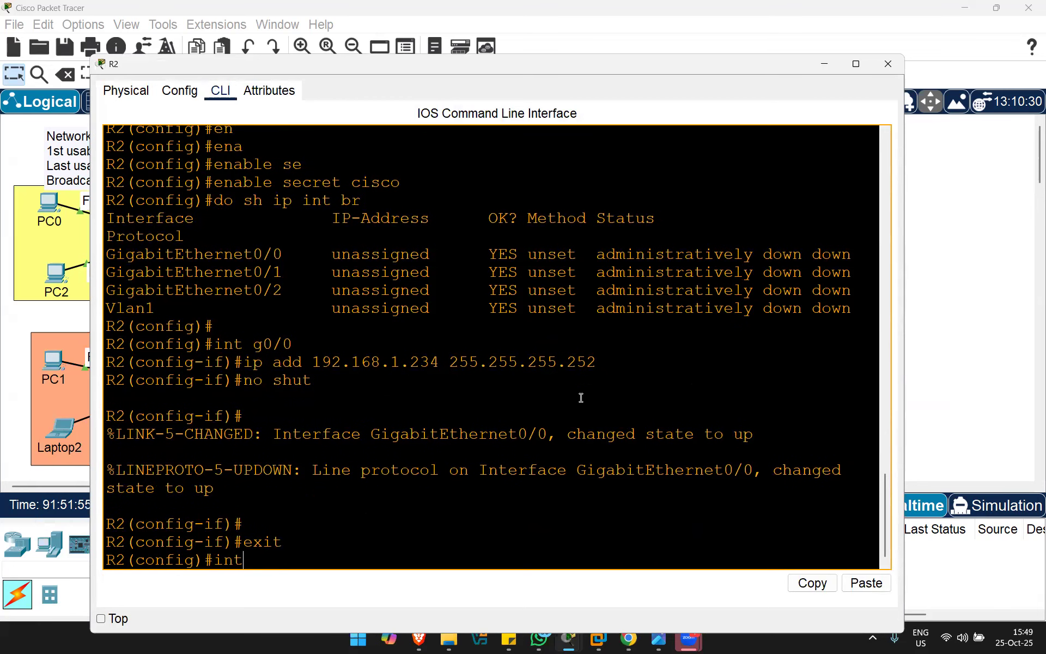
type(" g0/1")
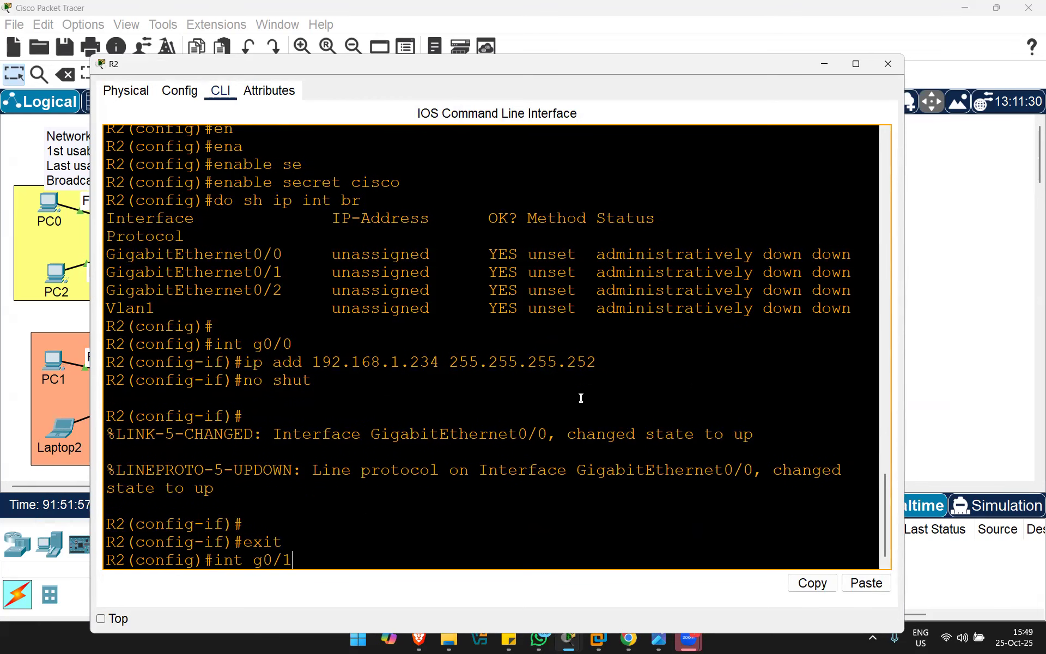
key("Return")
type("ip add")
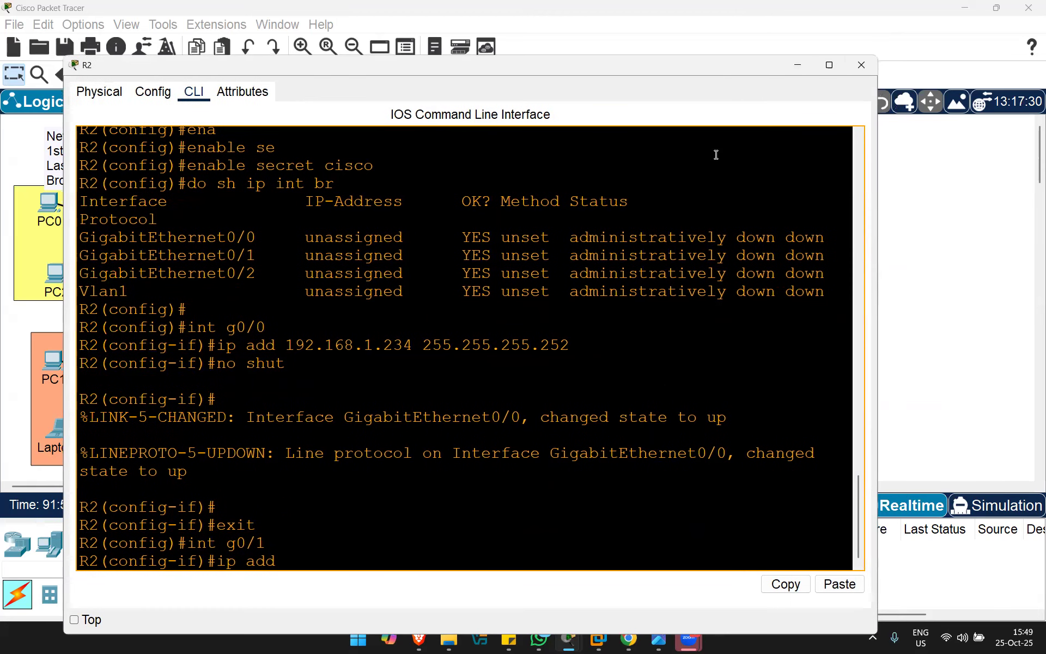
type("192.168.1.222")
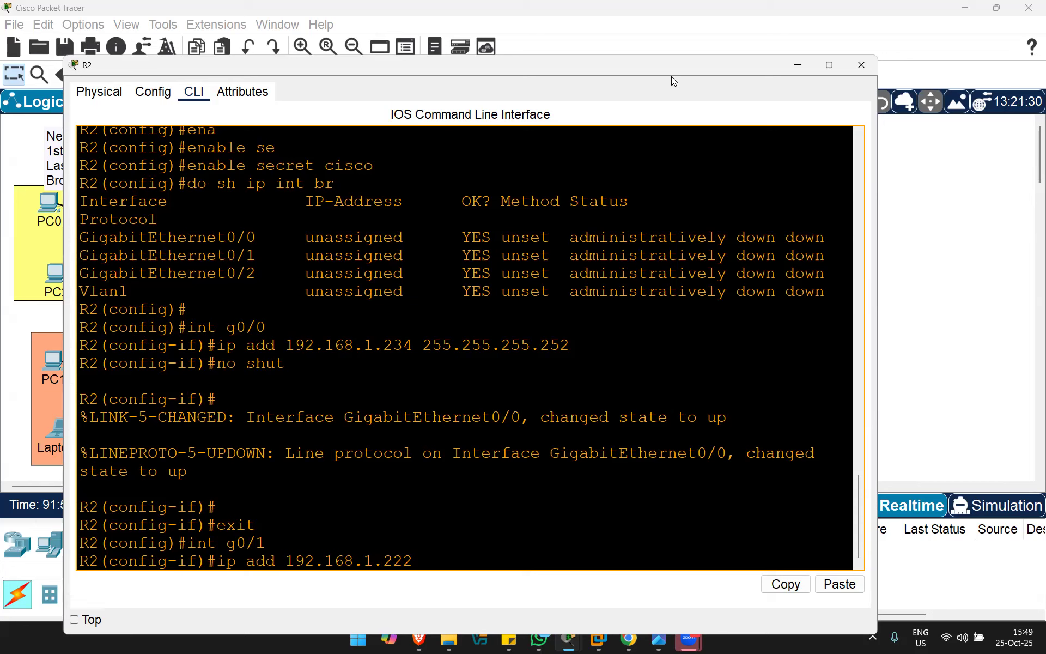
left_click_drag(672, 76, 677, 104)
type("255.24")
key("BackSpace")
type("55.255.255.224")
key("Return")
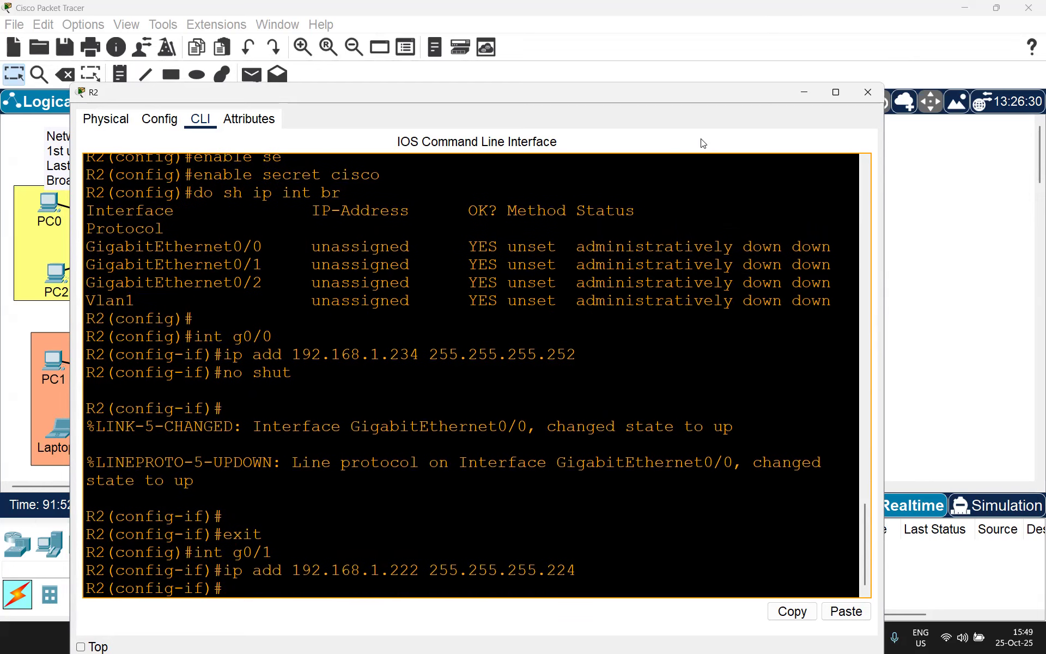
Step: Bring GigabitEthernet0/1 up with no shutdown and return to global configuration
type("no shiut")
key("BackSpace")
key("BackSpace")
key("BackSpace")
key("Return")
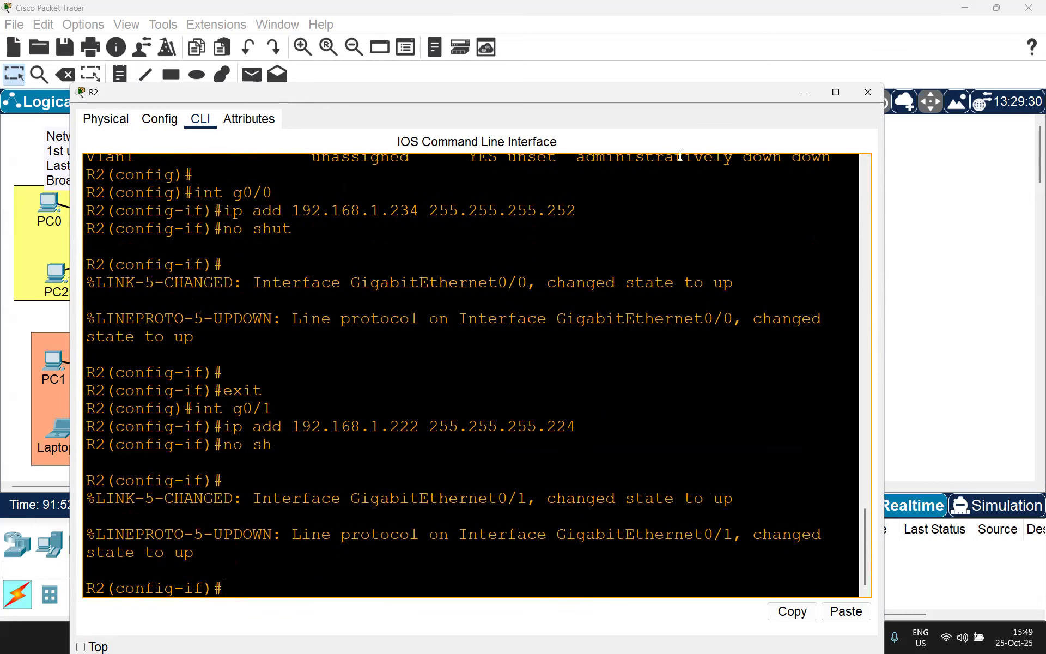
type("int")
key("BackSpace")
key("BackSpace")
key("BackSpace")
type("exit")
key("Return")
Step: Assign GigabitEthernet0/2 the address 192.168.1.130 with mask 255.255.255.248
type("int g0/")
type("2")
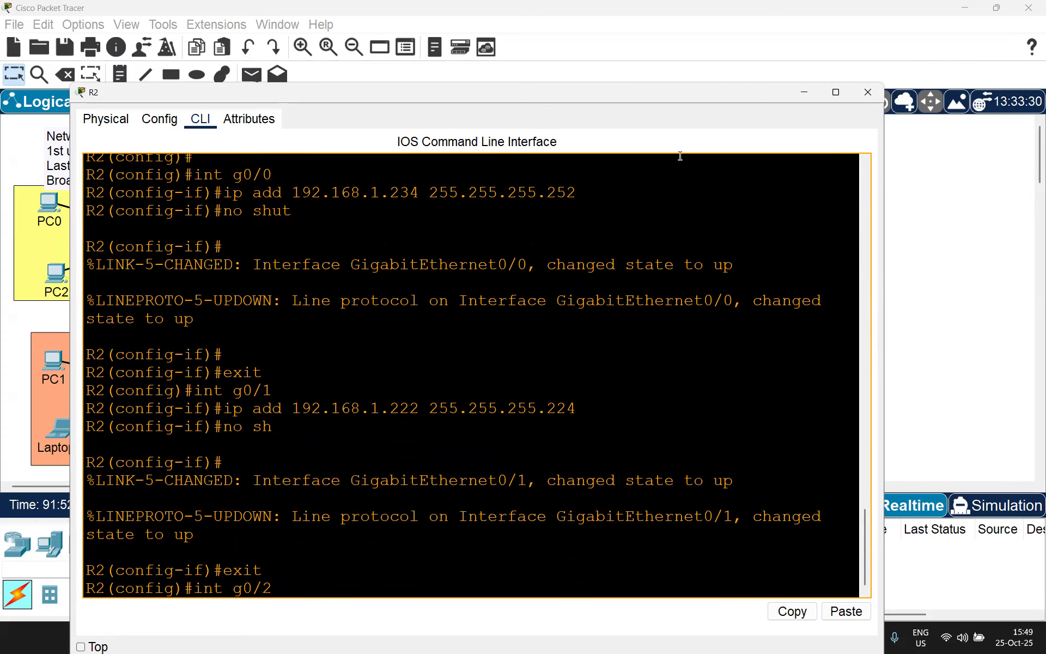
key("Return")
type("ip add")
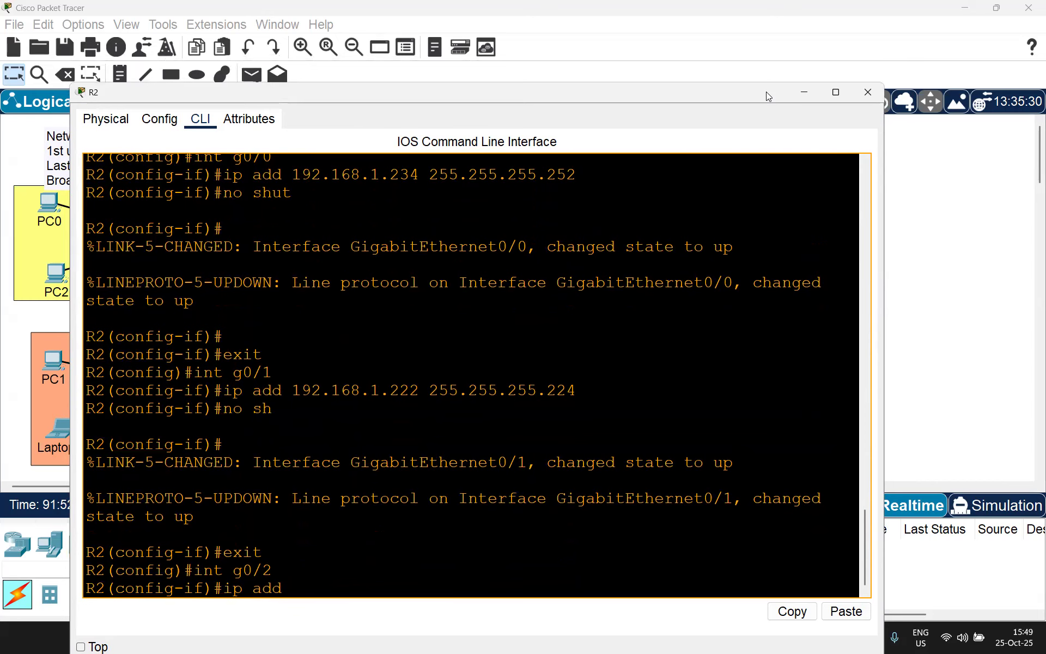
left_click(765, 70)
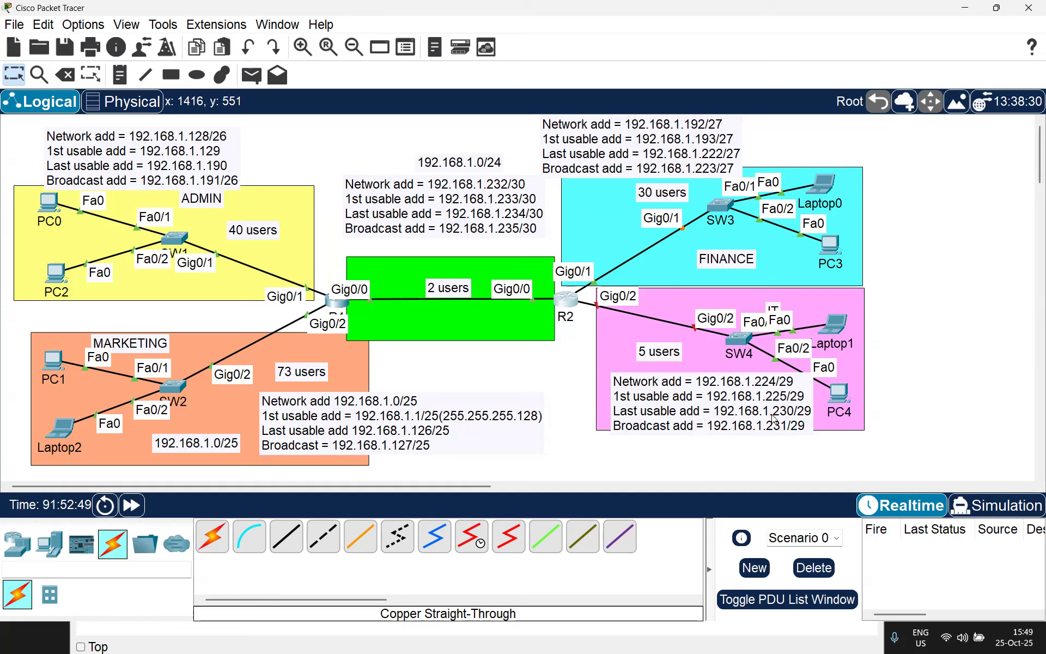
left_click(571, 305)
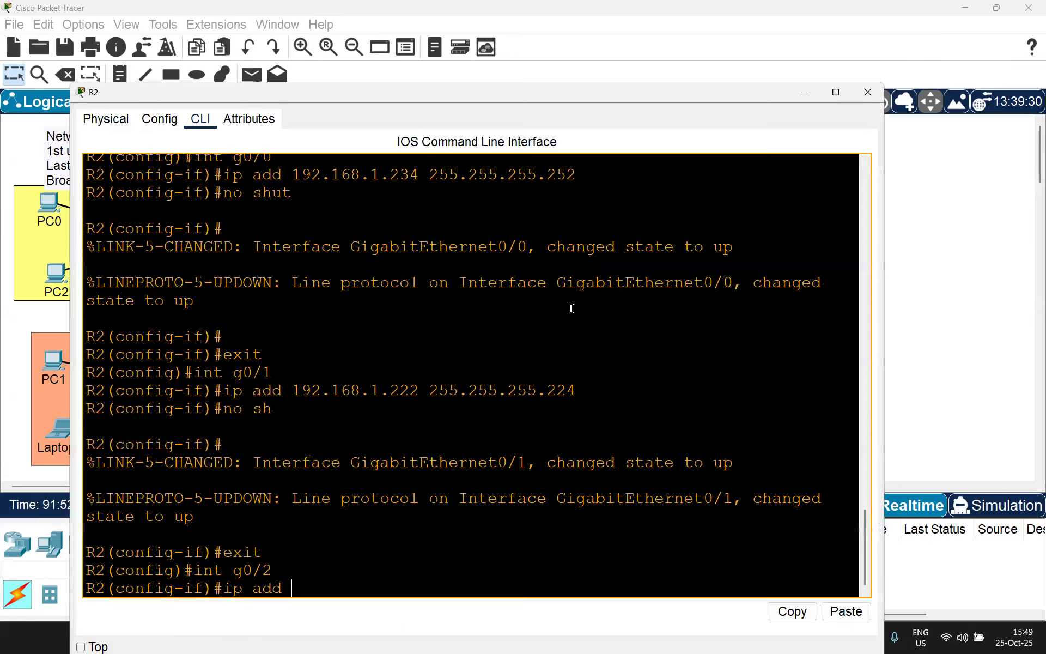
type("192.168.1.130")
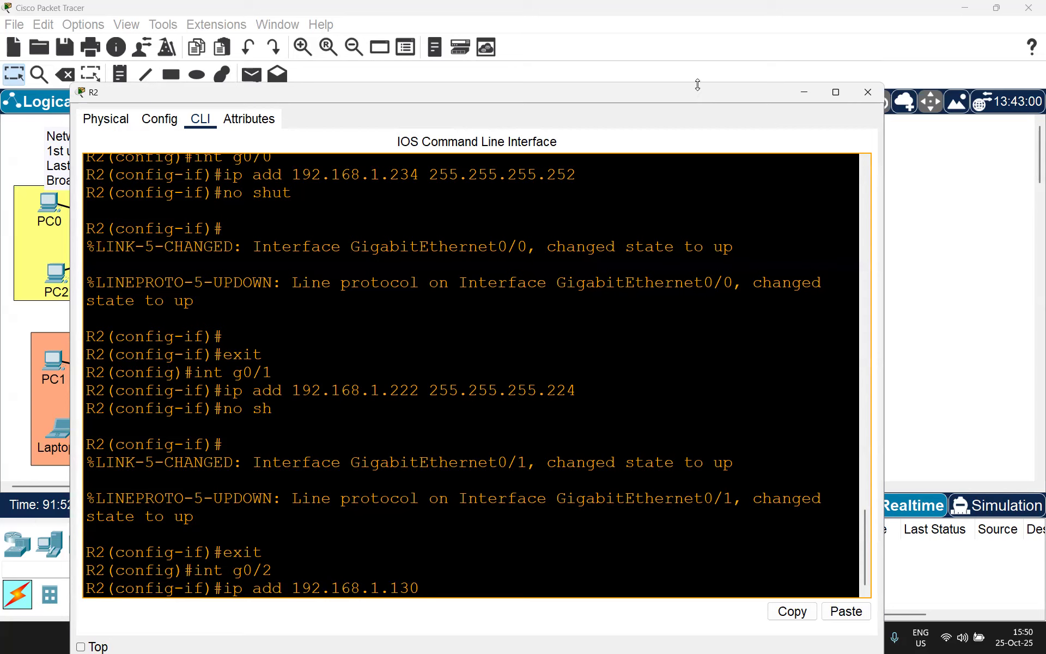
type(" 255.255.255.24")
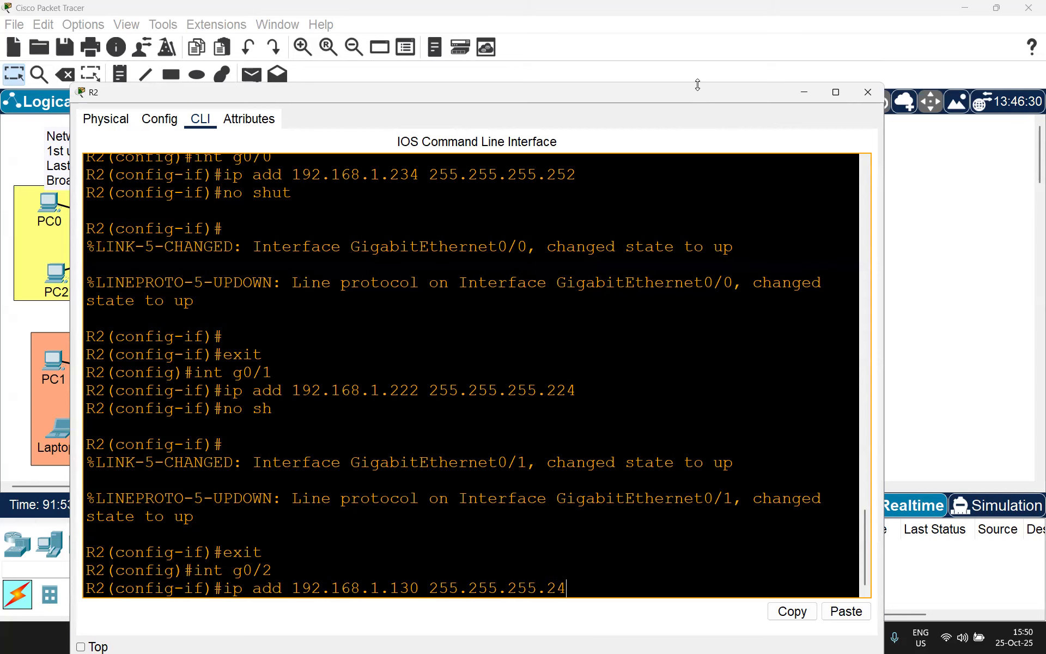
type("8")
key("Return")
Step: Enable GigabitEthernet0/2 with no shut and enter do sh ip int br
type("no shut")
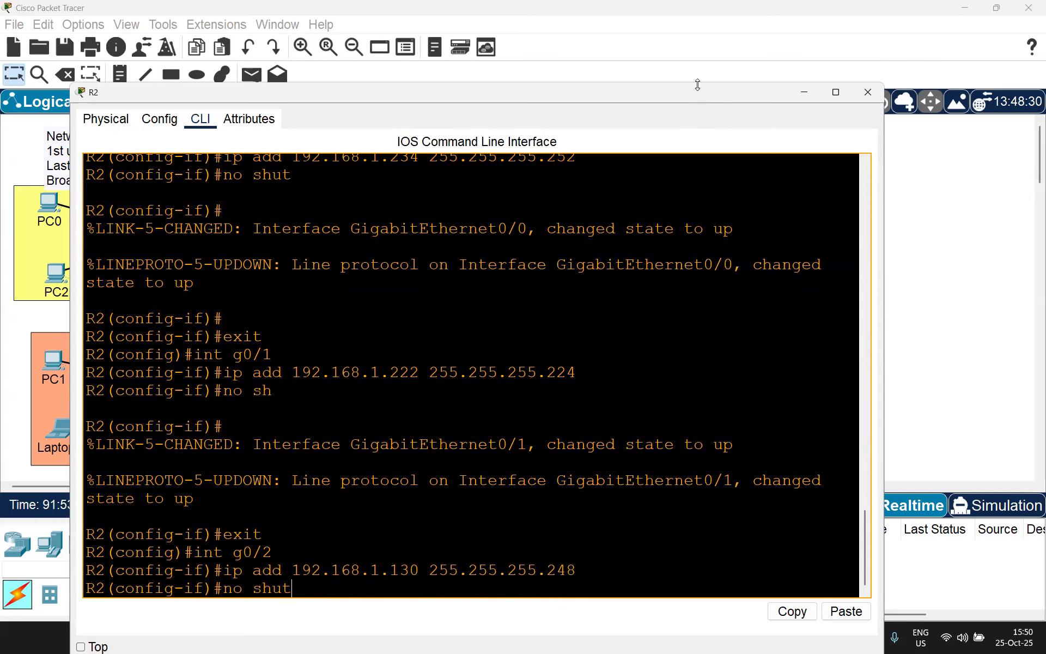
key("Return")
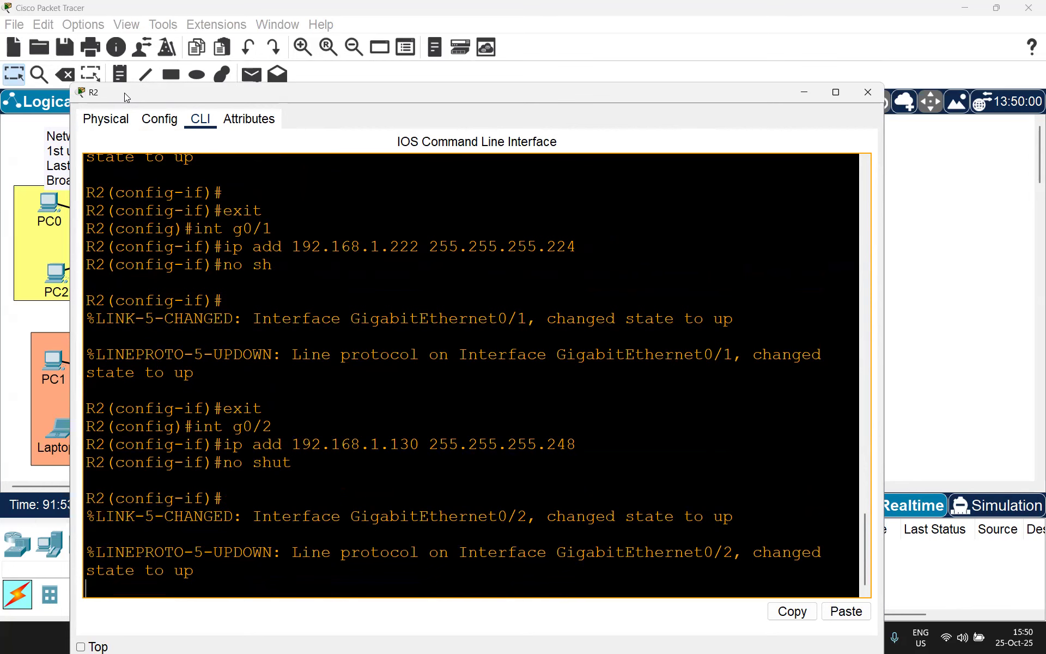
left_click_drag(124, 93, 116, 53)
key("Return")
key("Return")
type("do sh ip int br")
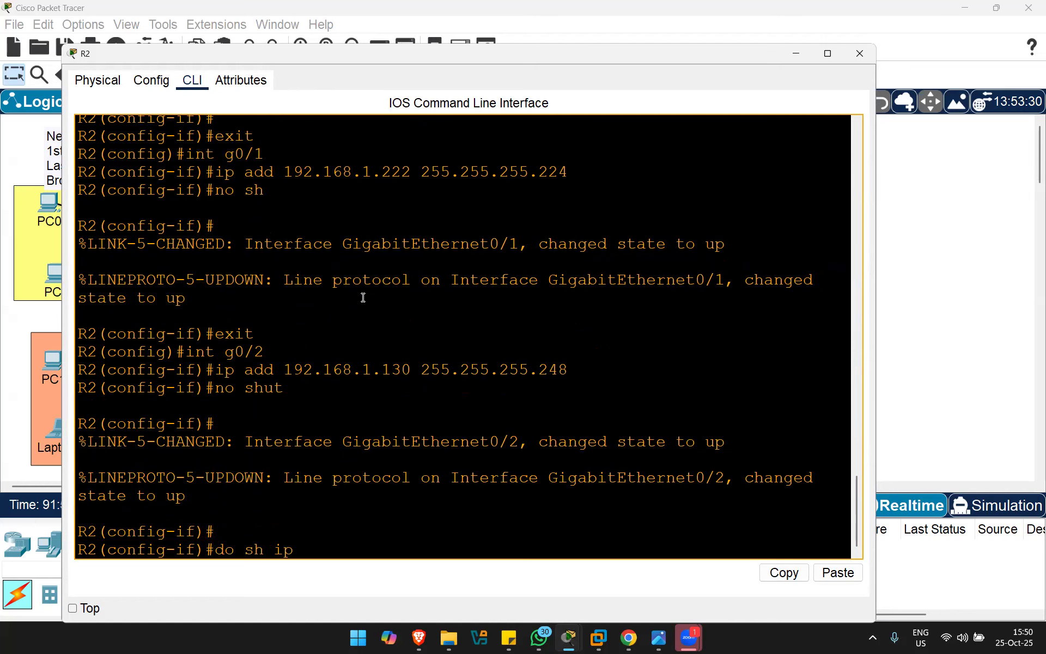
Step: Check the interface summary shows G0/0, G0/1 and G0/2 addressed and up, then enter do sh ip route
key("Return")
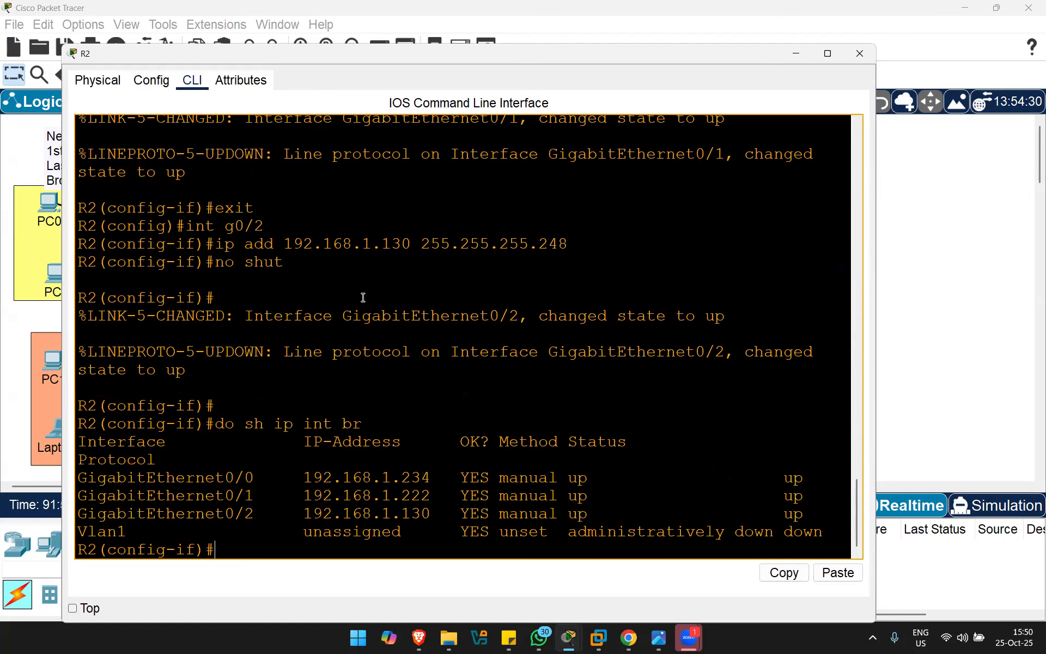
left_click_drag(80, 478, 827, 519)
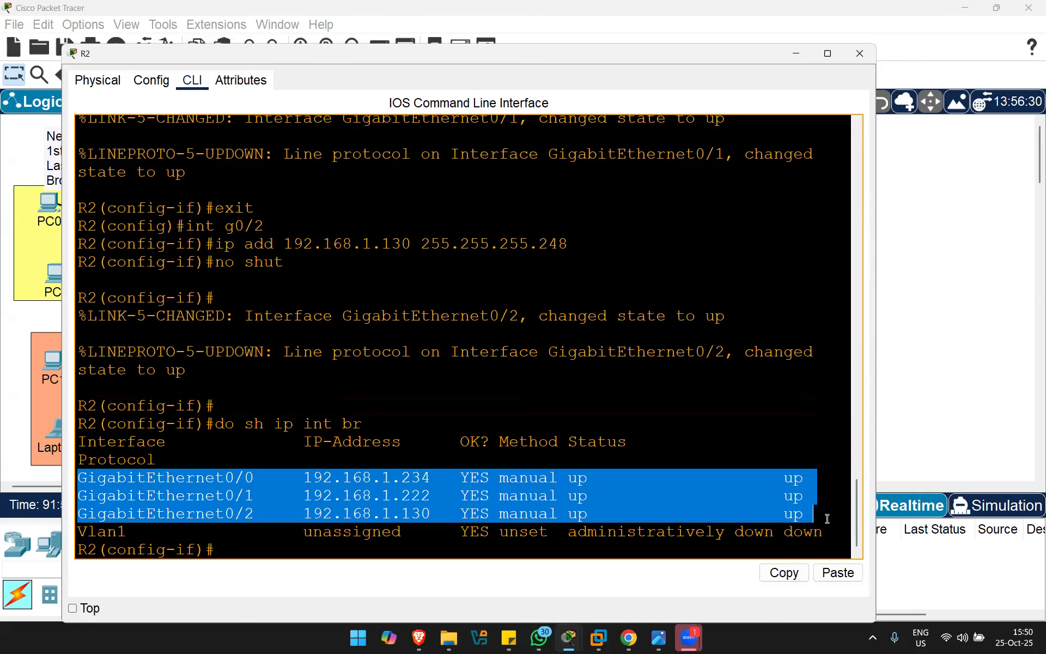
left_click(732, 436)
key("Return")
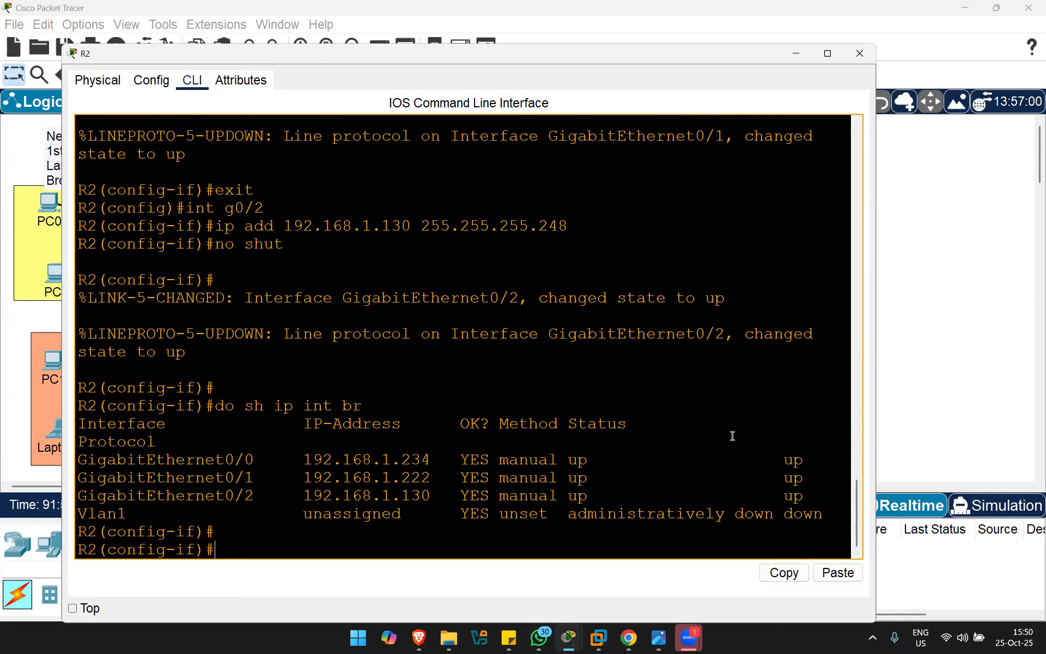
type("do sh ip route")
Step: Display R2's routing table and highlight the connected 192.168.1.128/29 route
key("Return")
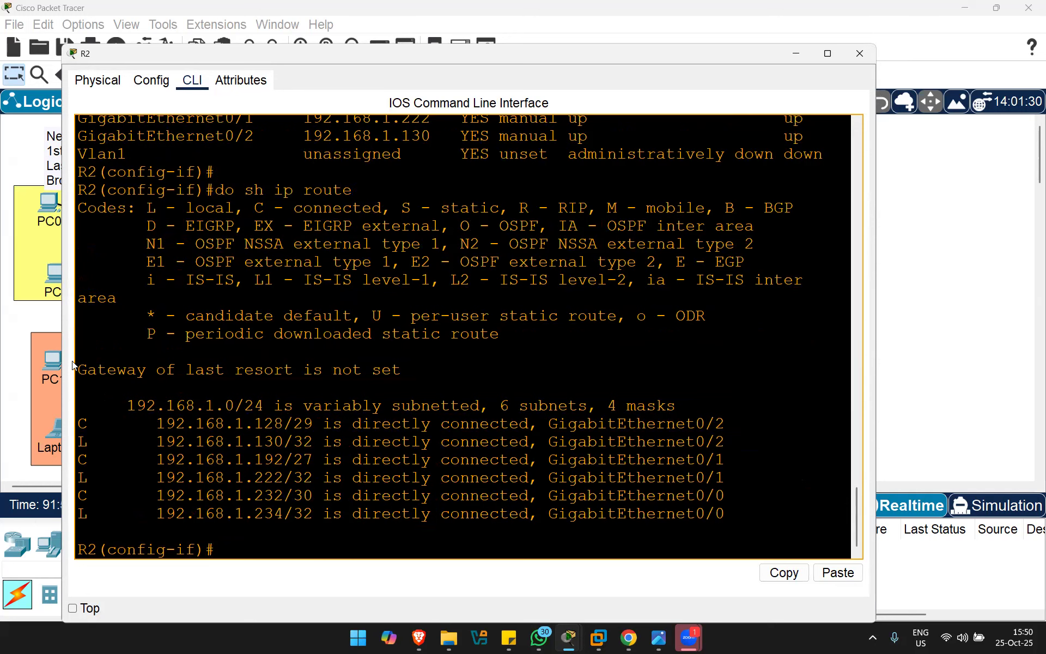
left_click_drag(77, 366, 322, 493)
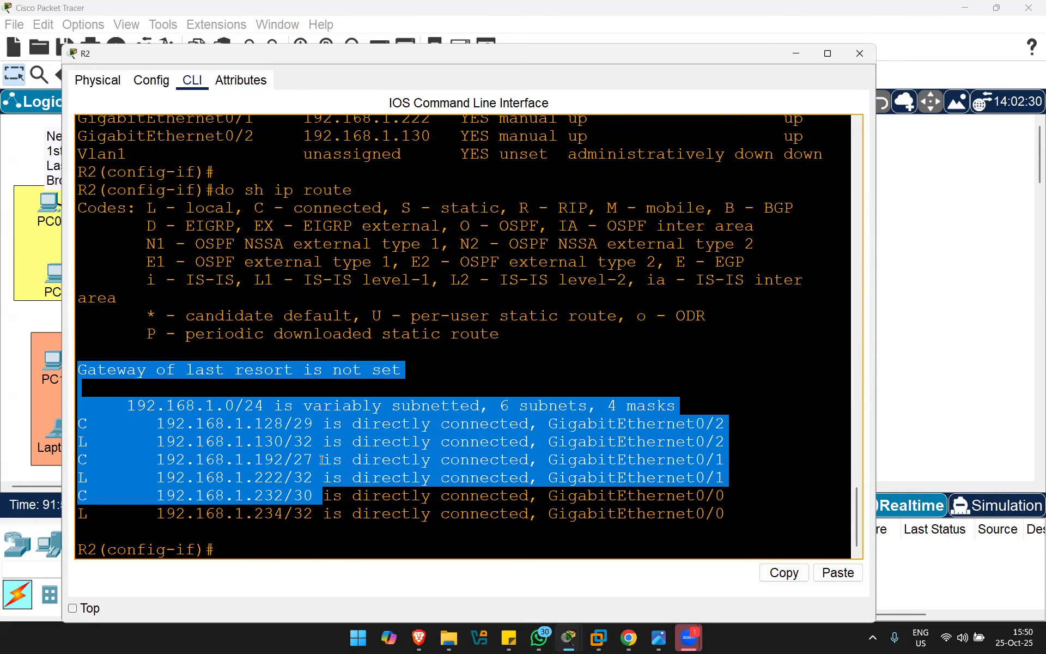
left_click(265, 444)
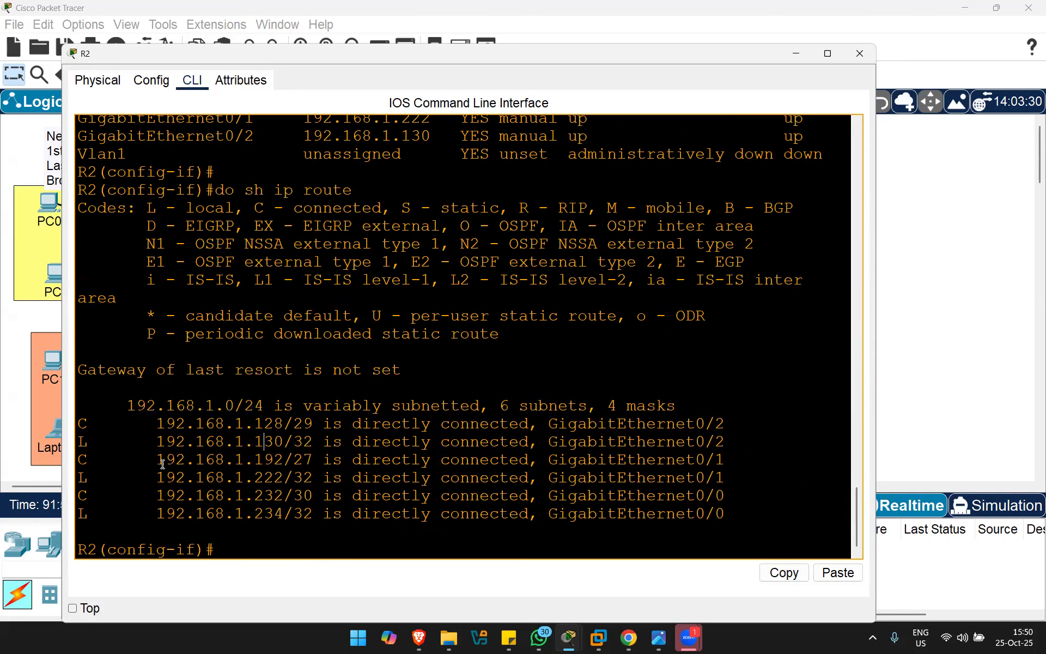
left_click_drag(78, 423, 195, 424)
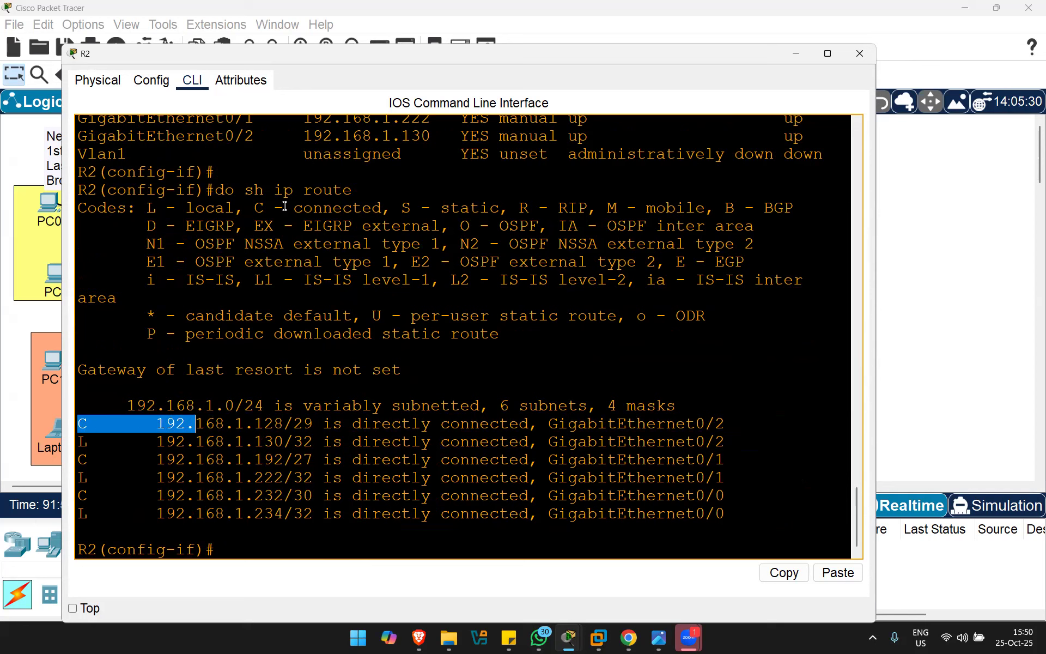
left_click_drag(253, 208, 383, 208)
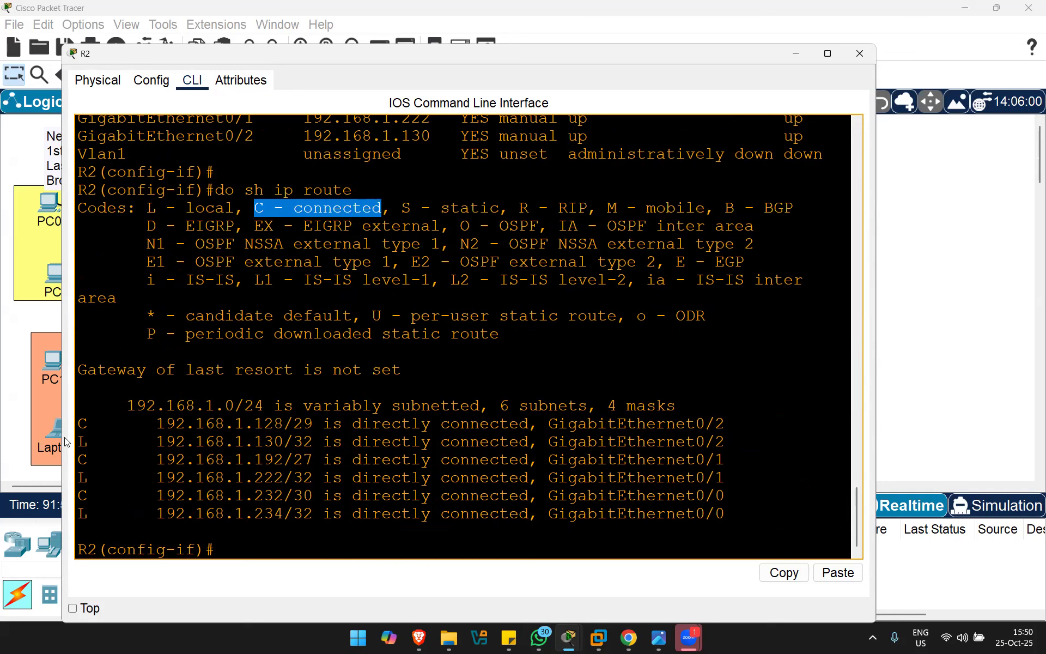
left_click_drag(78, 424, 729, 416)
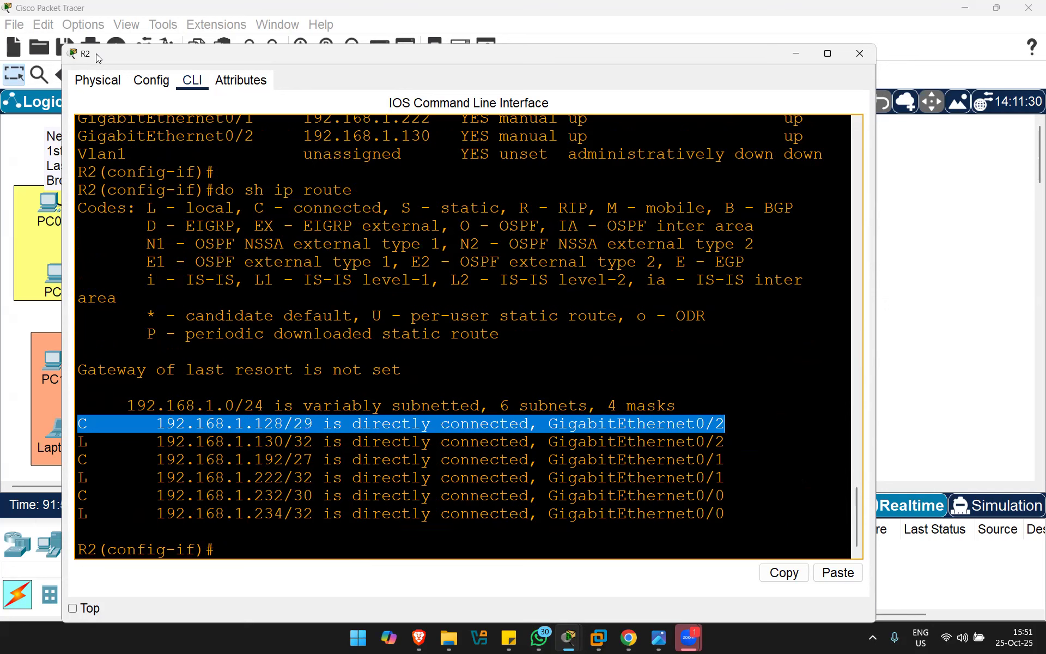
Step: Compare the 128/29 (G0/2), 192.168.1.192/27 and 192.168.1.232/30 connected routes with the topology
left_click_drag(96, 53, 354, 486)
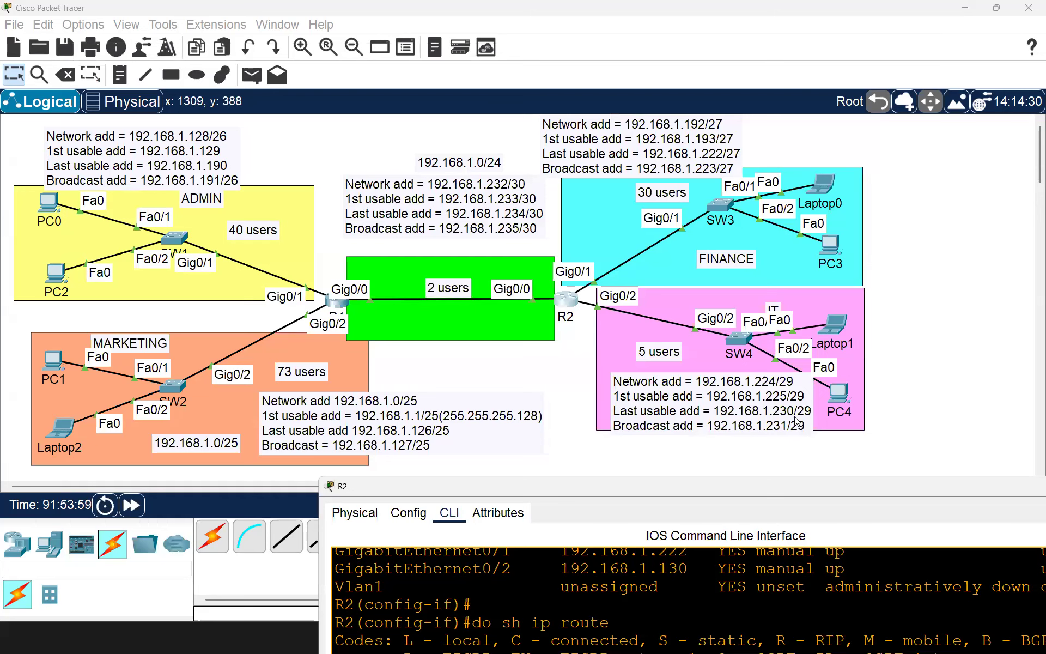
left_click_drag(713, 490, 549, 143)
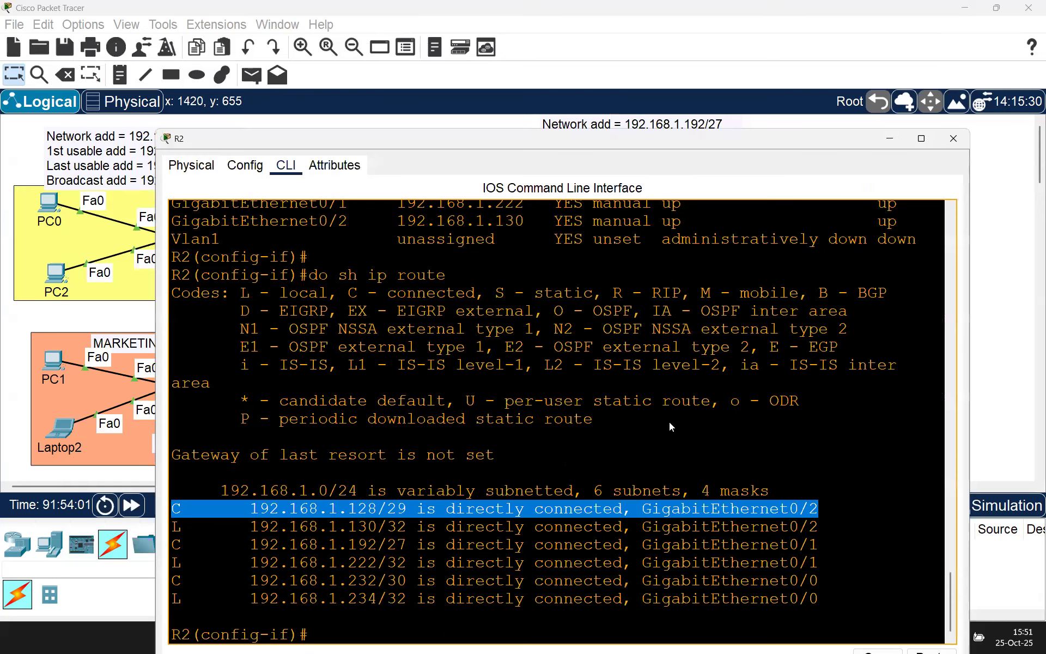
left_click(701, 509)
left_click_drag(642, 509, 825, 515)
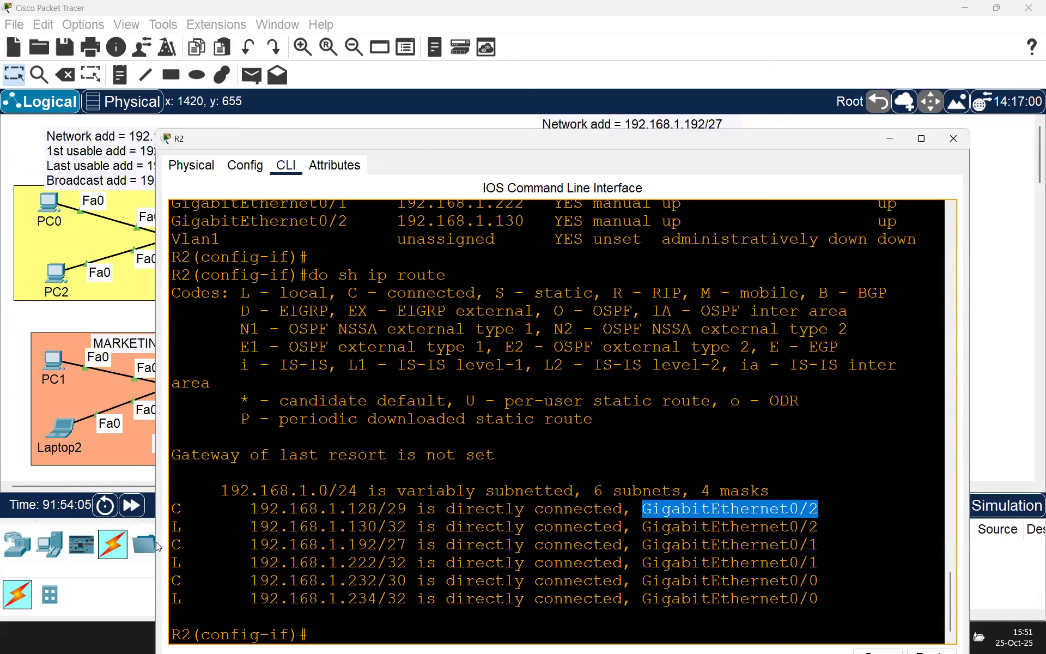
left_click_drag(171, 544, 859, 539)
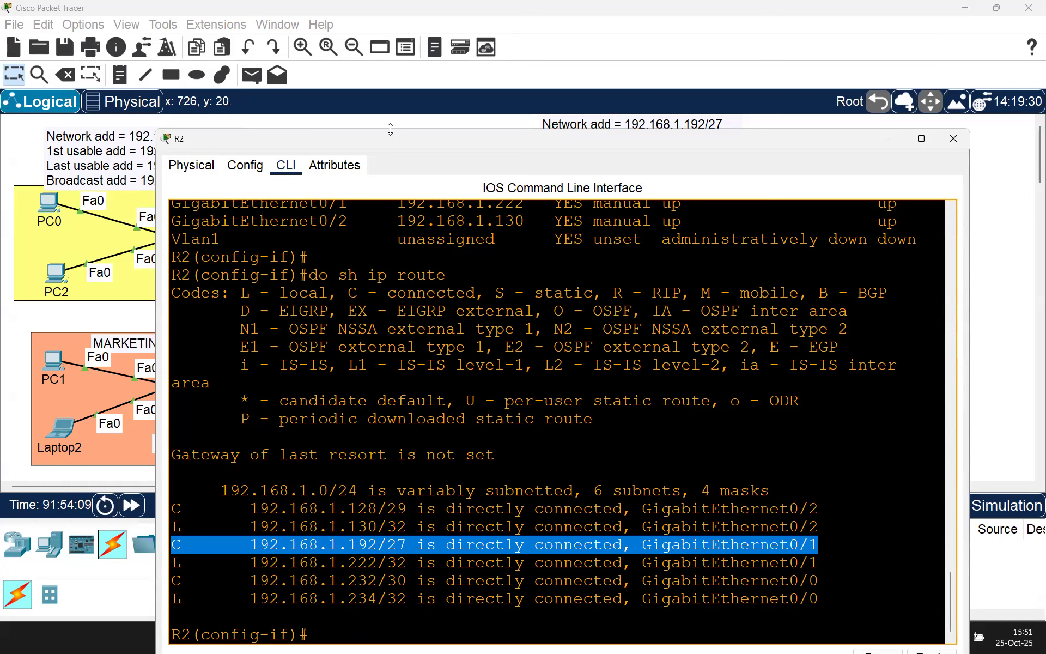
left_click_drag(382, 148, 412, 479)
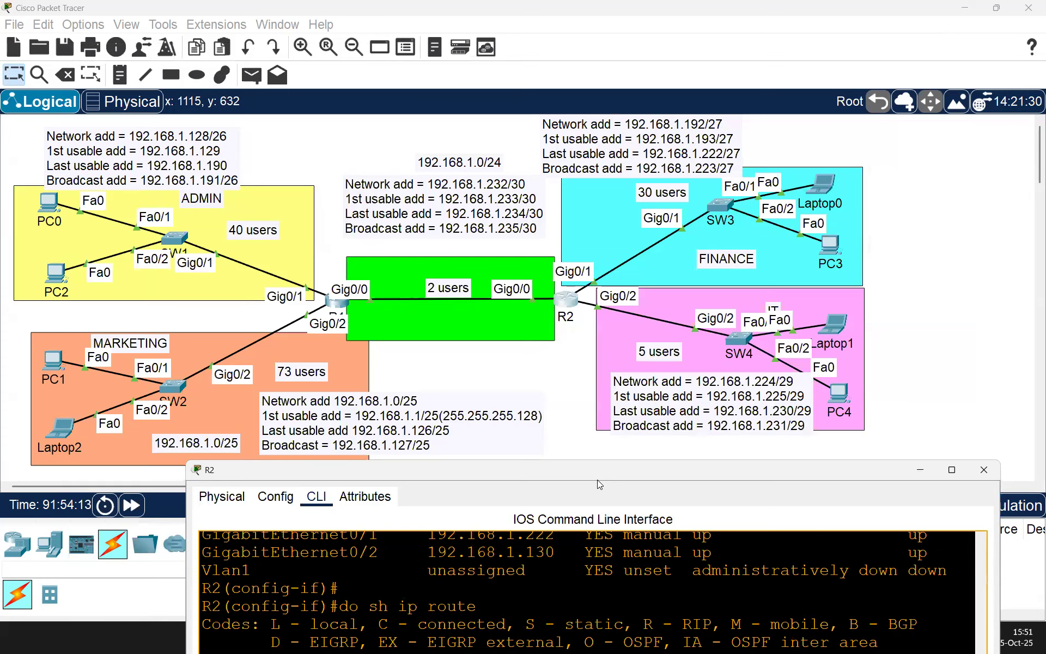
left_click_drag(599, 485, 548, 117)
left_click_drag(157, 539, 801, 540)
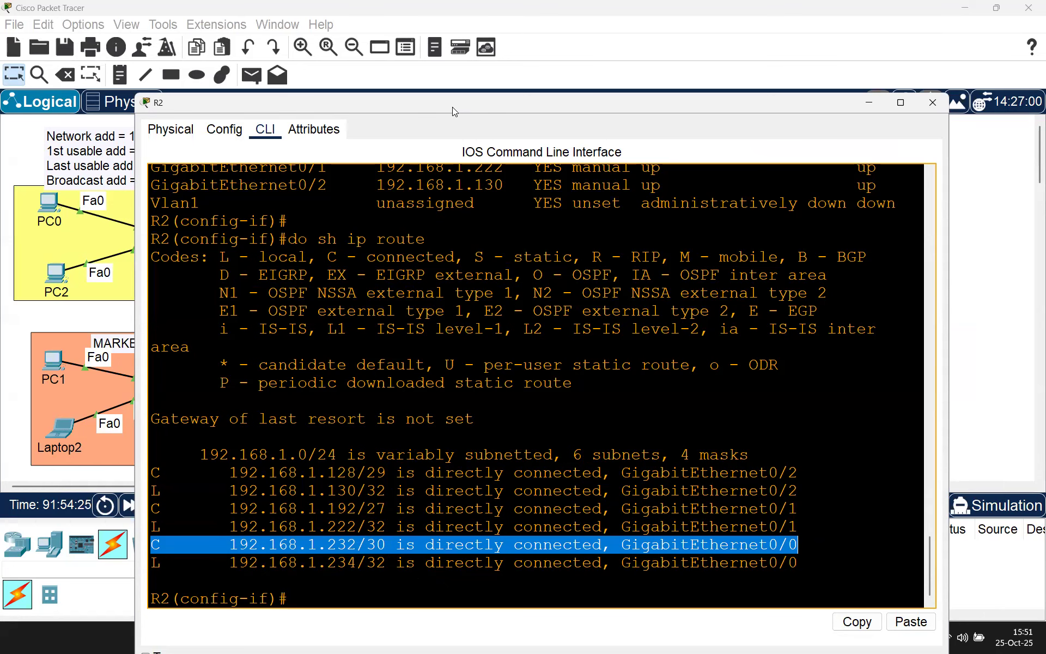
Step: Highlight the 192.168.1.128/29 connected route alongside its 192.168.1.130/32 local route
left_click_drag(452, 107, 491, 569)
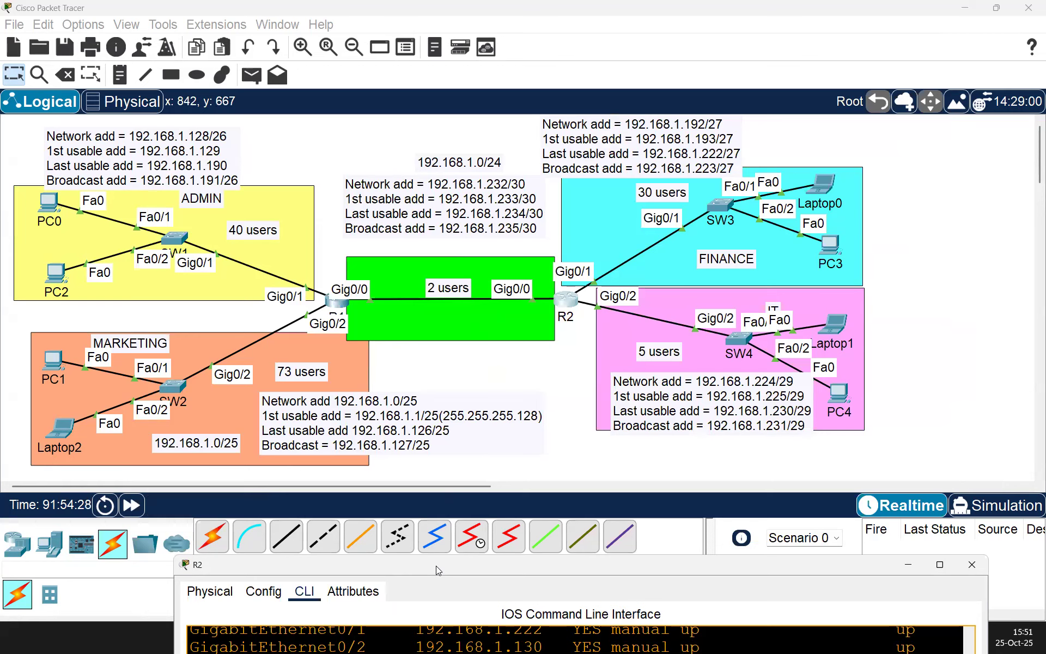
left_click_drag(436, 566, 363, 77)
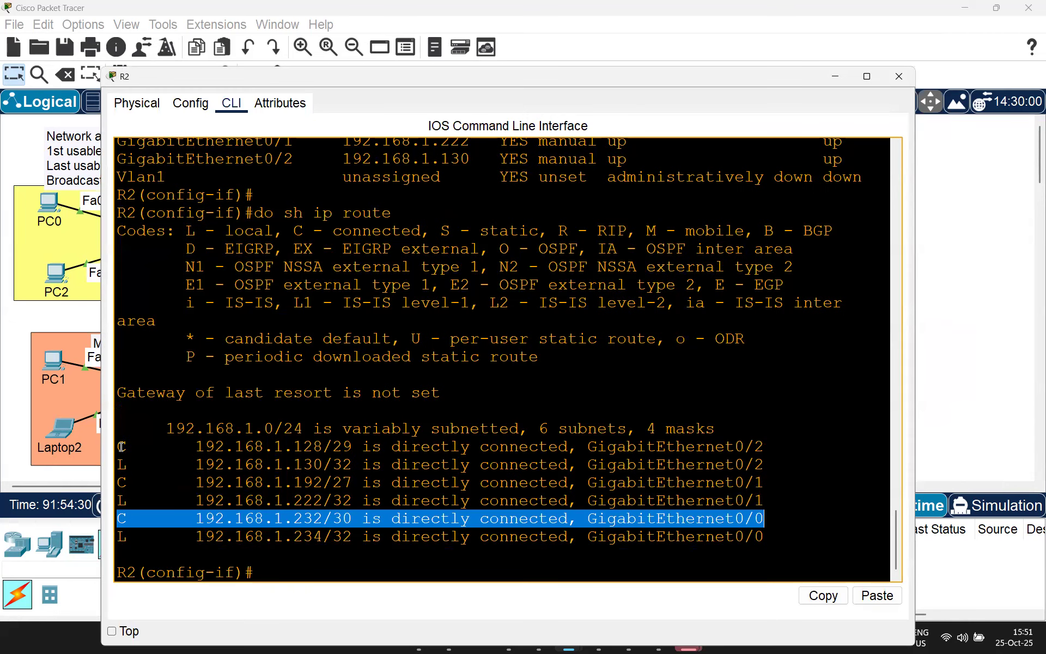
left_click_drag(122, 447, 769, 448)
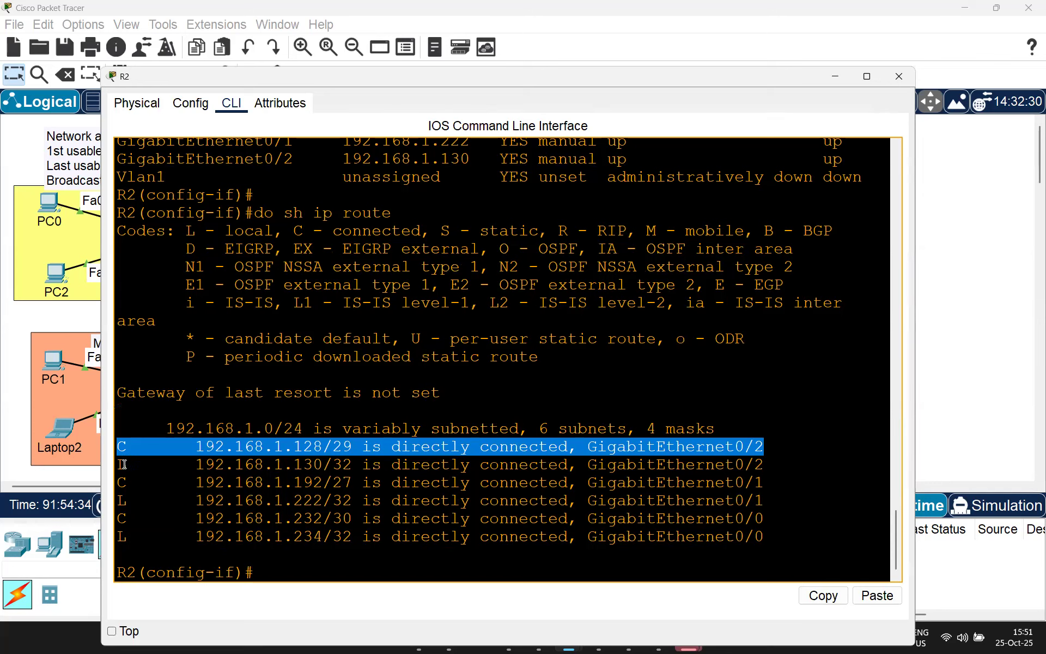
left_click_drag(123, 464, 784, 471)
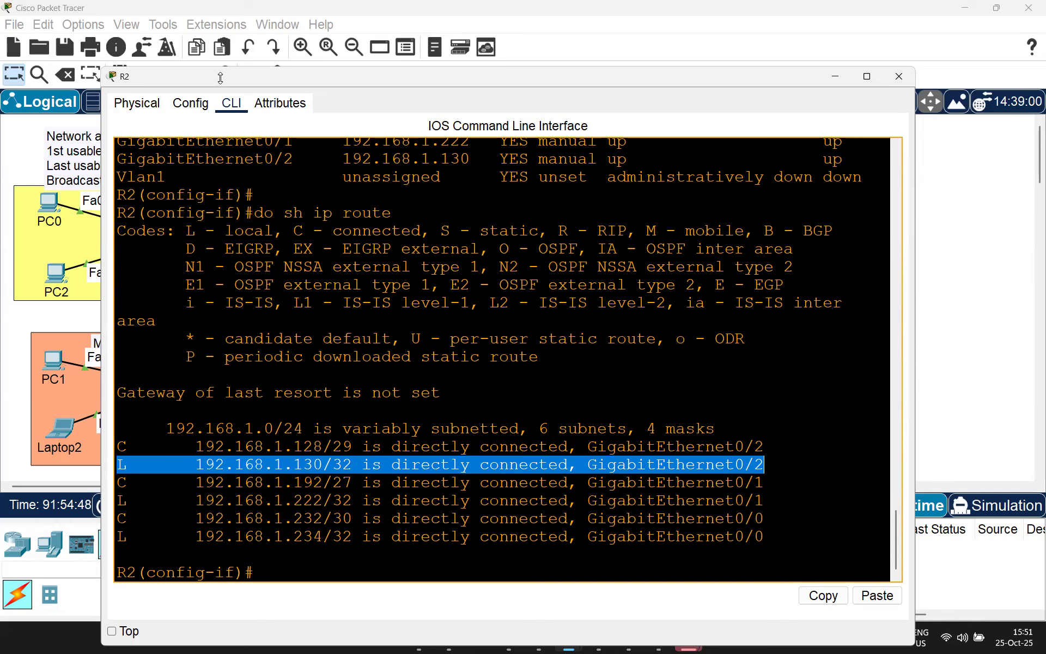
left_click(310, 274)
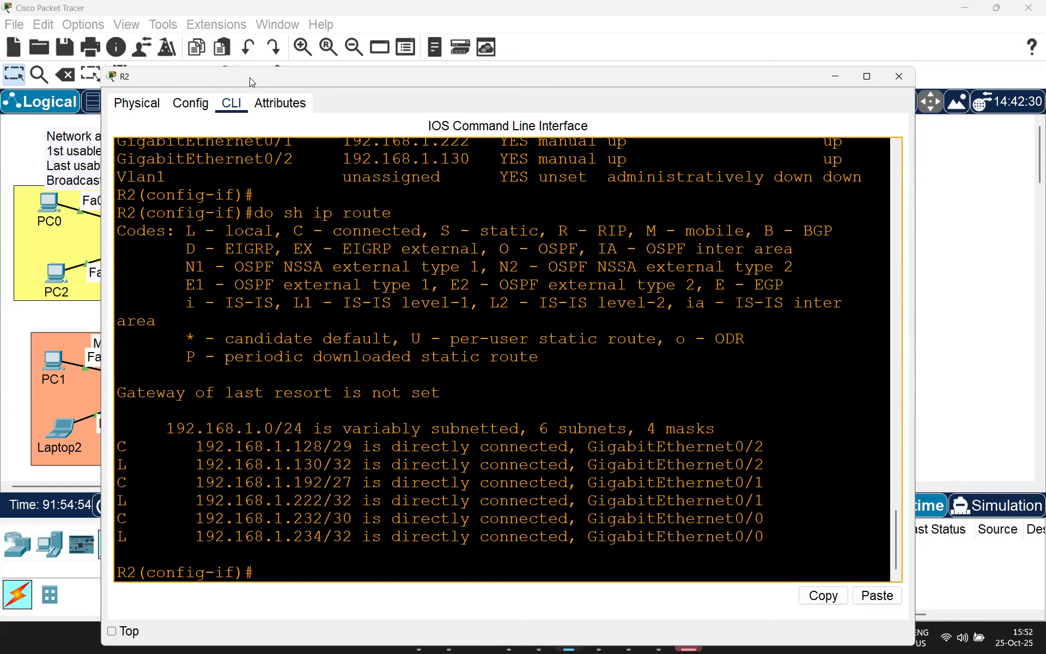
left_click_drag(632, 78, 621, 95)
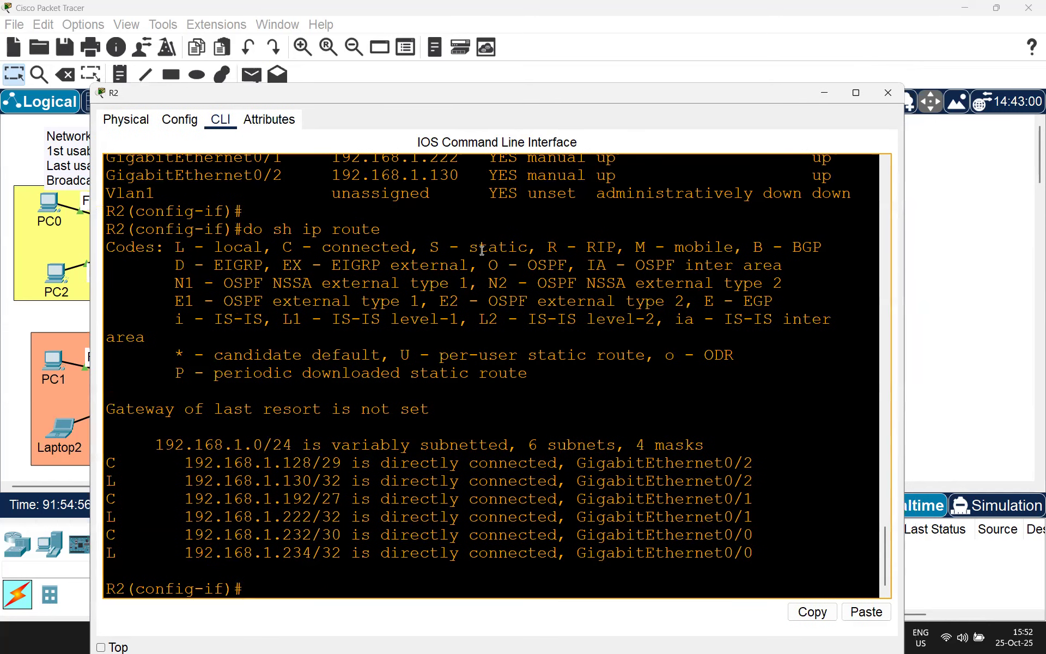
key("Return")
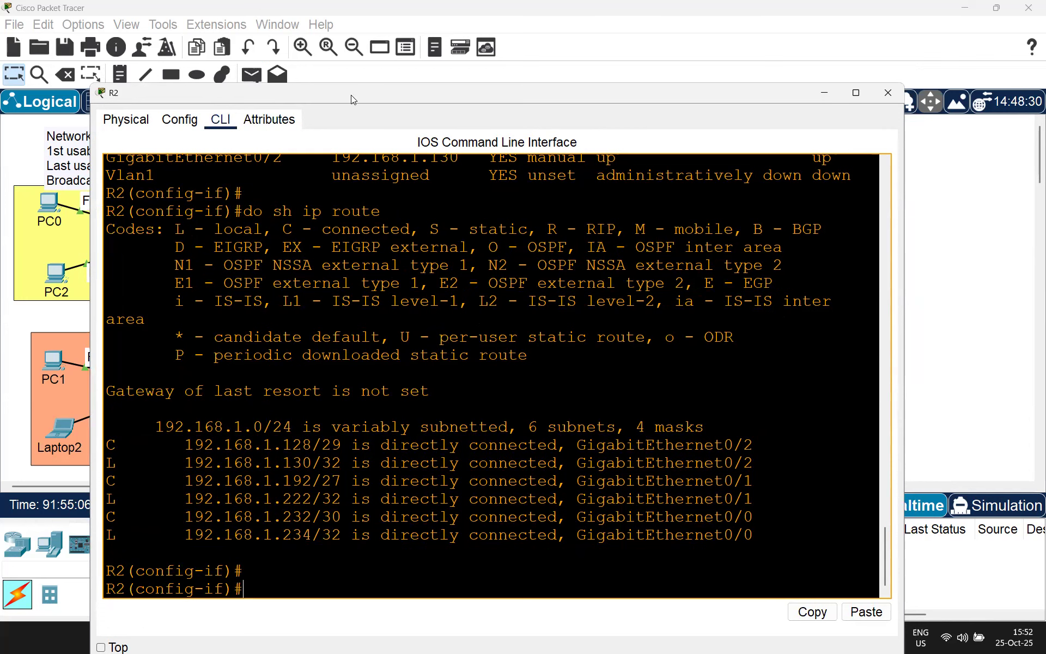
left_click_drag(351, 95, 559, 99)
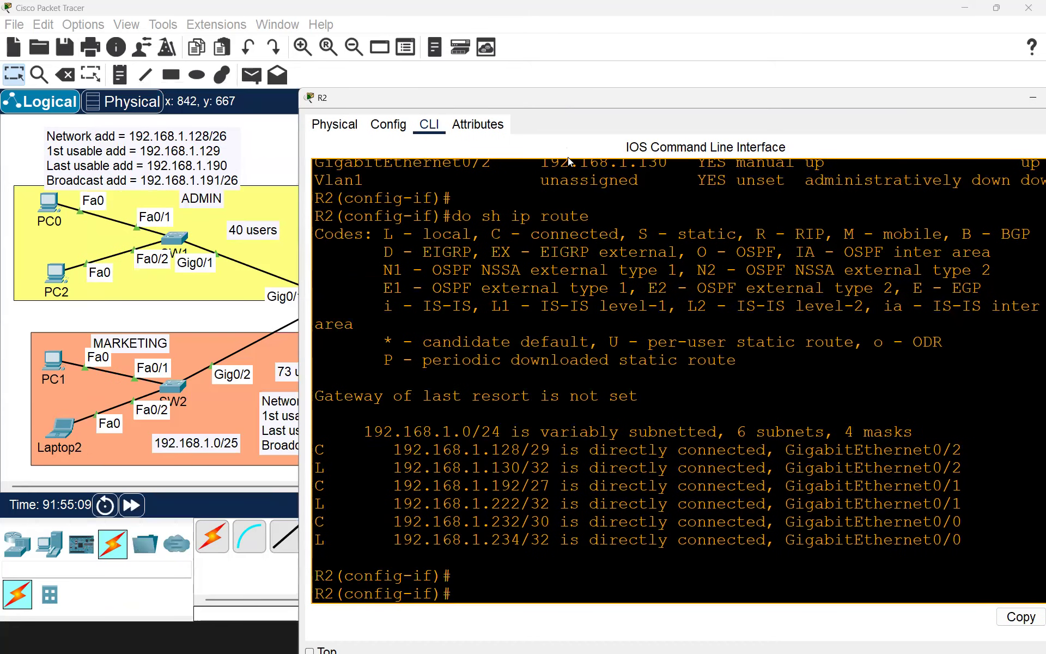